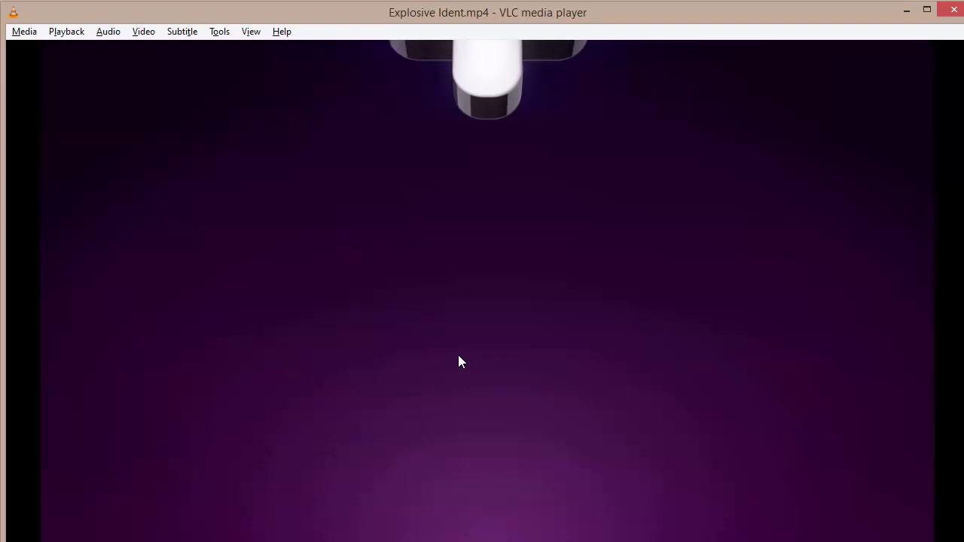
double_click(461, 362)
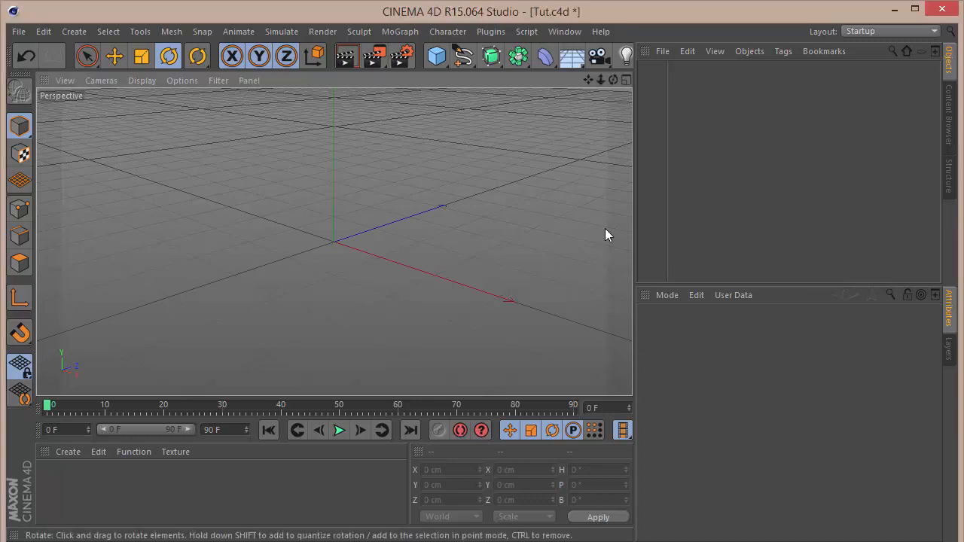
Switch to the front view and add a rectangle spline.
key("F4")
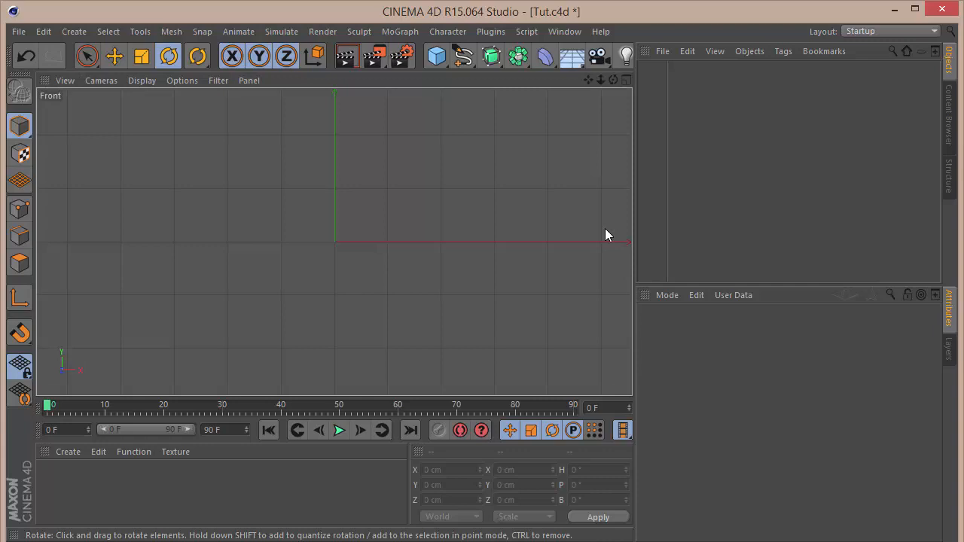
left_click(463, 56)
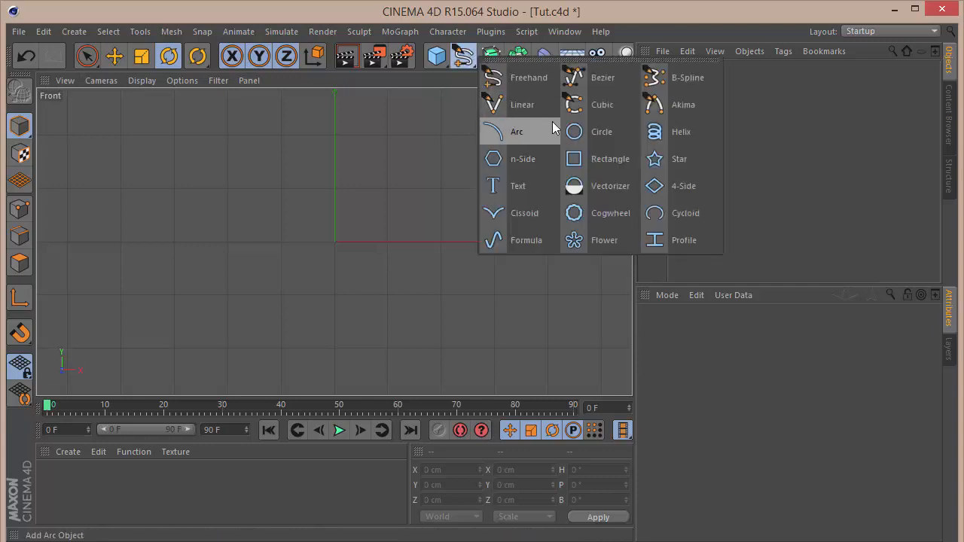
left_click(597, 157)
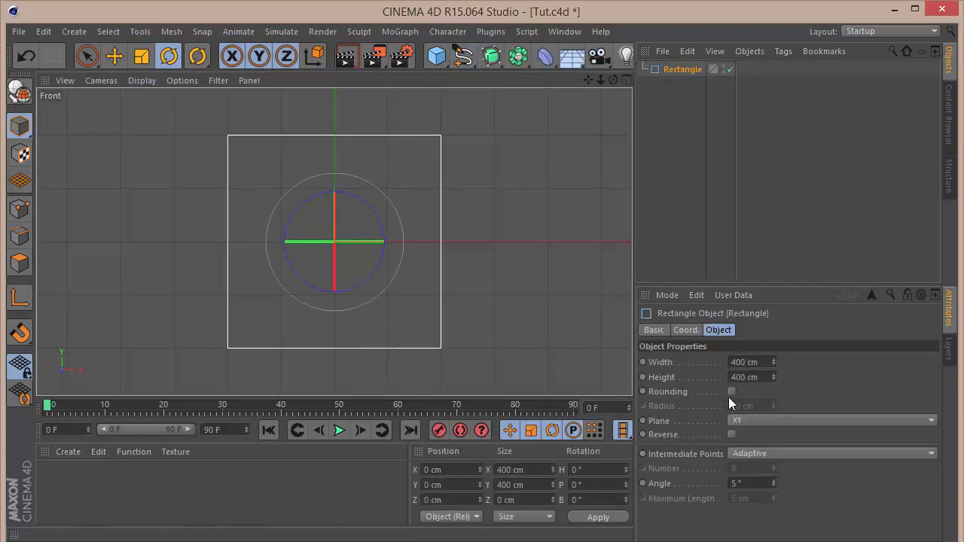
Set the rectangle's height to 120 cm and enable rounding with a 60 cm radius.
double_click(753, 377)
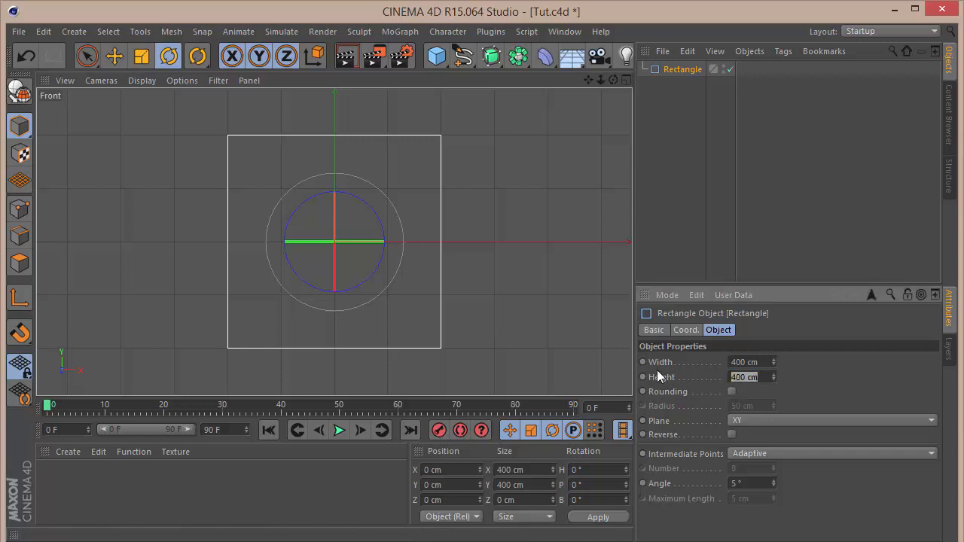
type("150")
key("Return")
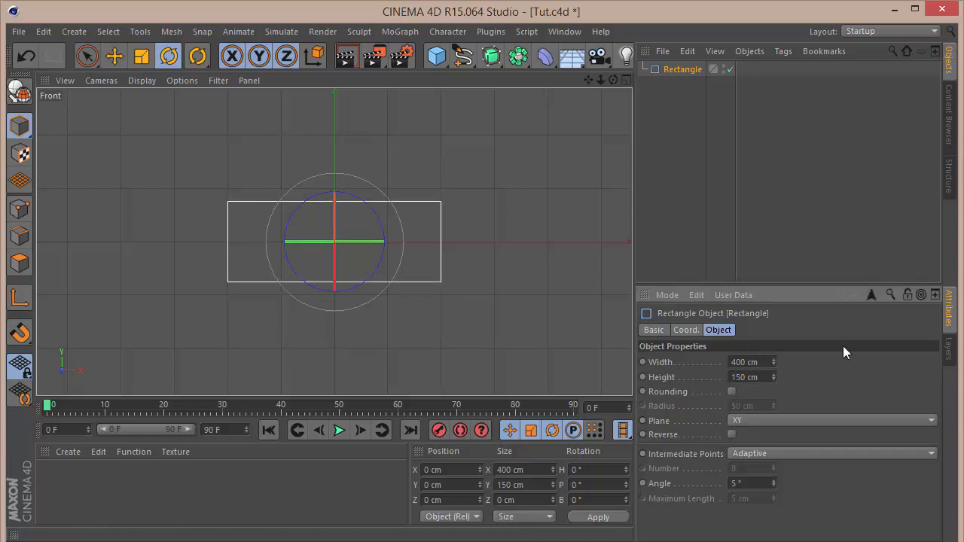
double_click(757, 377)
type("130")
key("Return")
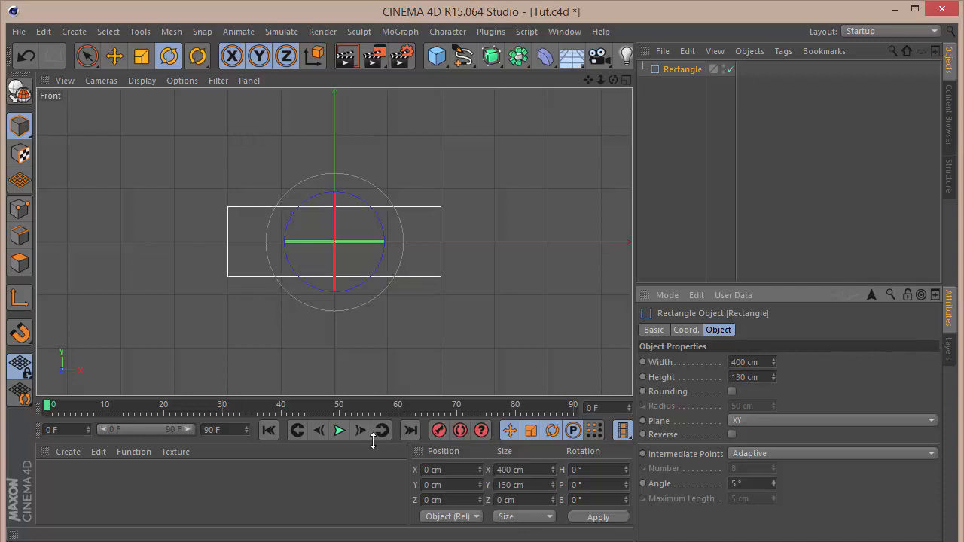
double_click(757, 378)
type("10")
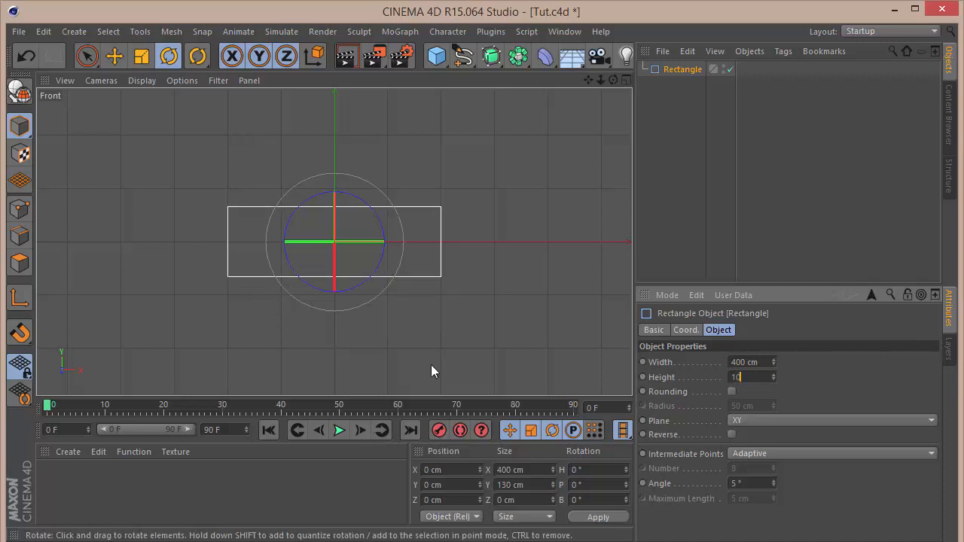
key("Return")
double_click(758, 377)
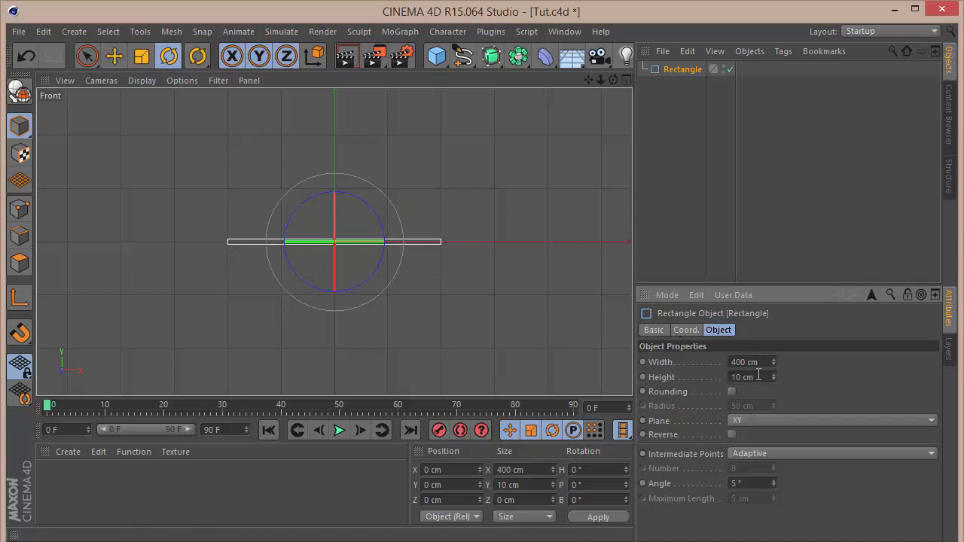
type("100")
key("Return")
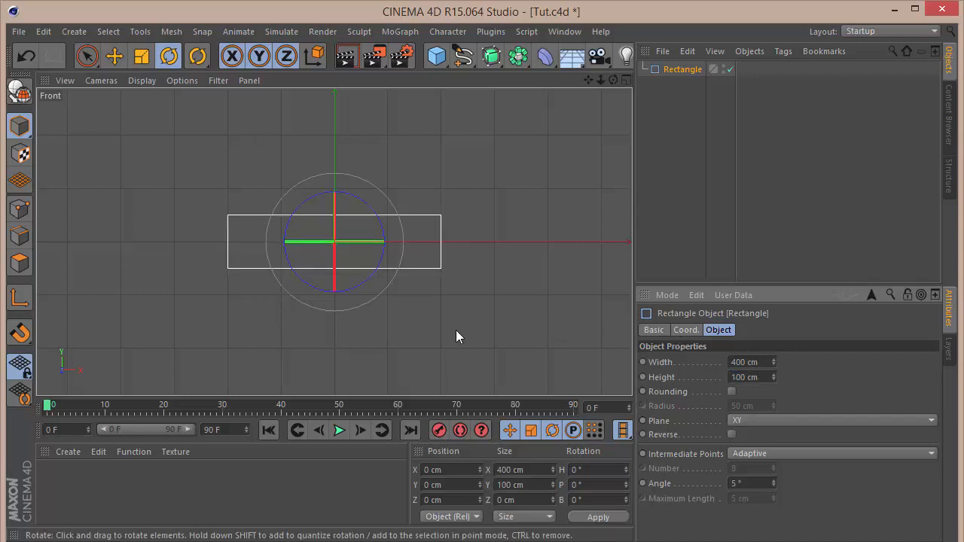
left_click_drag(768, 376, 292, 401)
type("120")
key("Return")
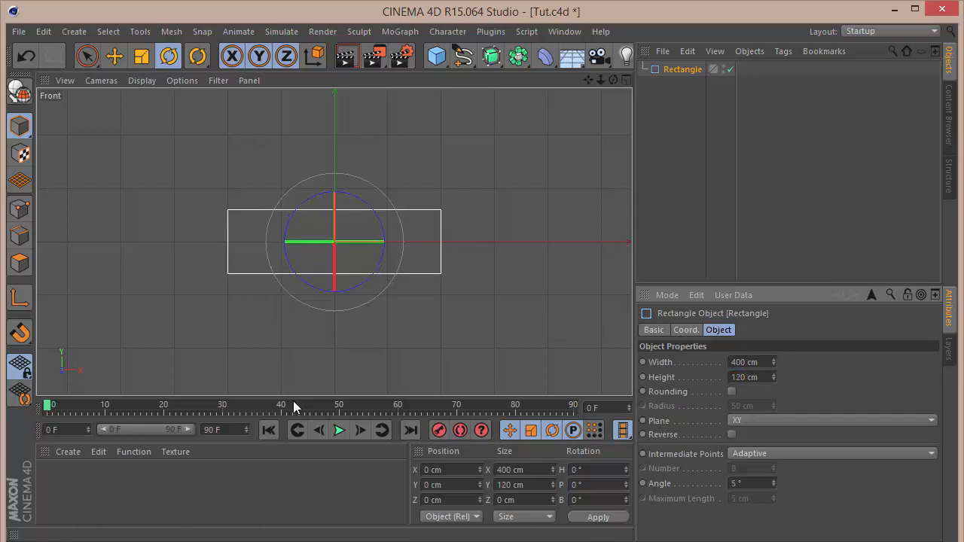
left_click(732, 392)
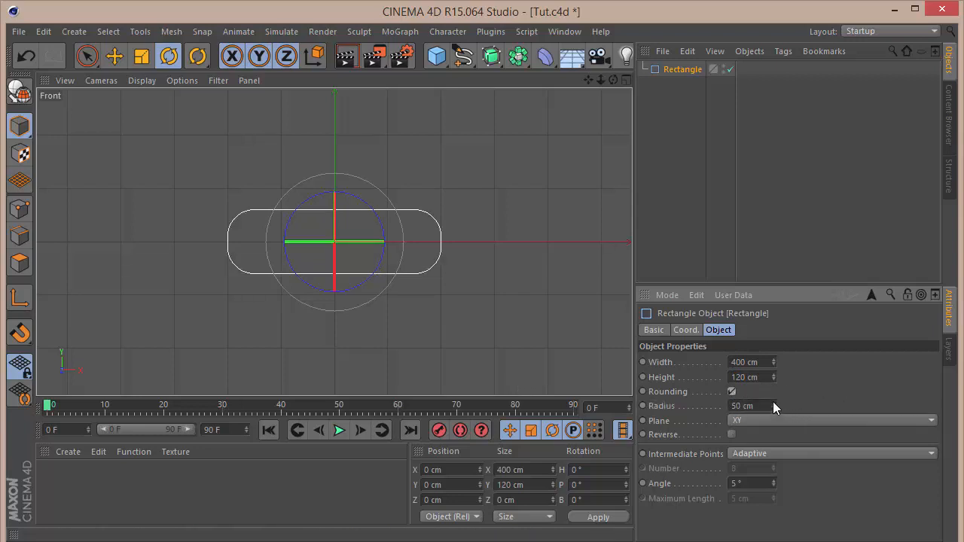
left_click_drag(772, 402, 772, 376)
Duplicate the rounded rectangle and rotate the copy 90 degrees on its bank axis to form a cross.
key("ctrl+c")
key("ctrl+v")
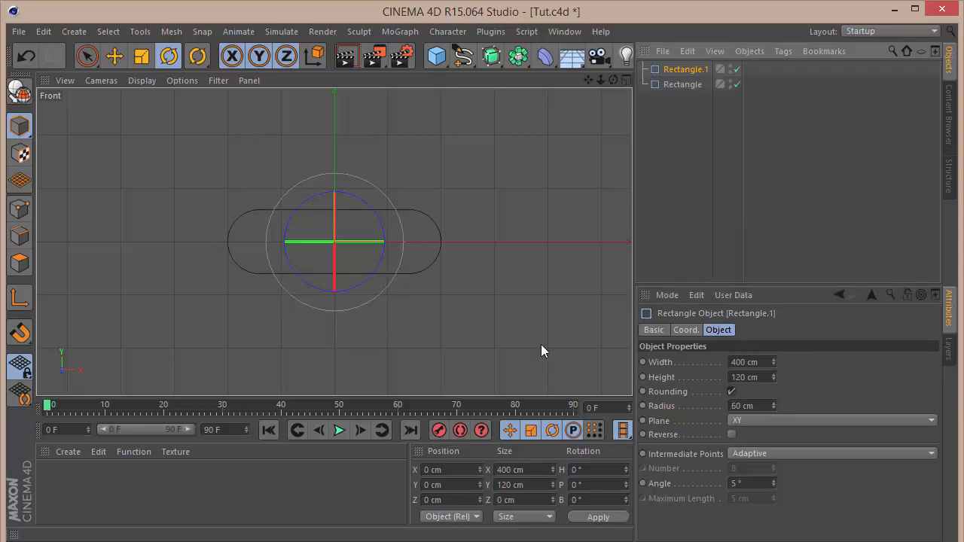
left_click_drag(366, 208, 370, 279)
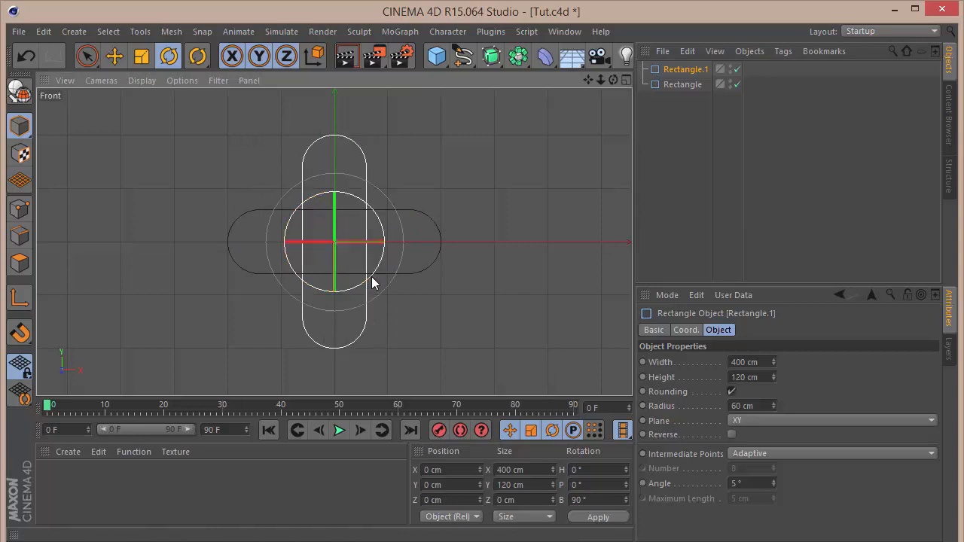
Make both rectangle splines editable.
left_click(811, 180)
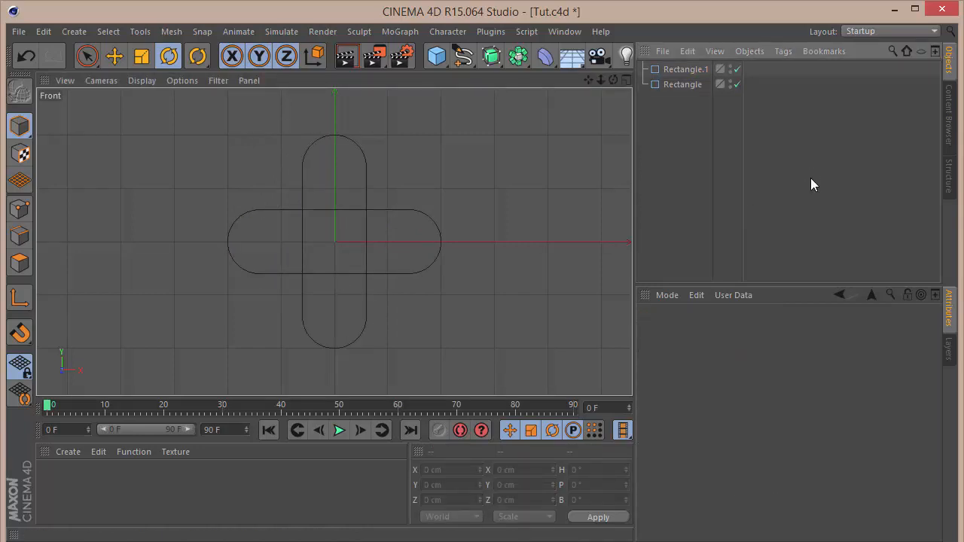
scroll(346, 192, "up", 3)
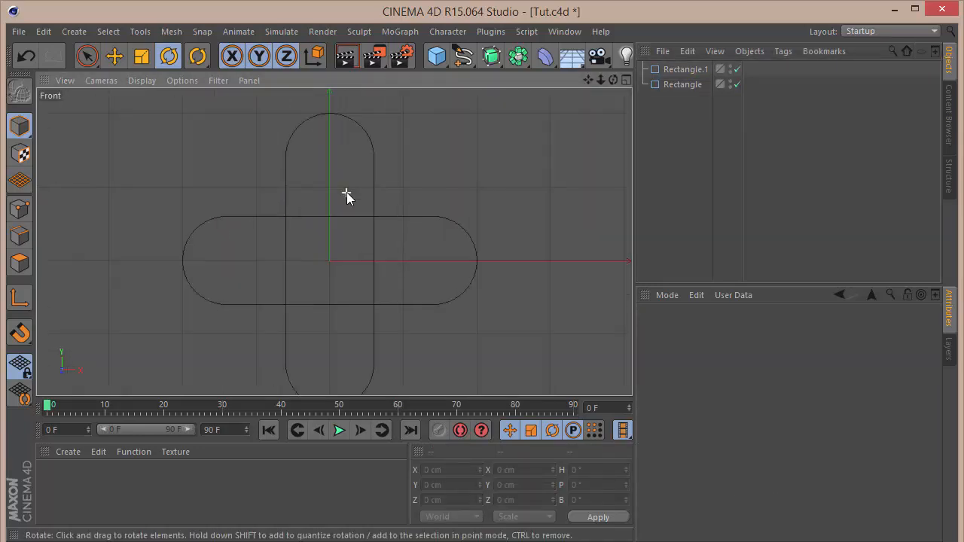
scroll(346, 192, "down", 5)
left_click(680, 72)
key("c")
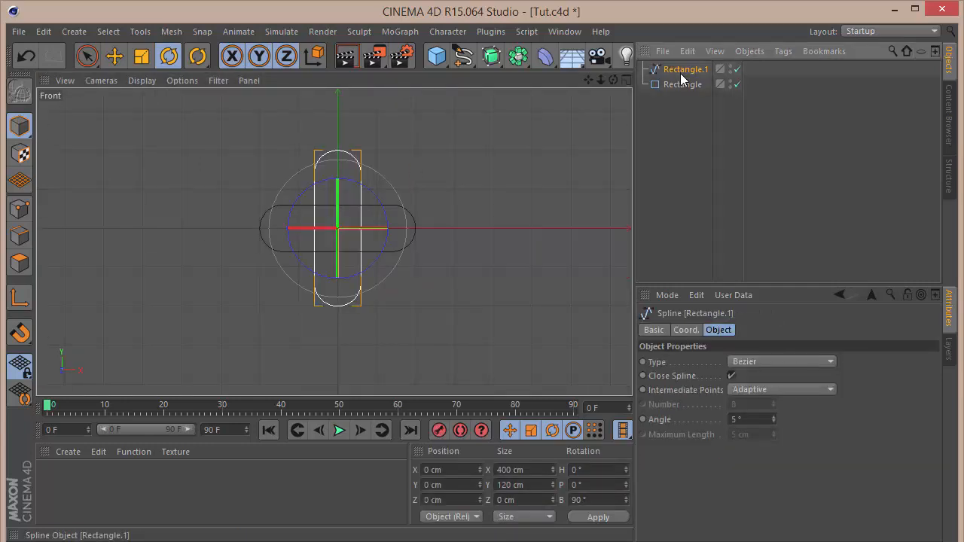
double_click(680, 82)
key("Return")
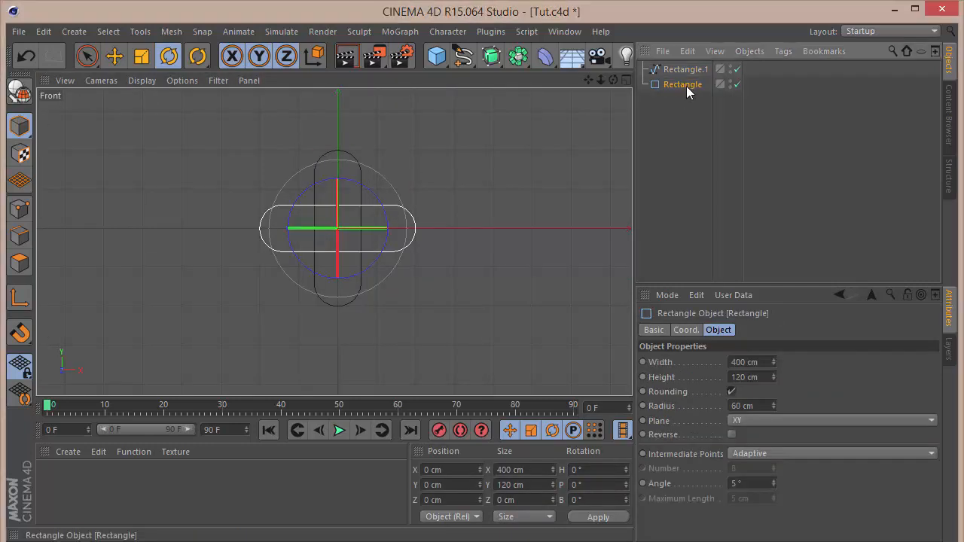
key("c")
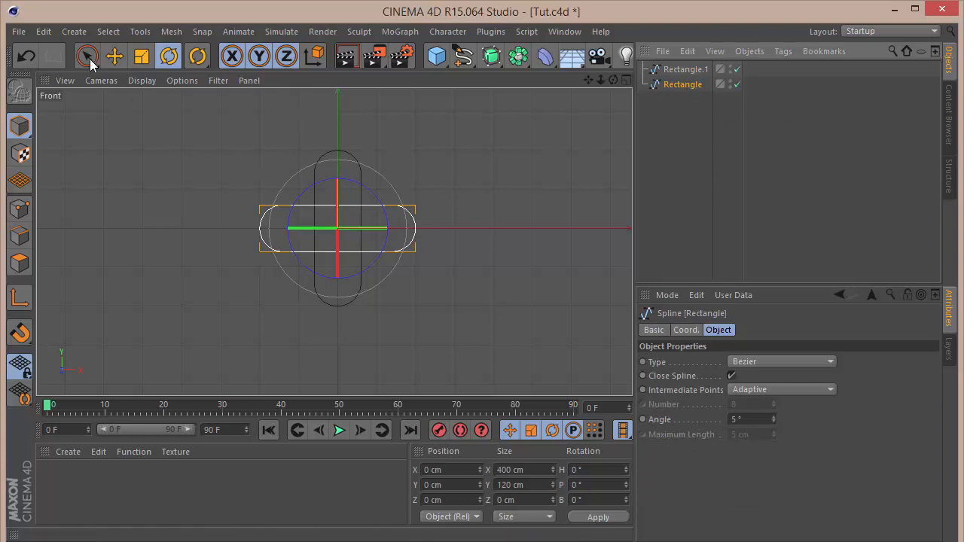
Select both splines and join them with Connect Objects + Delete.
left_click(319, 248)
scroll(319, 249, "up", 8)
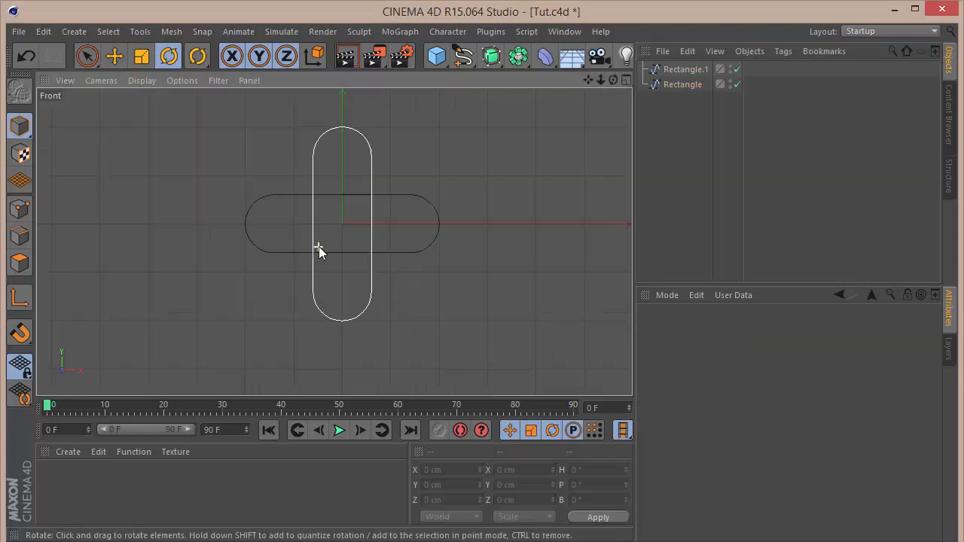
left_click_drag(588, 80, 558, 154)
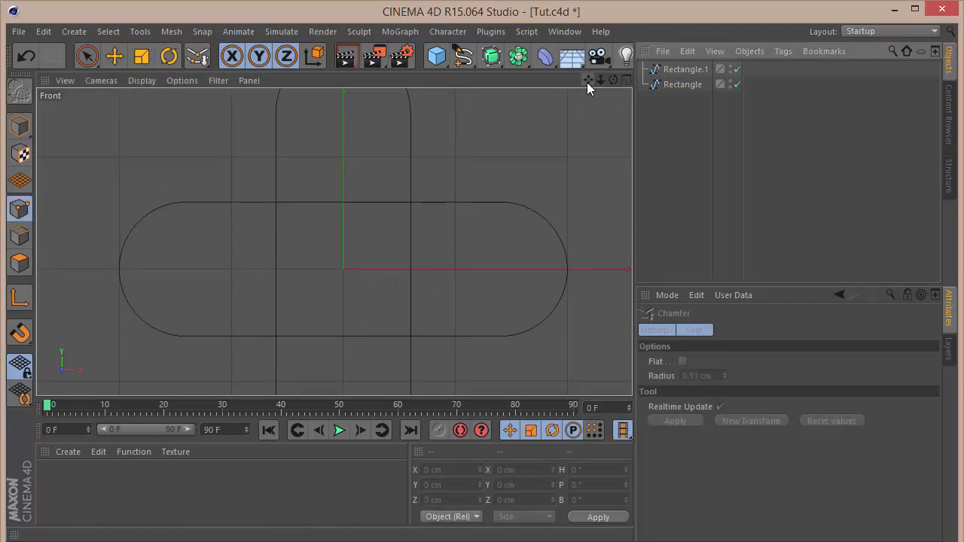
left_click_drag(600, 81, 602, 82)
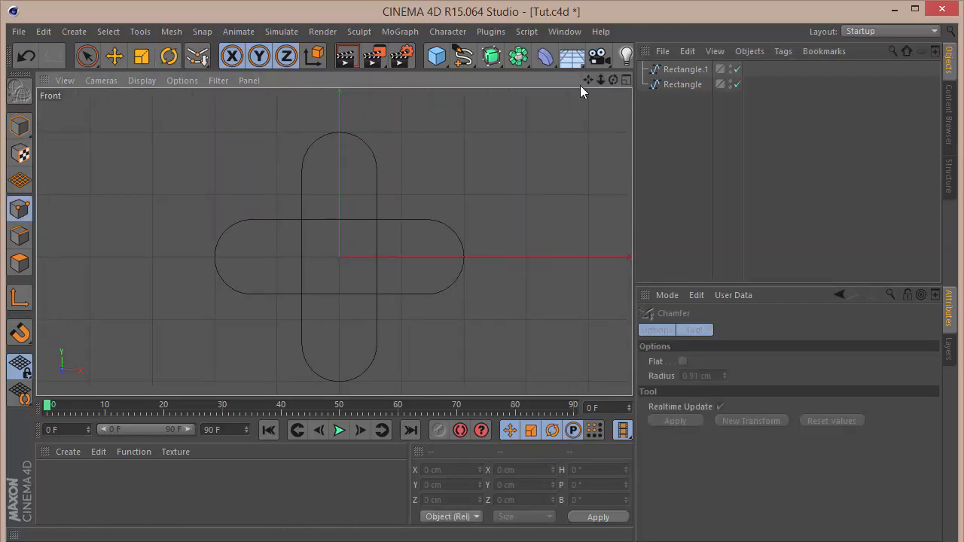
key("F1")
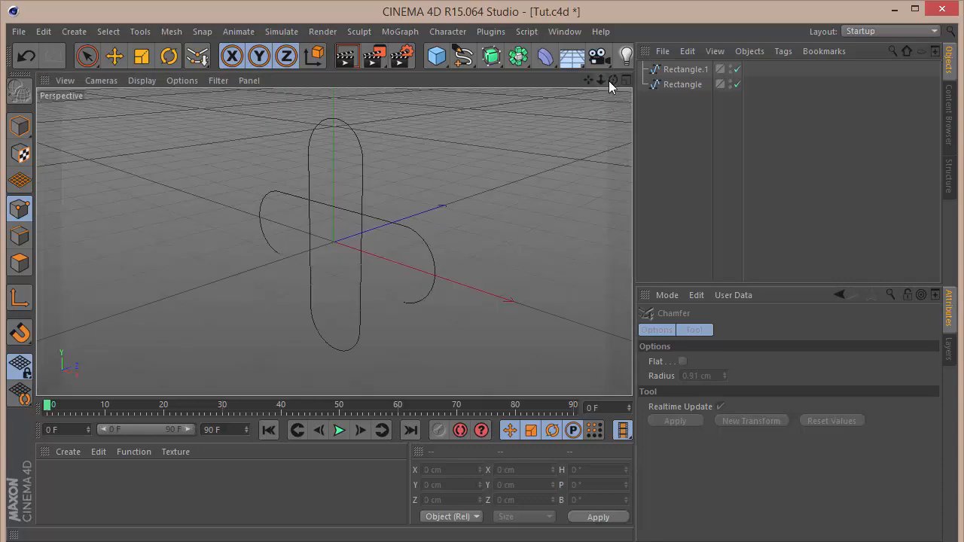
left_click(88, 58)
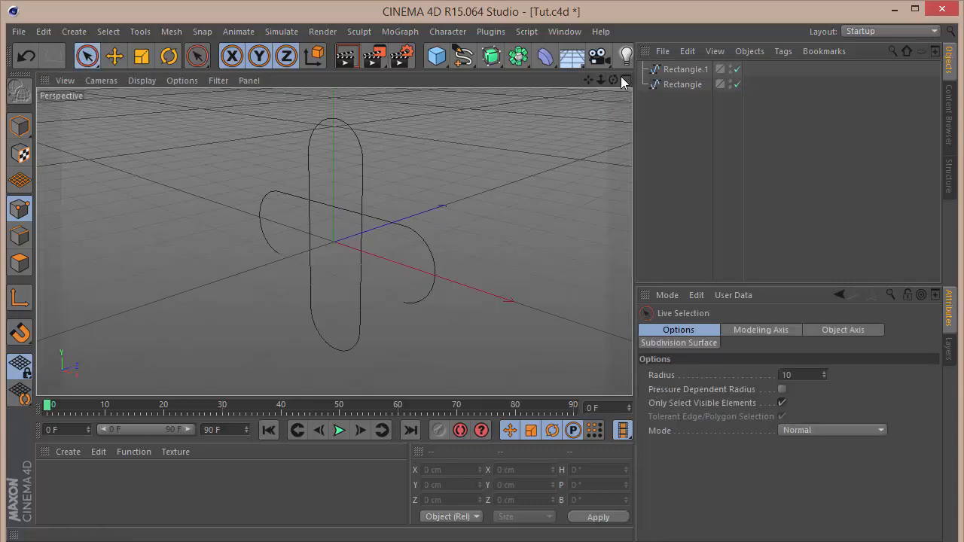
left_click_drag(613, 80, 588, 86)
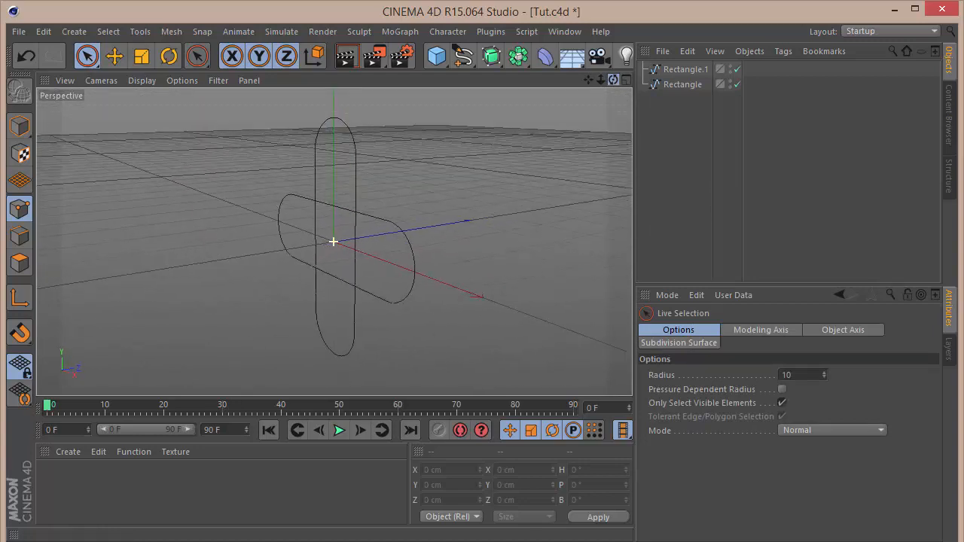
left_click(705, 67)
left_click(688, 83, "ctrl")
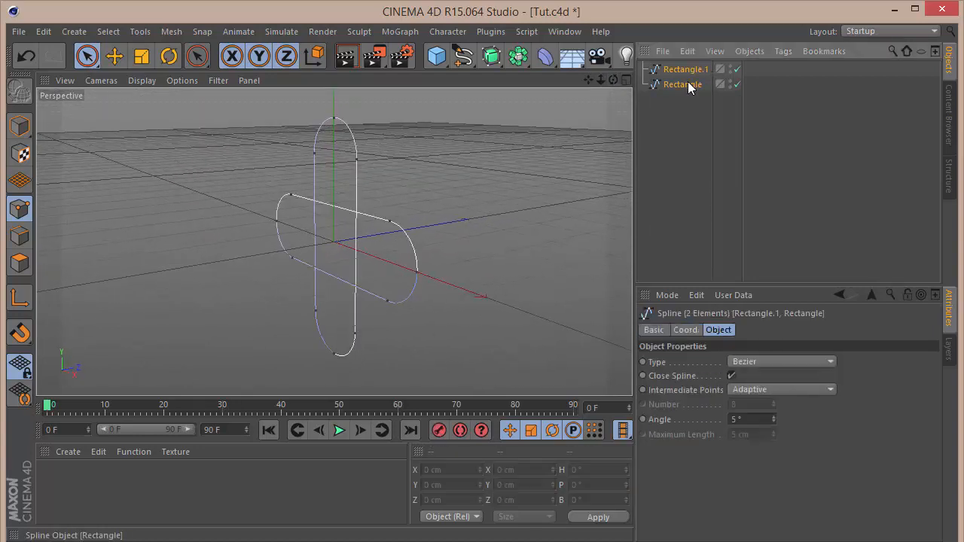
right_click(689, 84)
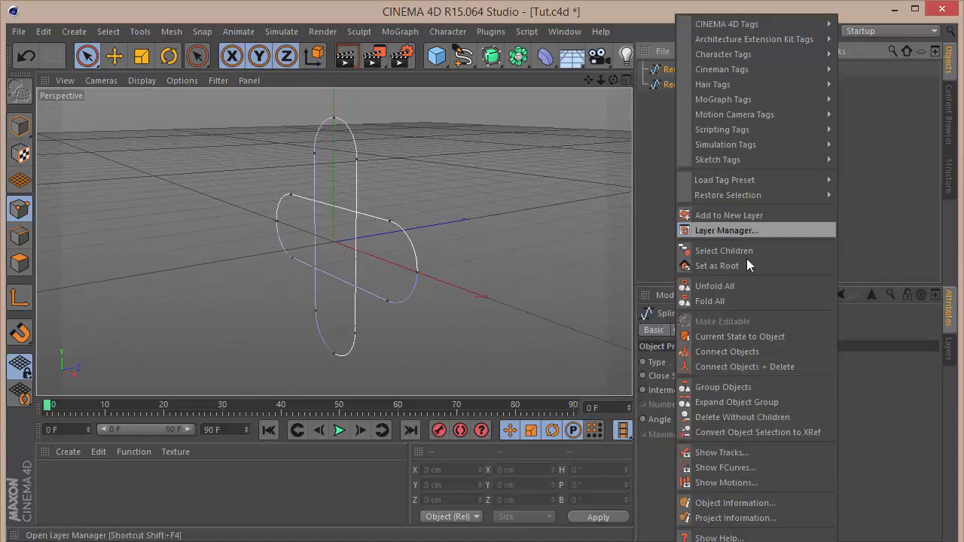
left_click(769, 369)
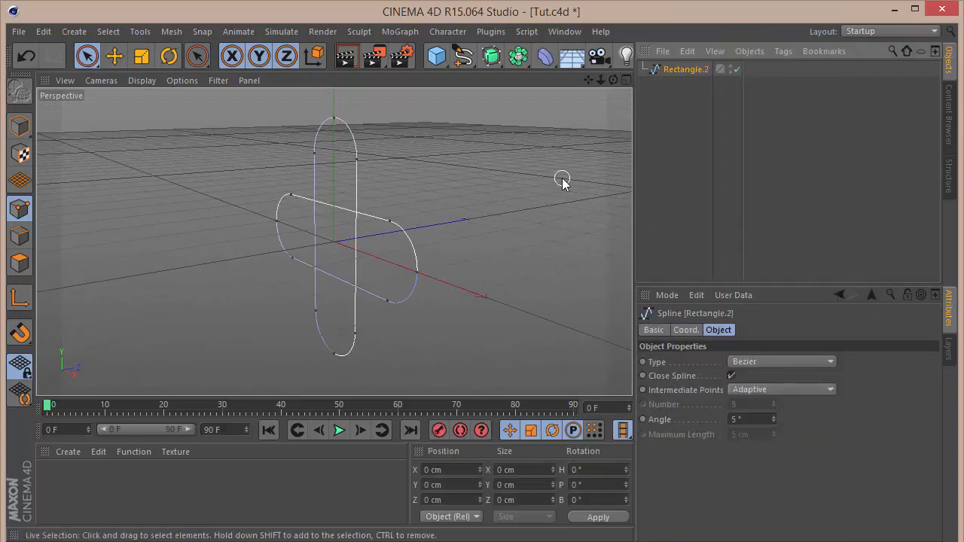
left_click(661, 182)
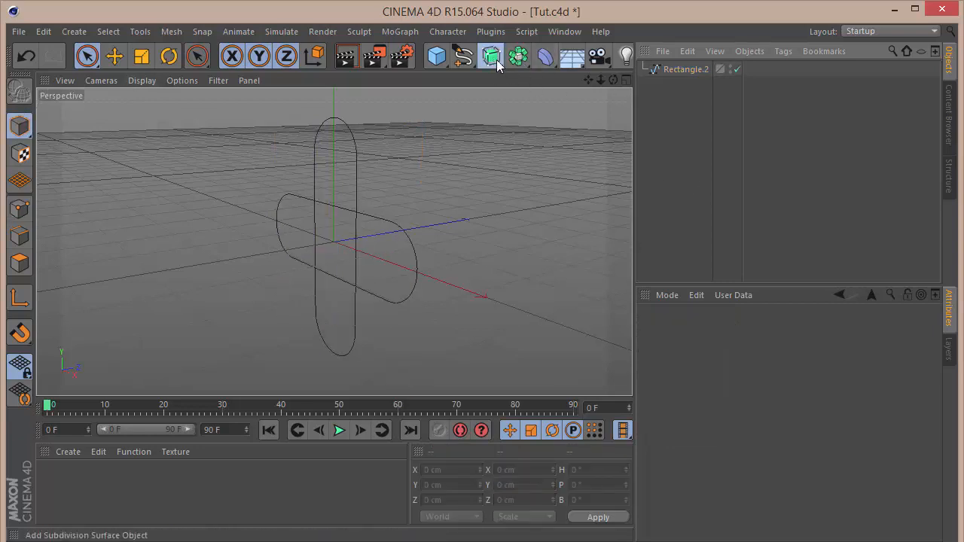
Add an Extrude generator and place the combined spline inside it.
left_click_drag(497, 66, 674, 76)
left_click(673, 155)
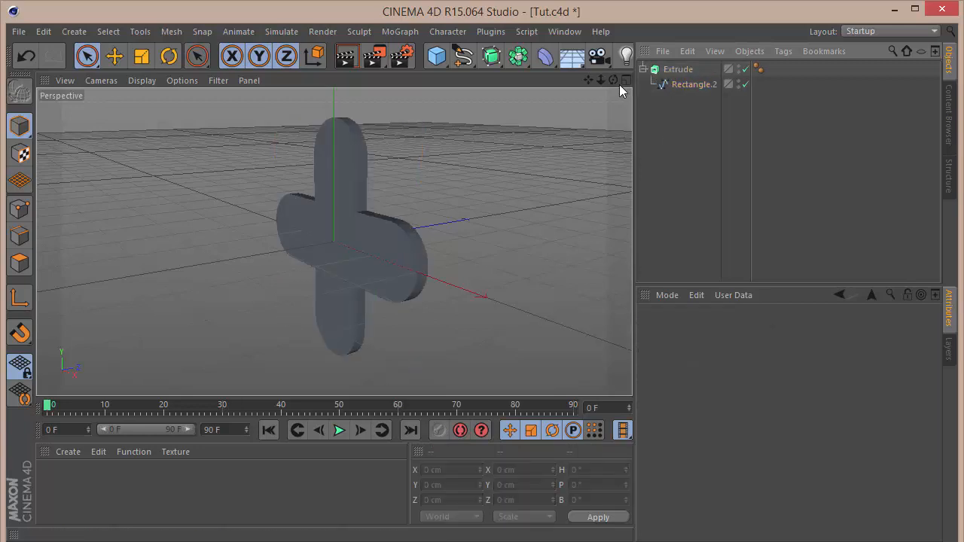
mouse_move(613, 80)
left_mouse_down()
mouse_move(527, 83)
mouse_move(613, 81)
left_mouse_up()
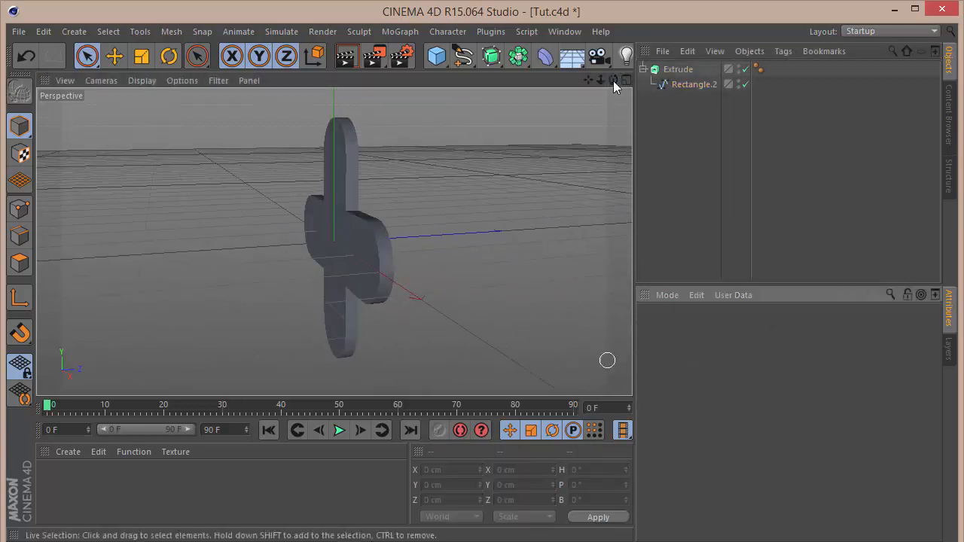
Set the extrusion's Z movement to 80 cm.
left_click(680, 69)
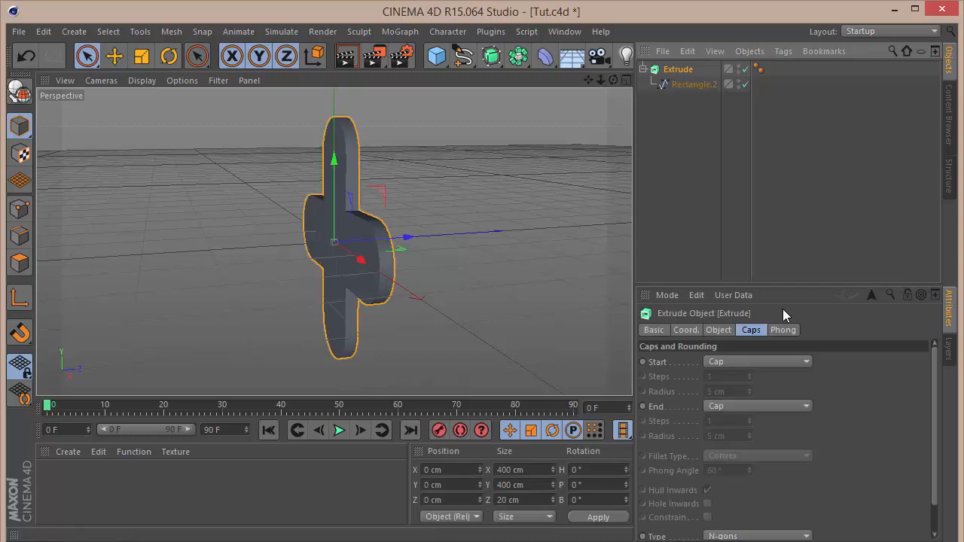
left_click(719, 330)
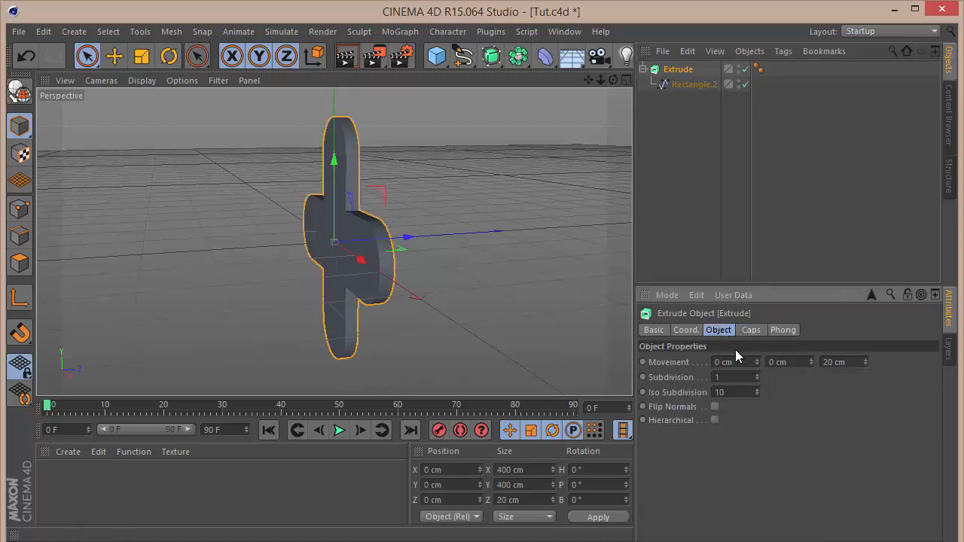
left_click(837, 362)
type("80")
key("Return")
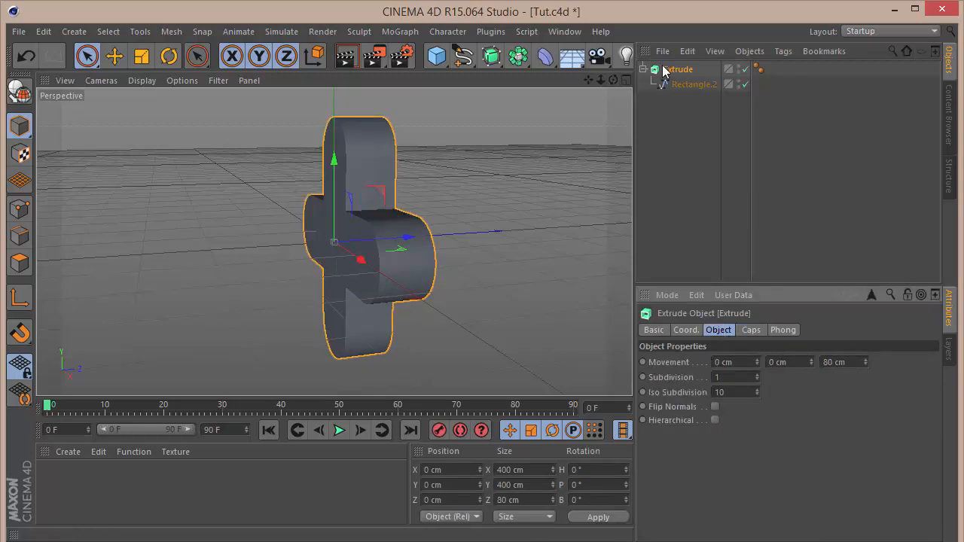
Set both the start and end caps of the extrusion to Fillet Cap.
left_click(758, 333)
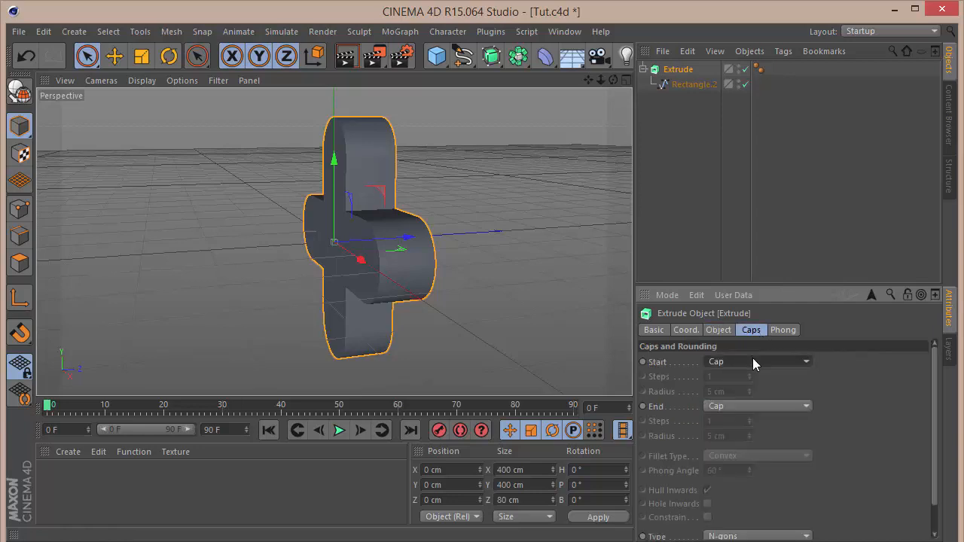
left_click(752, 360)
left_click(748, 420)
left_click(751, 408)
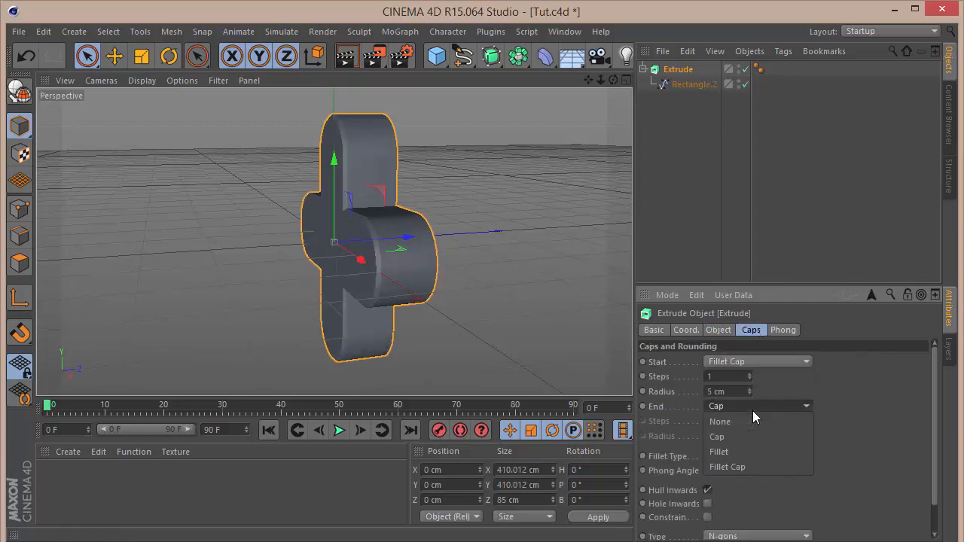
left_click(750, 466)
Give the start fillet 8 steps and a 10 cm radius, and the end fillet 8 steps.
double_click(720, 375)
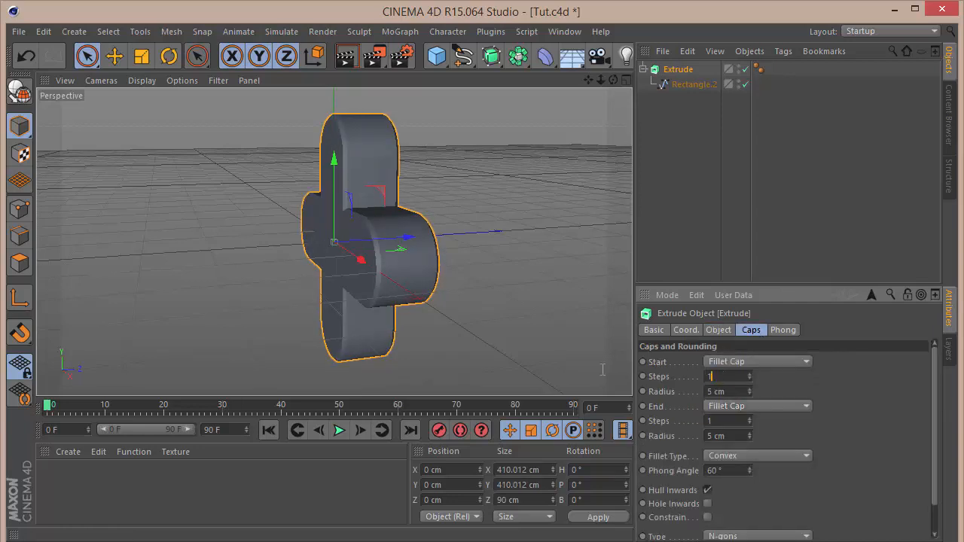
type("8")
key("Tab")
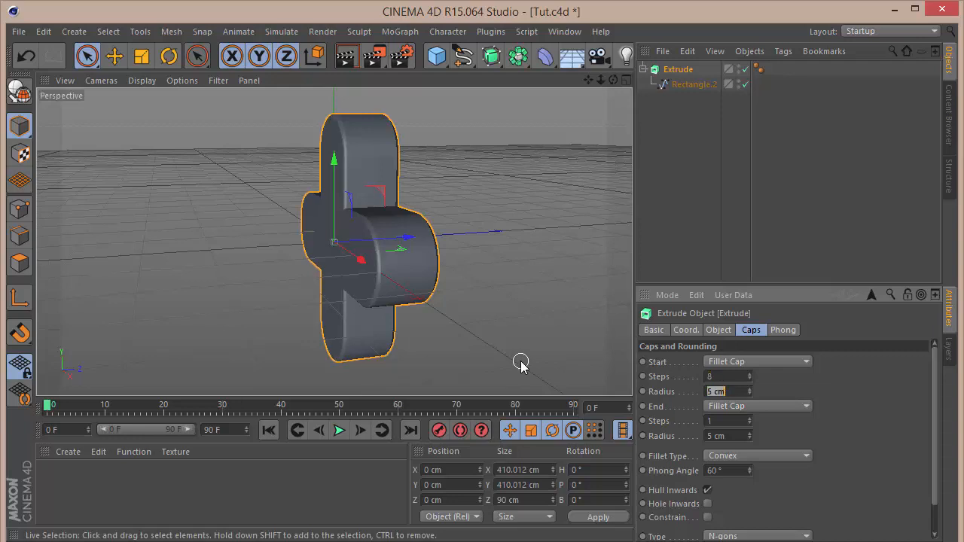
type("10")
key("Return")
key("Tab")
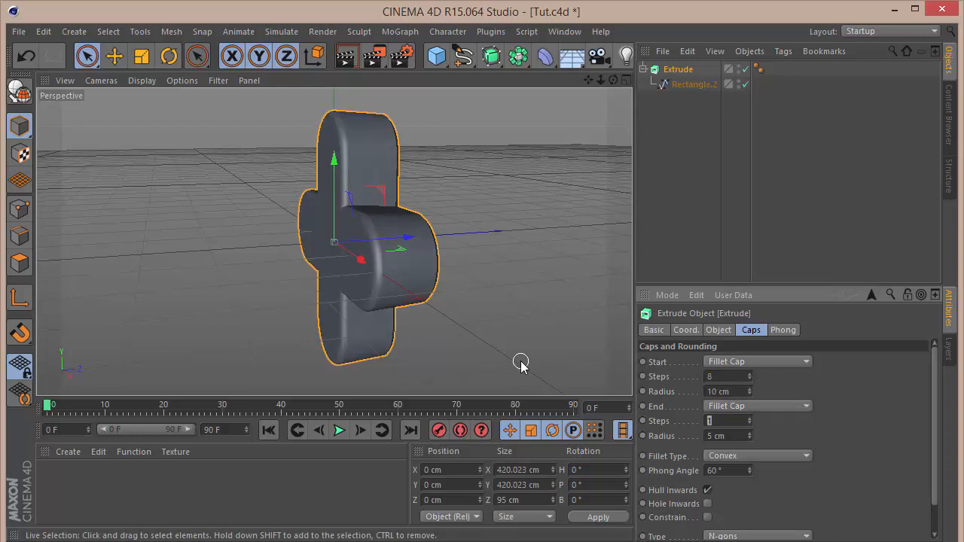
type("8")
key("Tab")
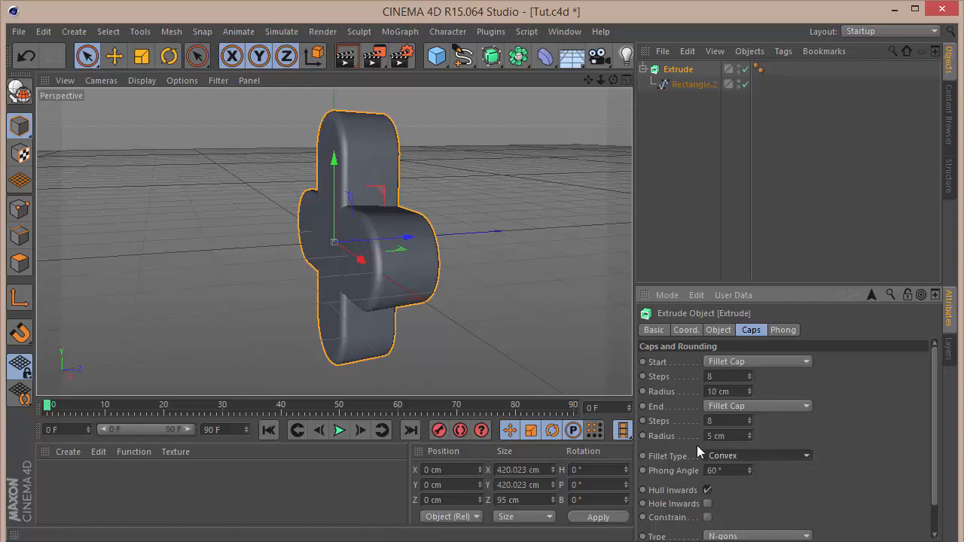
Set the end and start fillet radii both to 13 cm.
left_click(728, 436)
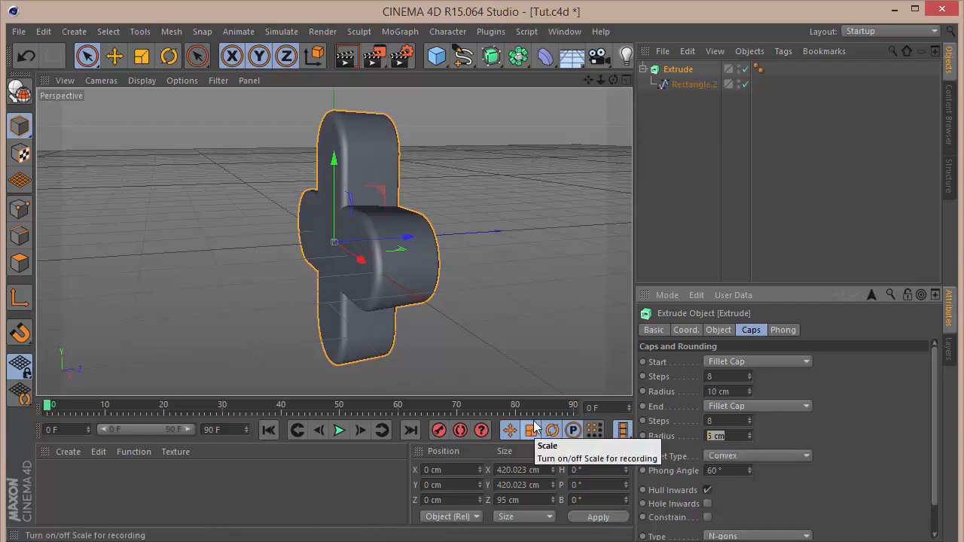
type("13")
key("Return")
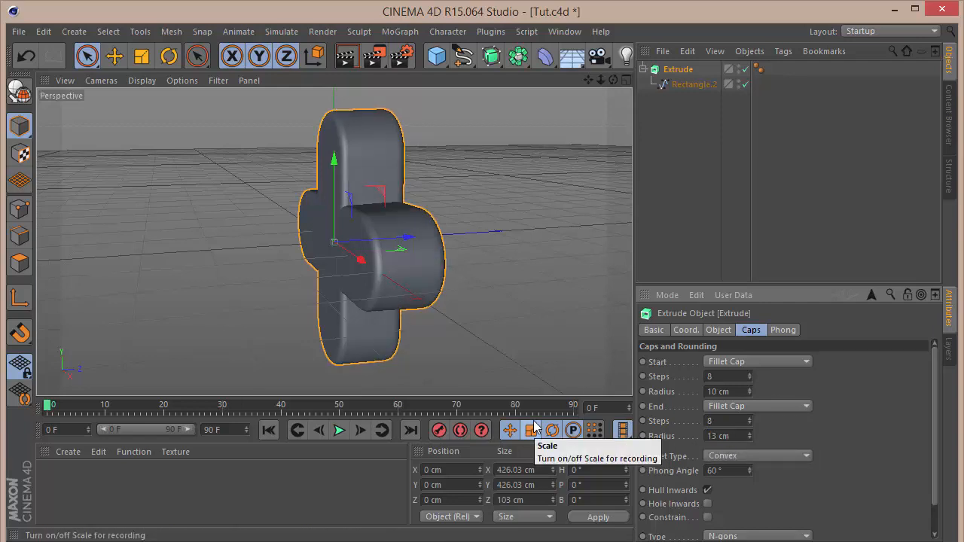
left_click(741, 390)
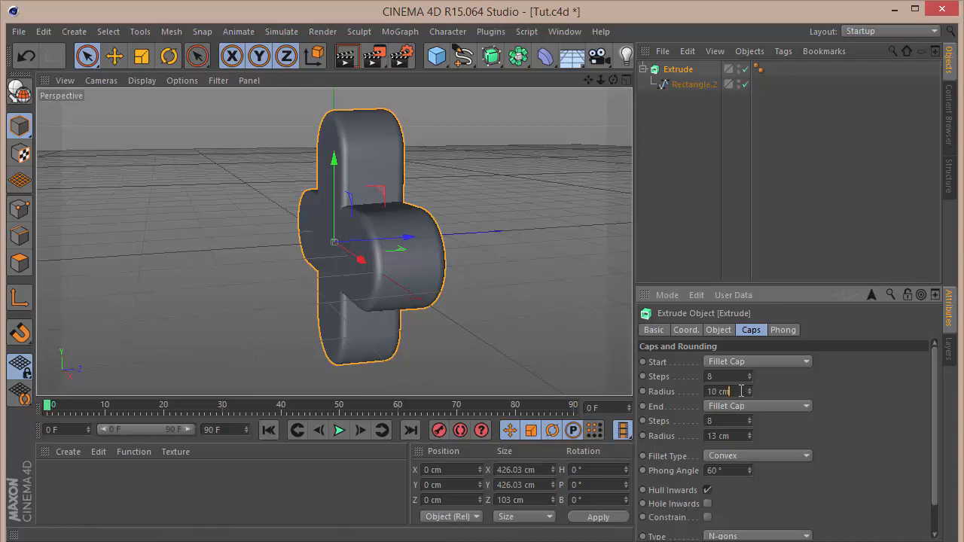
type("13")
key("Return")
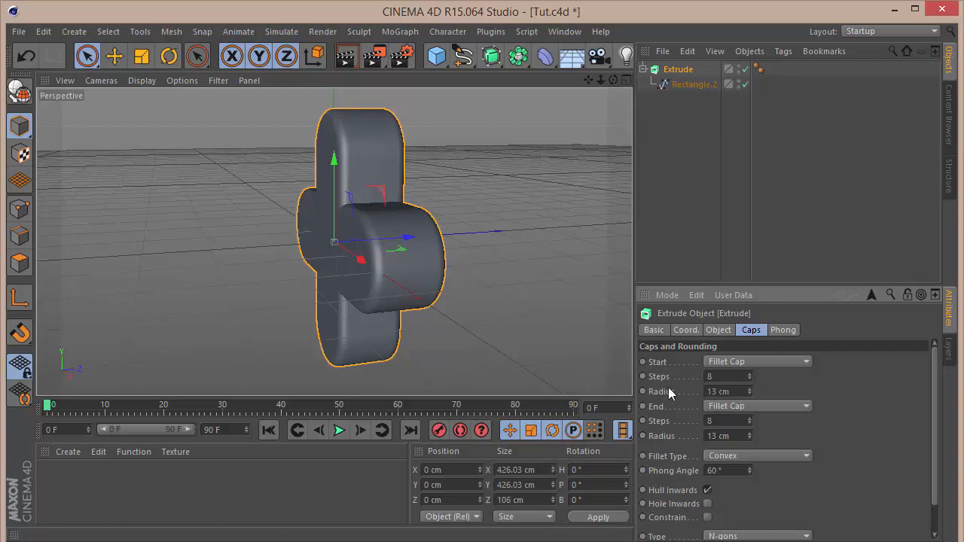
Set the start and end fillet steps both to 6.
left_click_drag(732, 376, 552, 384)
type("6")
key("Tab")
key("Tab")
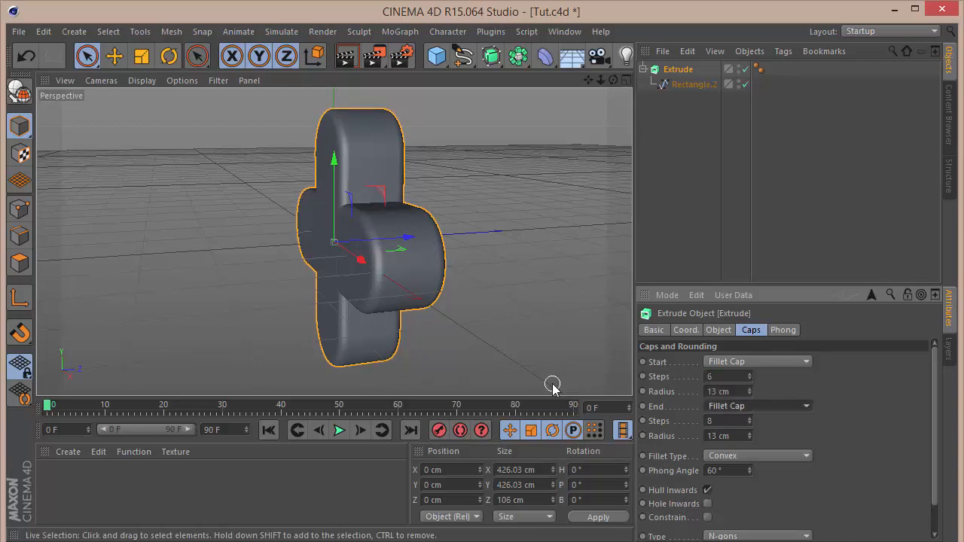
key("Tab")
type("6")
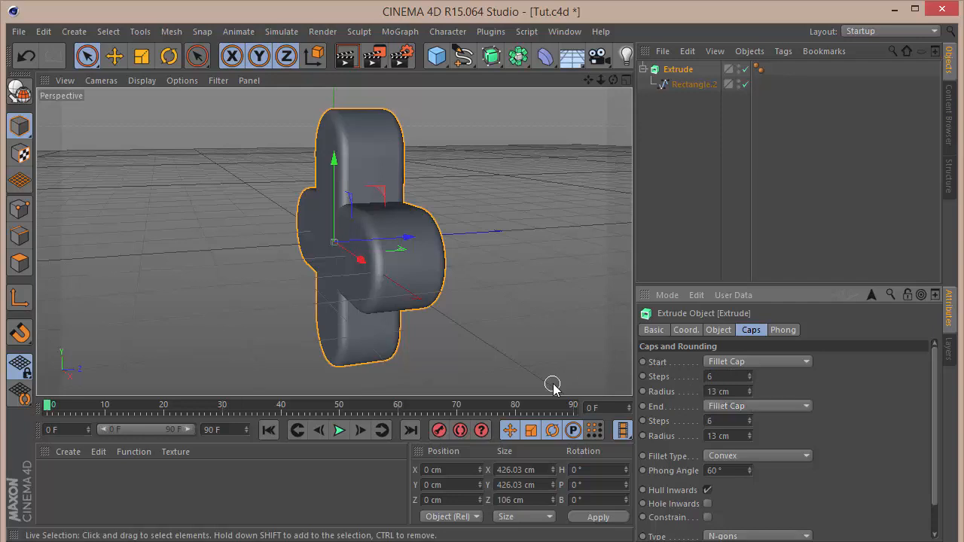
Create a new material, open it in the material editor and set its color to white.
left_click(770, 186)
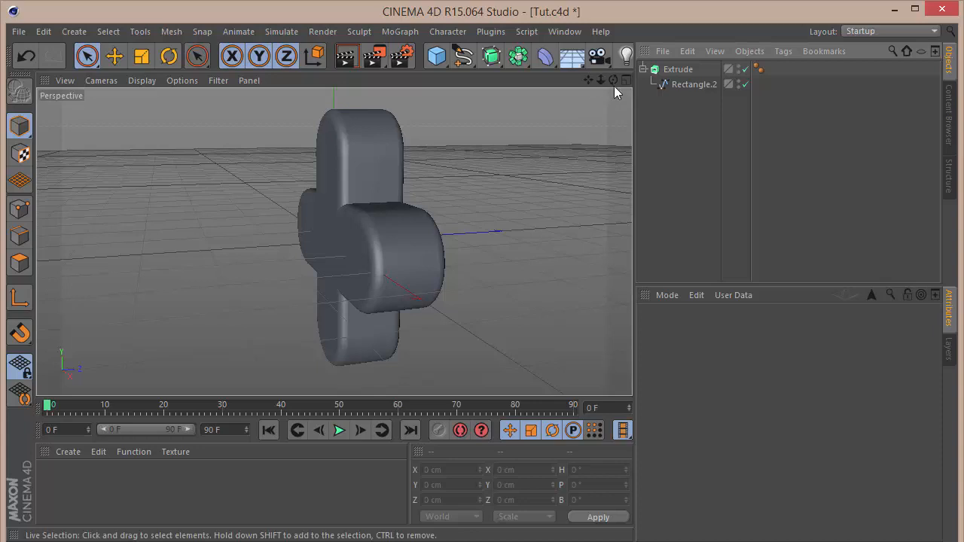
left_click_drag(613, 80, 334, 241)
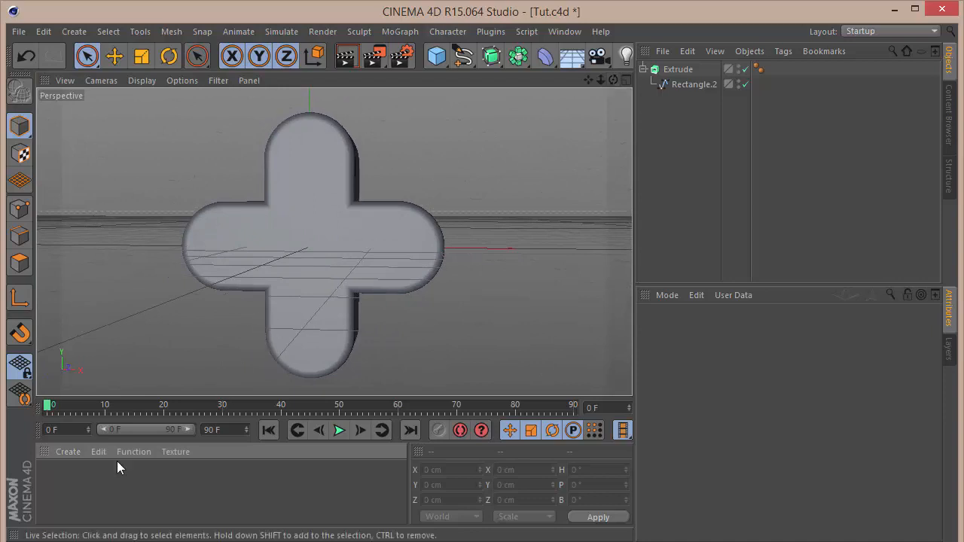
double_click(77, 490)
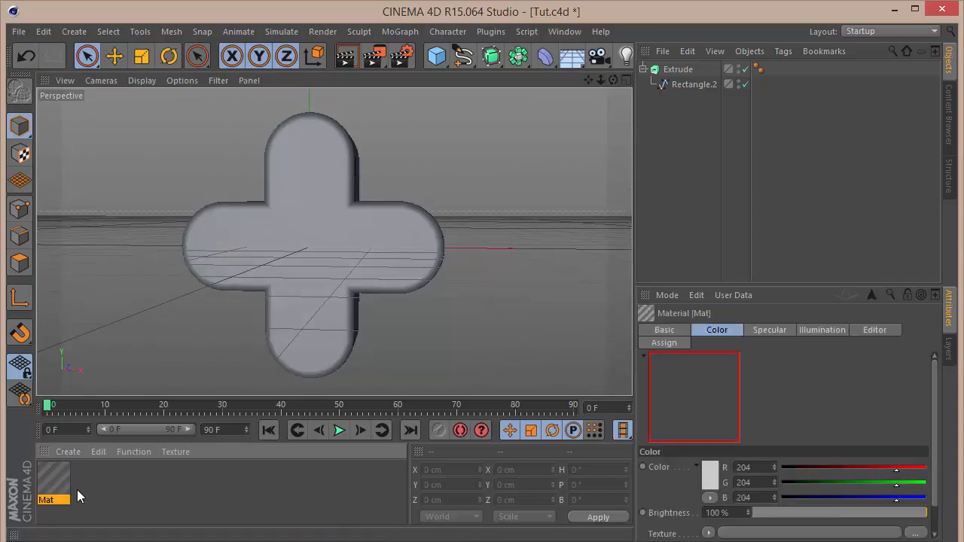
double_click(53, 486)
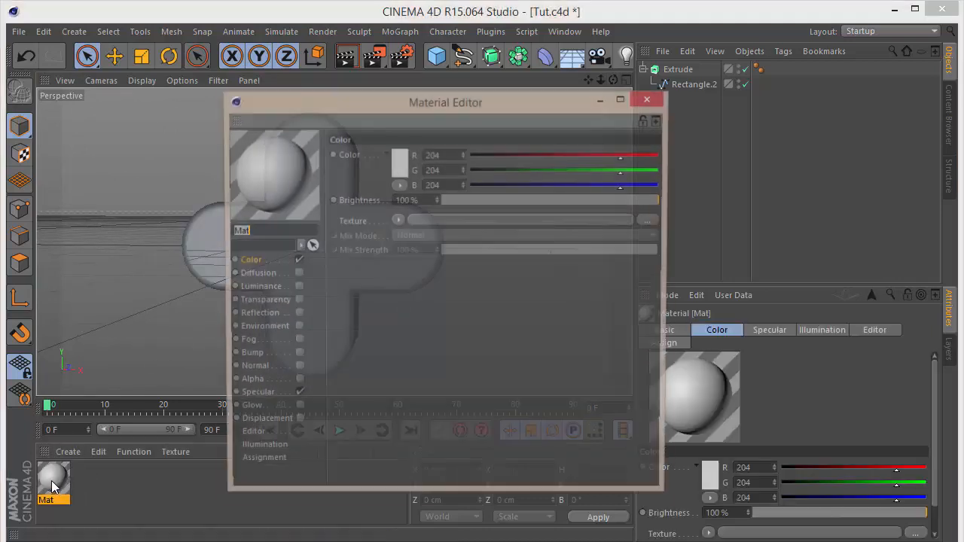
left_click(405, 165)
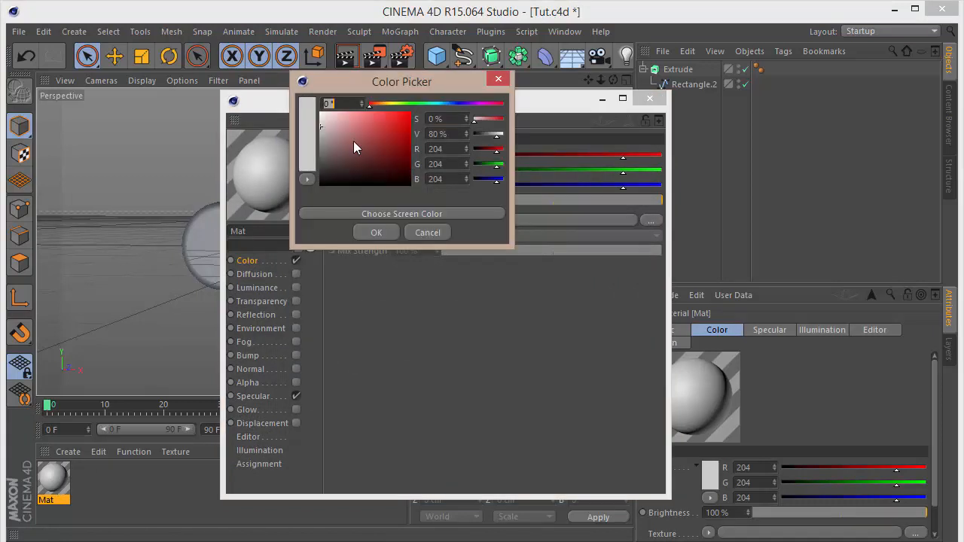
left_click(353, 141)
left_click(380, 230)
Enable the material's Reflection channel with a brightness of 5%.
left_click(295, 314)
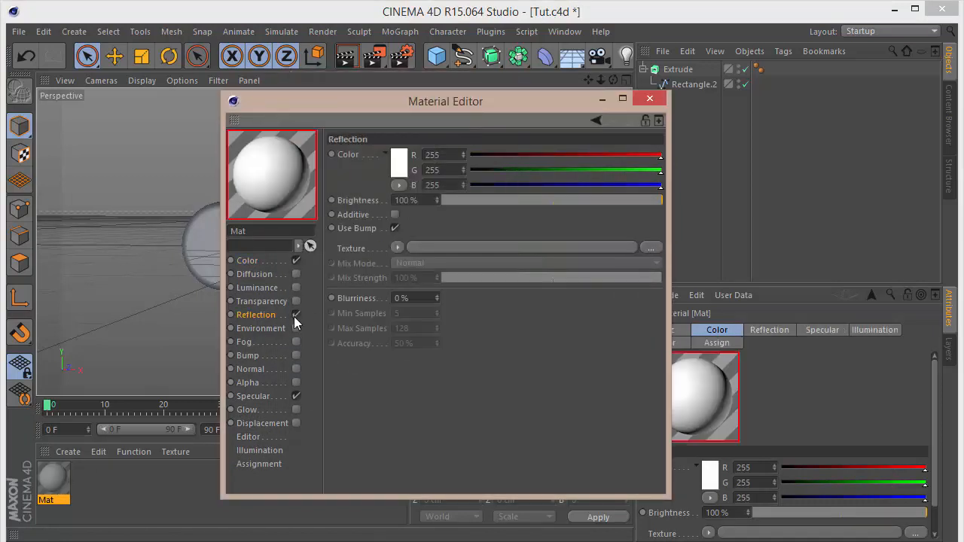
double_click(428, 199)
type("5")
key("Return")
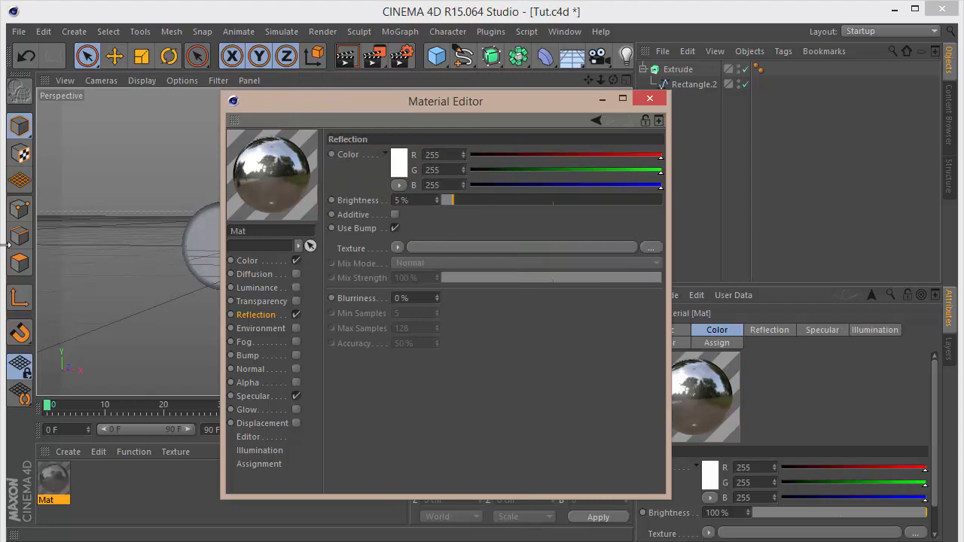
Load a Fresnel texture into the reflection channel and set its mix strength to 10%.
left_click(397, 247)
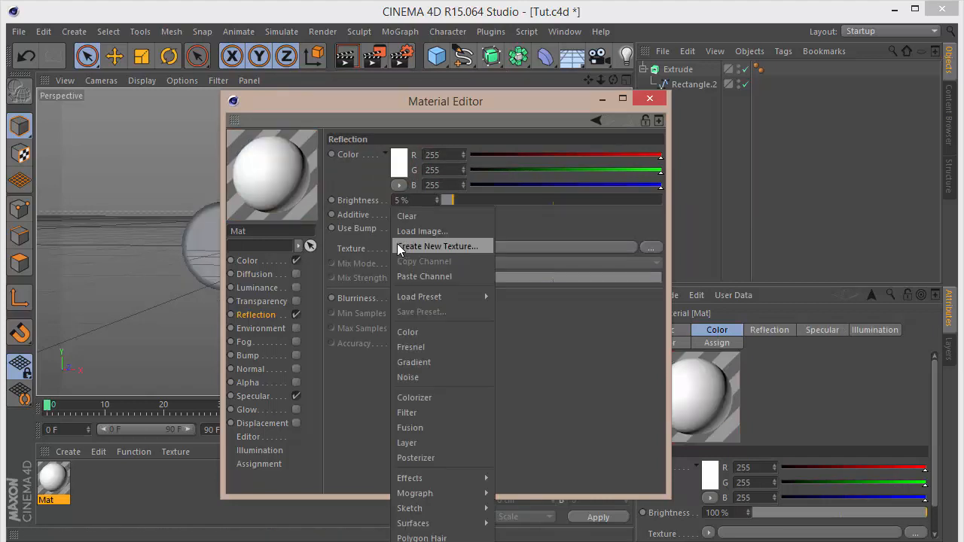
key("Escape")
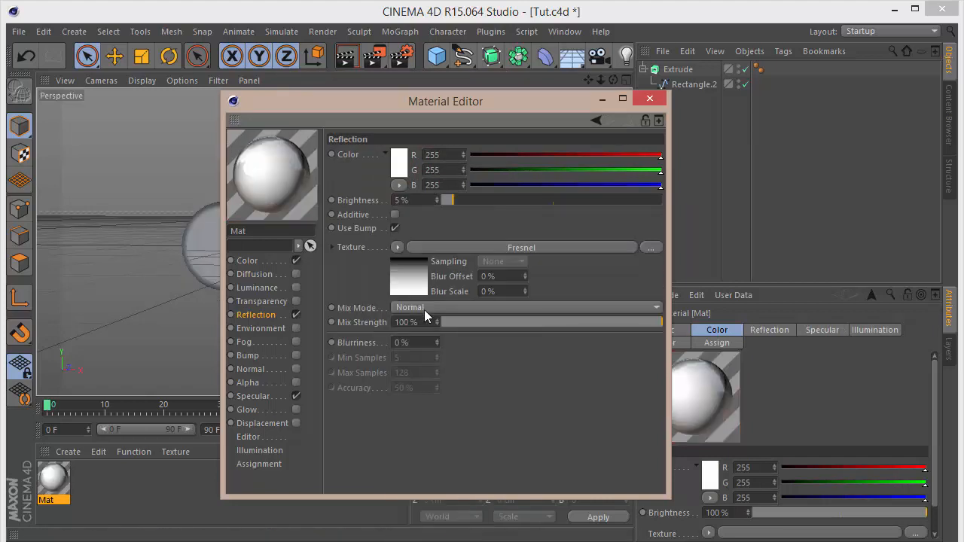
type("10")
key("Return")
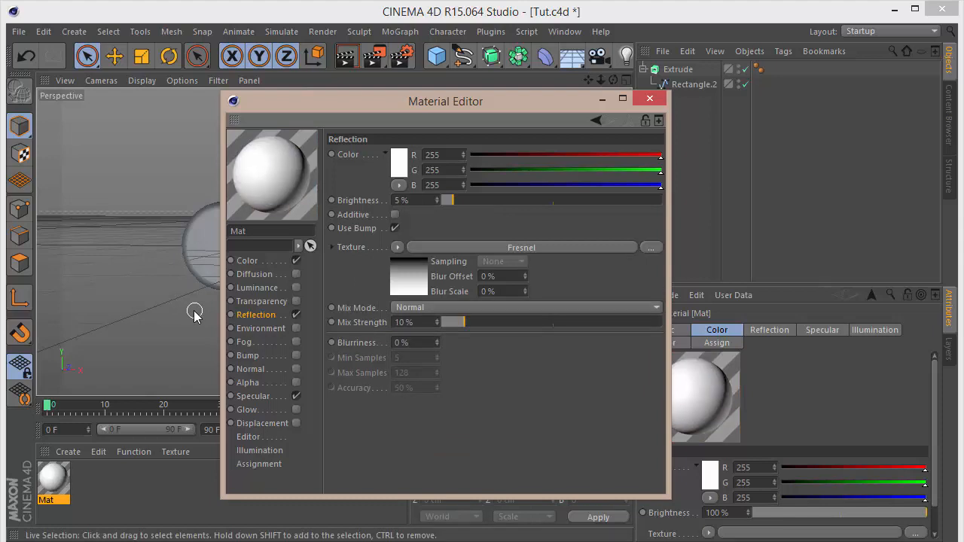
Duplicate the material as Mat.1 and change the copy's color to dark gray.
left_click_drag(42, 479, 90, 476, "ctrl")
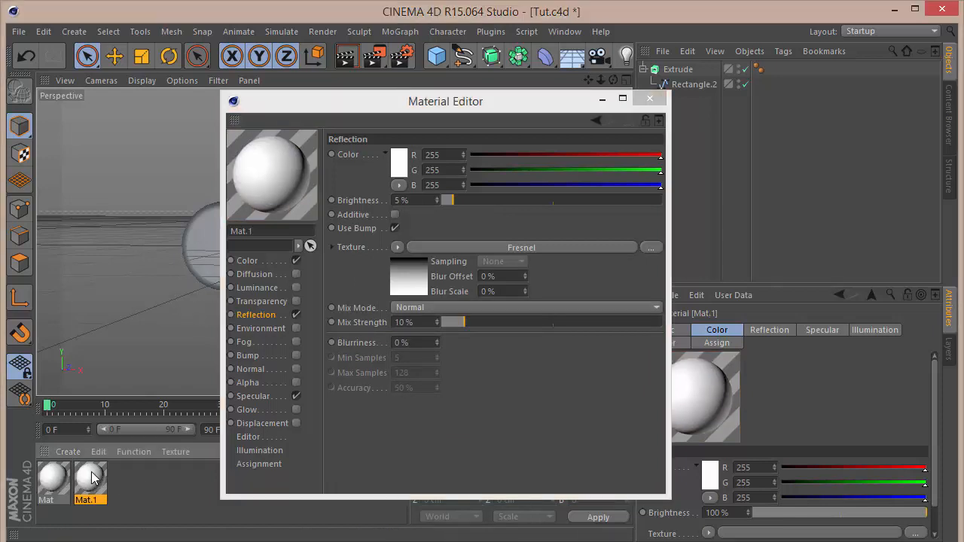
left_click(255, 259)
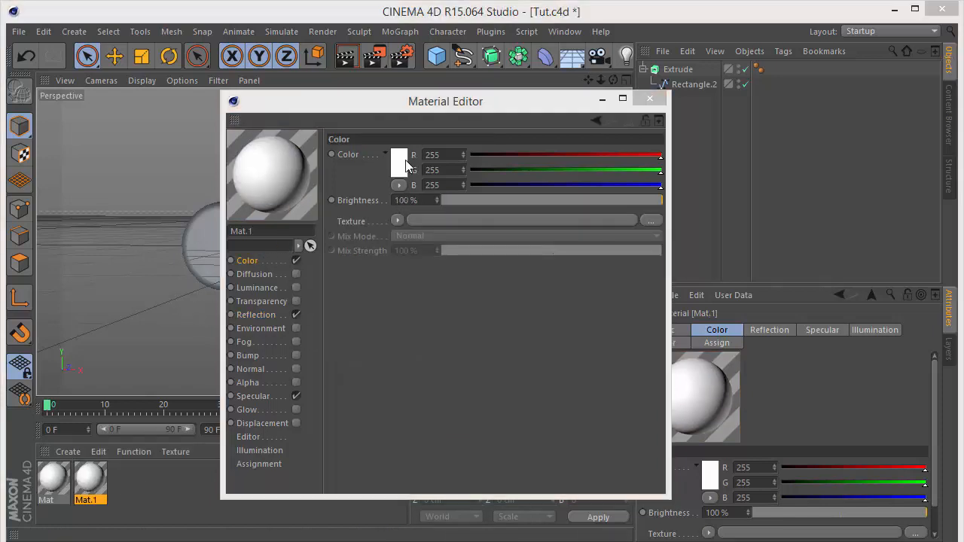
left_click(399, 158)
left_click_drag(375, 156, 315, 160)
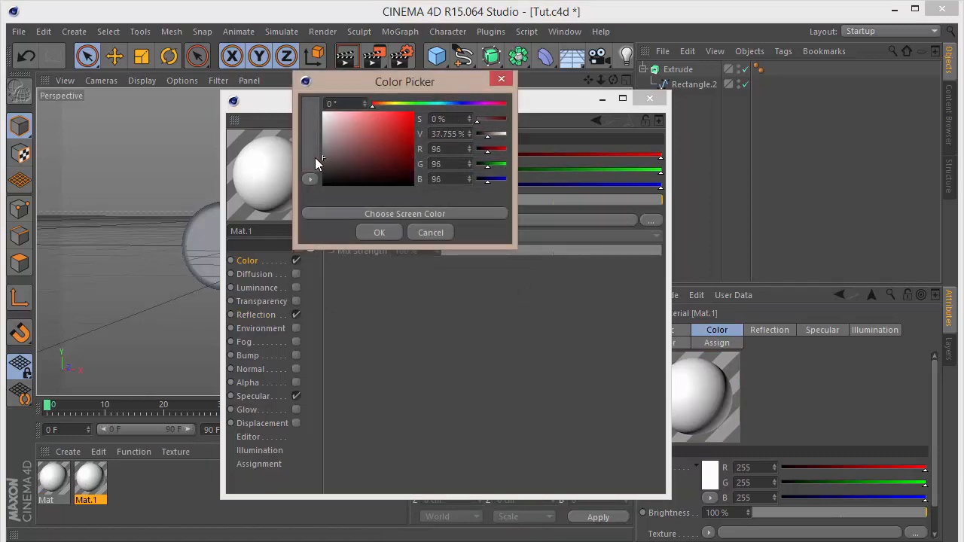
left_click(379, 232)
Close the material editor and apply both Mat and Mat.1 to the Extrude object.
left_click(652, 100)
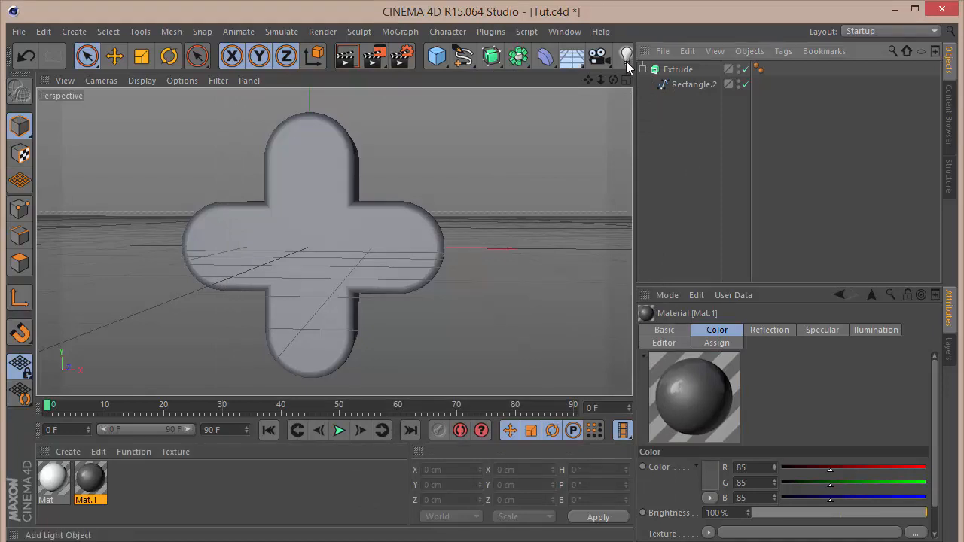
left_click_drag(613, 79, 710, 93)
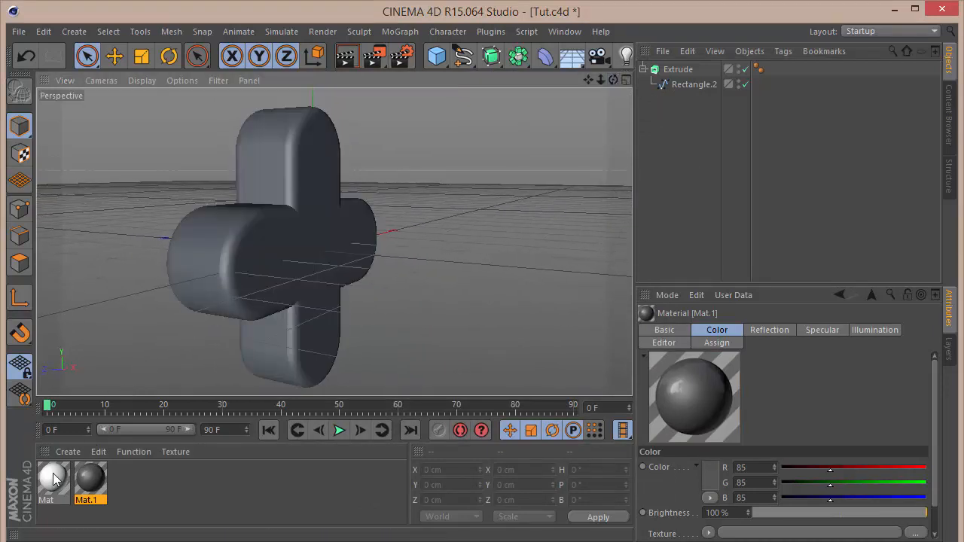
left_click_drag(53, 476, 686, 68)
left_click(642, 68)
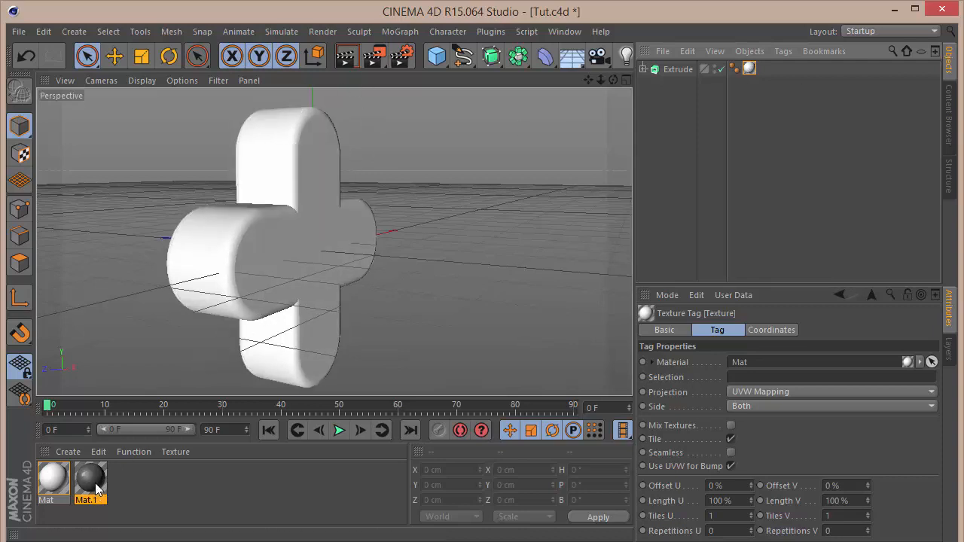
mouse_move(95, 490)
left_mouse_down()
mouse_move(724, 73)
mouse_move(676, 71)
left_mouse_up()
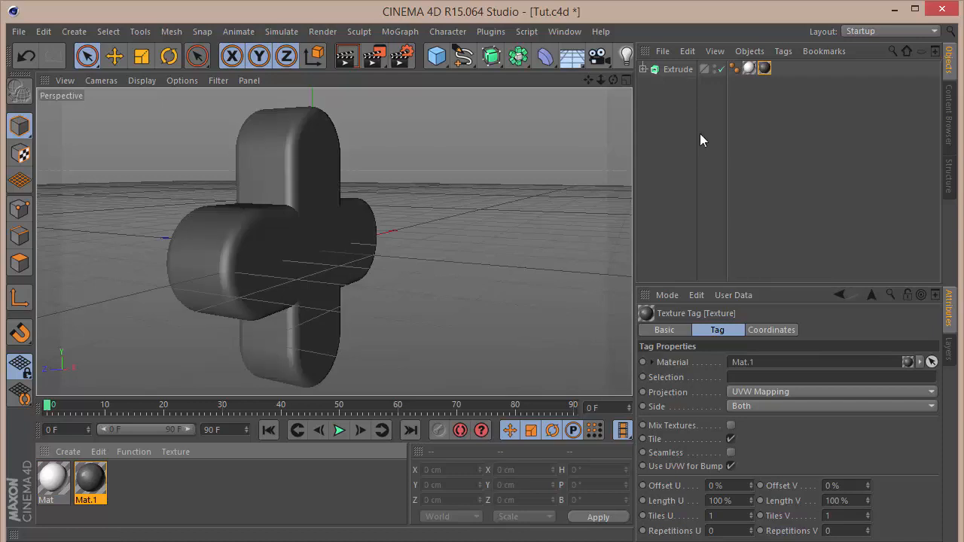
left_click(700, 133)
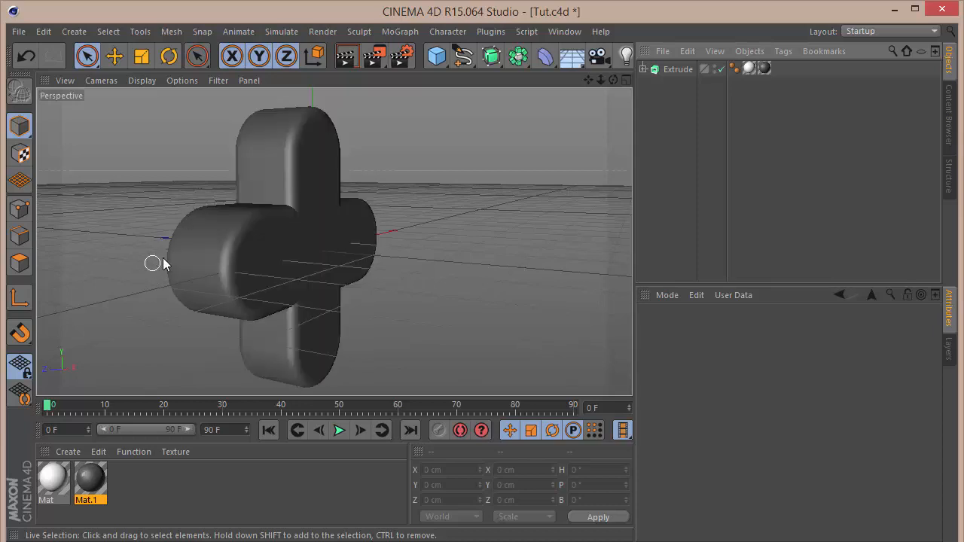
Add three more Mat texture tags to the Extrude object and move the Mat.1 tag to the front.
left_click_drag(64, 480, 661, 76)
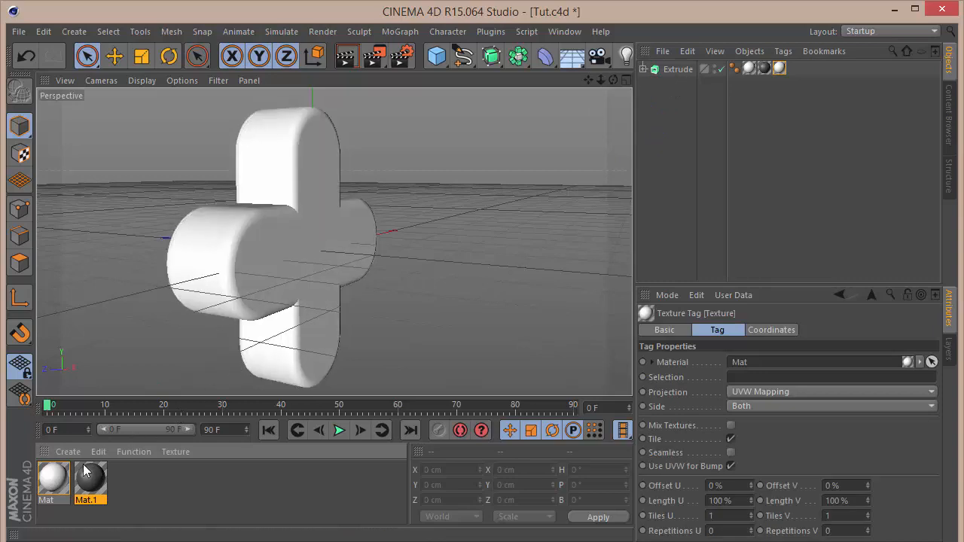
left_click_drag(60, 481, 677, 74)
left_click_drag(51, 486, 686, 71)
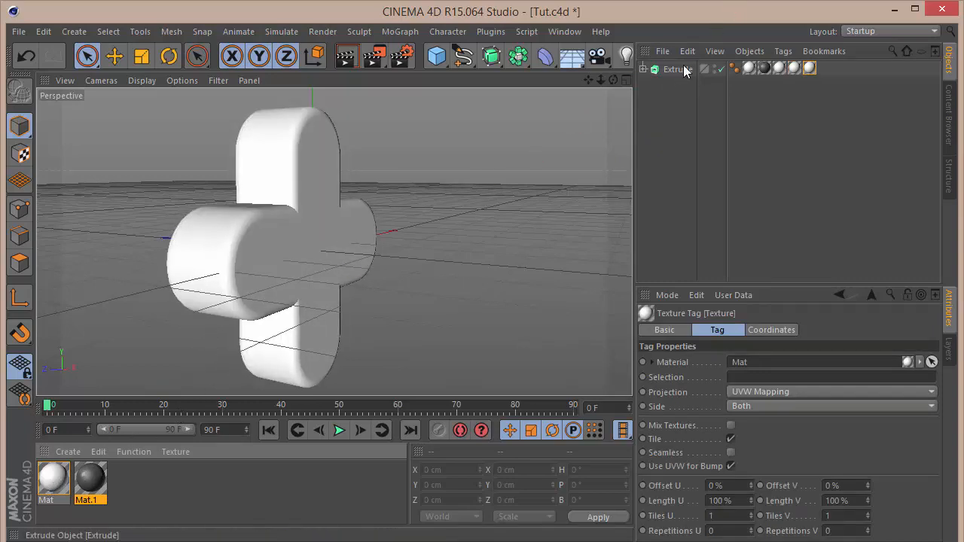
left_click_drag(757, 69, 750, 73)
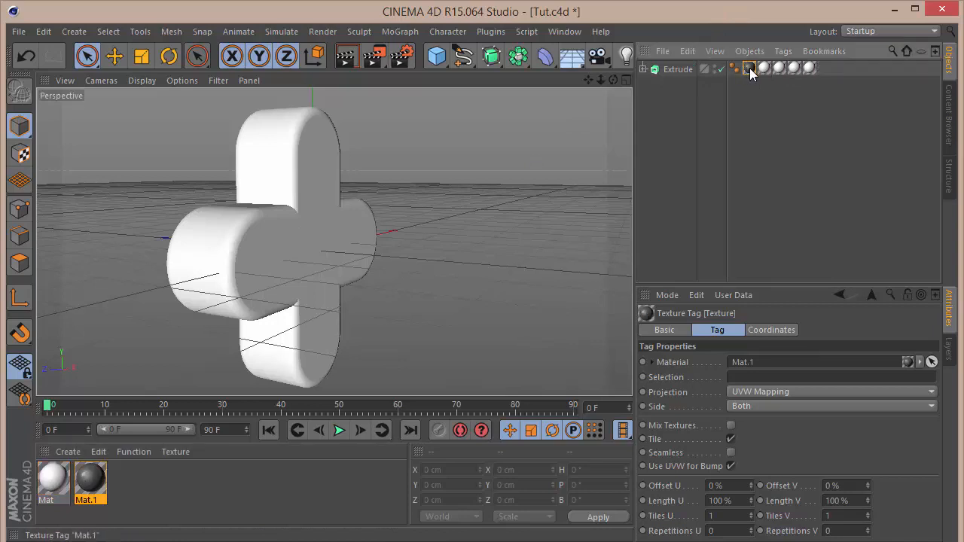
Enter selection names on the three Mat texture tags, using C1 for the first and R1 for the third.
left_click(764, 69)
left_click(765, 377)
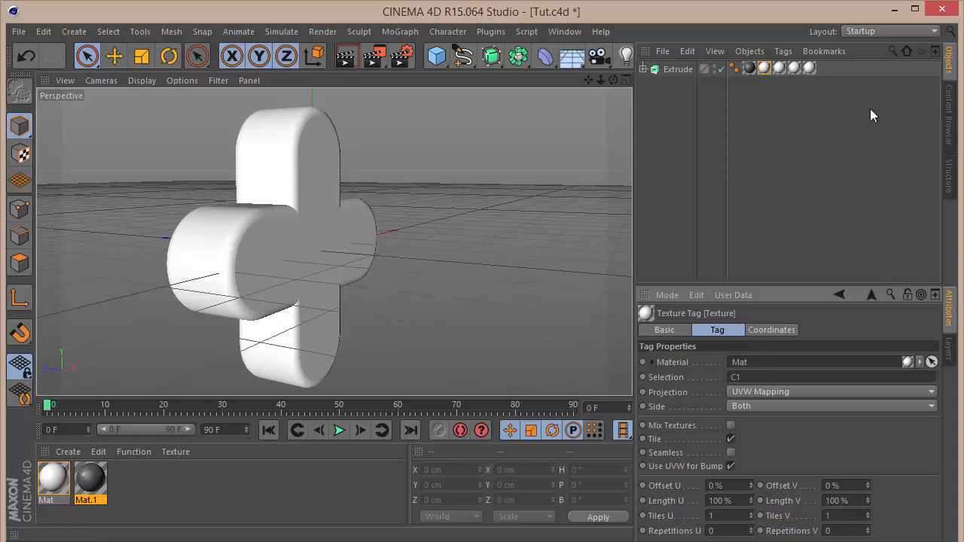
left_click(779, 68)
left_click(744, 375)
left_click(794, 69)
left_click(760, 378)
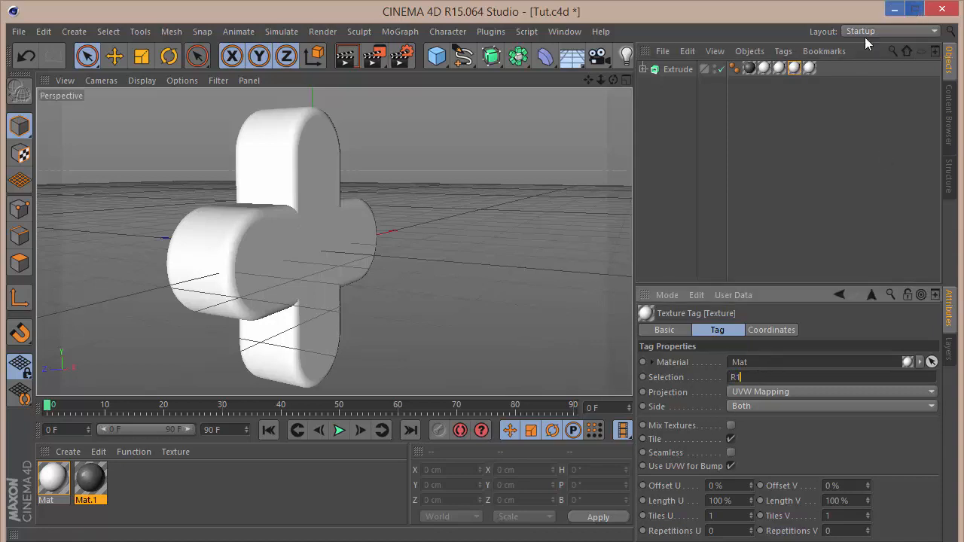
Check the last Mat texture tag's selection field and orbit the view to inspect the logo's shading.
left_click(809, 68)
left_click(764, 375)
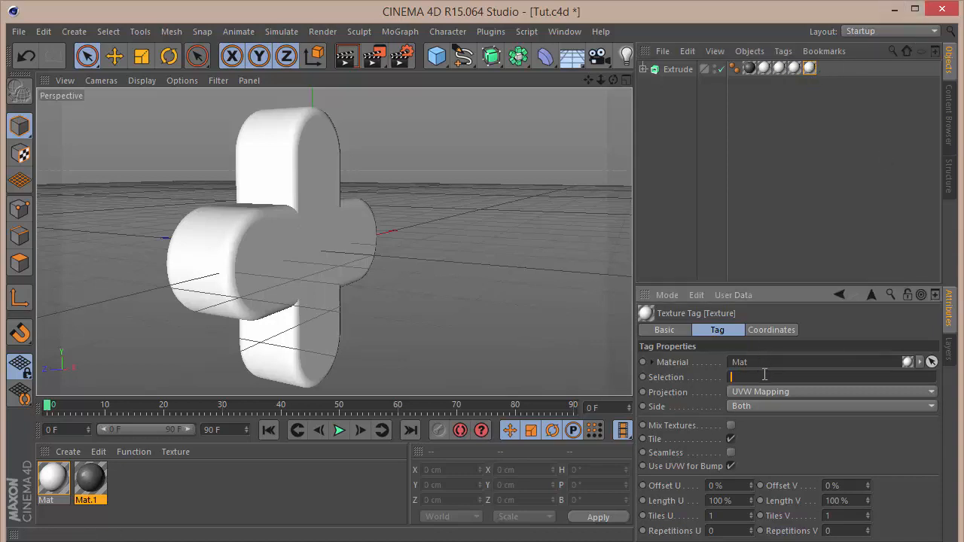
key("Return")
left_click(703, 224)
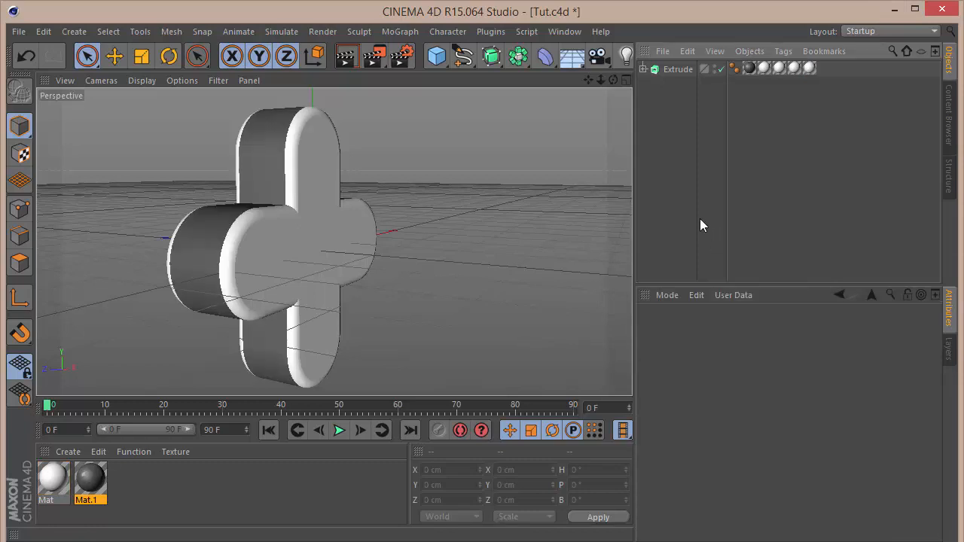
left_click_drag(613, 80, 548, 100)
Try deleting the second texture tag from the Extrude object.
left_click(749, 68)
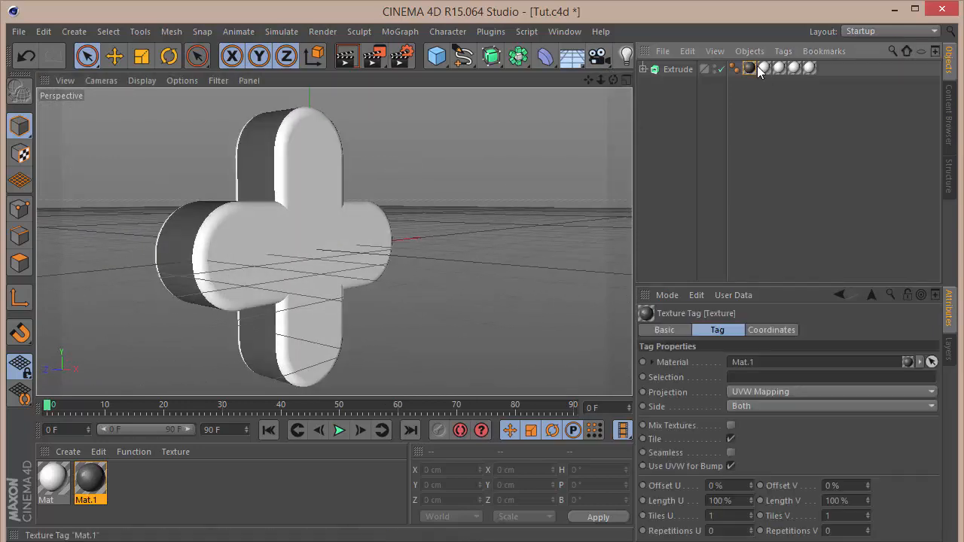
left_click(776, 70)
key("Delete")
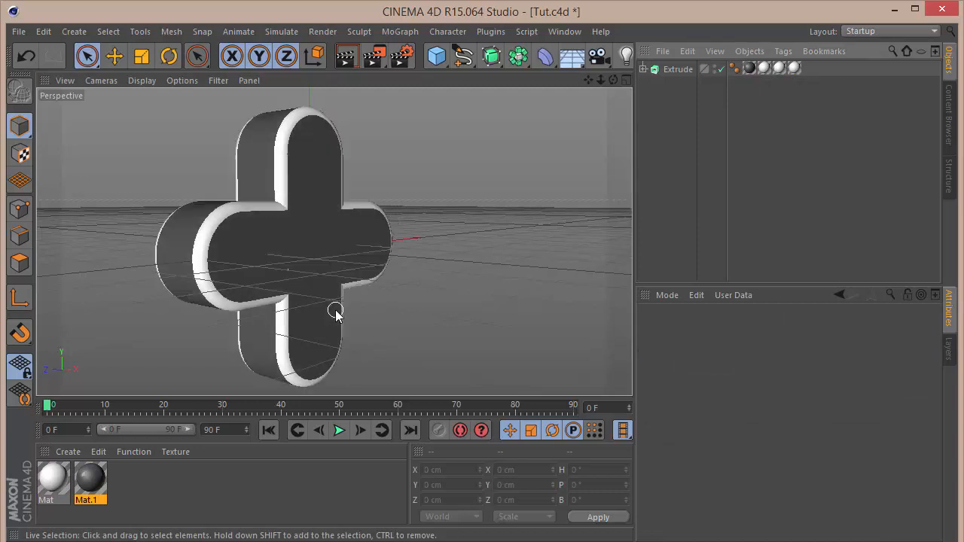
left_click_drag(336, 315, 333, 311)
left_click(730, 235)
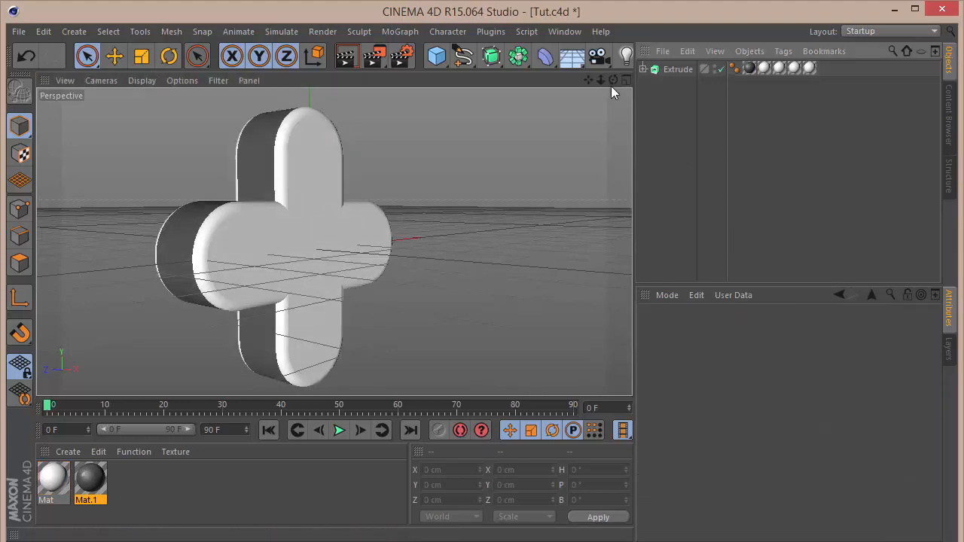
Orbit the view and browse the Content Browser presets for the HDRStudioRig scene.
right_click_drag(334, 242, 333, 243, "alt")
left_click_drag(334, 241, 333, 242, "alt")
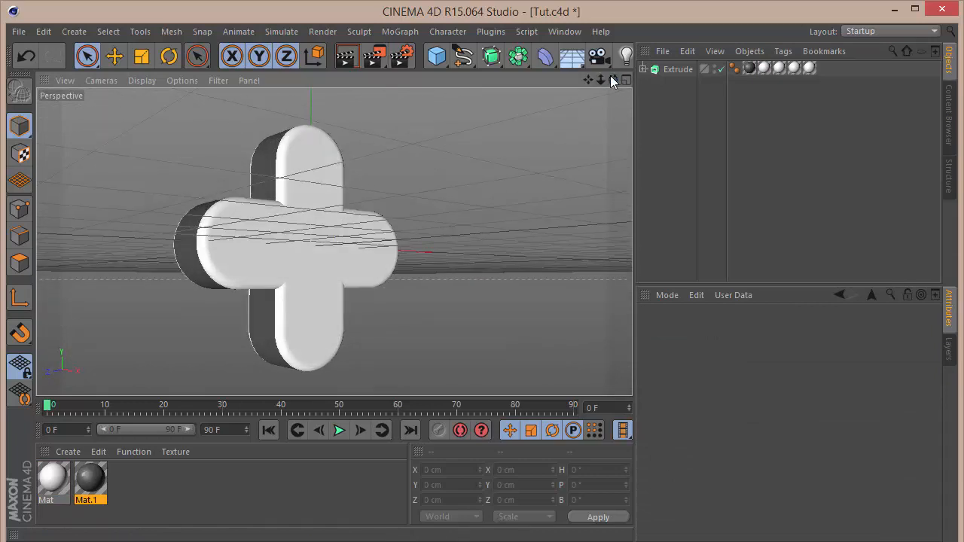
middle_click_drag(334, 242, 334, 241, "alt")
left_click_drag(588, 79, 586, 79)
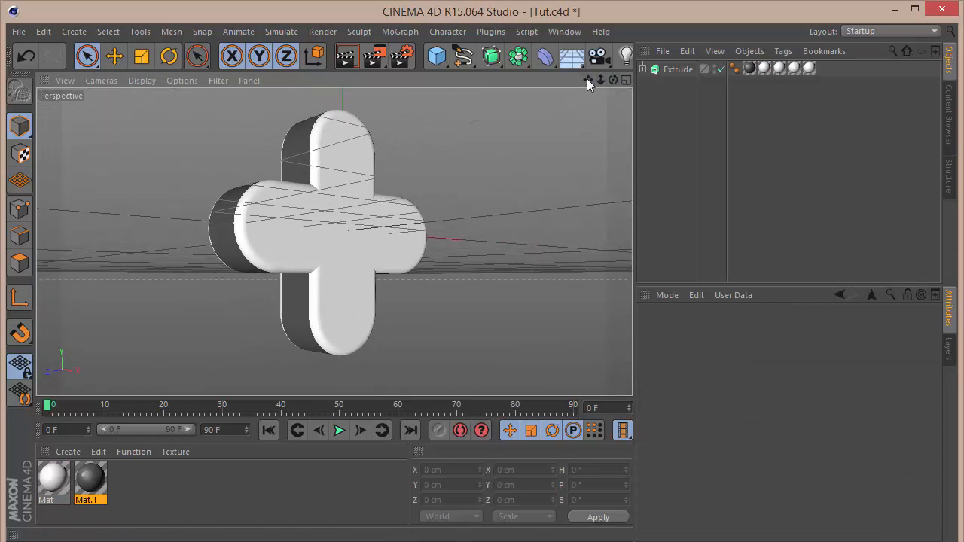
left_click(949, 113)
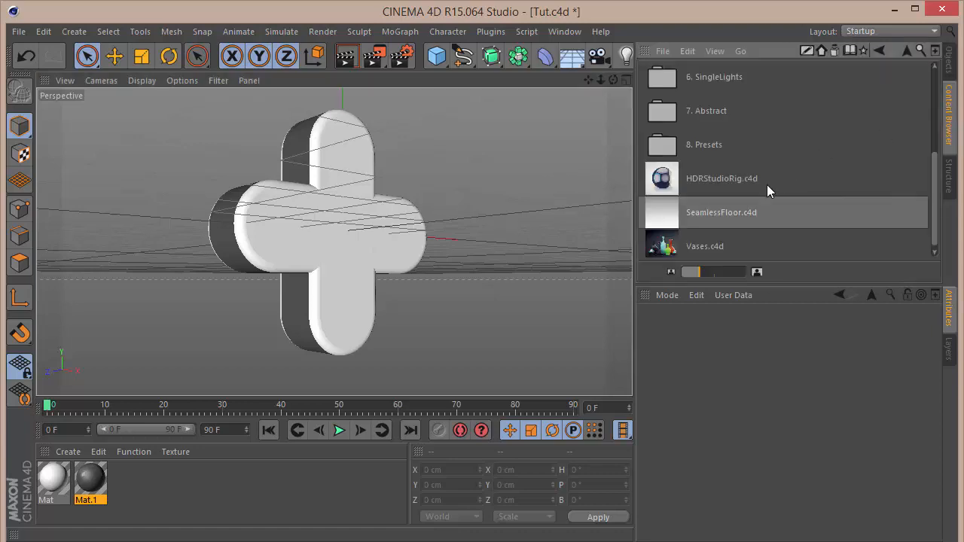
left_click(734, 178)
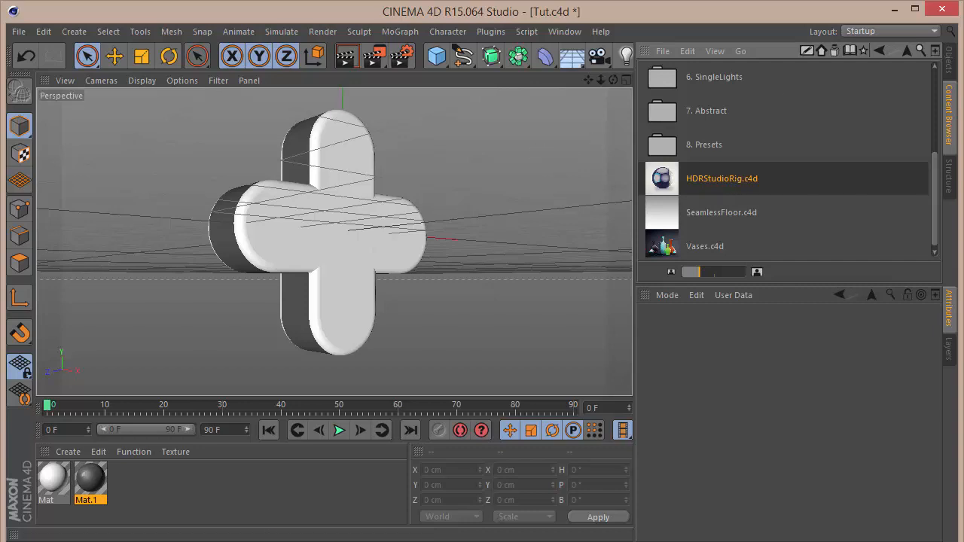
left_click(949, 59)
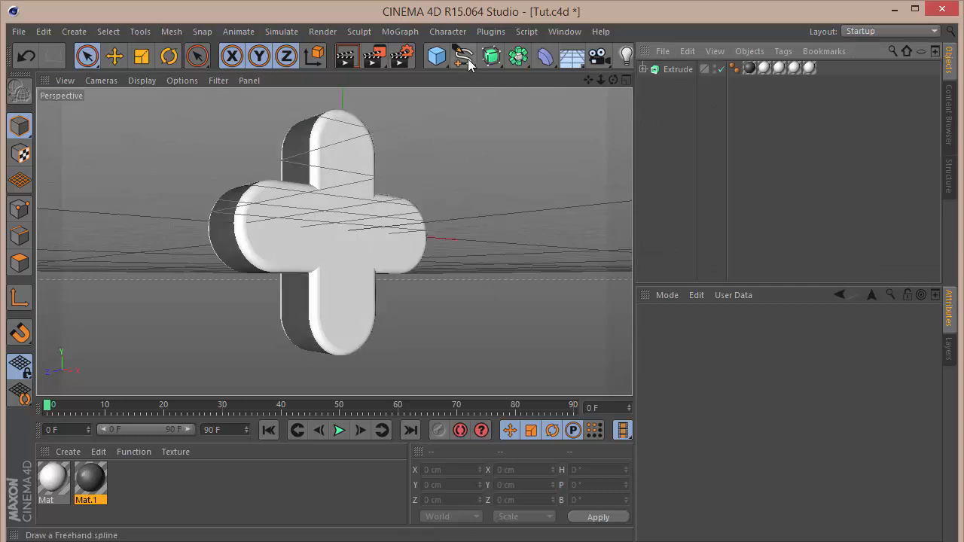
Add a Sky object to the scene.
left_click(571, 56)
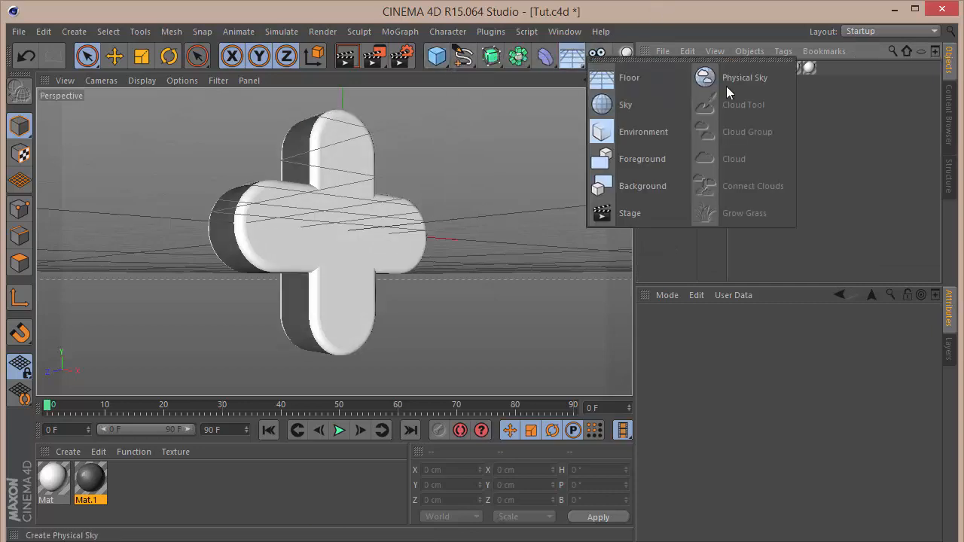
left_click(638, 105)
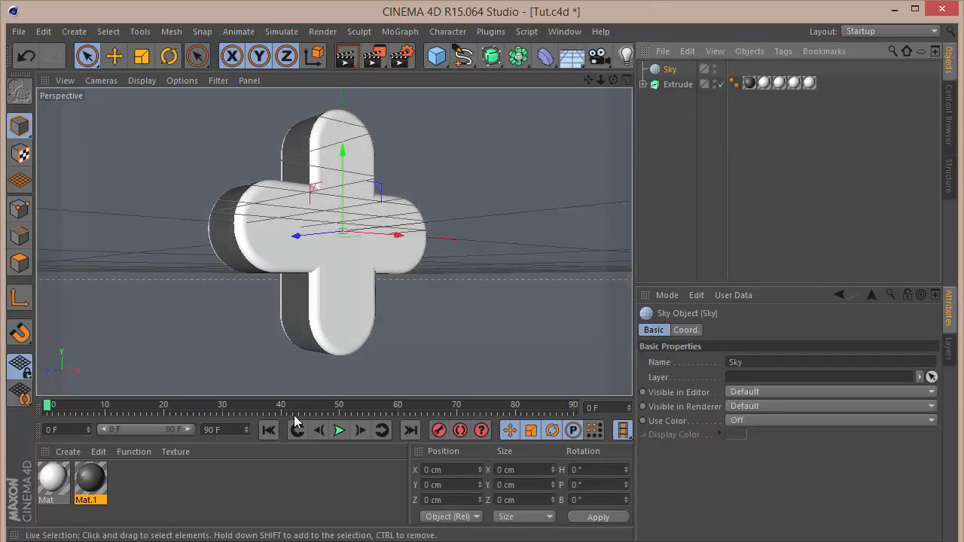
left_click(197, 475)
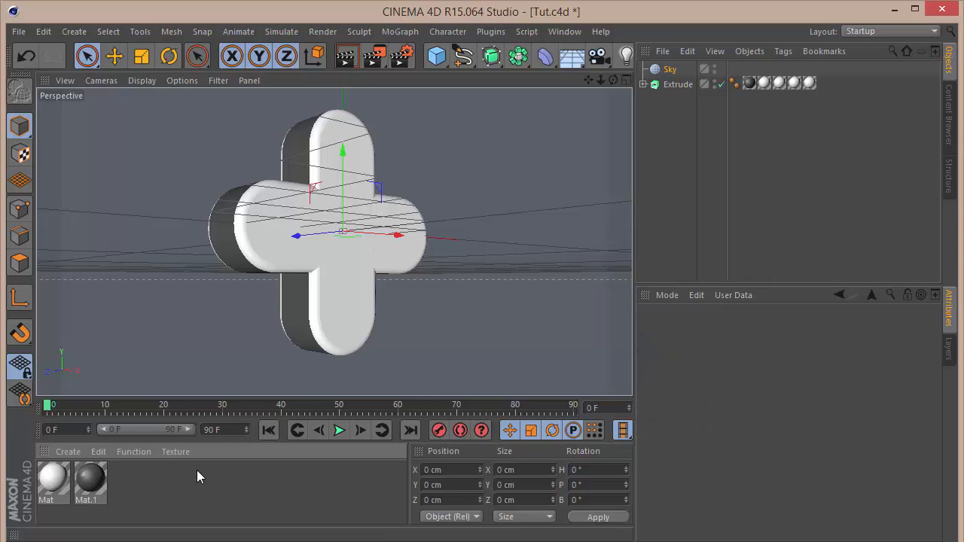
Create a new material with Color and Specular off and Luminance on, then delete it.
double_click(152, 481)
double_click(60, 483)
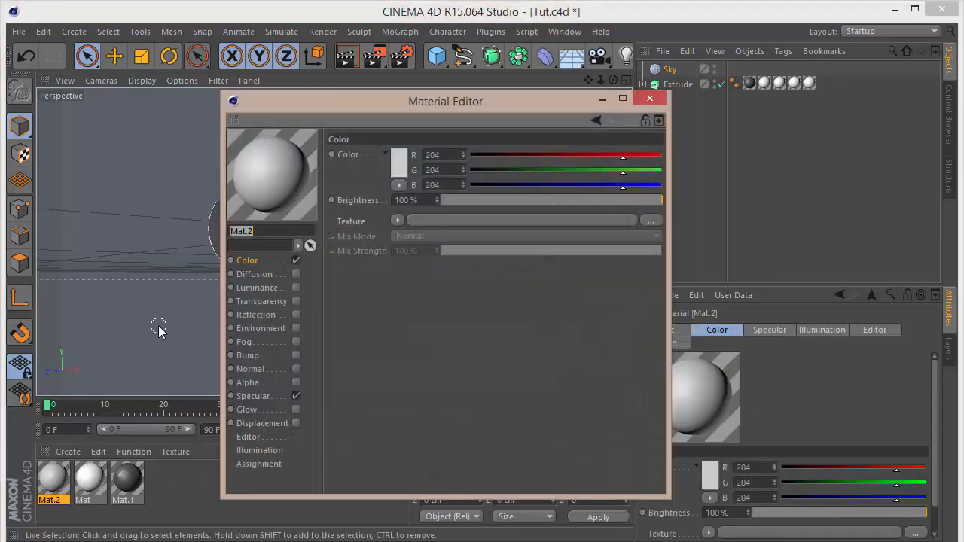
left_click(296, 260)
left_click(296, 395)
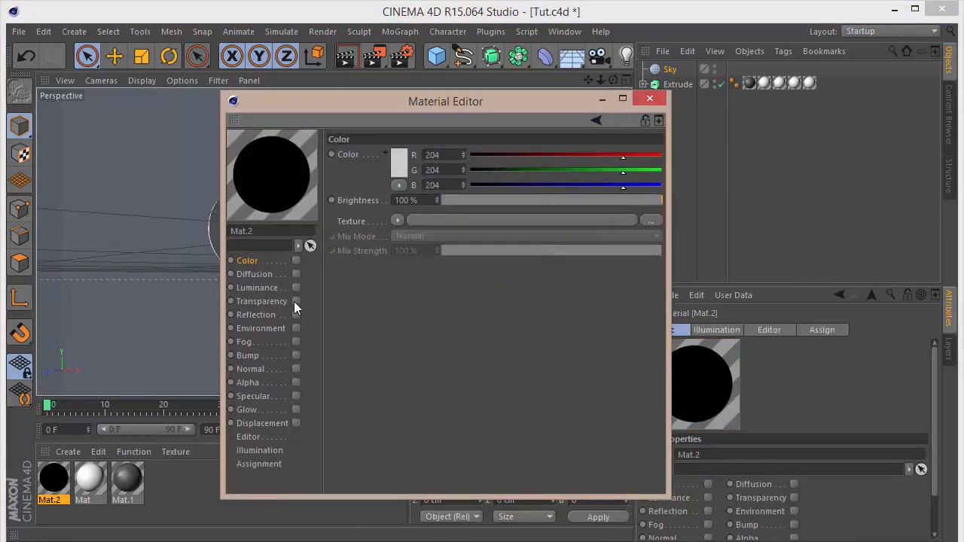
left_click(296, 287)
left_click(398, 220)
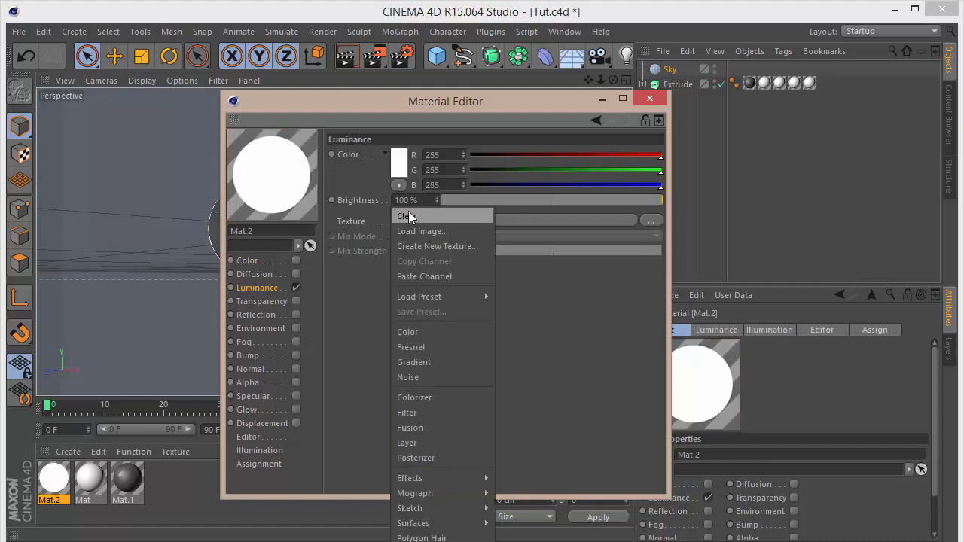
left_click(657, 89)
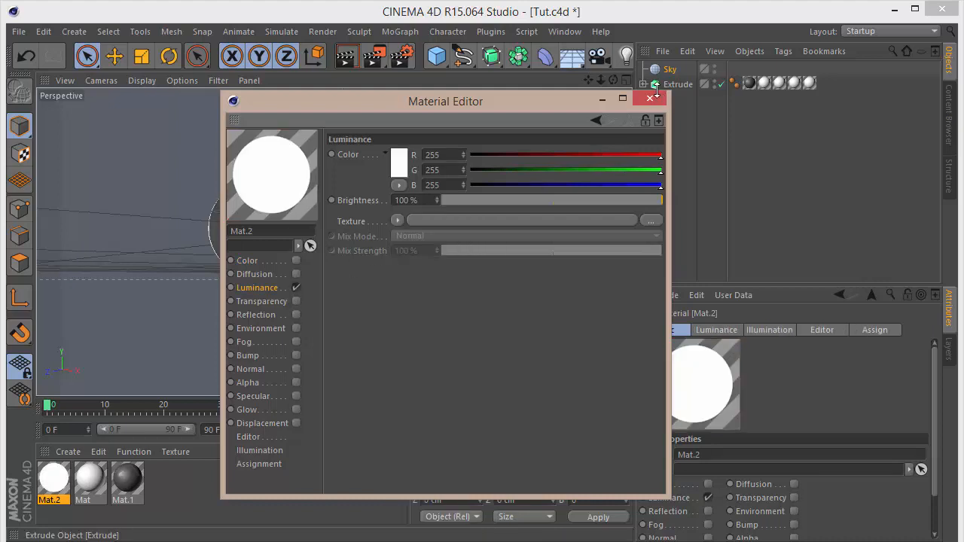
left_click(650, 98)
key("Delete")
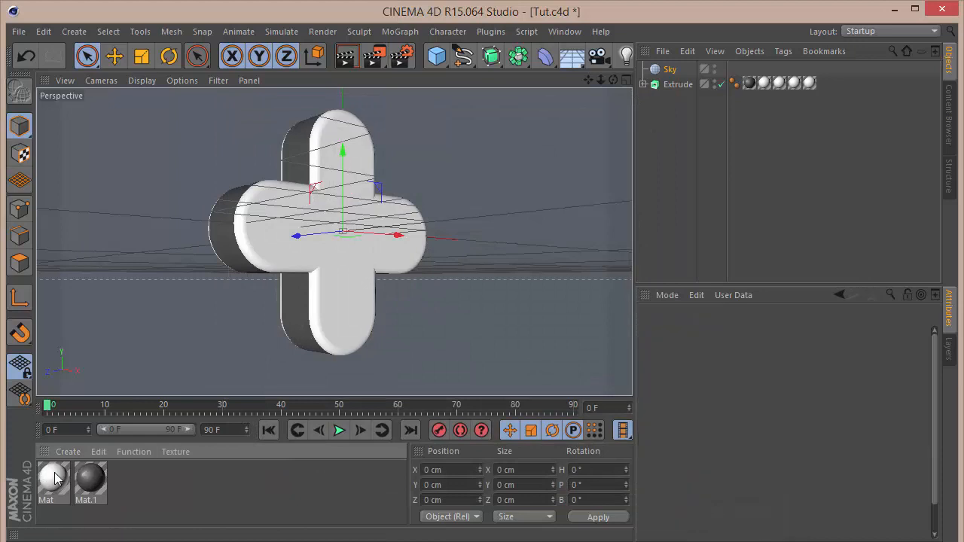
Add a Compositing tag to the Sky, turn off Seen by Camera, then delete the Sky object.
right_click(667, 75)
mouse_move(698, 100)
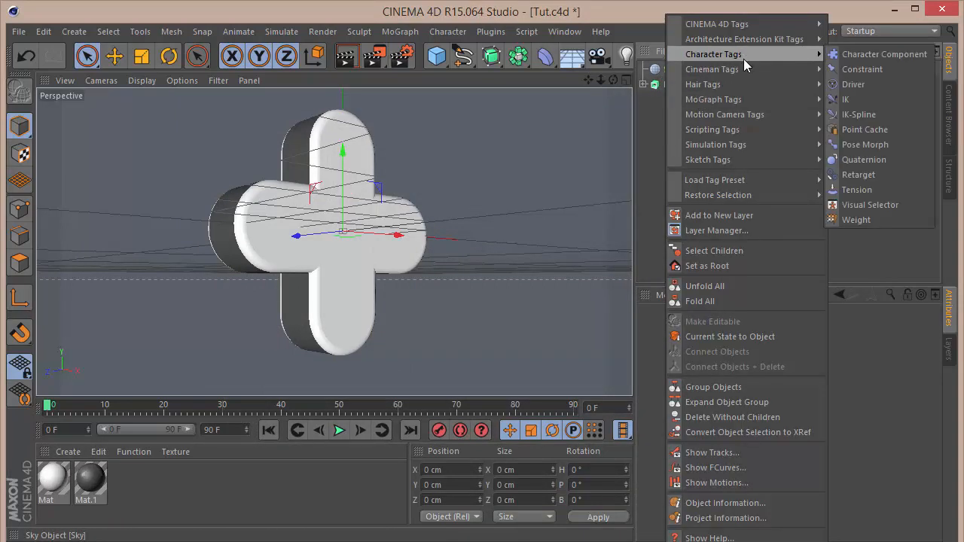
mouse_move(750, 37)
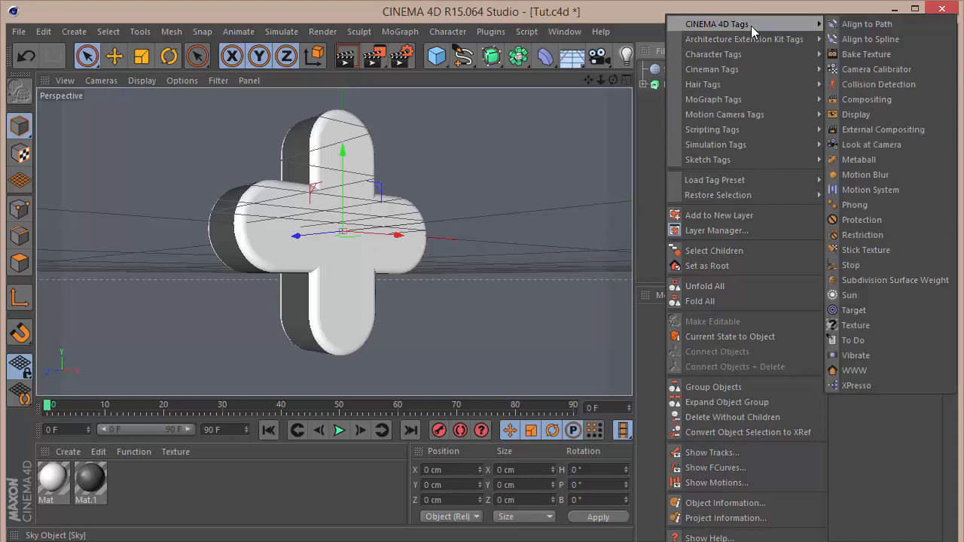
left_click(866, 96)
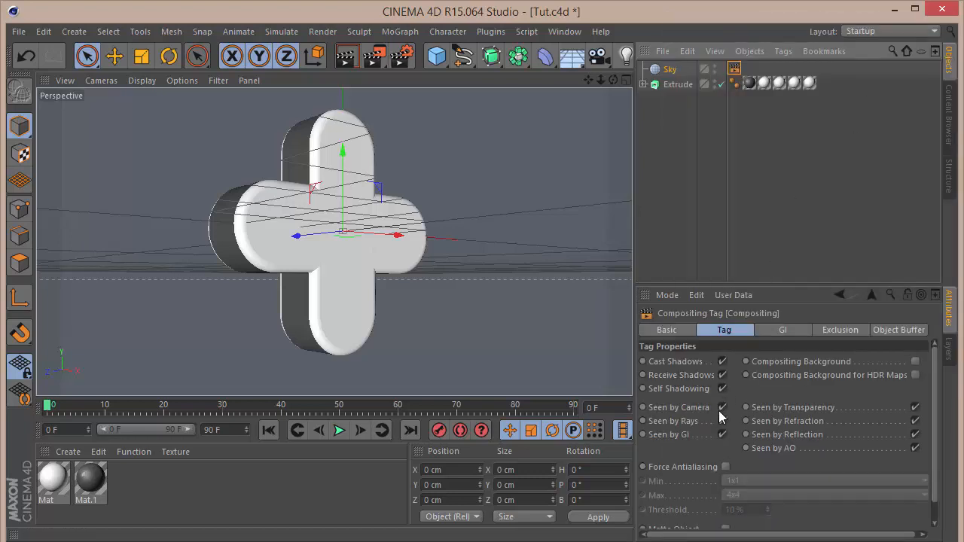
left_click(718, 175)
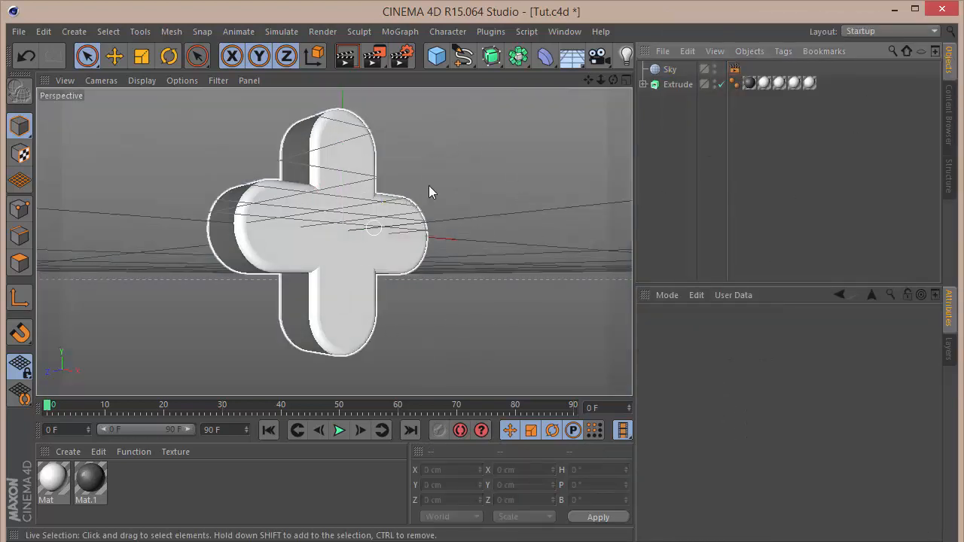
left_click(661, 69)
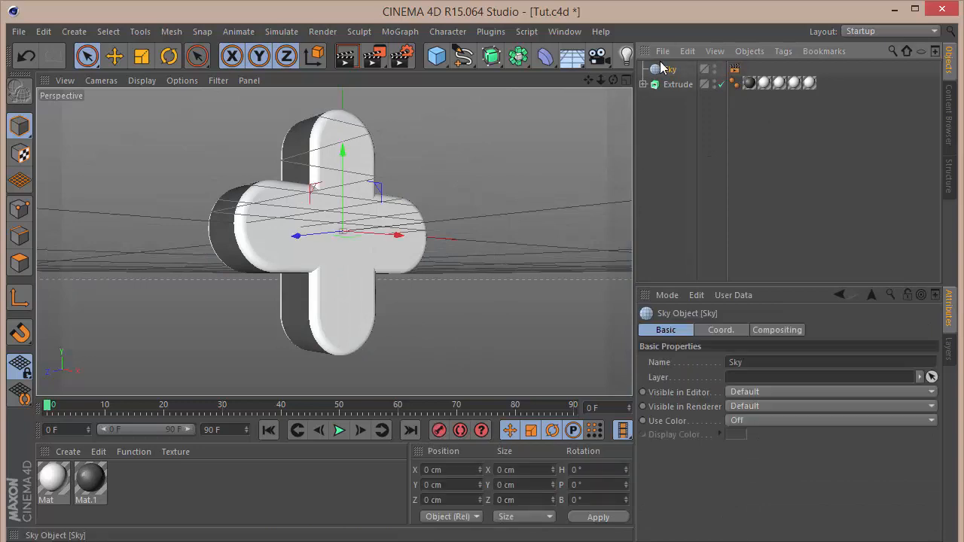
key("Delete")
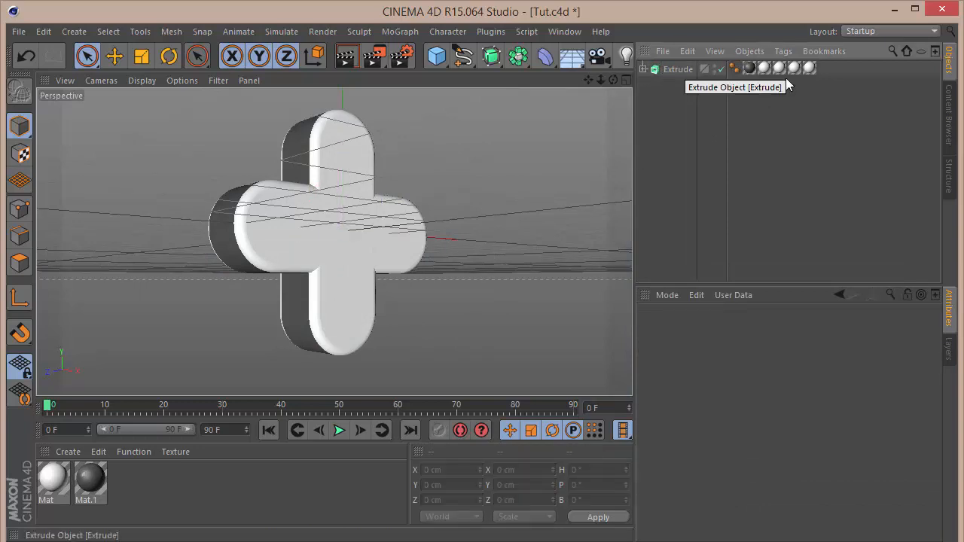
Load the HDRStudioRig.c4d preset from the Content Browser into the scene.
left_click(950, 114)
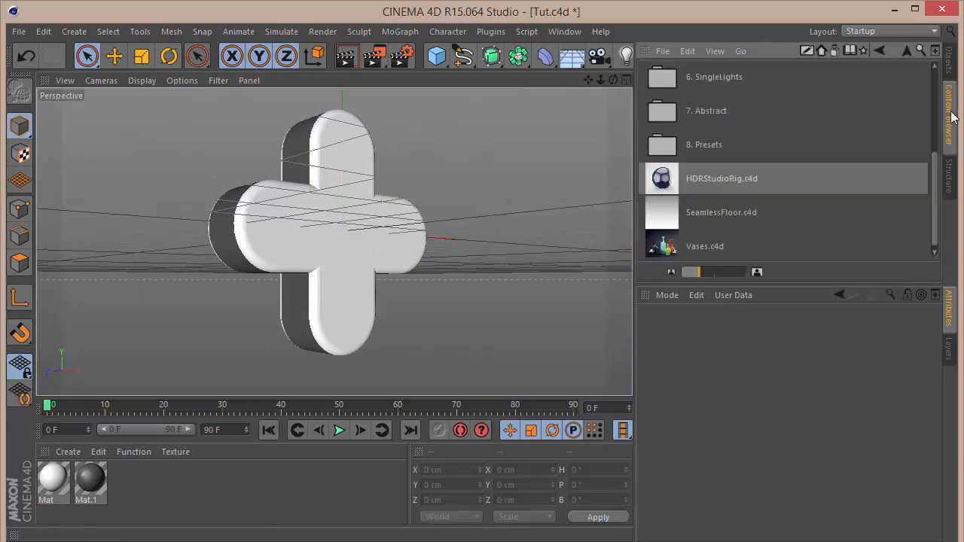
double_click(719, 185)
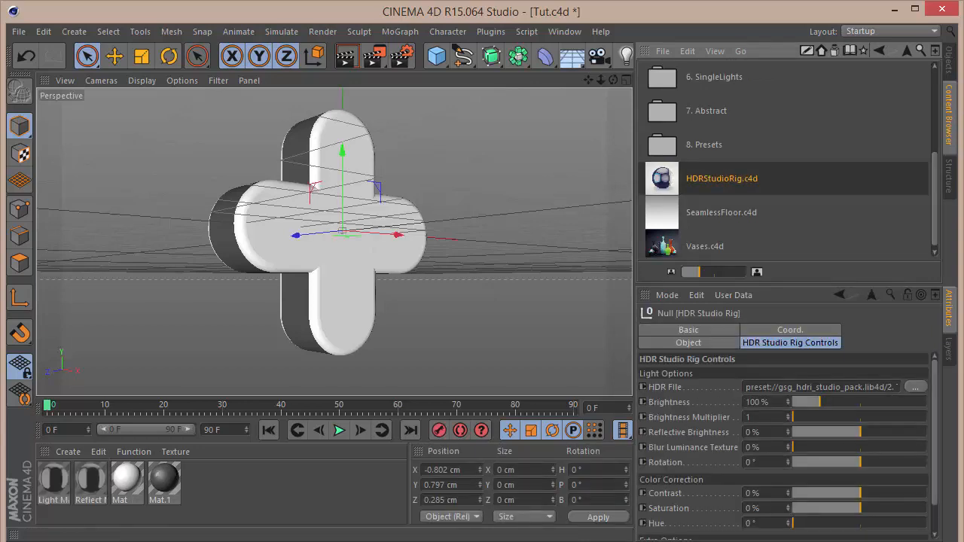
left_click(950, 61)
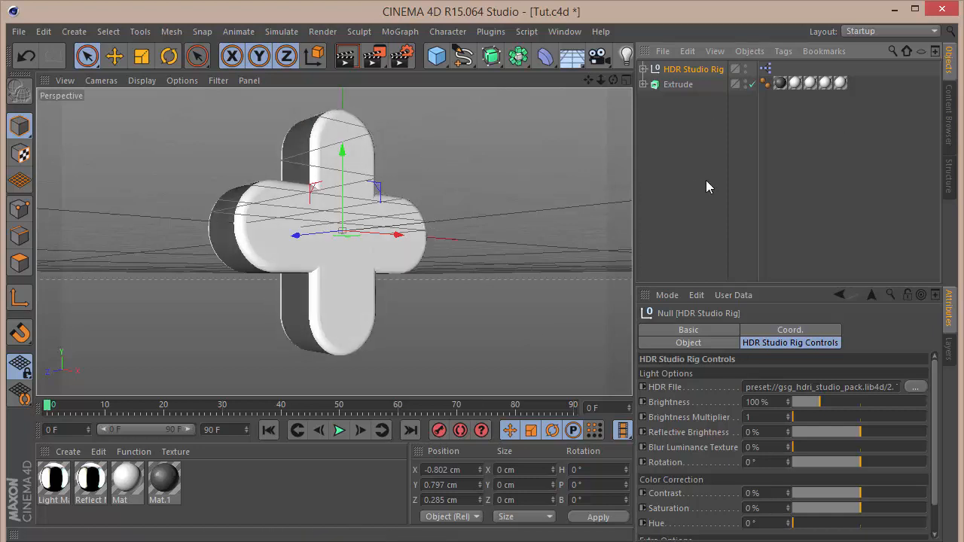
Set the HDR Studio Rig's HDR File to BevelReflection.hdr from the Content Browser studio presets.
left_click(949, 120)
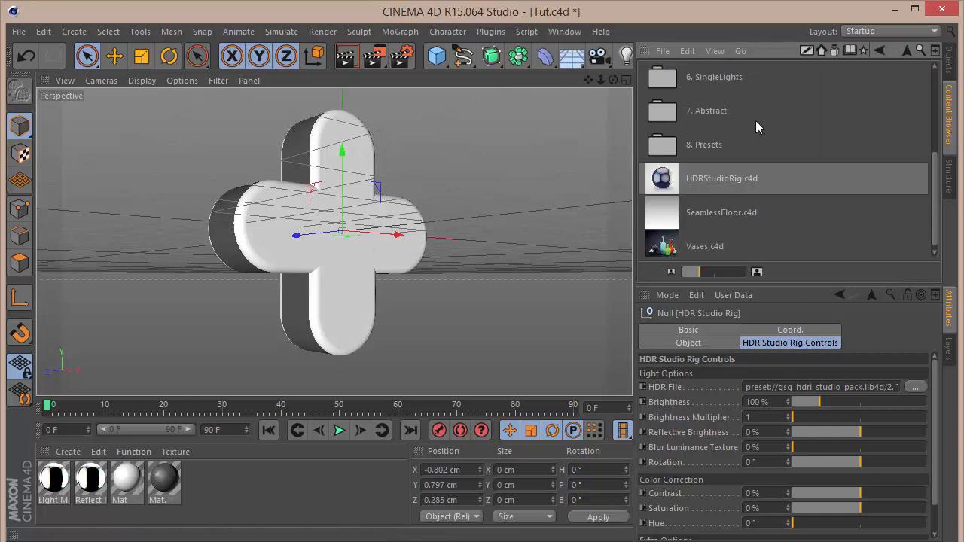
scroll(730, 120, "up", 5)
double_click(717, 82)
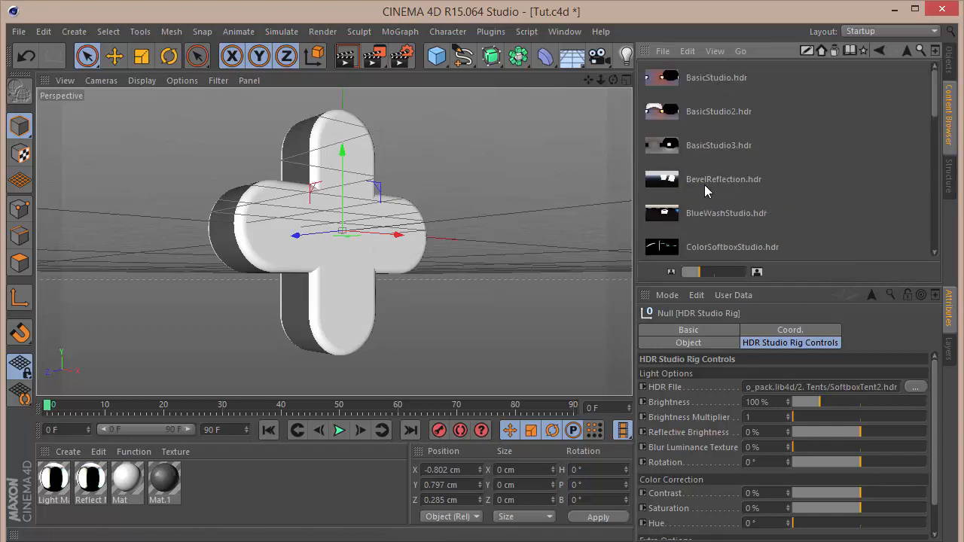
left_click(687, 187)
scroll(687, 187, "down", 3)
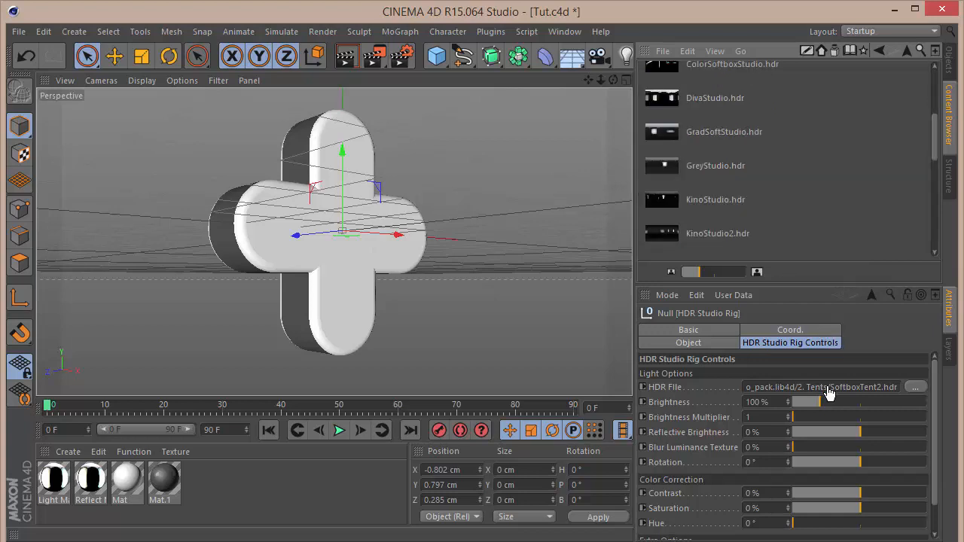
left_click_drag(828, 392, 828, 392)
Set the HDR Studio Rig's Rotation to -135°.
left_click(753, 461)
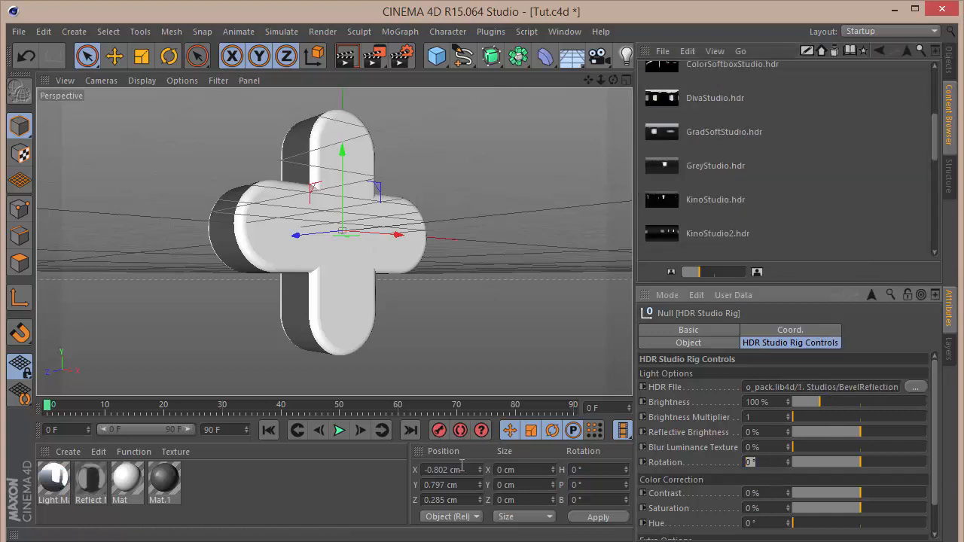
type("-135")
key("Return")
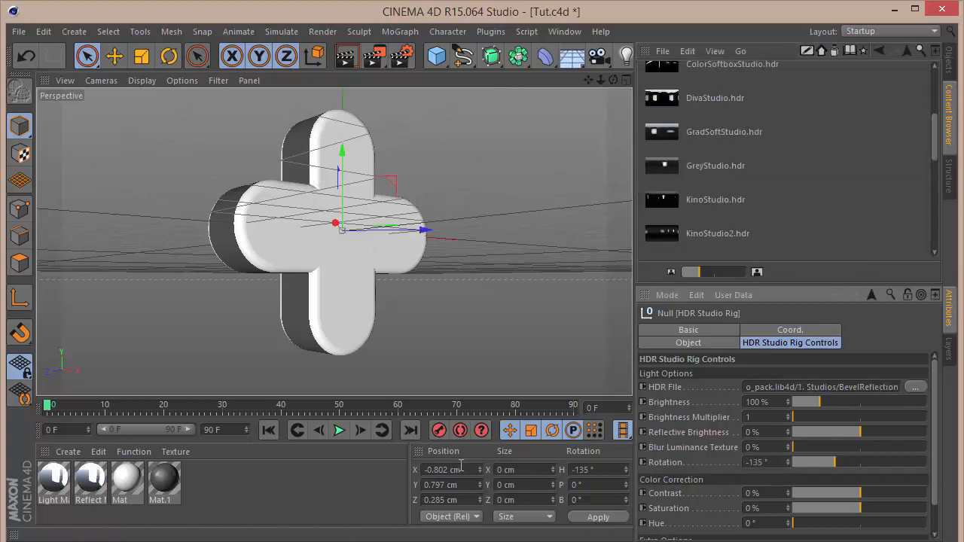
Render the viewport to preview the logo's lighting.
key("ctrl+r")
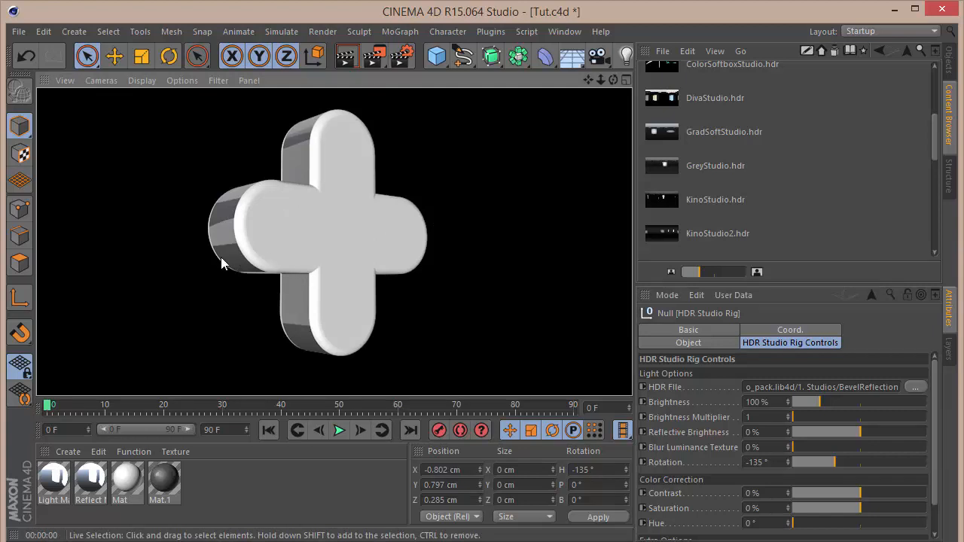
left_click(490, 175)
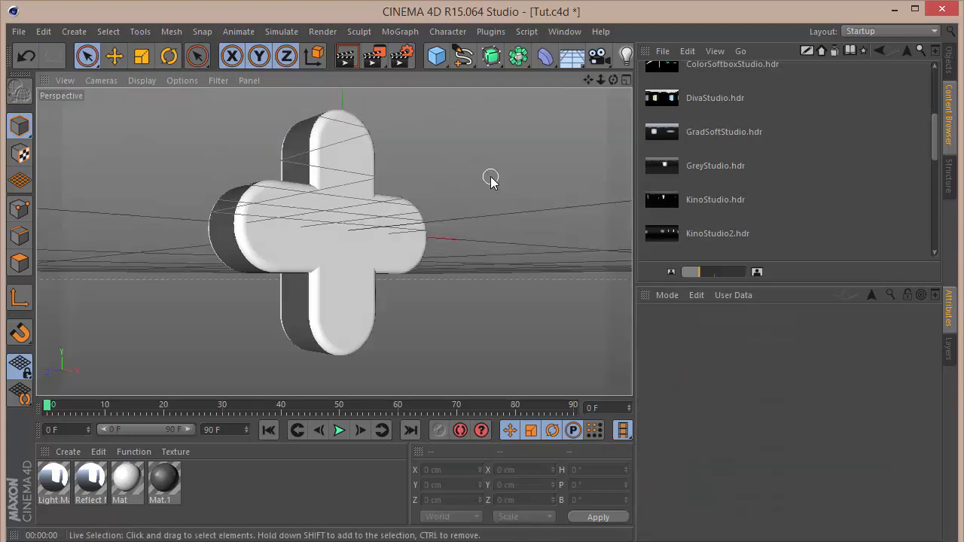
left_click(949, 65)
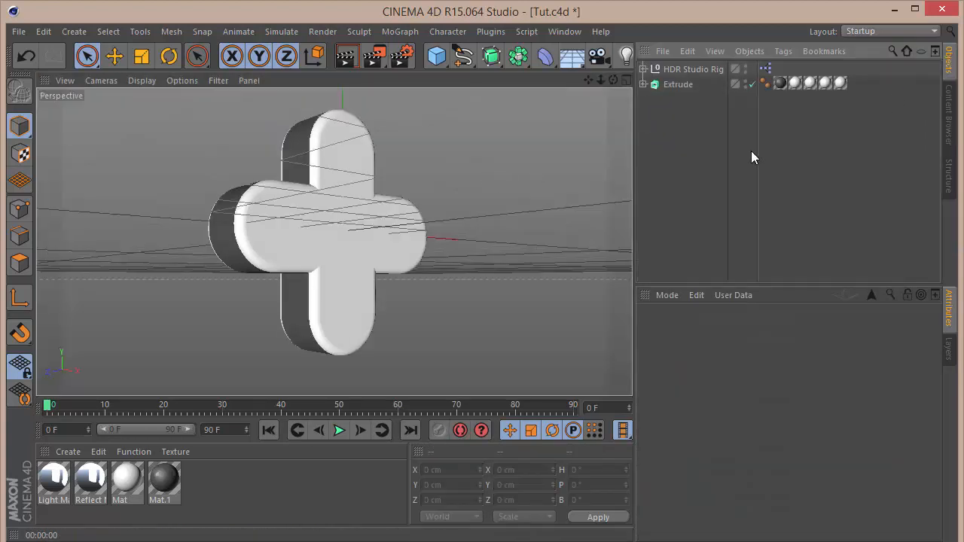
Add a camera to the scene and make it the active viewport camera.
left_click(597, 59)
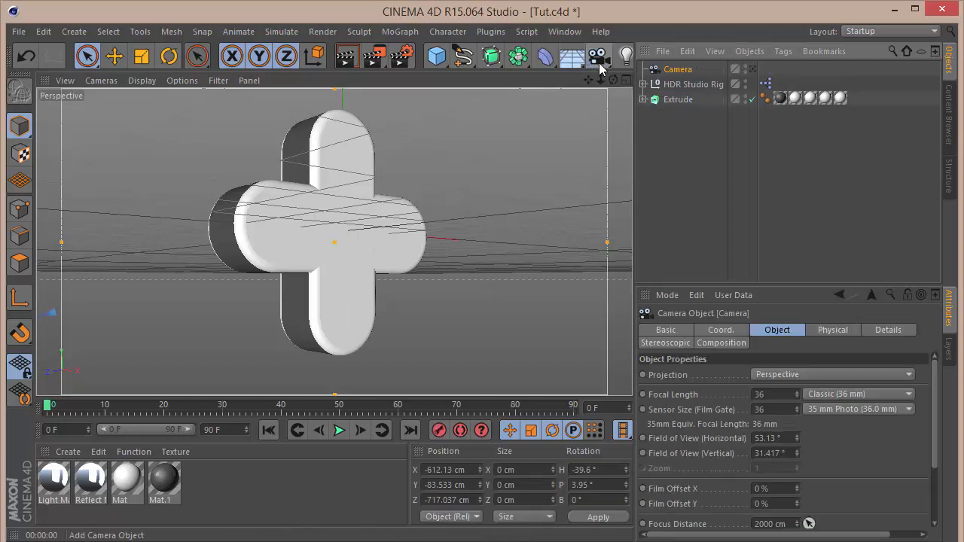
left_click(752, 69)
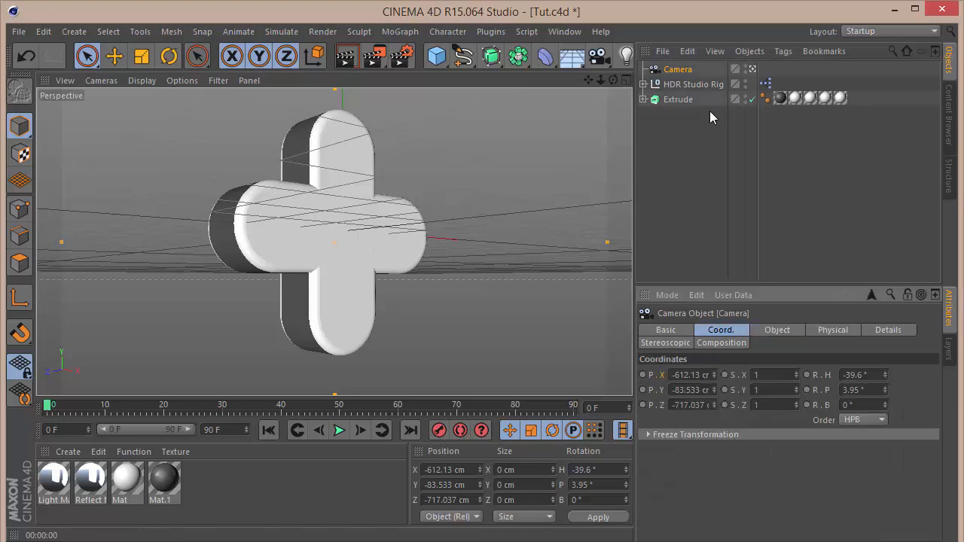
left_click(347, 62)
Rename the Extrude object to Logo.
left_click(677, 99)
double_click(681, 99)
type("Logo")
key("Return")
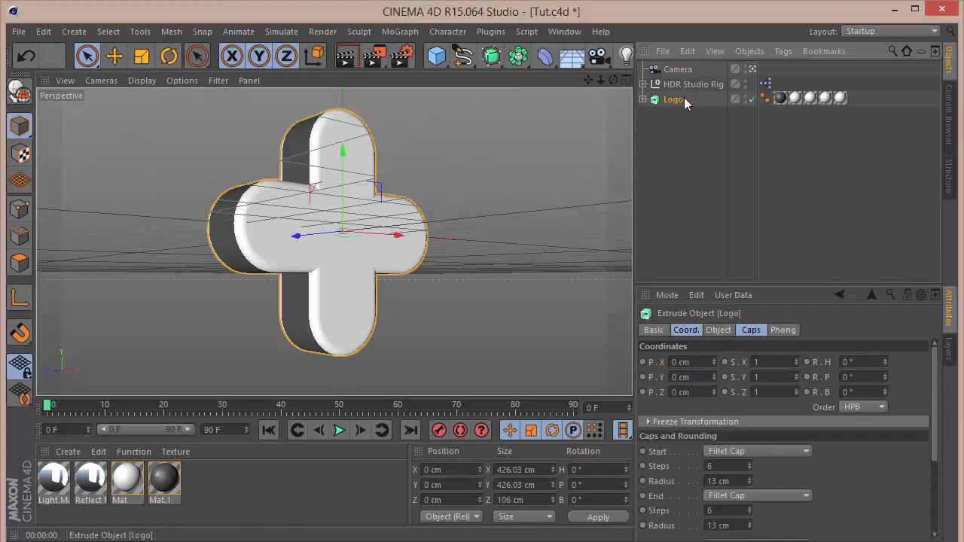
Select the camera and reset its heading and pitch rotations to 0°.
left_click(686, 66)
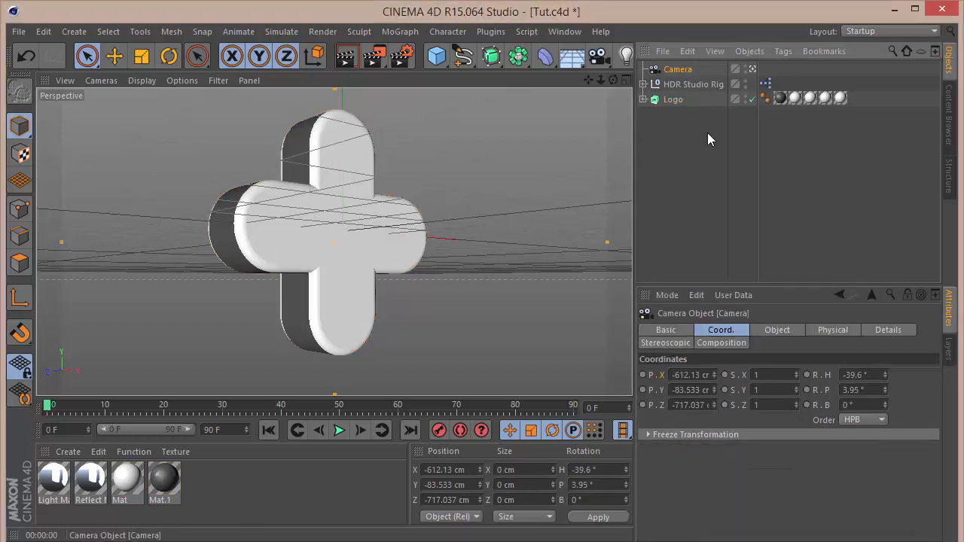
right_click(884, 375)
right_click(885, 390)
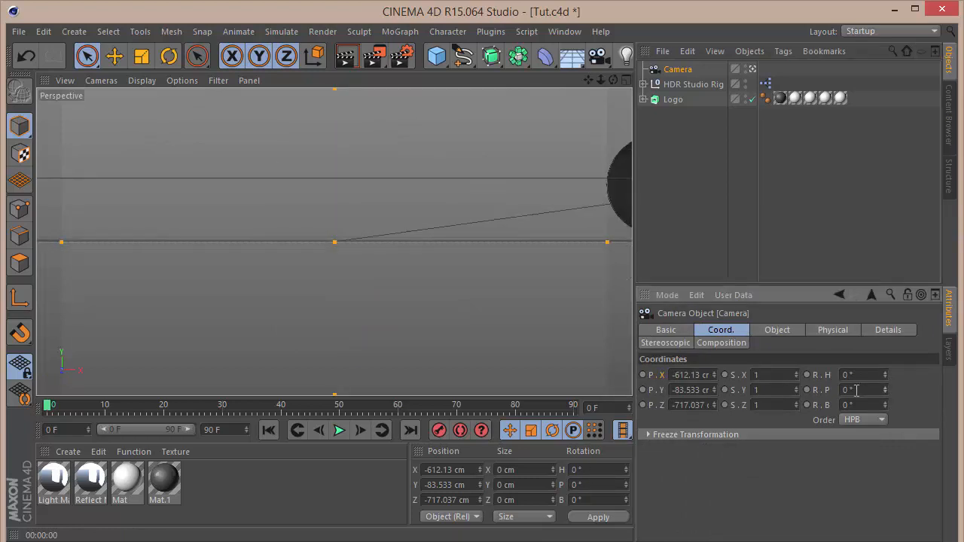
Set the camera's Z position to -1500 cm and reset its X position to 0 cm.
left_click(670, 405)
type("-1500")
key("Return")
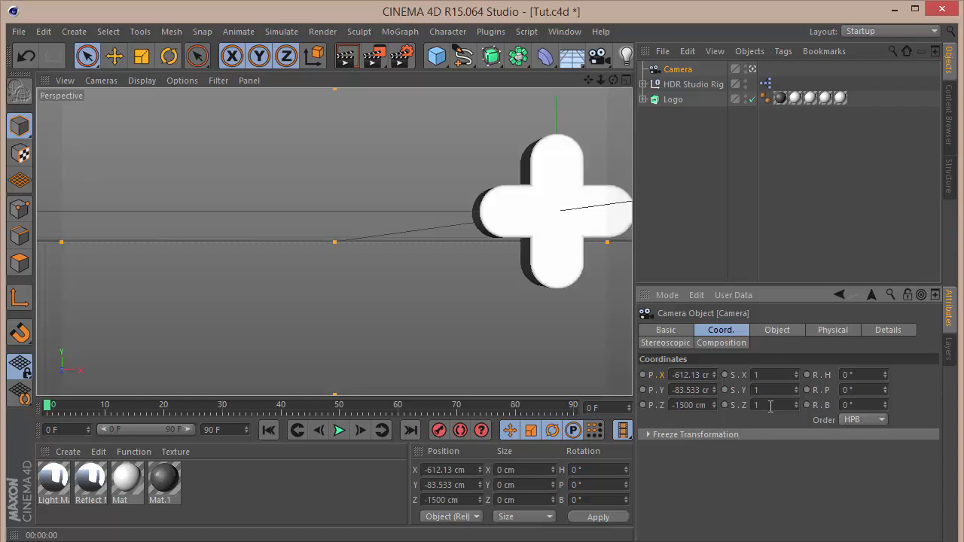
right_click(713, 374)
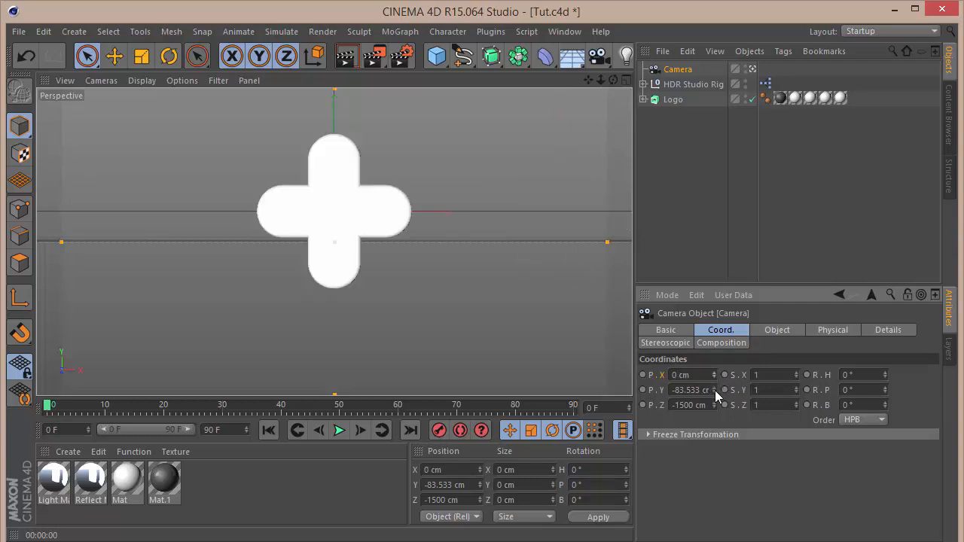
Lower the camera and set its pitch rotation to 20°.
mouse_move(714, 390)
left_mouse_down()
mouse_move(714, 541)
mouse_move(718, 392)
left_mouse_up()
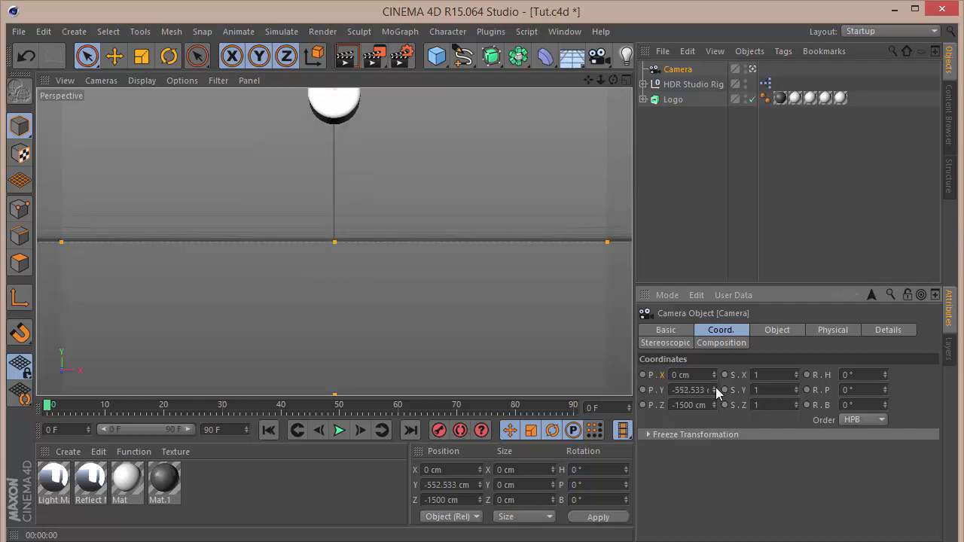
double_click(854, 390)
type("20")
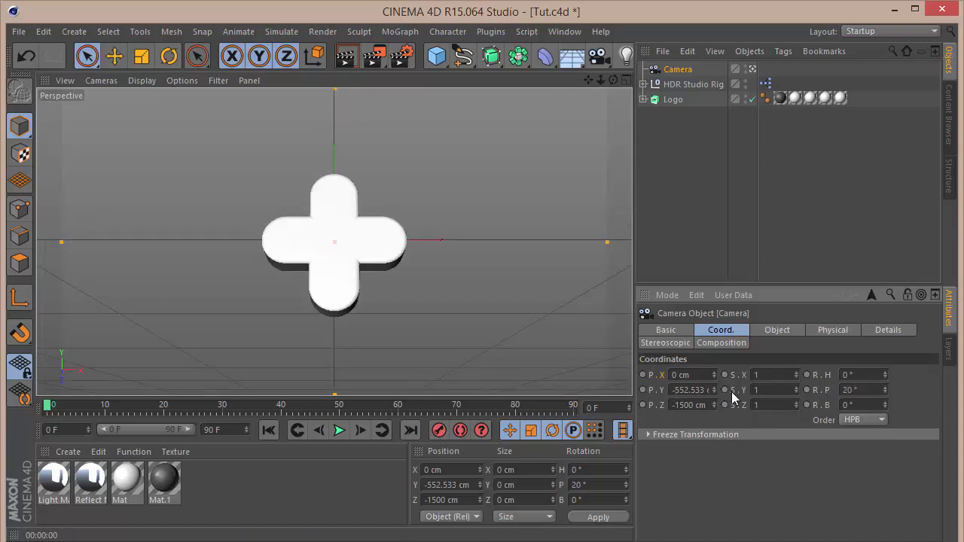
Set the camera's Y position to about -1160 cm.
left_click_drag(714, 389, 714, 436)
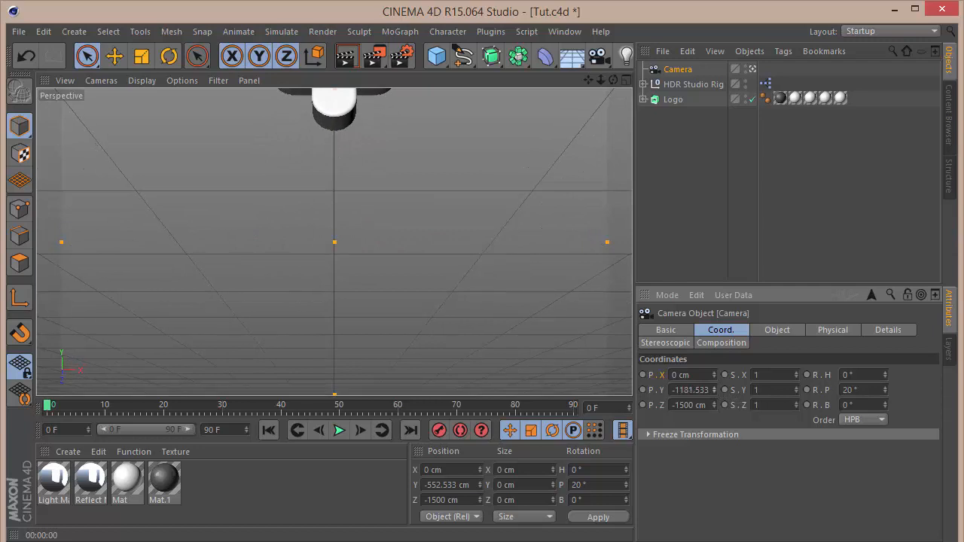
double_click(674, 390)
type("1")
type("110")
key("Return")
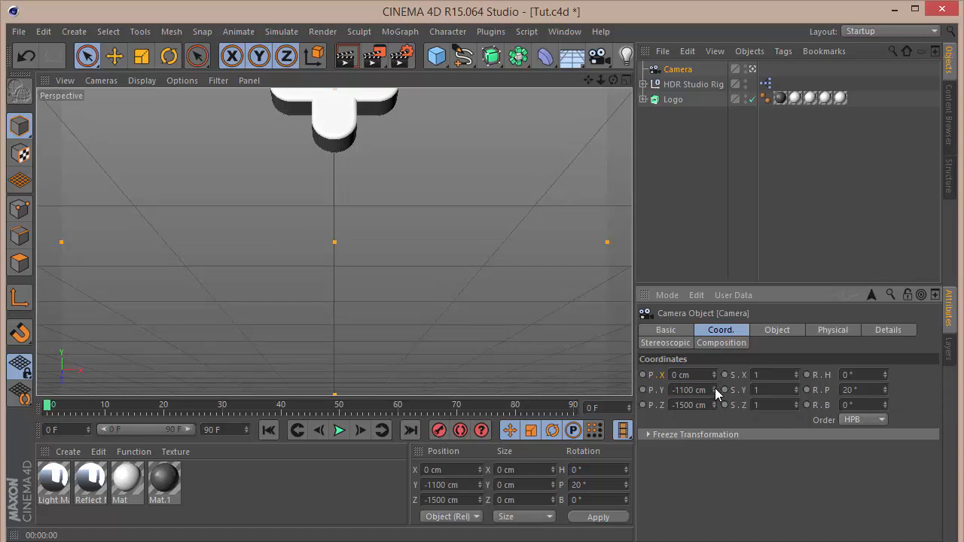
left_click_drag(715, 388, 714, 433)
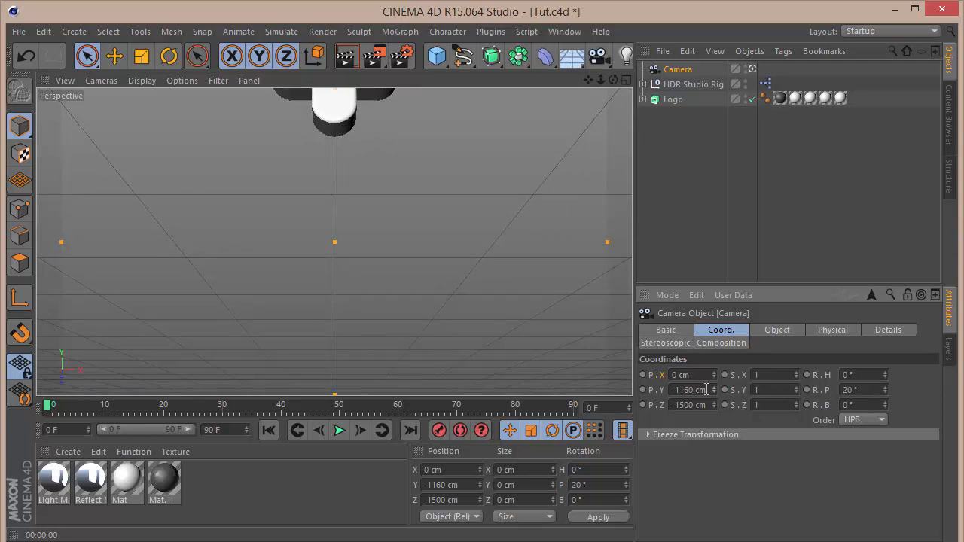
Extend the animation length and preview range to 150 frames.
left_click(233, 429)
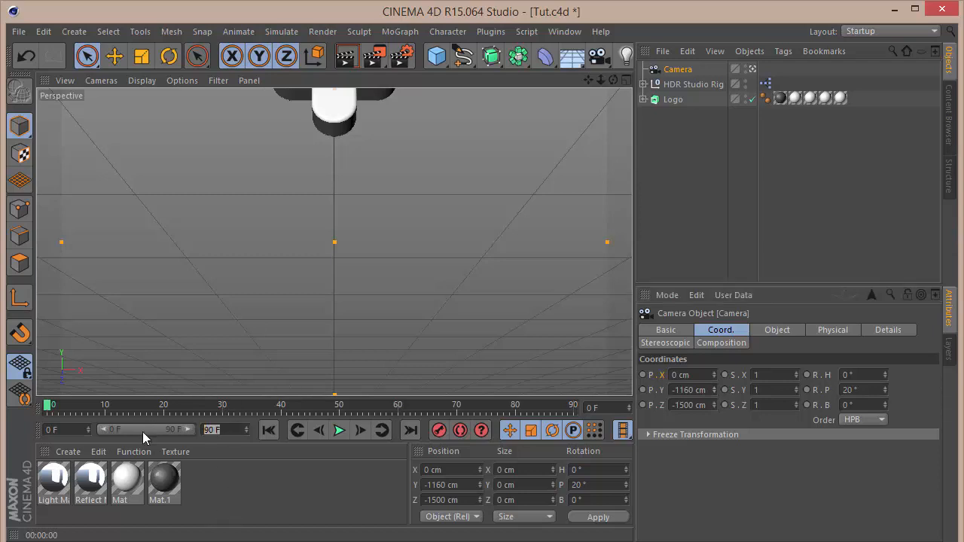
type("150")
key("Return")
left_click_drag(159, 429, 195, 432)
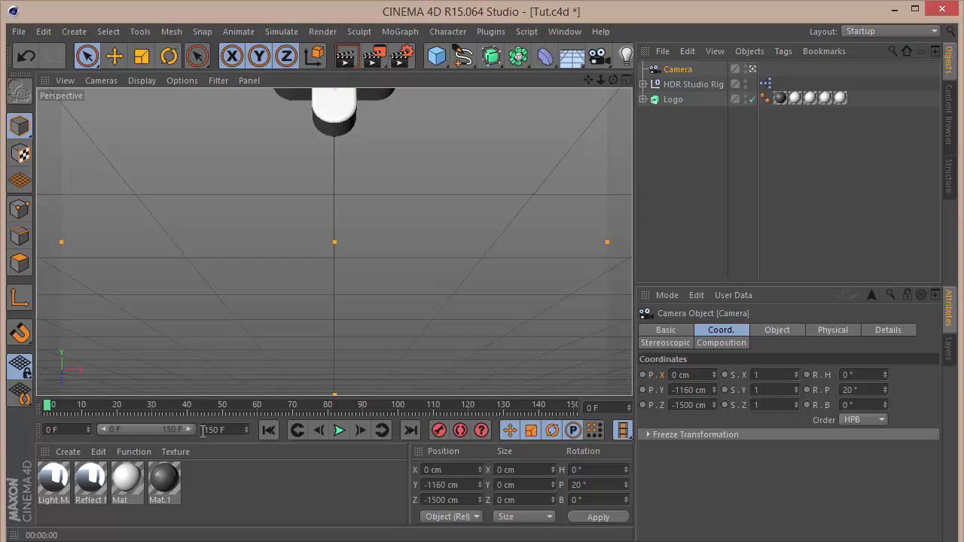
Keyframe the camera's Y position at -1160 cm on frame 0 and about -670 cm on frame 150.
left_click(642, 390, "ctrl")
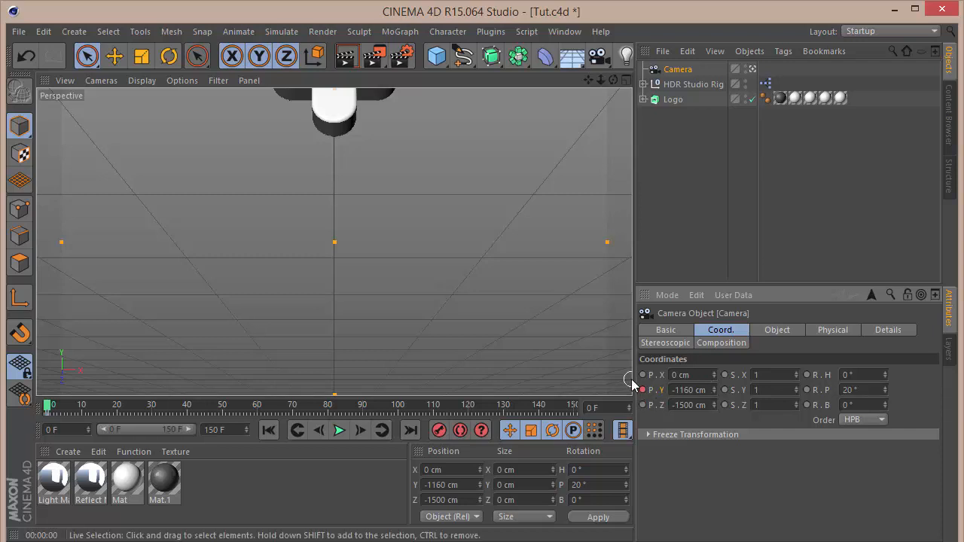
left_click_drag(43, 406, 715, 354)
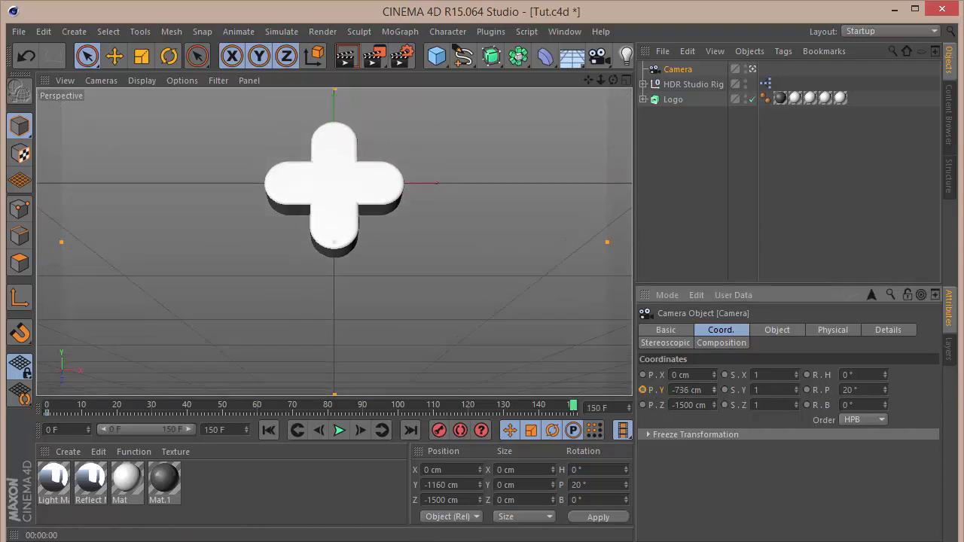
mouse_move(715, 390)
left_mouse_down()
mouse_move(715, 377)
mouse_move(715, 396)
left_mouse_up()
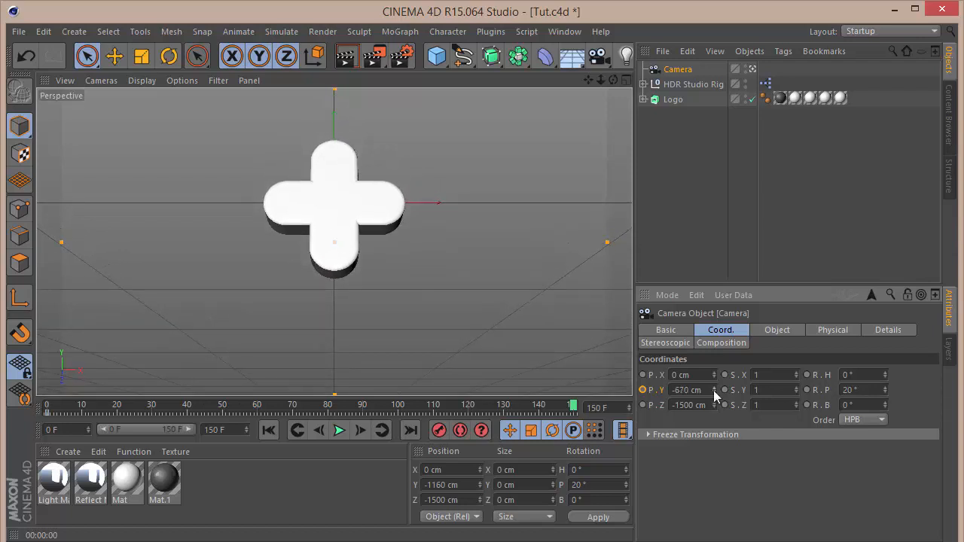
left_click(643, 390)
Play back the camera move from the start.
left_click(269, 430)
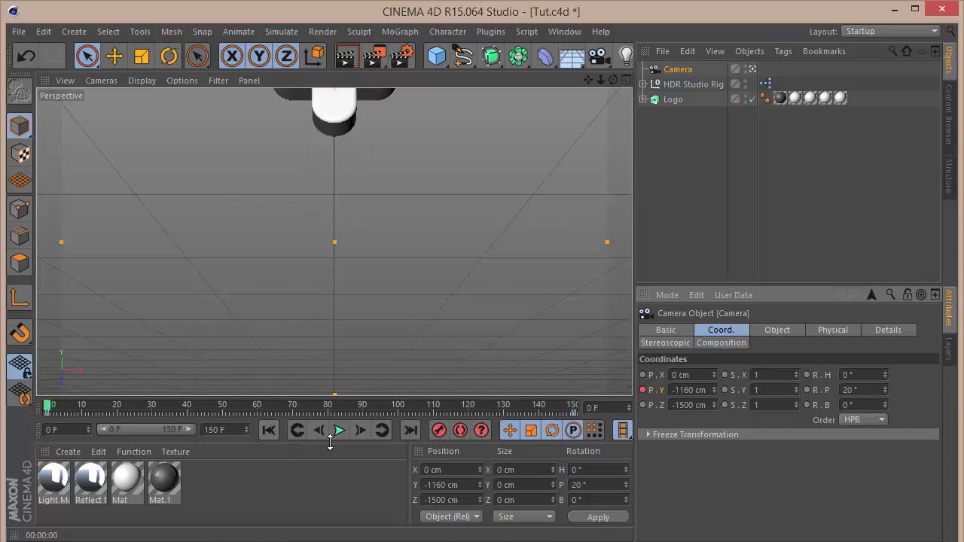
left_click(339, 430)
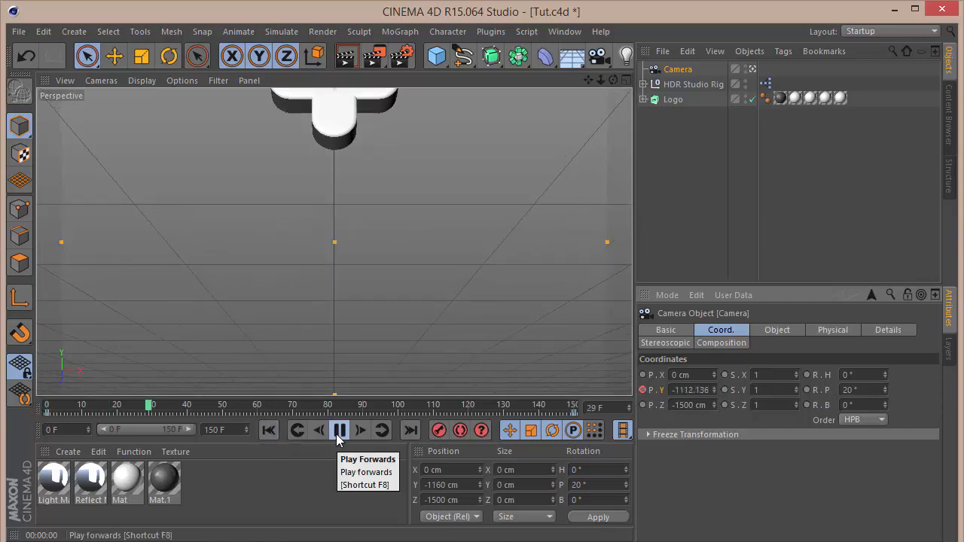
left_click(337, 434)
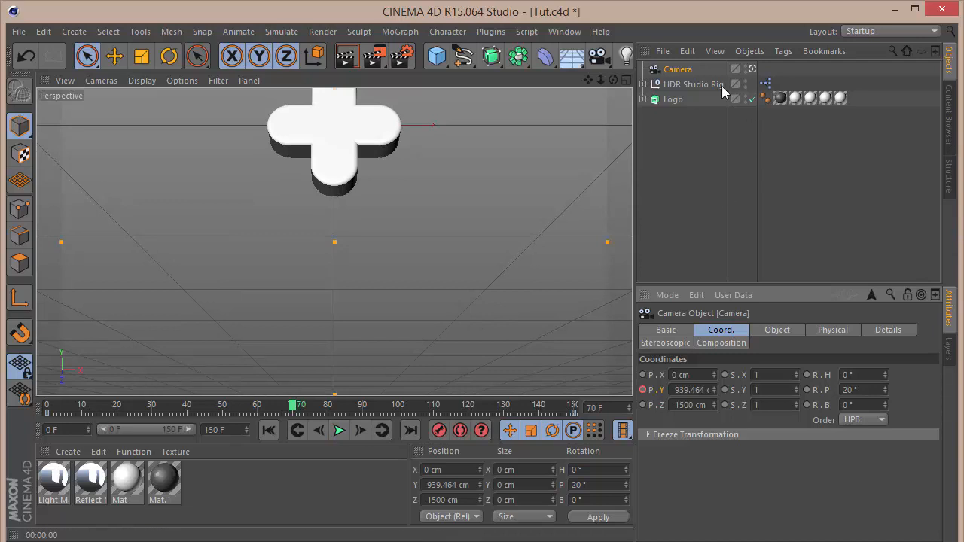
Open the camera's F-curves and set all its Y position keys to linear interpolation.
right_click(686, 70)
mouse_move(774, 179)
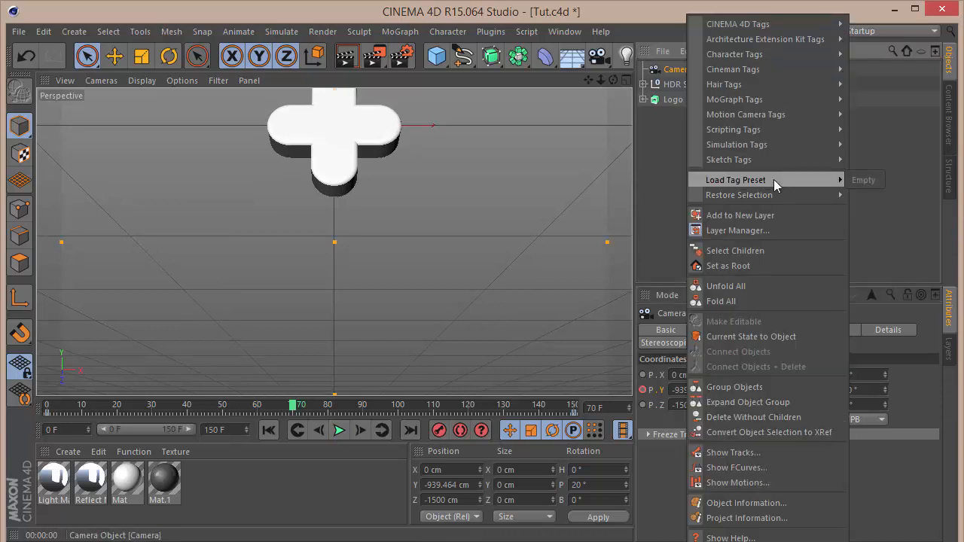
left_click(736, 468)
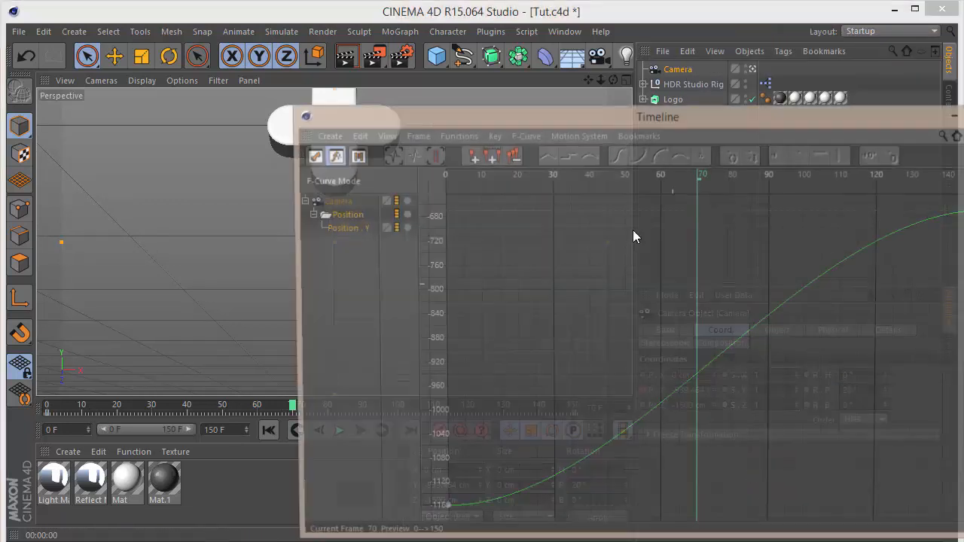
key("ctrl+a")
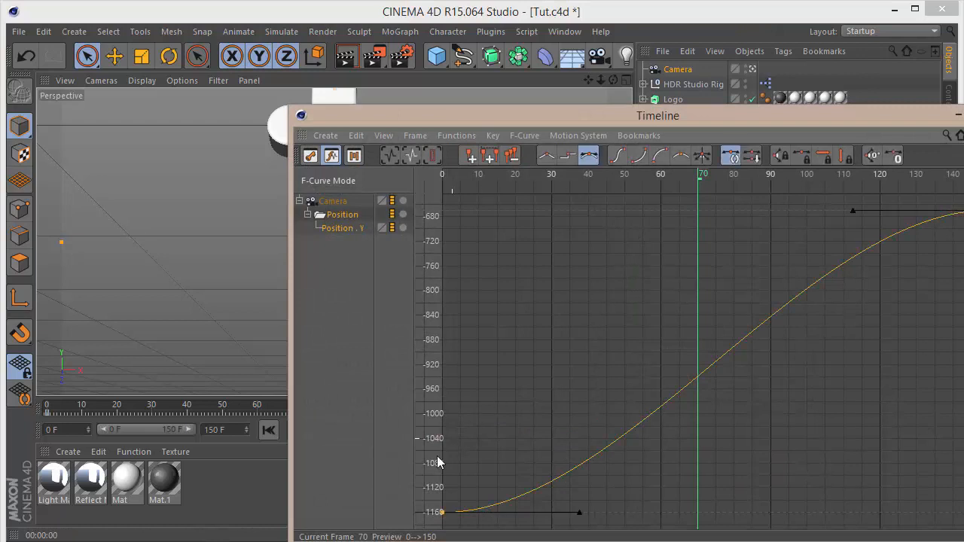
left_click(549, 157)
left_click(963, 115)
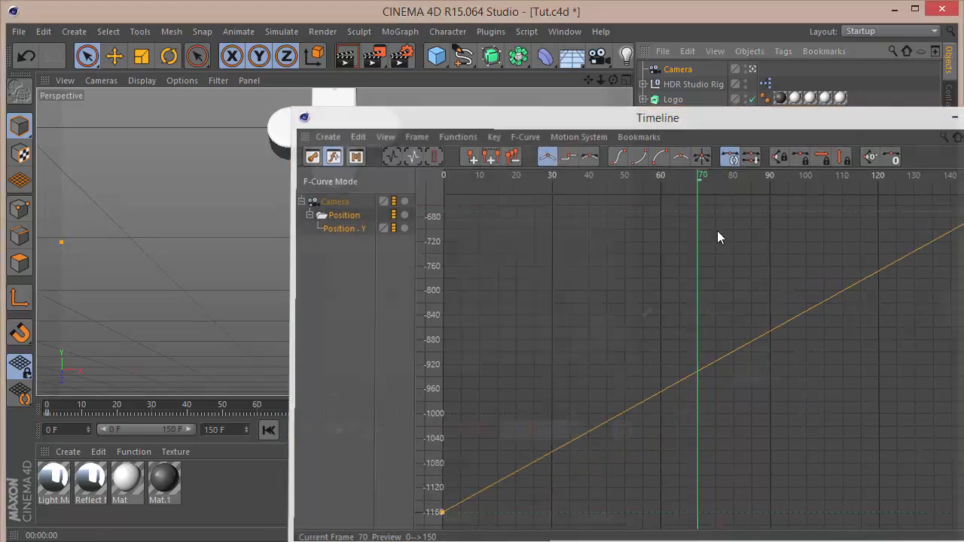
Replay the linear camera move from frame 0 and return to the start.
left_click(269, 429)
left_click(339, 430)
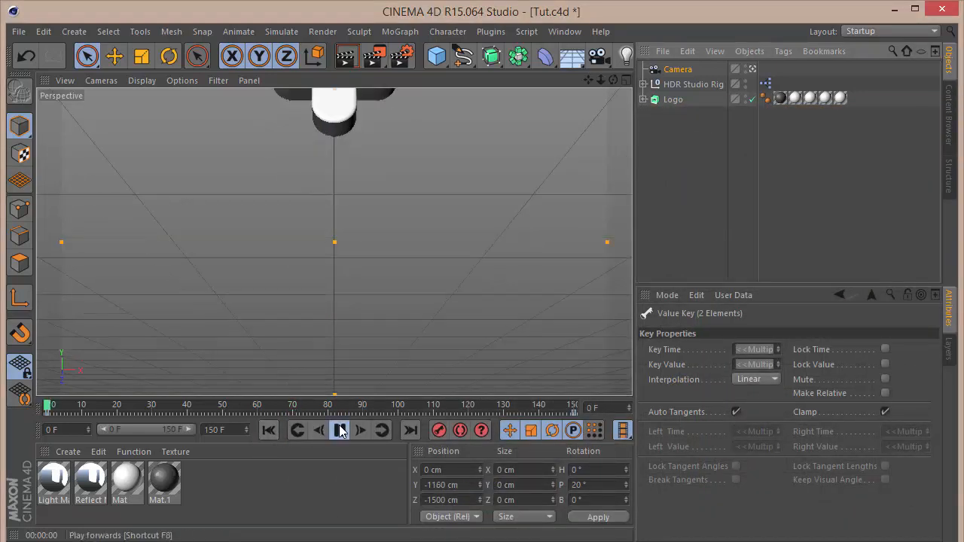
left_click(339, 430)
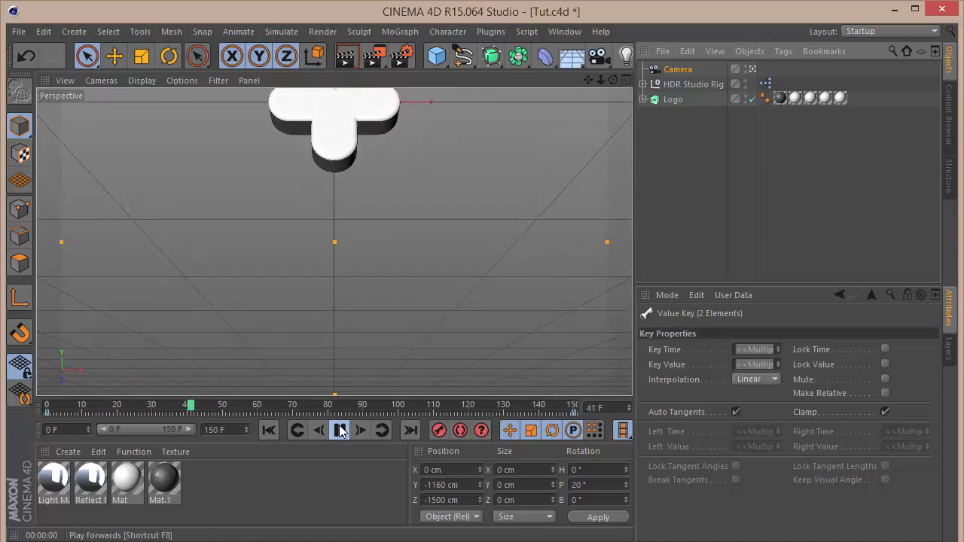
left_click(268, 431)
Rename the camera to Scene 1.
double_click(678, 68)
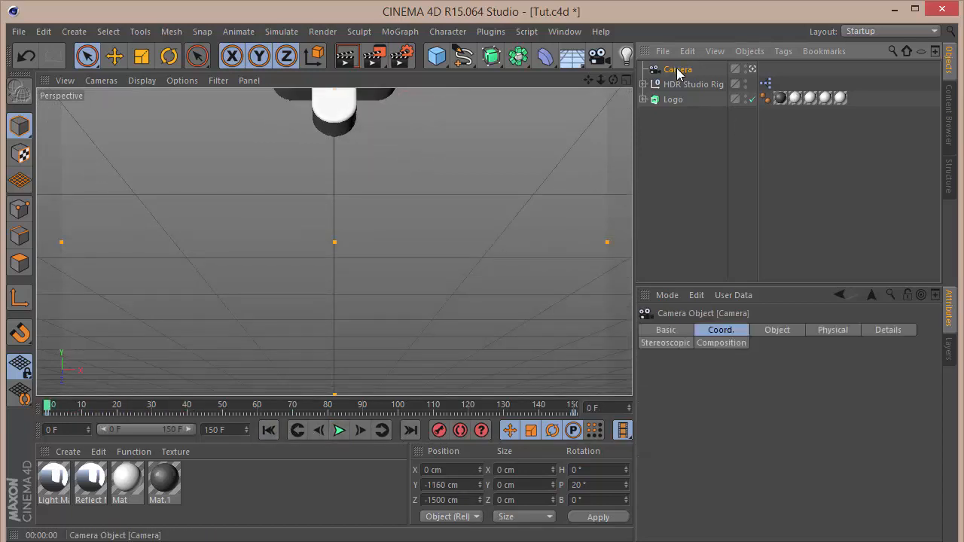
type("Scene")
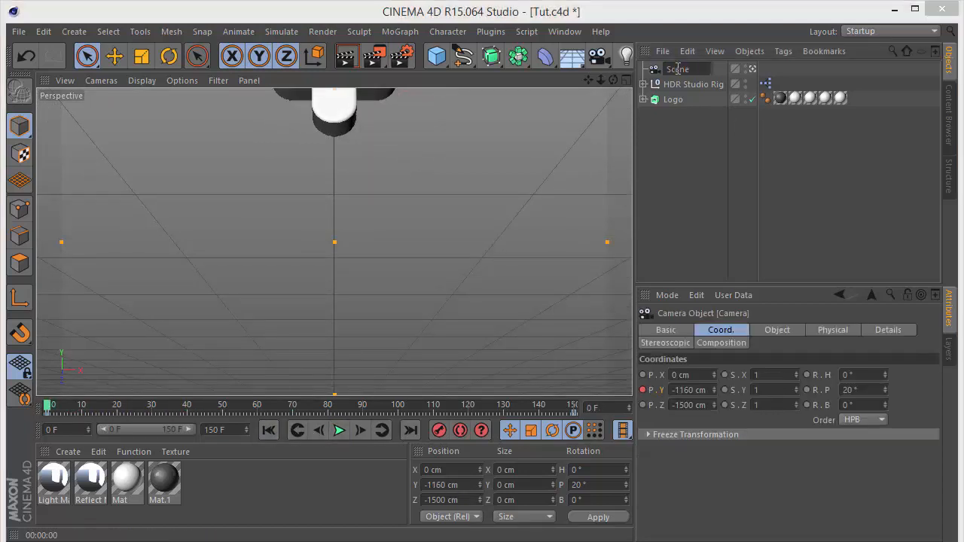
type(" 1")
key("Return")
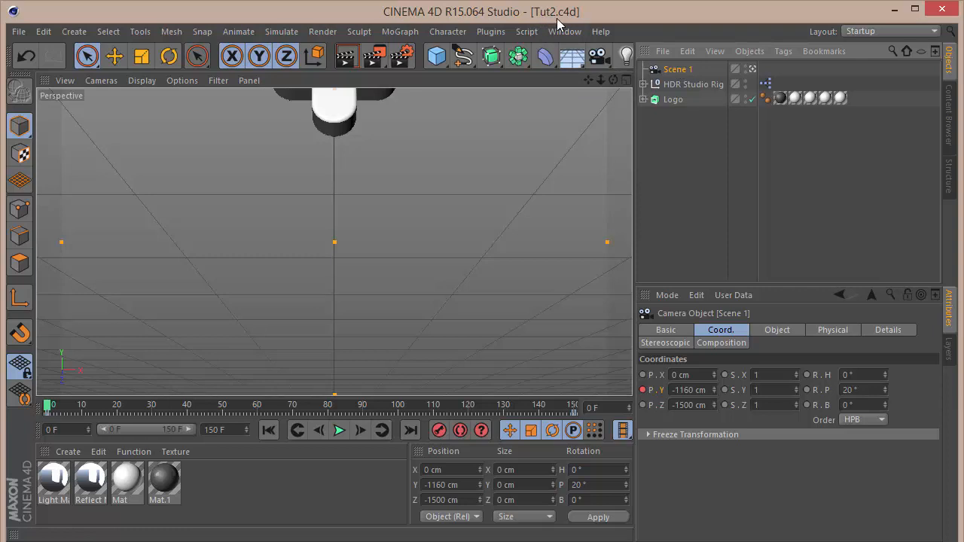
Rename the camera to Scene 2.
left_click(672, 70)
double_click(673, 70)
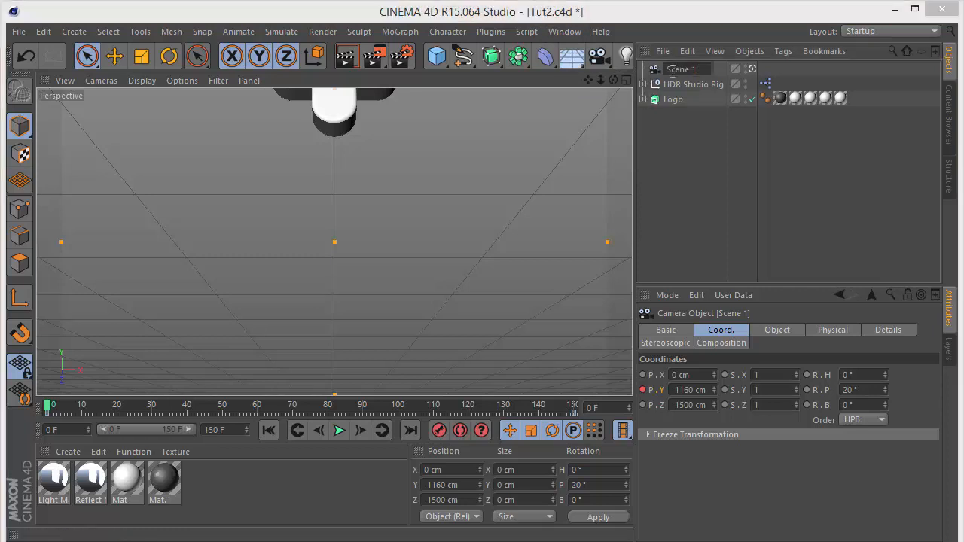
type("2")
key("Return")
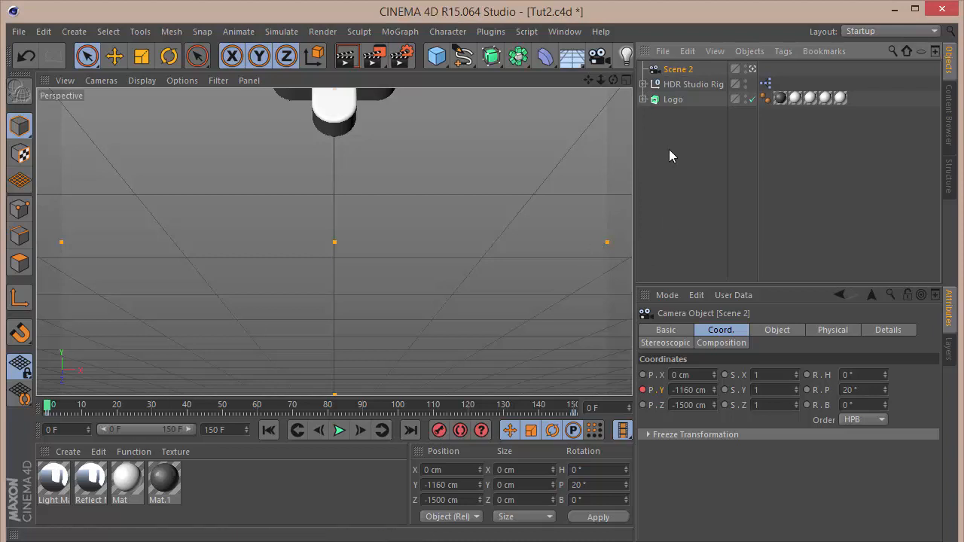
right_click(683, 73)
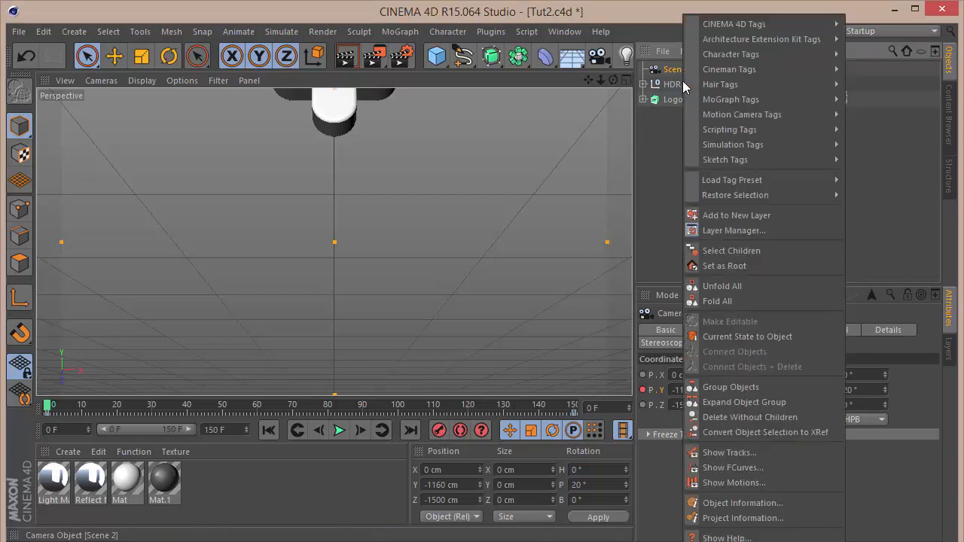
left_click(743, 467)
left_click(696, 274)
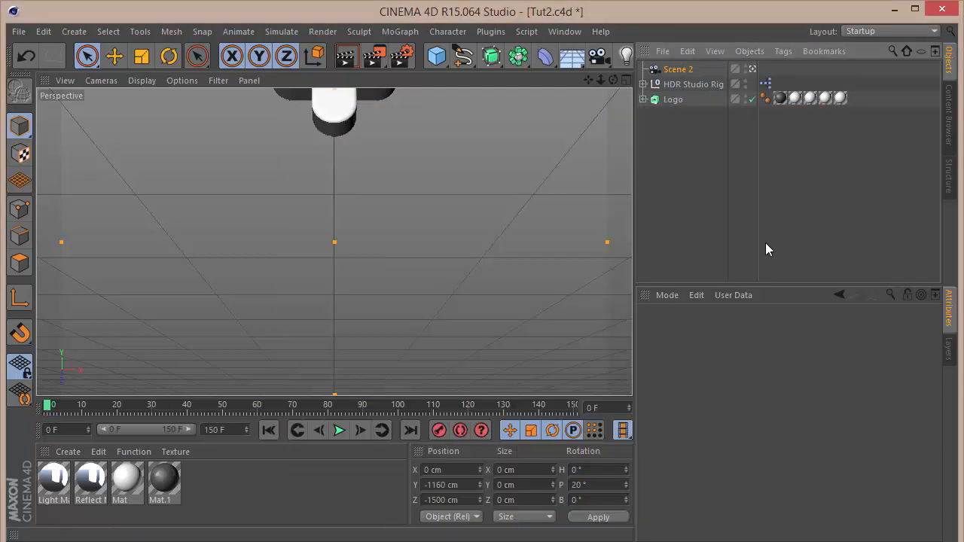
Select the Scene 2 camera and set the animation's end frame to 60.
left_click(668, 69)
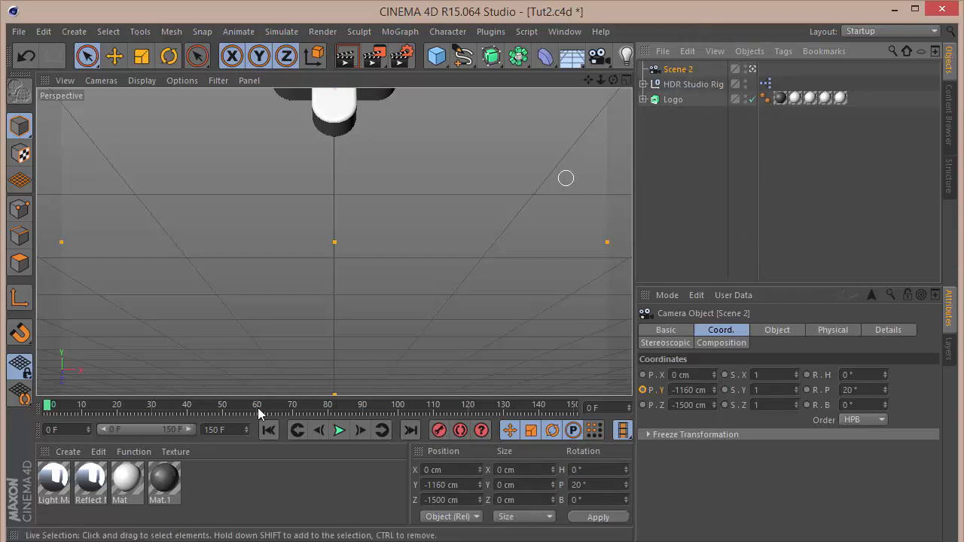
double_click(224, 430)
type("60")
key("Return")
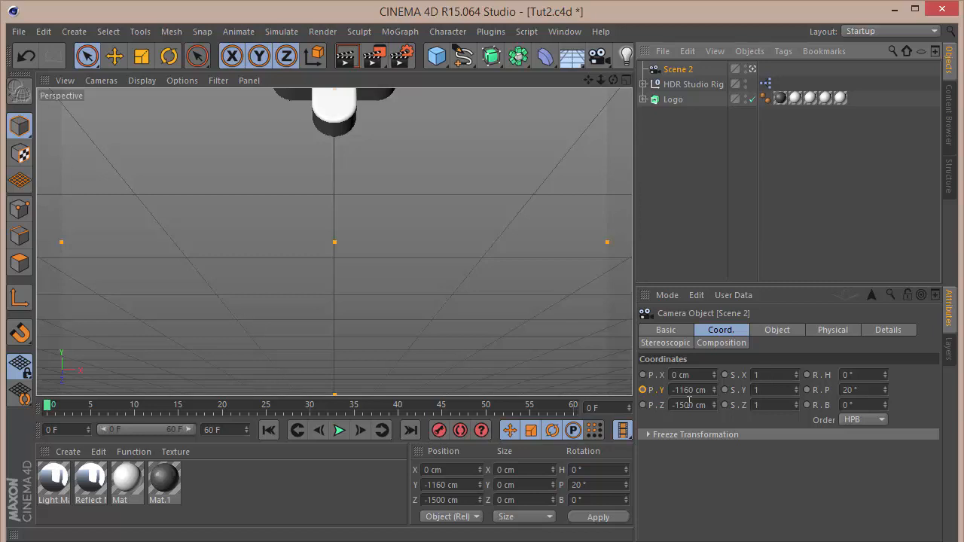
Set the Scene 2 camera's heading rotation to -32° and pitch to 27°.
left_click(855, 375)
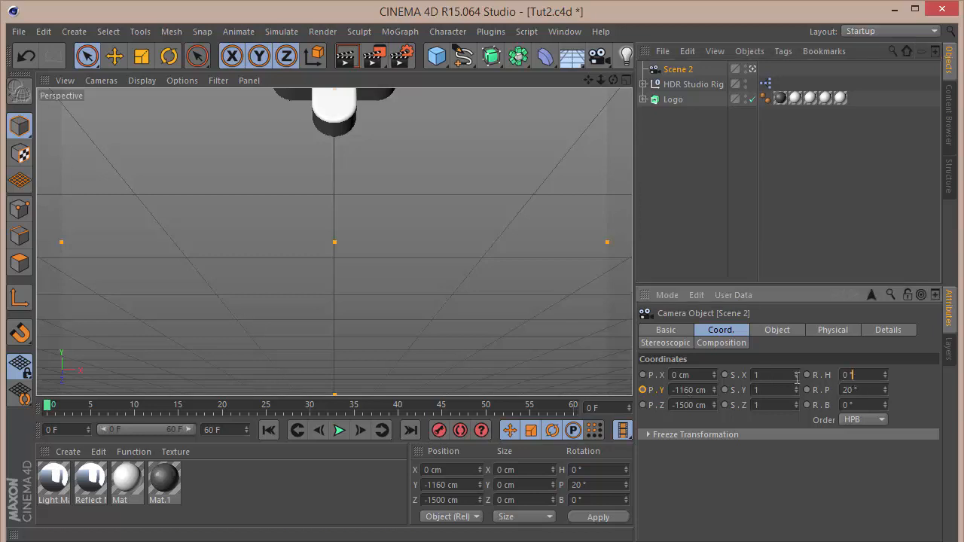
type("-32")
key("Tab")
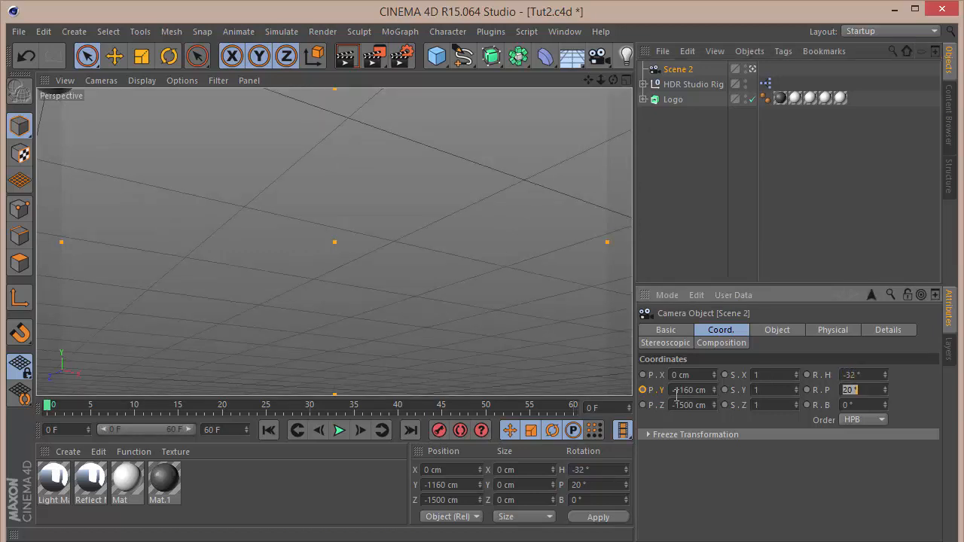
type("2")
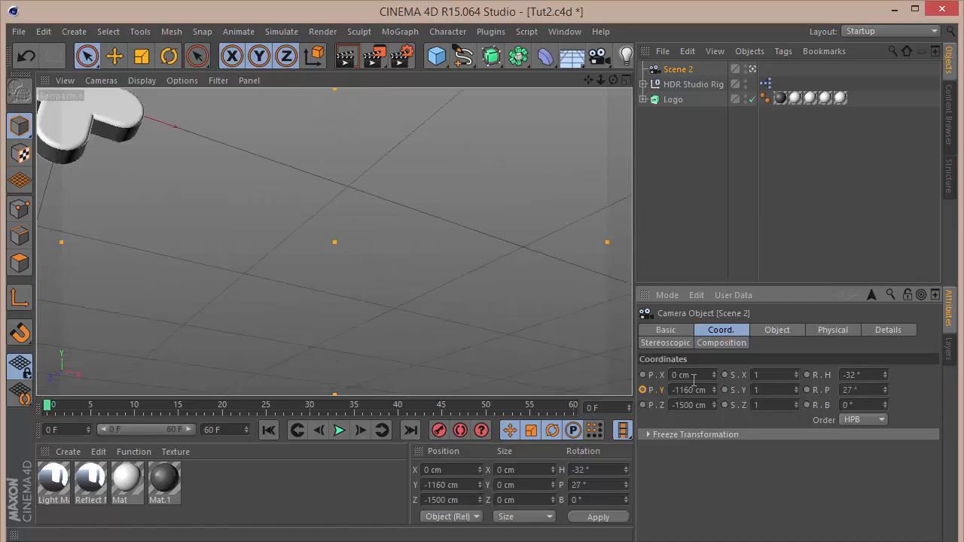
Set the camera's X position to -180 cm.
left_click(694, 375)
type("180")
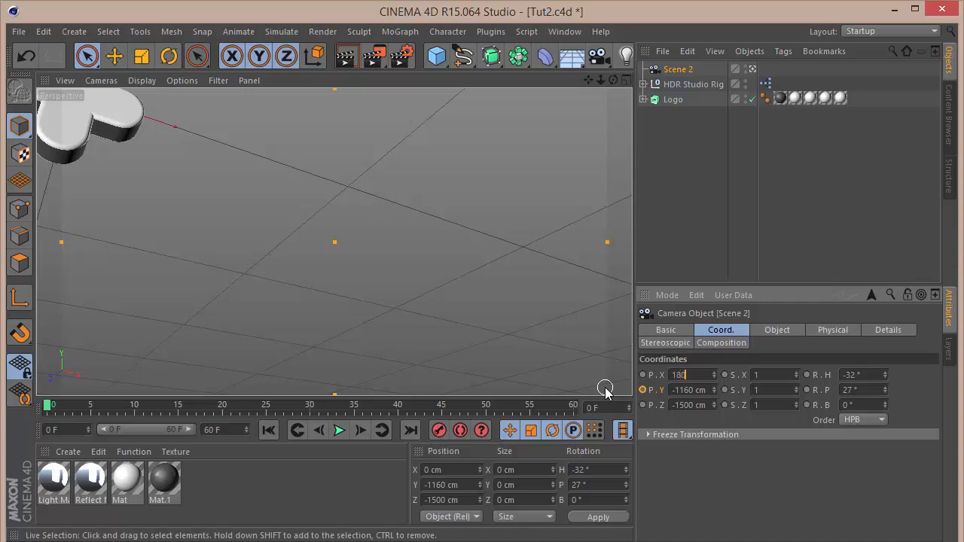
key("Return")
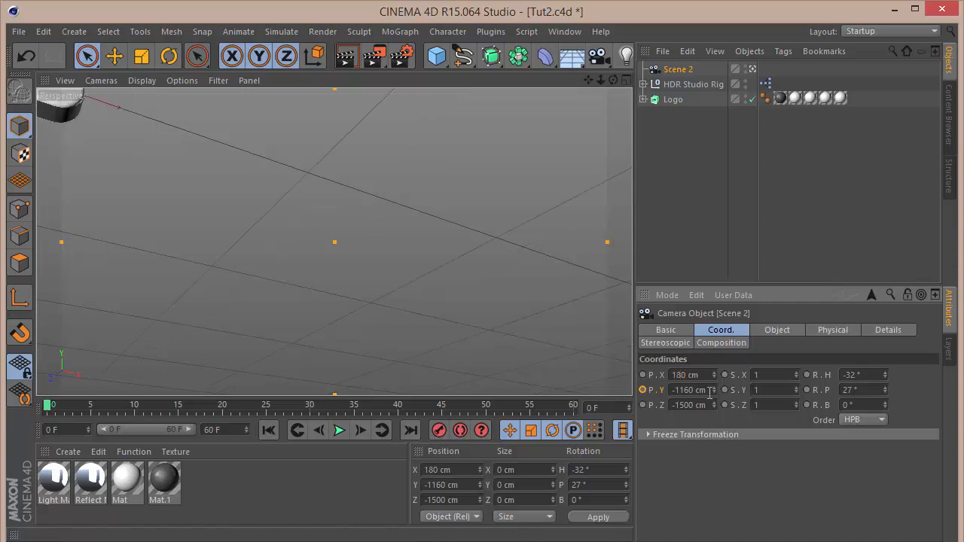
double_click(685, 374)
type("-180")
key("Return")
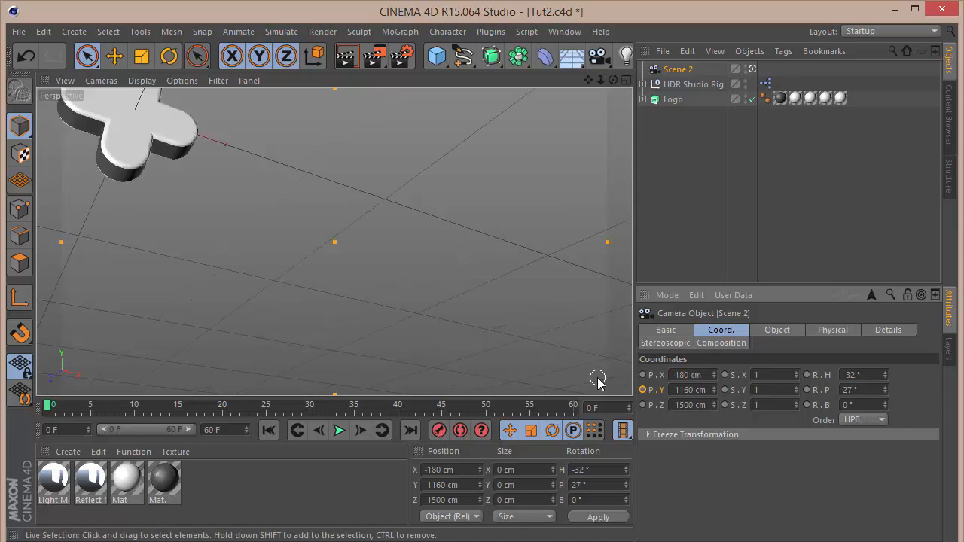
Set the camera's Y position to -380 cm and Z position to -390 cm.
key("Tab")
type("-380")
key("Tab")
type("-390")
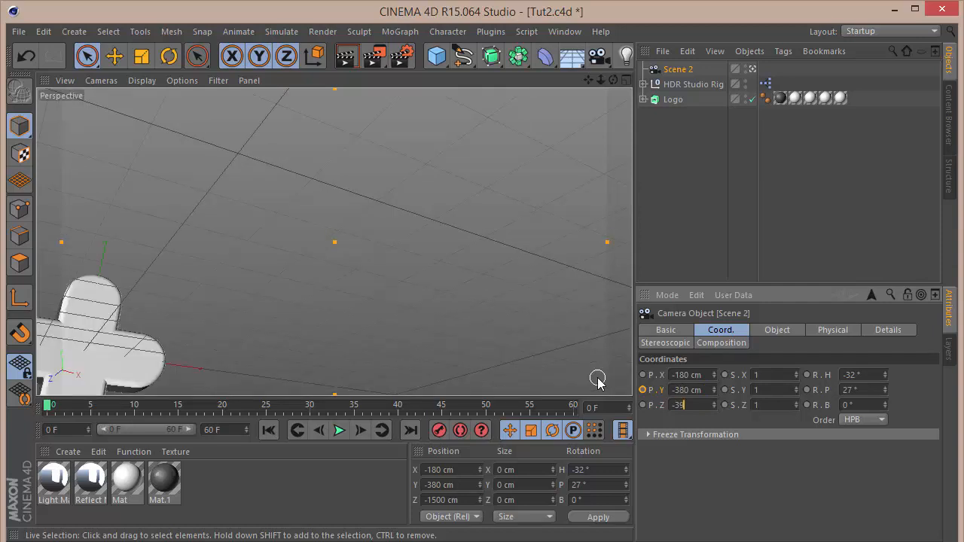
key("Return")
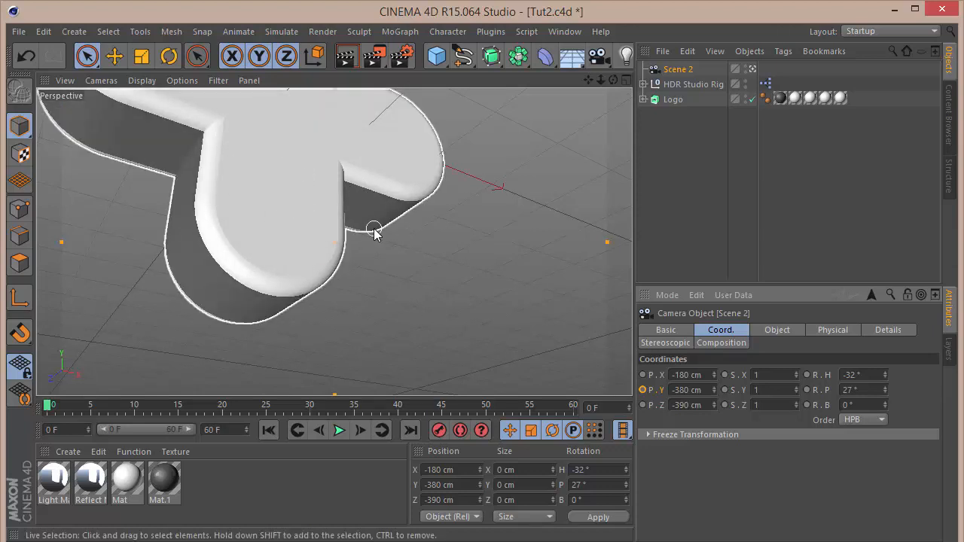
Zoom the camera view in and undo that camera move.
scroll(376, 238, "up", 3)
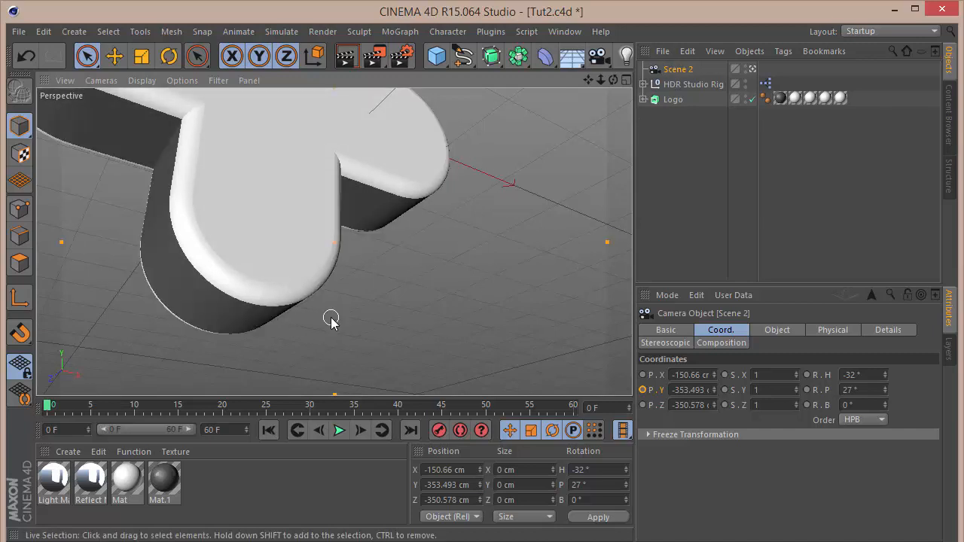
key("ctrl+shift+z")
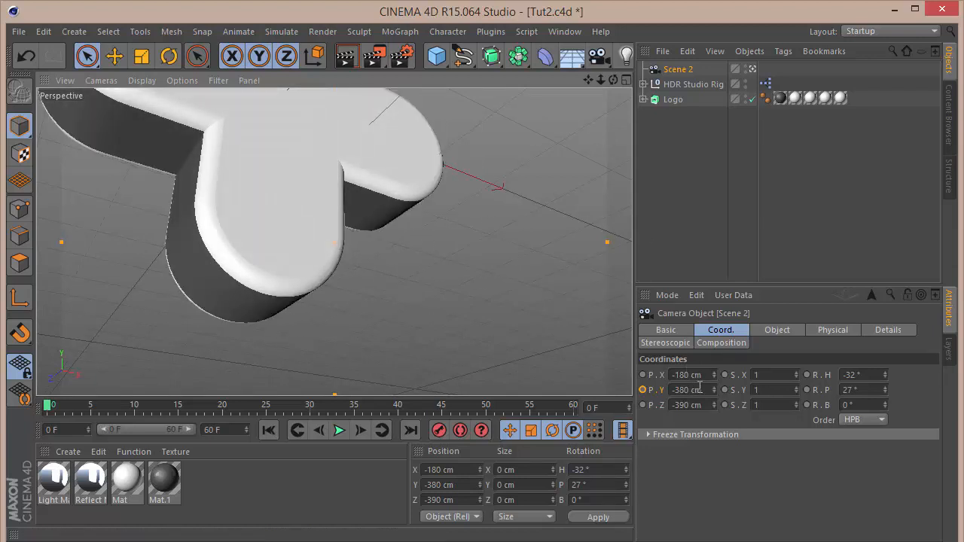
Animate the camera's Y position with a keyframe at frame 0 and a keyframe of -240 cm at frame 60.
left_click(643, 390)
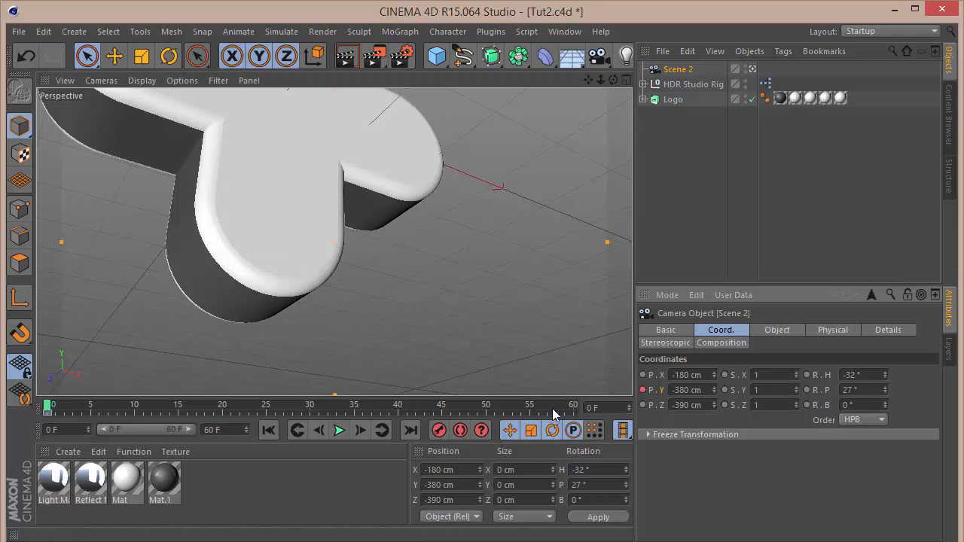
left_click_drag(559, 404, 605, 406)
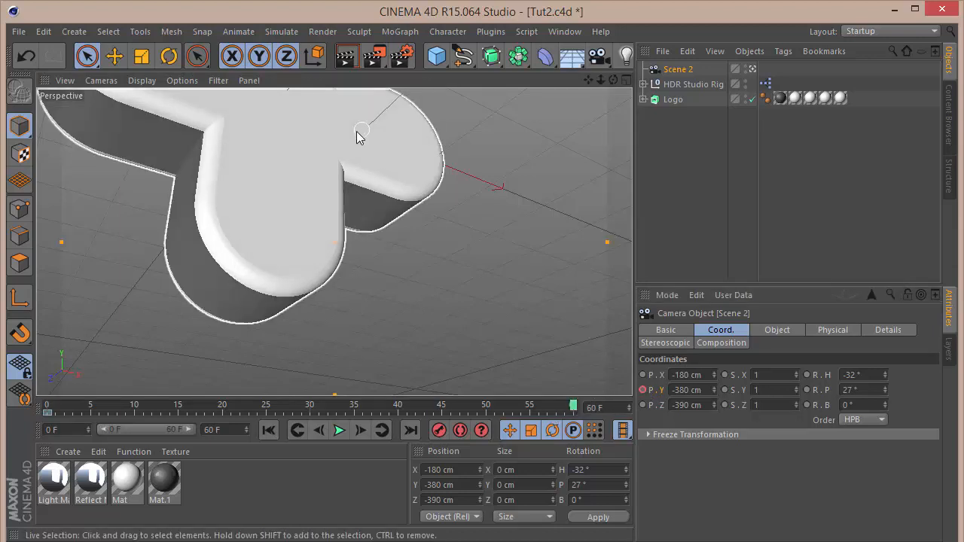
left_click_drag(713, 385, 713, 385)
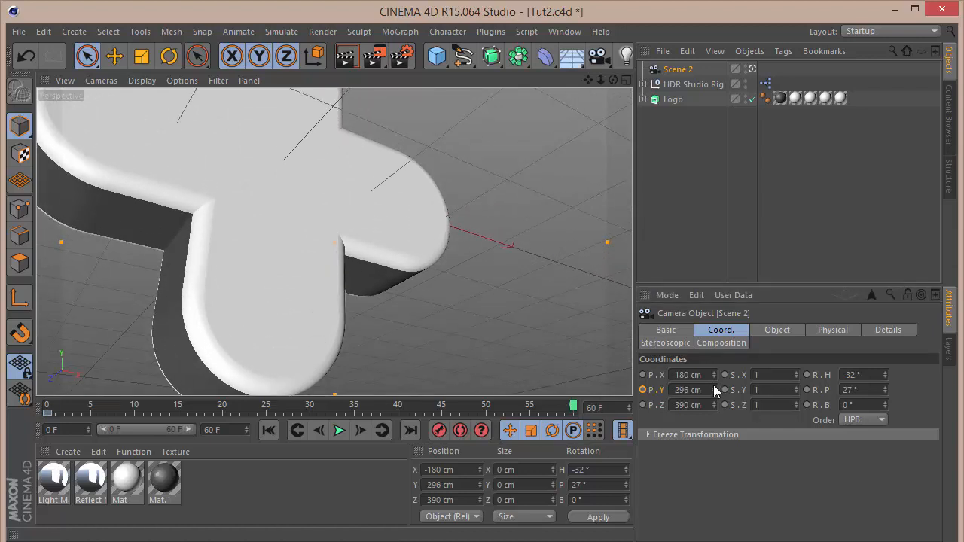
left_click_drag(713, 386, 347, 427)
type("-24")
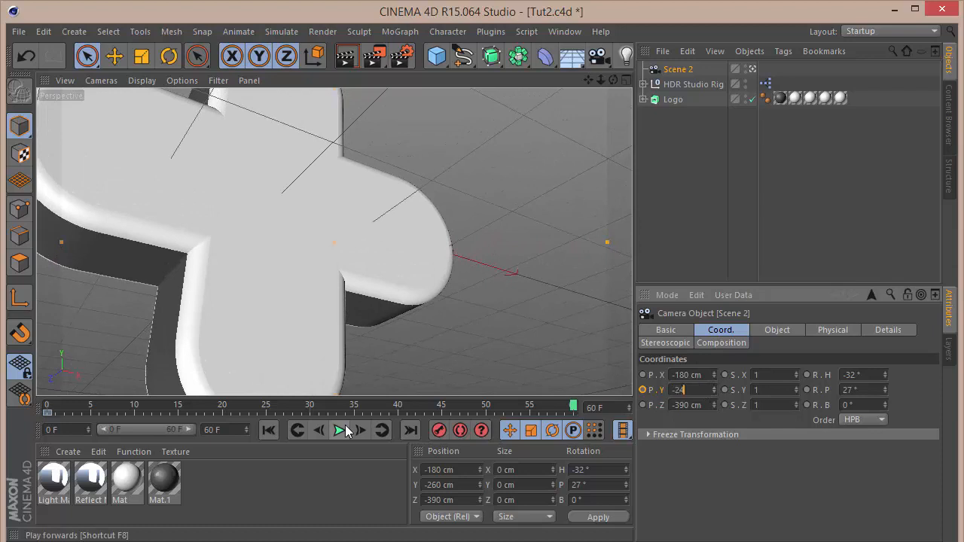
type("0")
key("Return")
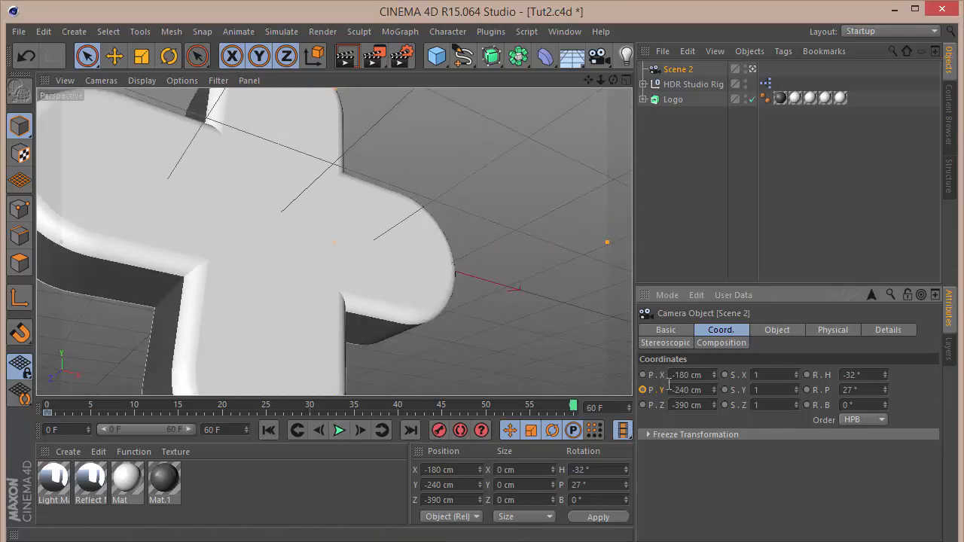
left_click(644, 390)
Set the camera's Y position keys to linear interpolation in the F-curve editor.
right_click(669, 72)
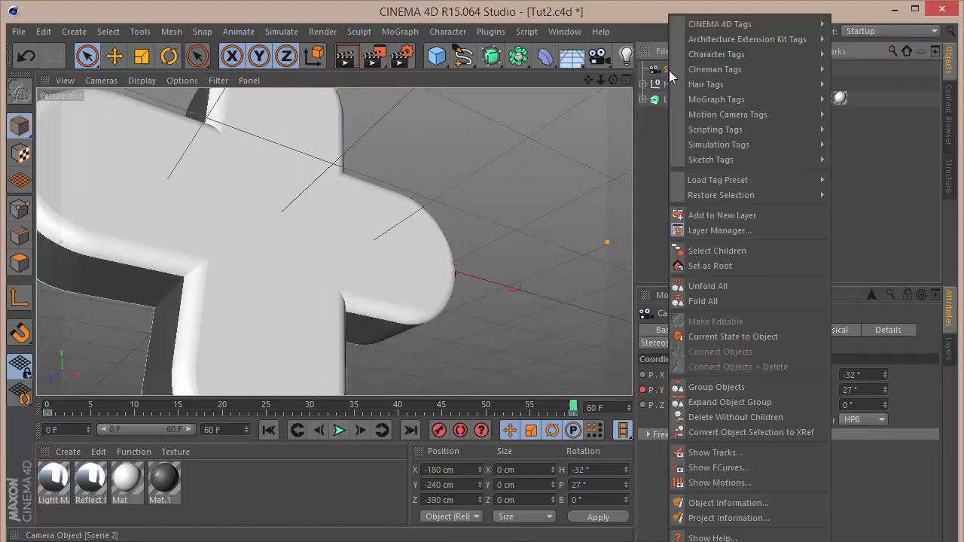
left_click(720, 468)
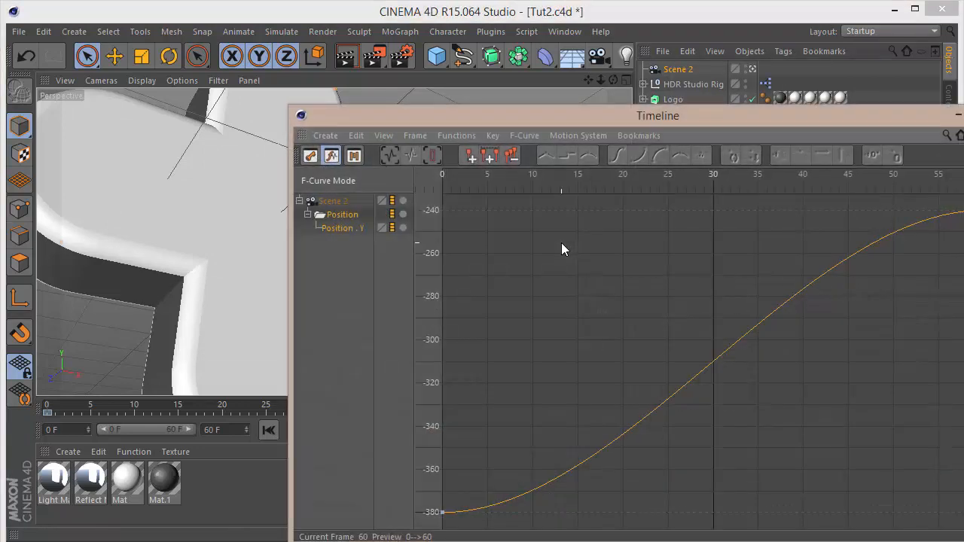
left_click(547, 156)
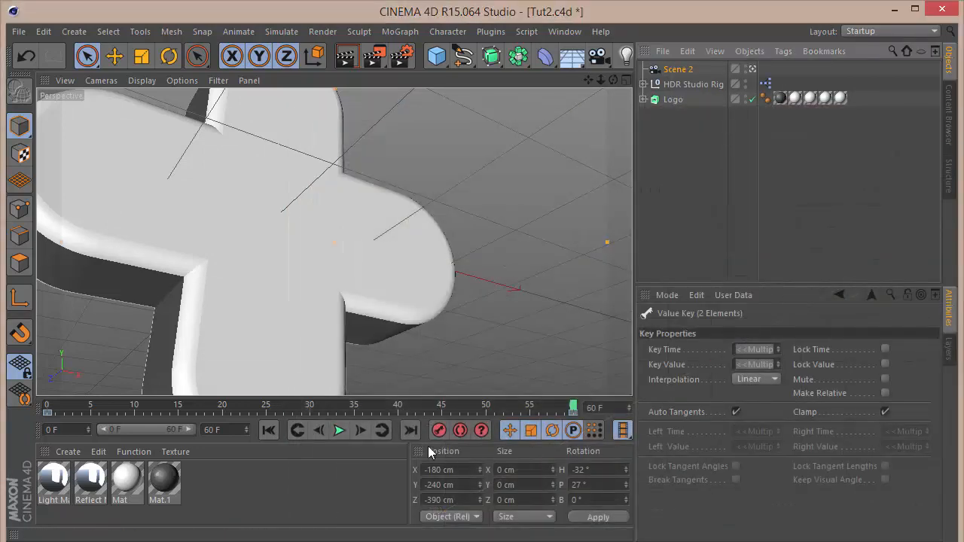
Play back the camera move and return to the start of the animation.
left_click(353, 425)
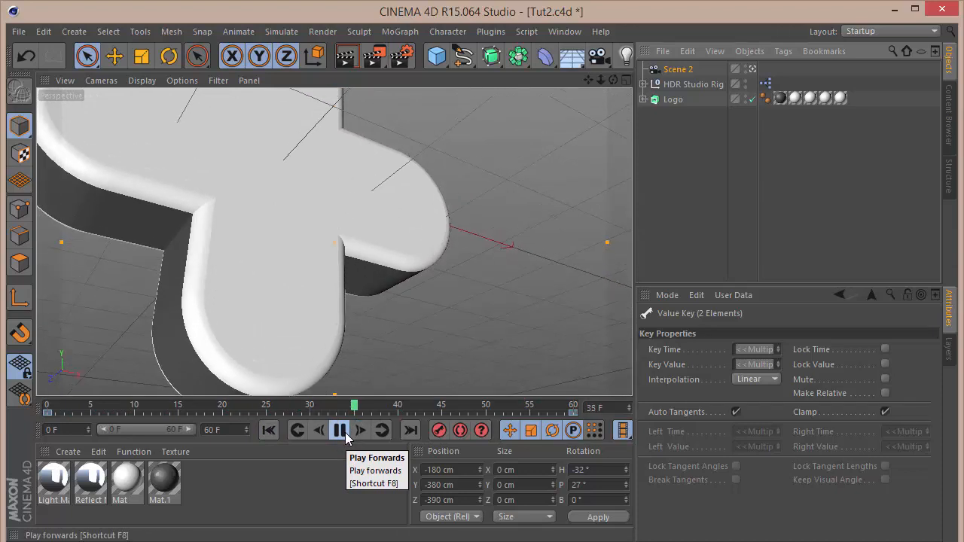
left_click(340, 430)
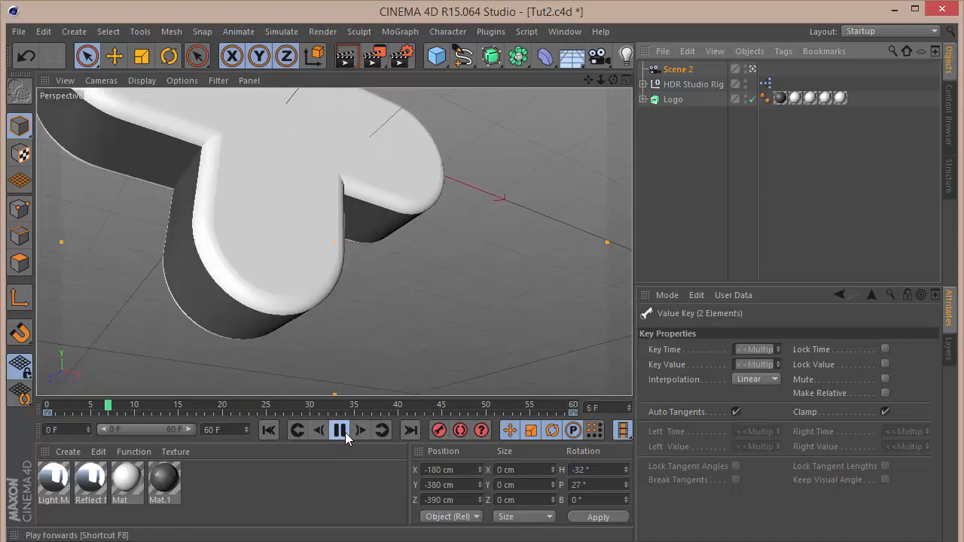
left_click(268, 430)
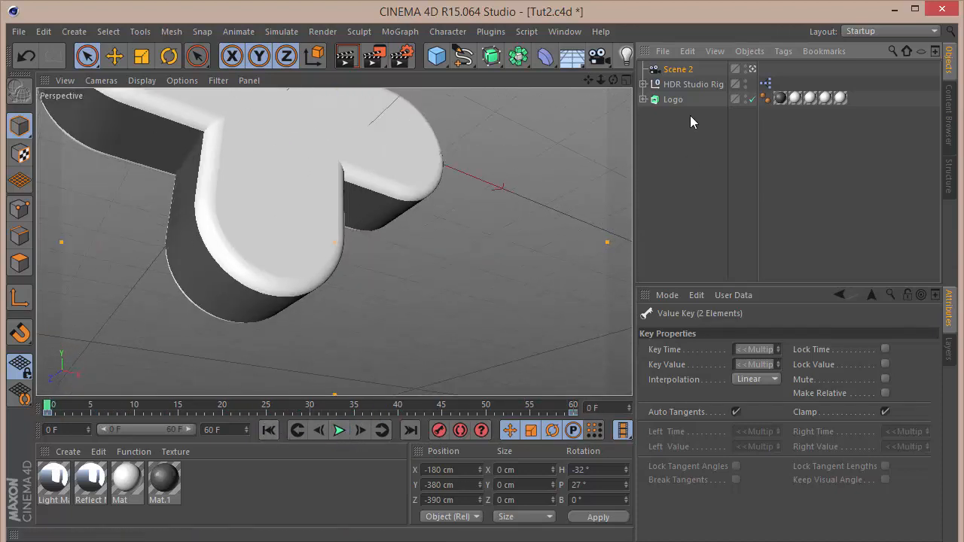
Select the HDR Studio Rig and render a preview of the current frame in the viewport.
left_click(687, 85)
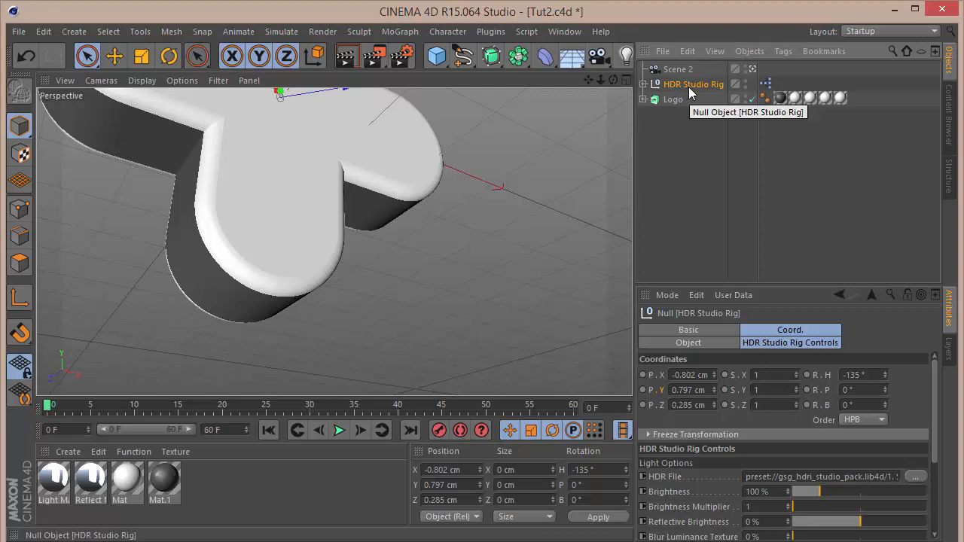
key("ctrl+r")
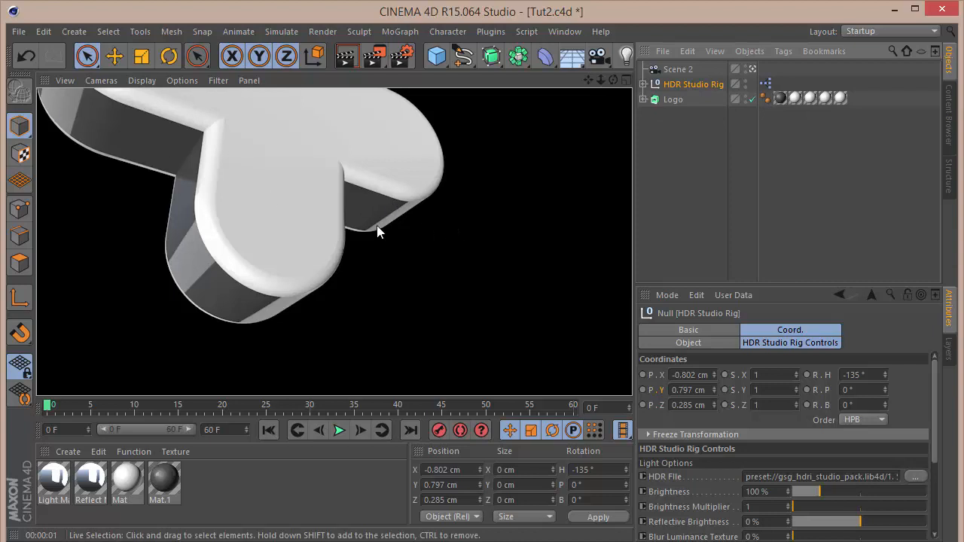
left_click(744, 225)
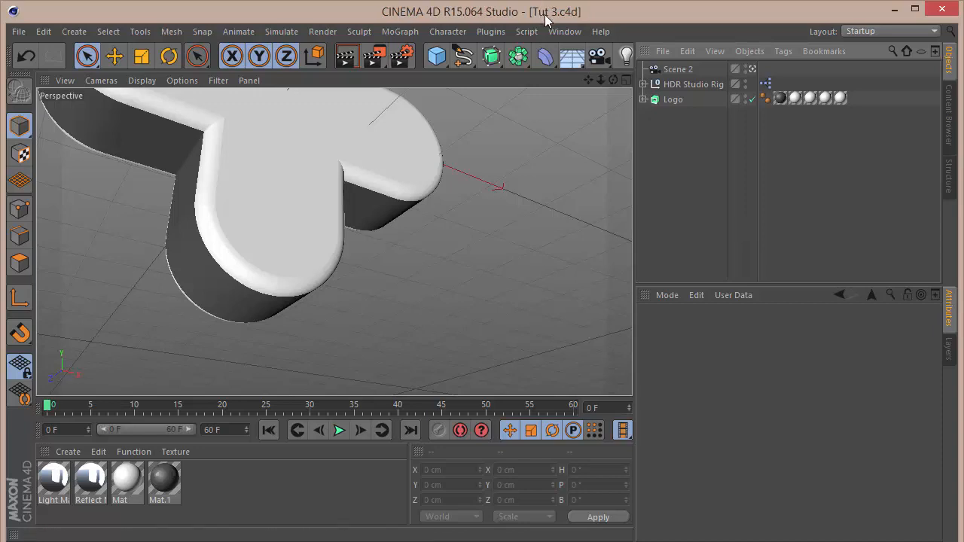
Rename the camera to Scene 3.
left_click(665, 70)
double_click(664, 70)
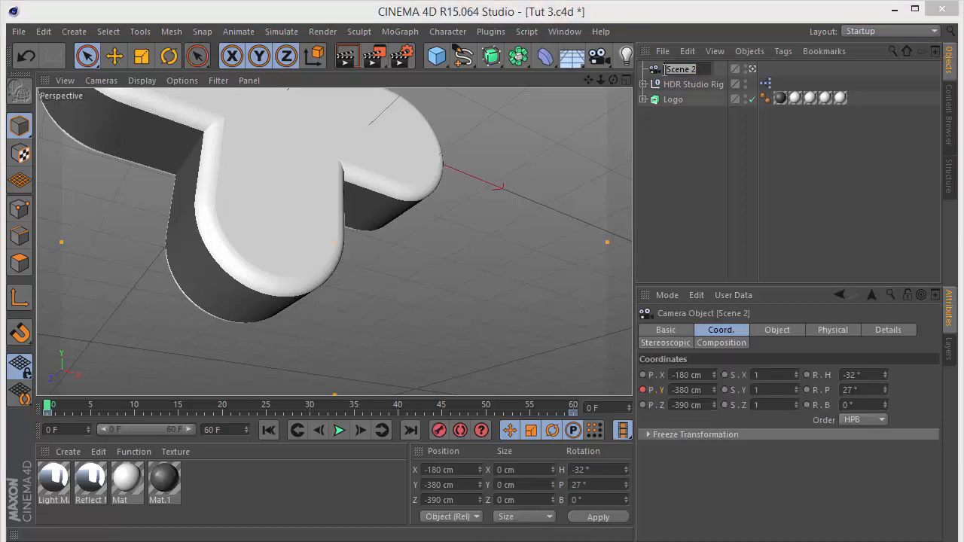
type("Scene 3")
key("Return")
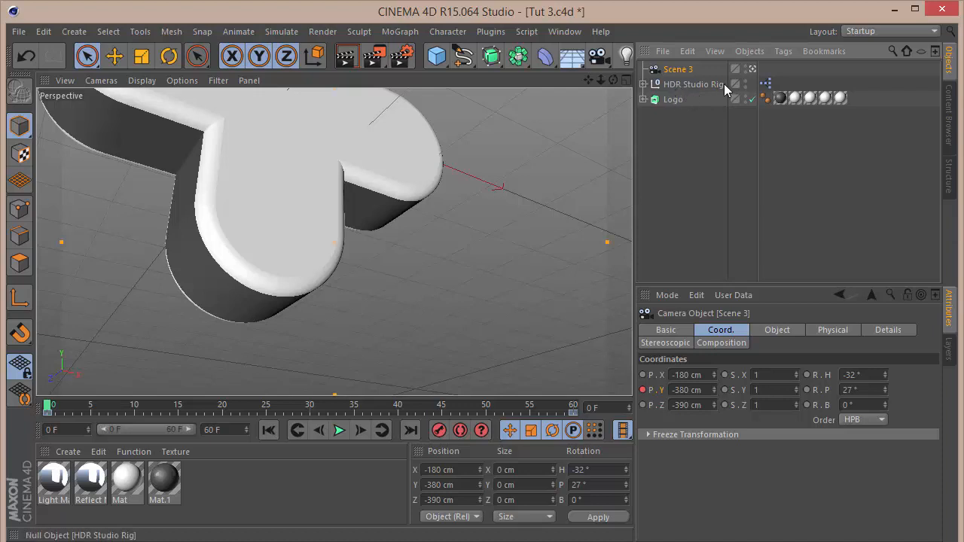
right_click(683, 78)
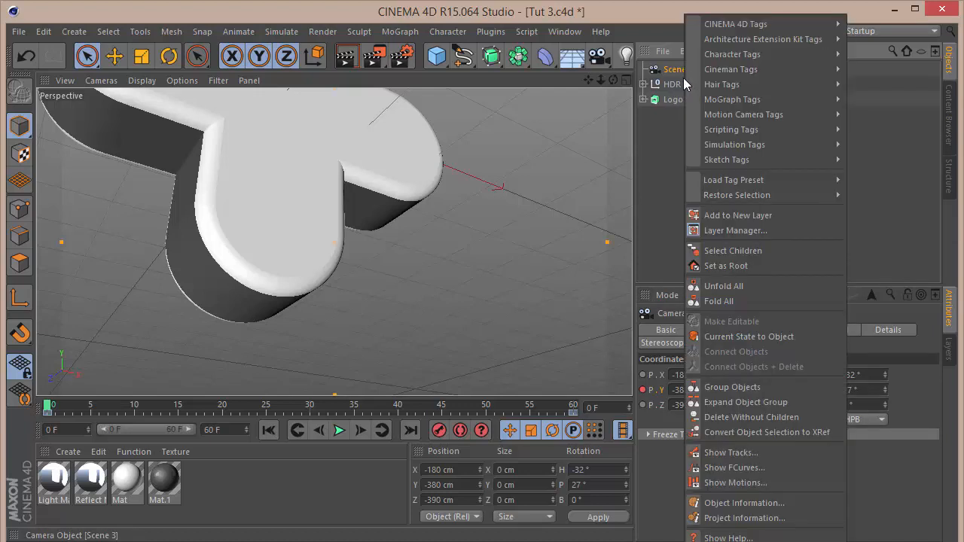
left_click(743, 466)
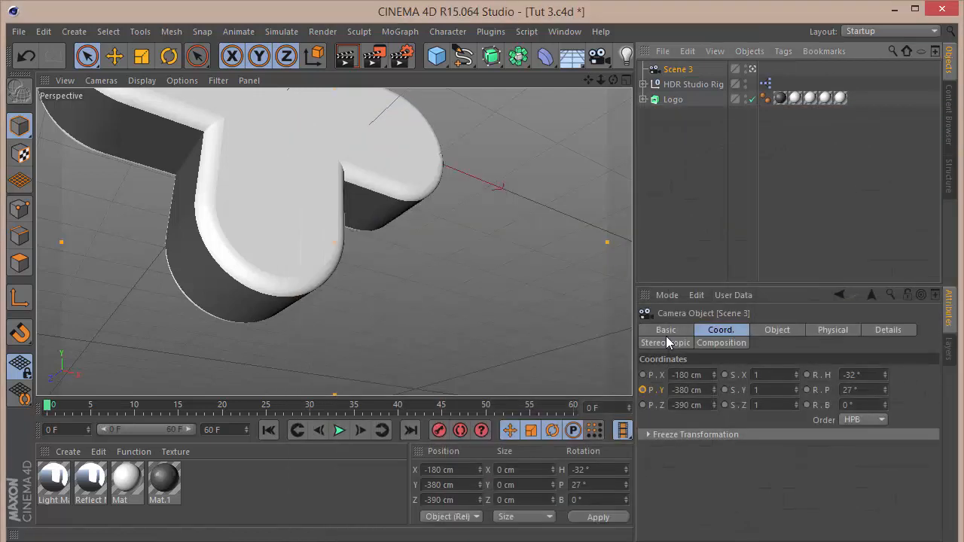
left_click(656, 224)
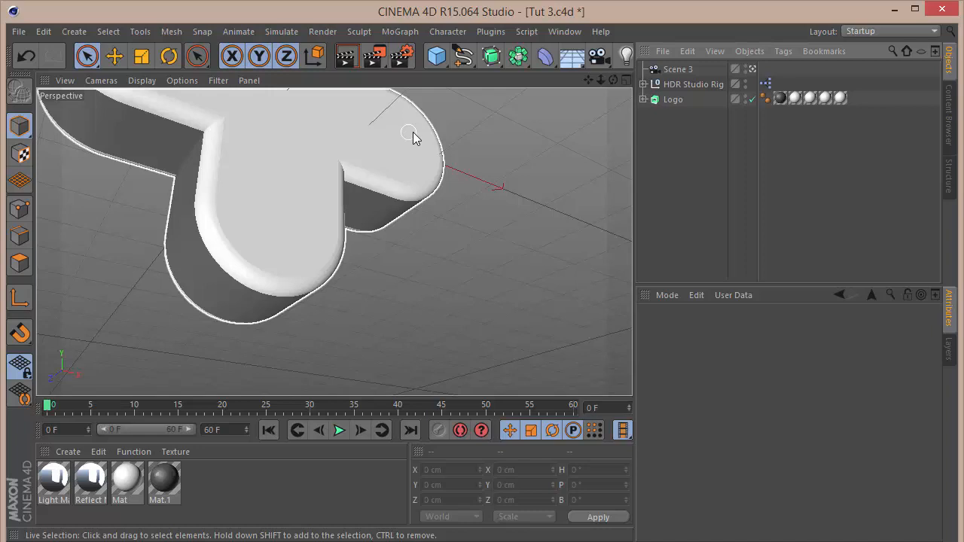
Select the Scene 3 camera and set the animation's end frame and preview range to 90.
left_click(664, 70)
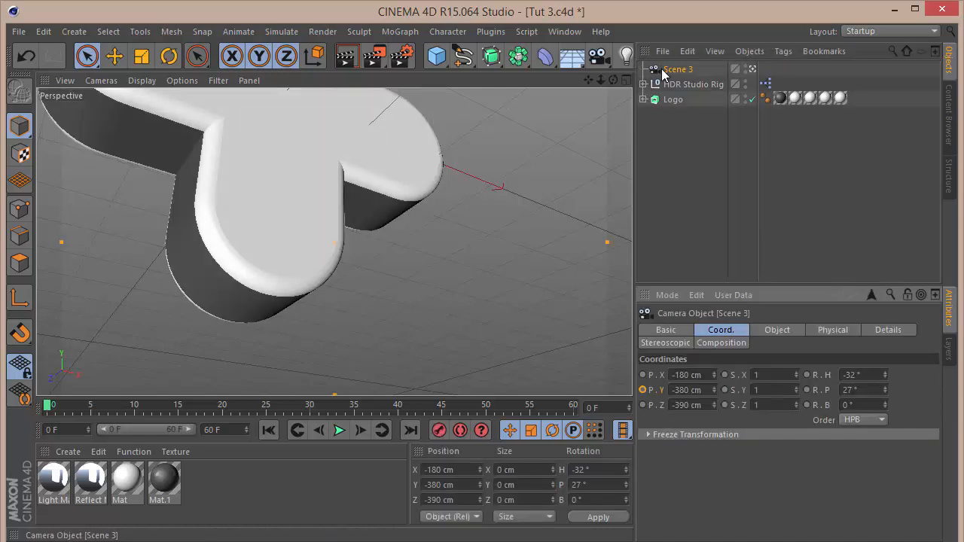
double_click(215, 430)
type("90")
key("Return")
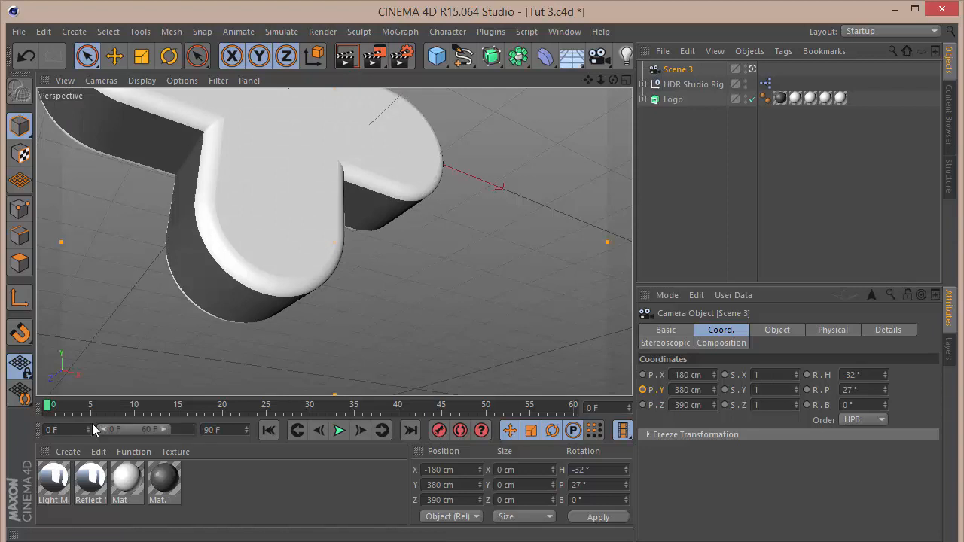
left_click_drag(179, 427, 193, 427)
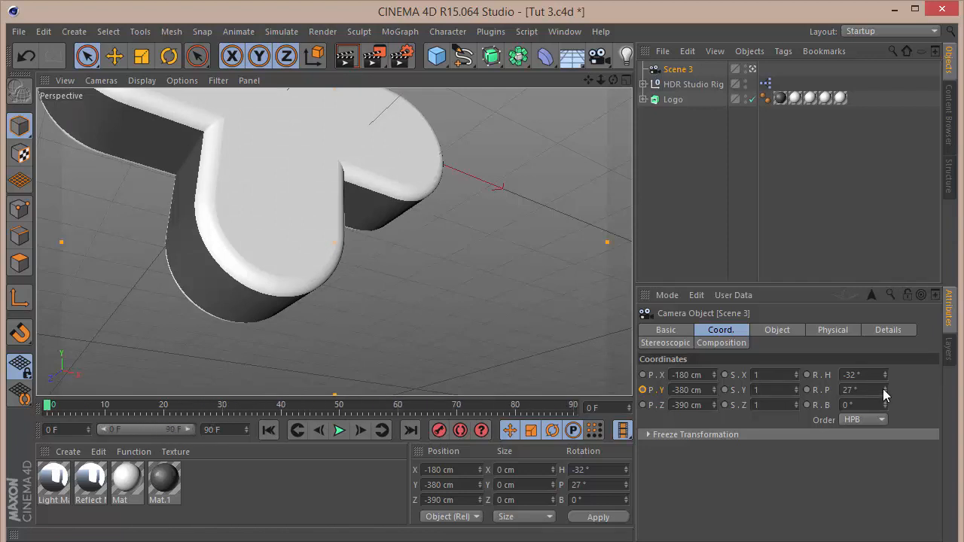
Set the Scene 3 camera's heading rotation to 0° and pitch to 50°.
left_click(859, 375)
type("0")
key("Tab")
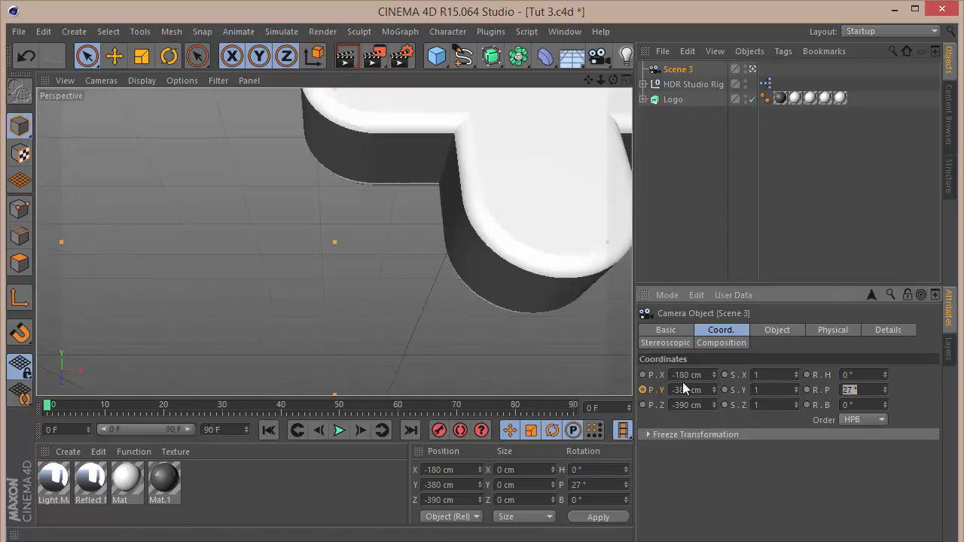
type("50")
key("Return")
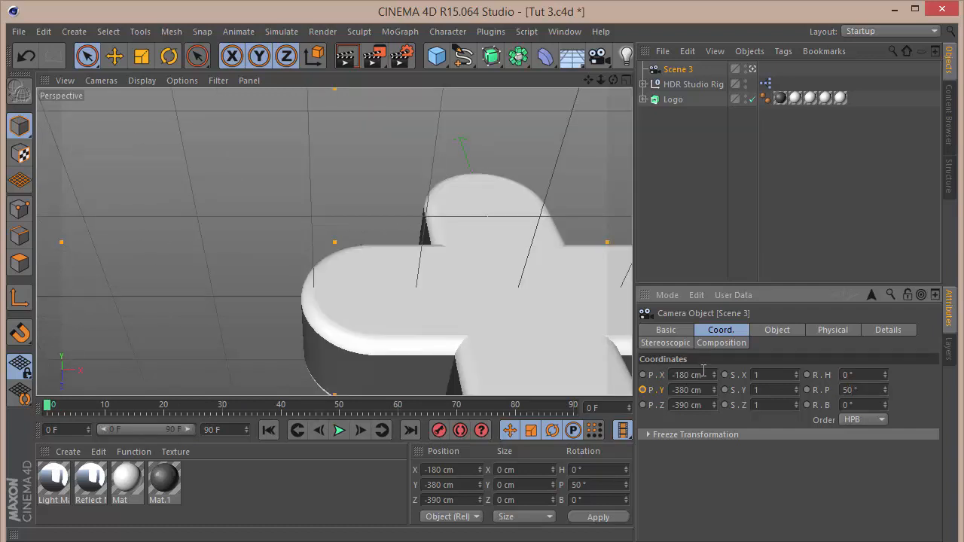
Set the camera's X position to 0 cm.
double_click(703, 371)
type("0")
key("Return")
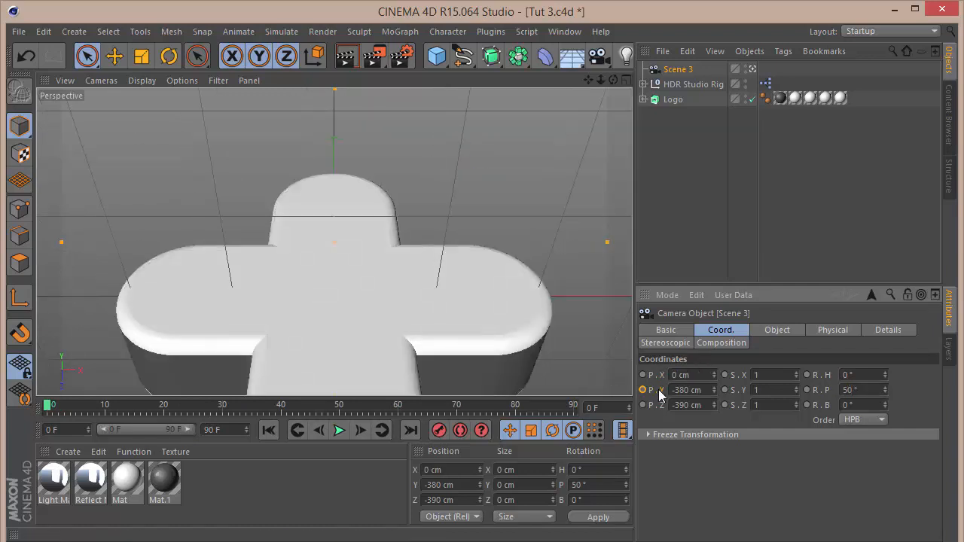
Set the Scene 3 camera's Z position to -500 cm.
left_click_drag(699, 405, 269, 400)
type("-")
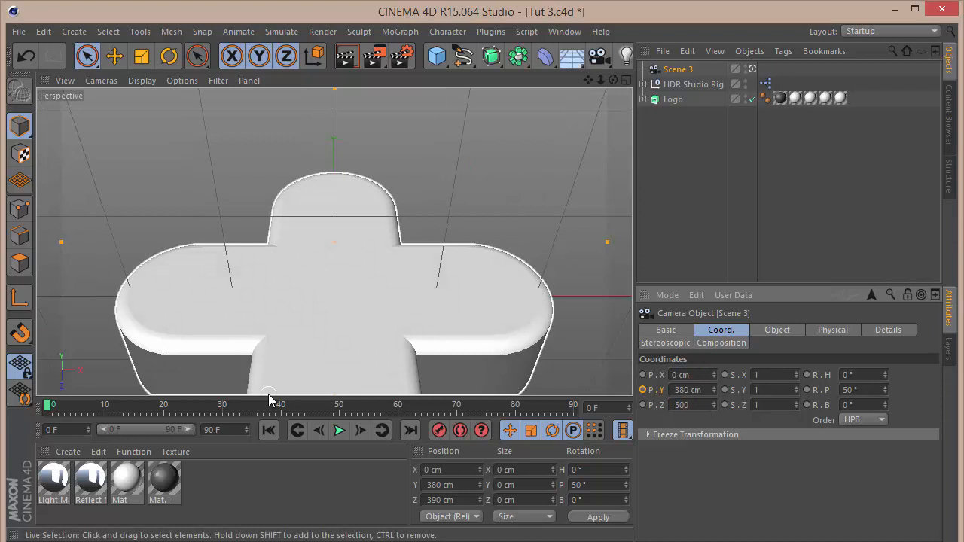
type("500")
key("Return")
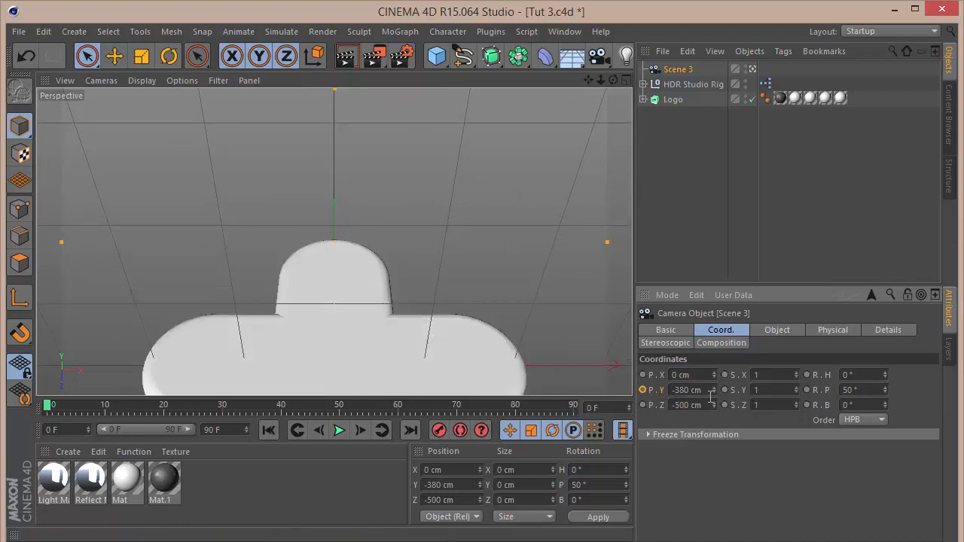
Set the camera's Y position to -1030 cm and keyframe it at frame 0.
mouse_move(713, 391)
left_mouse_down()
mouse_move(714, 406)
mouse_move(715, 395)
left_mouse_up()
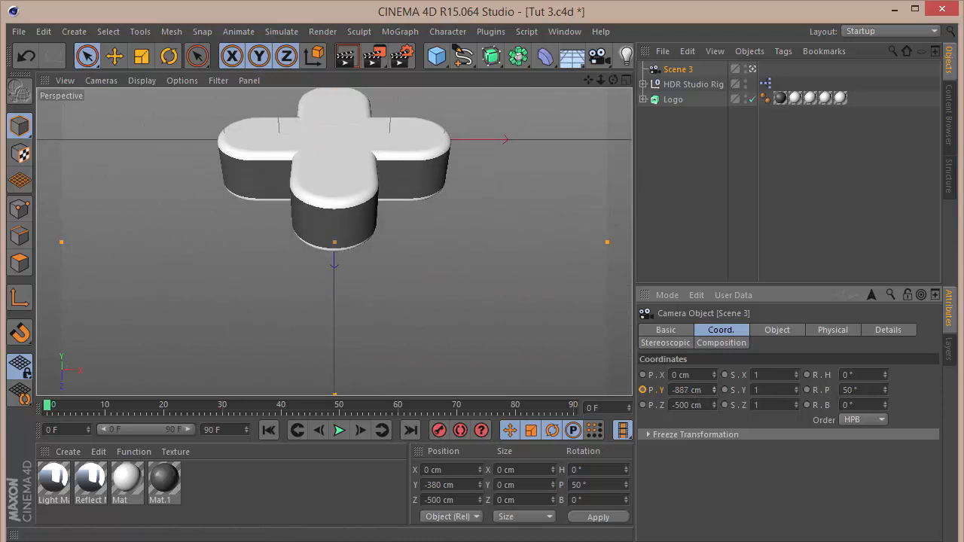
left_click(704, 390)
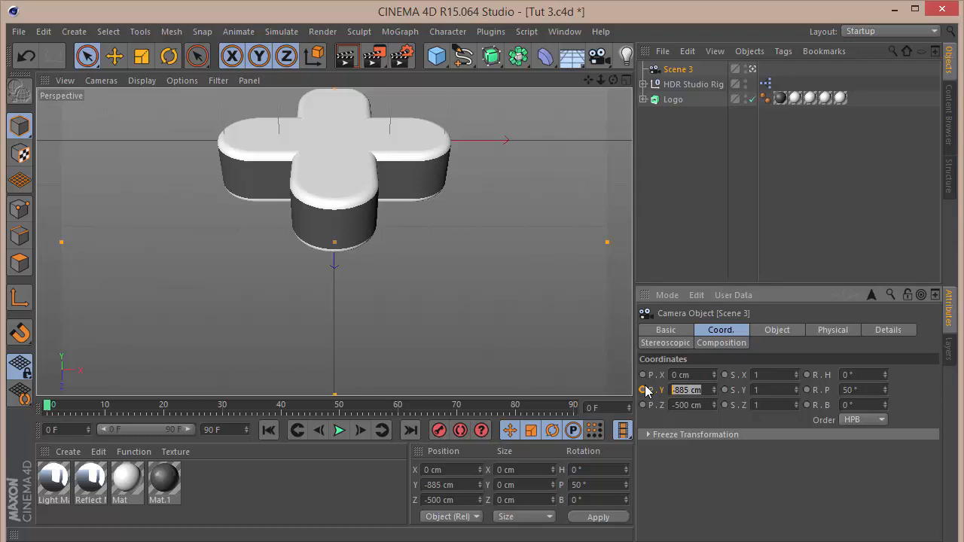
type("-1030")
key("Return")
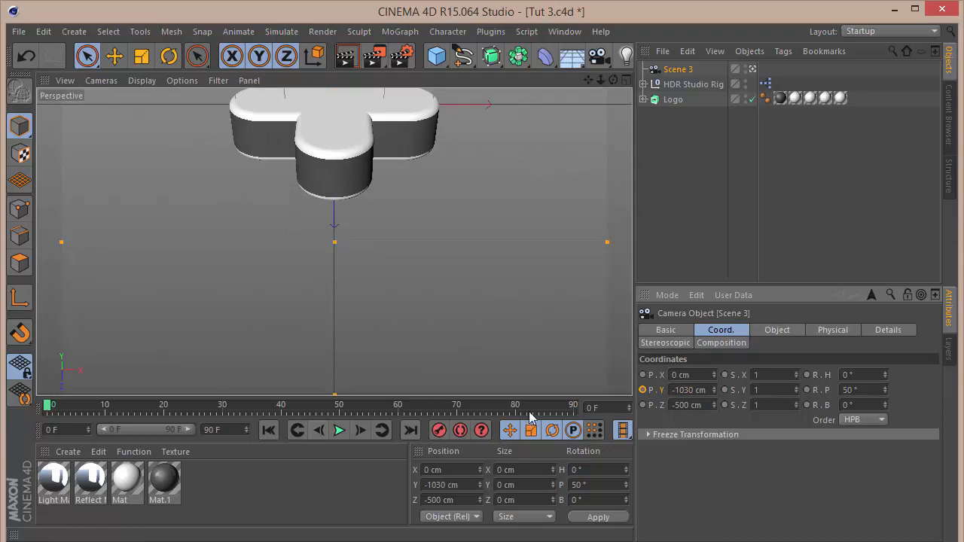
left_click(643, 389)
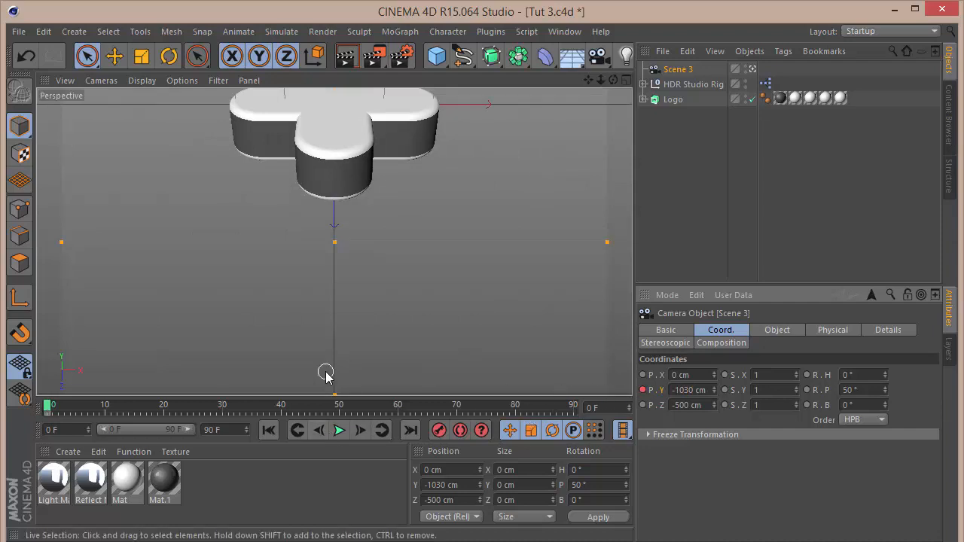
At frame 90, set the camera's Y position to -815 cm.
left_click(573, 405)
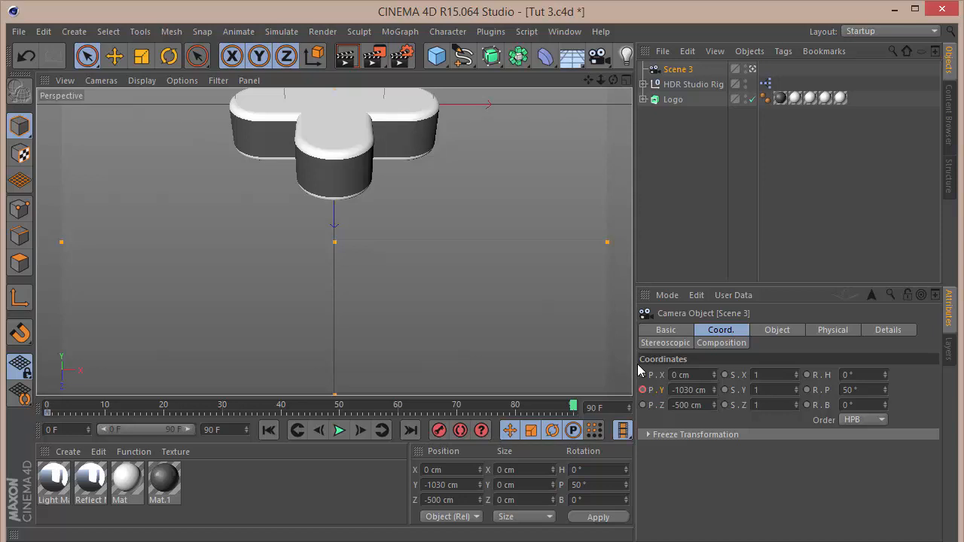
left_click(704, 390)
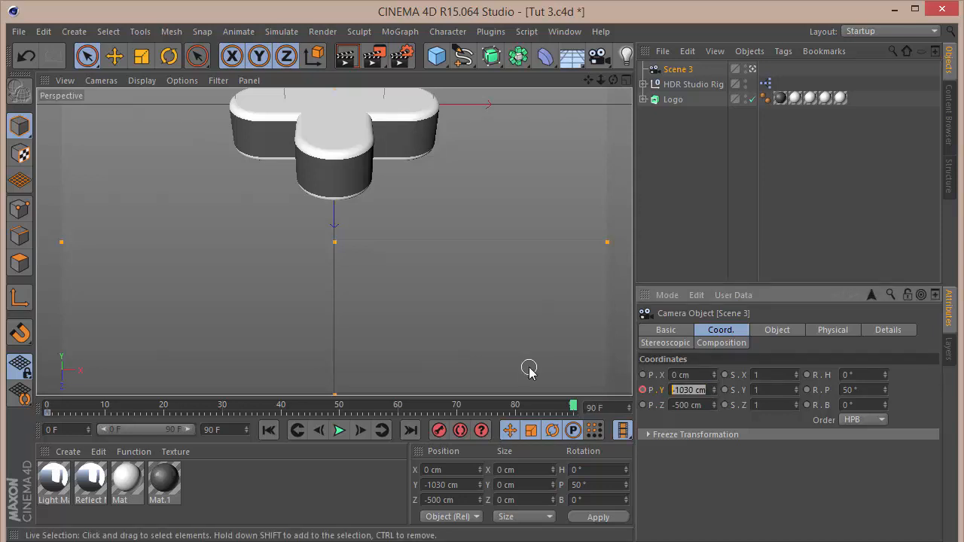
type("-815")
key("Return")
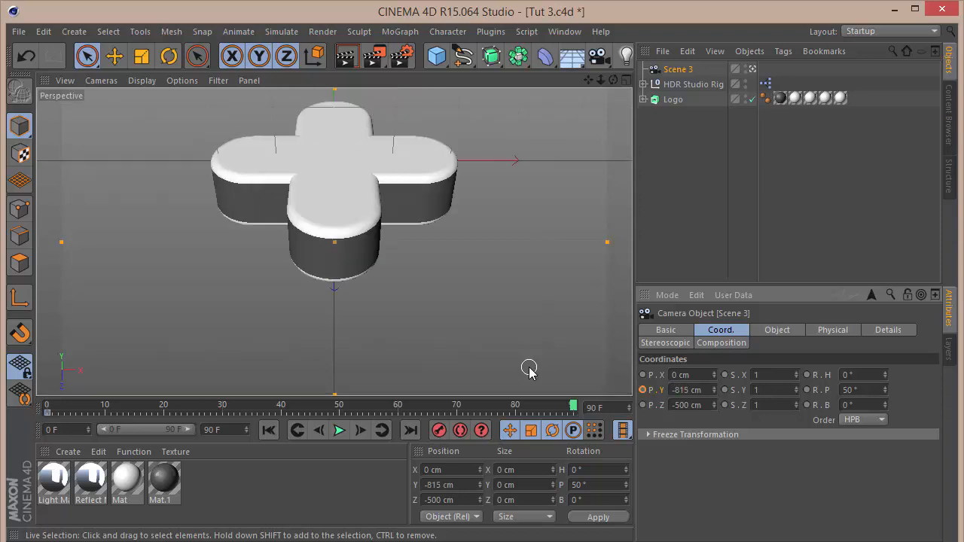
Make all of the camera's Y position keys linear in the F-Curve editor.
right_click(678, 69)
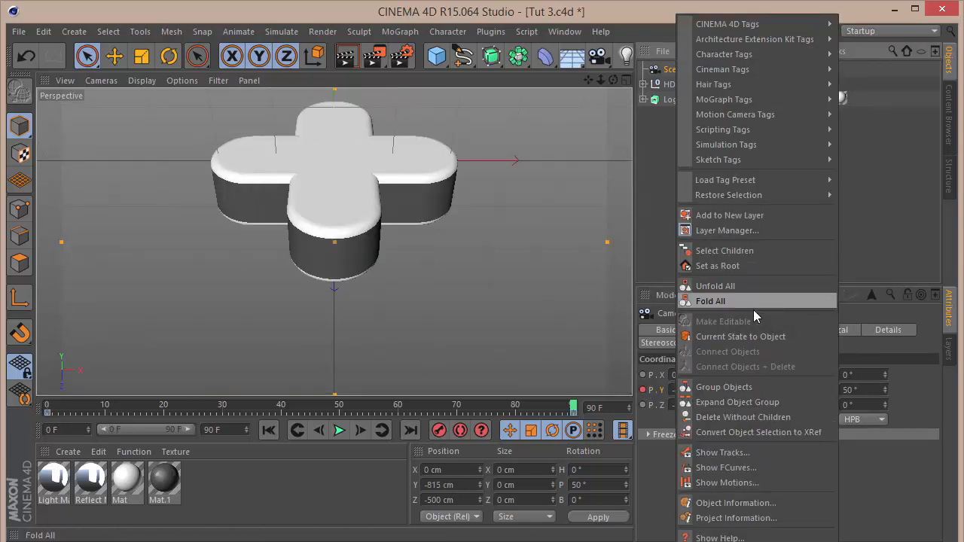
left_click(741, 467)
key("ctrl+a")
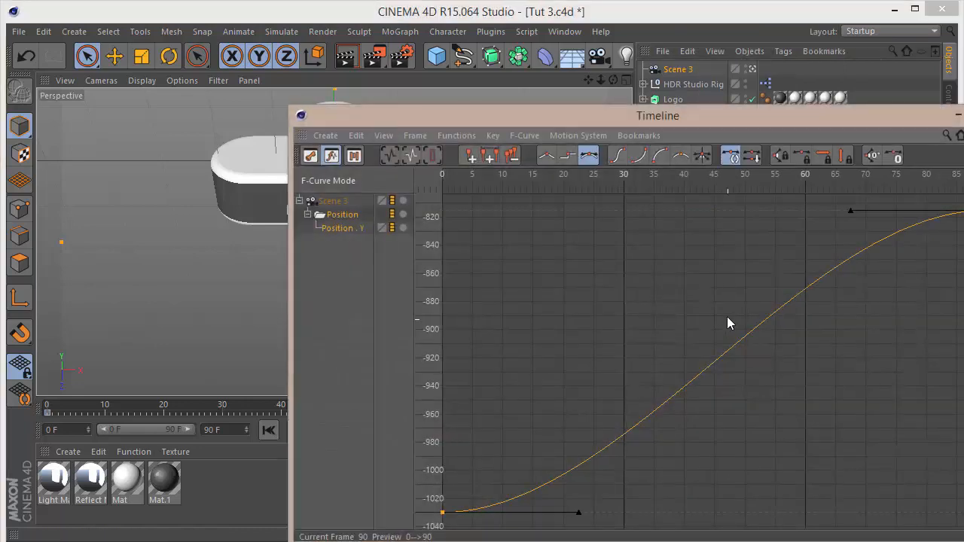
left_click(546, 155)
left_click(963, 114)
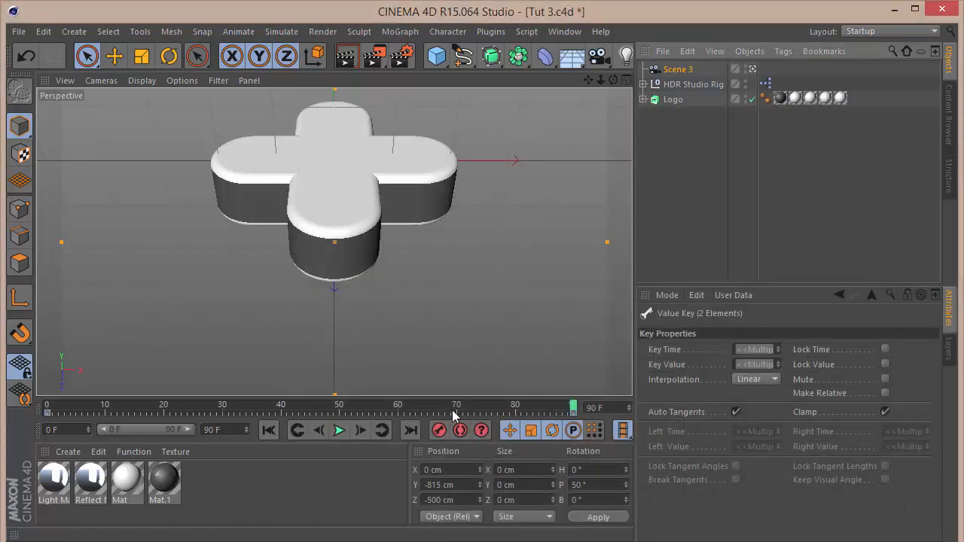
Play the camera move from the start and render a preview of the view.
left_click(268, 430)
left_click(340, 431)
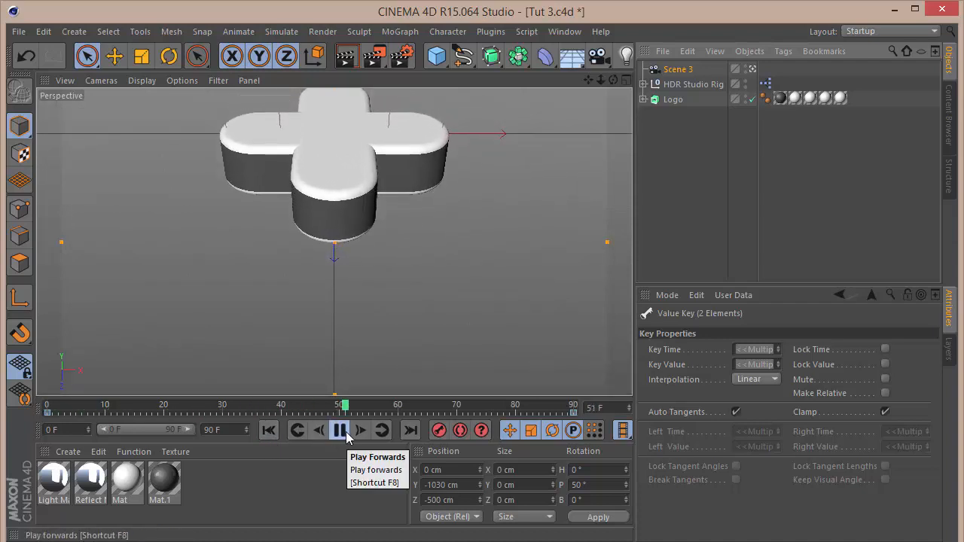
left_click(346, 435)
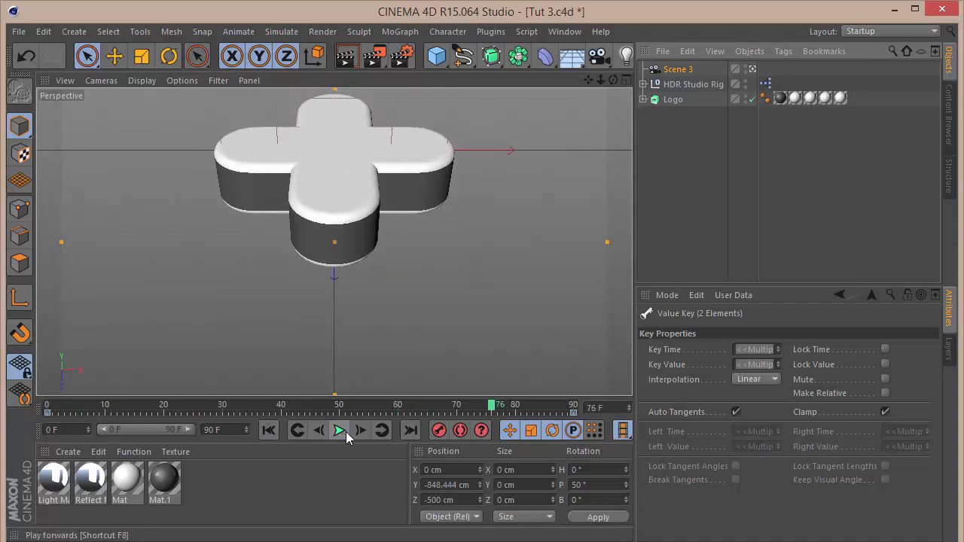
key("ctrl+r")
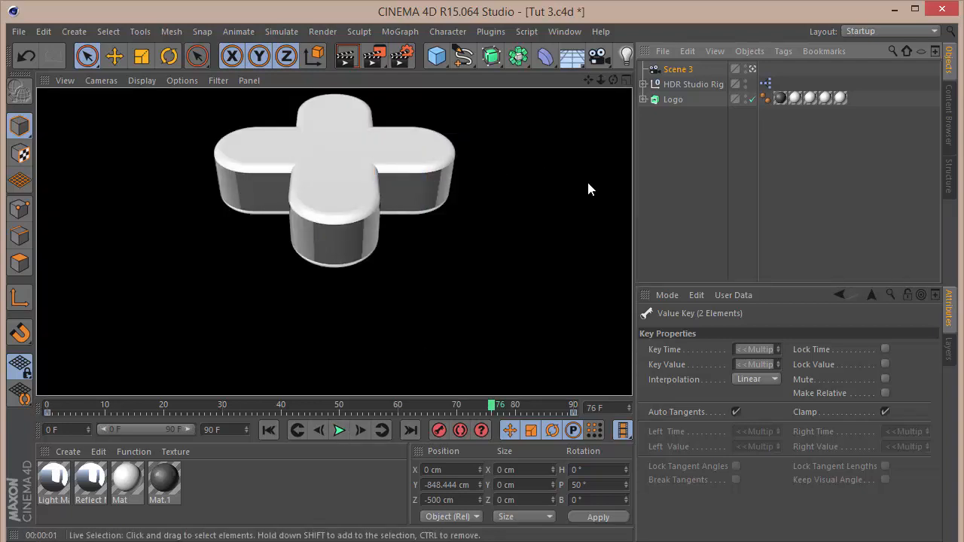
left_click(719, 205)
left_click_drag(275, 406, 614, 369)
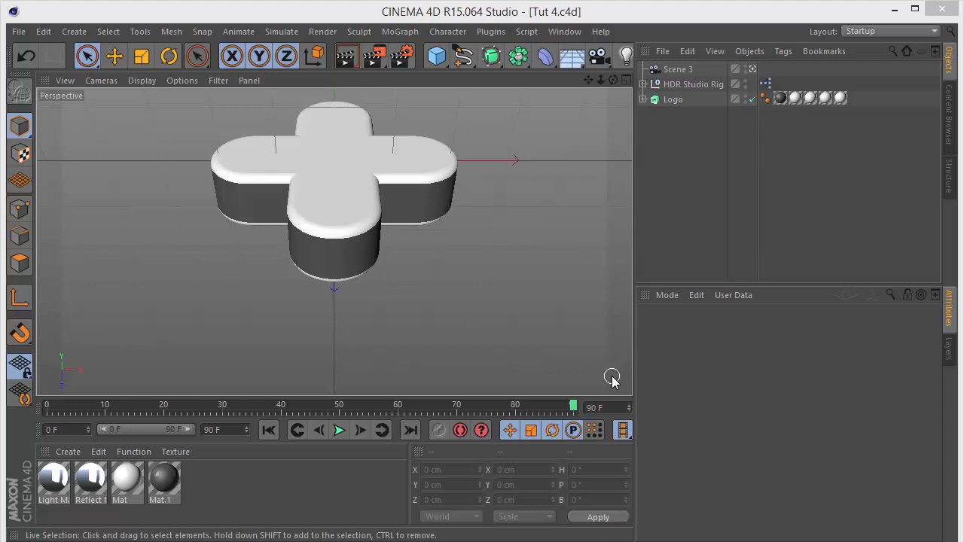
Rename the camera to Scene 4.
double_click(672, 70)
key("Return")
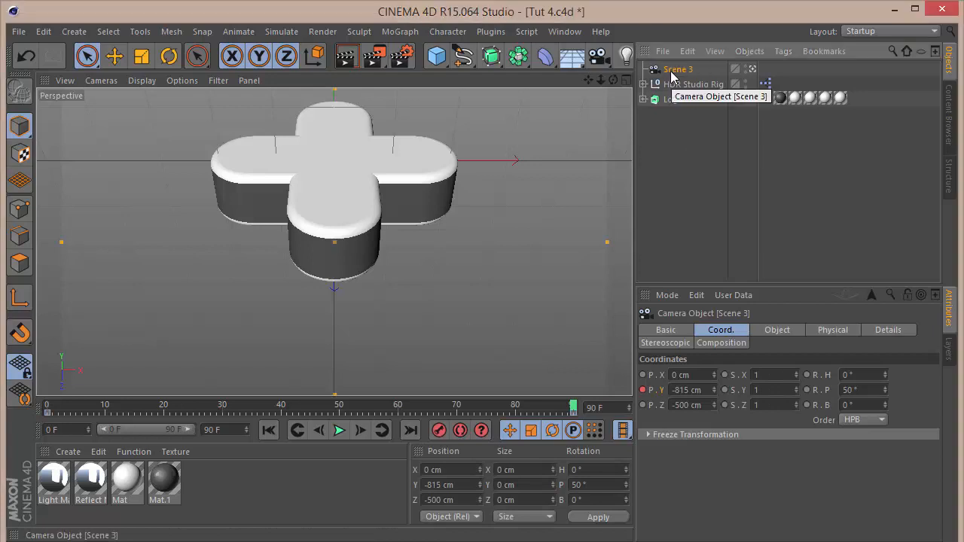
double_click(672, 70)
key("Right")
key("BackSpace")
type("4")
key("Return")
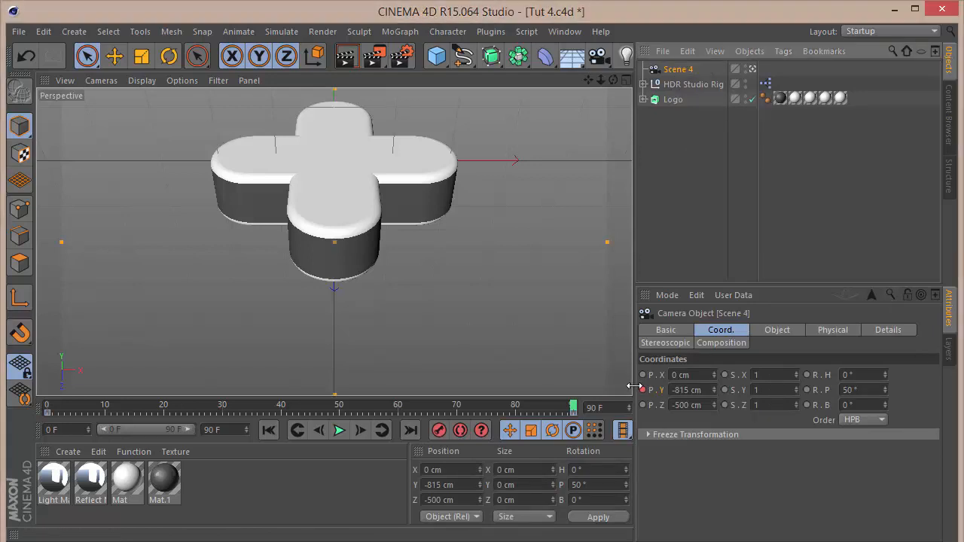
Delete the Scene 4 camera's position keys in the F-Curve editor.
right_click(668, 72)
left_click(765, 466)
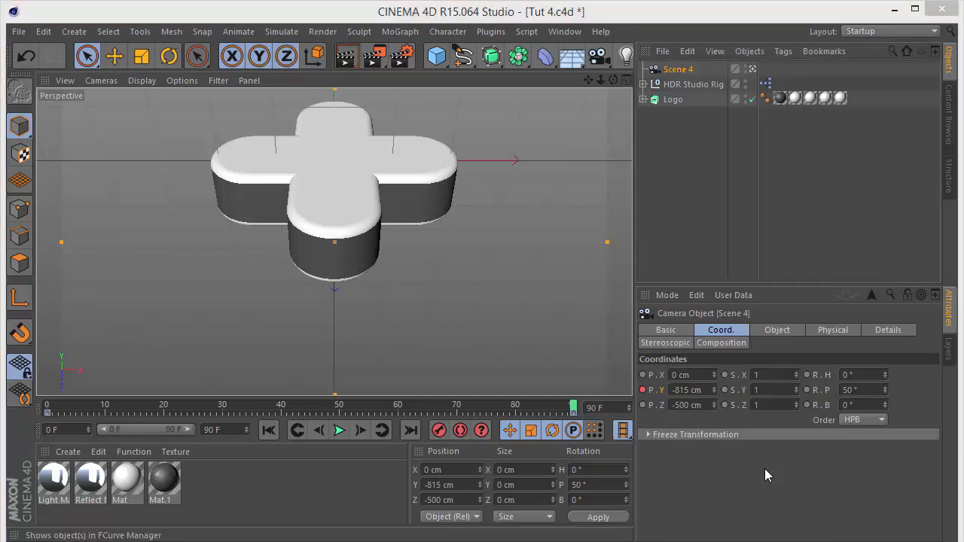
key("Delete")
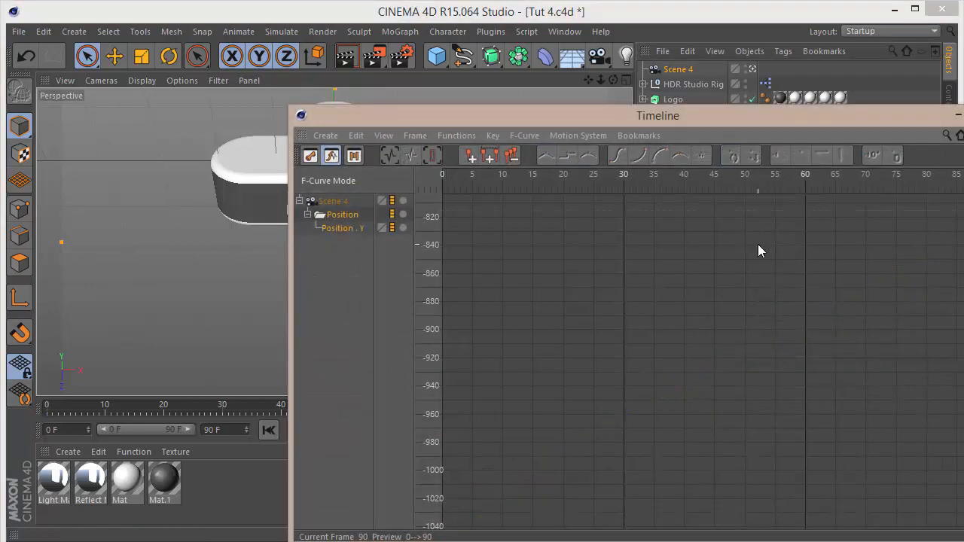
left_click(963, 115)
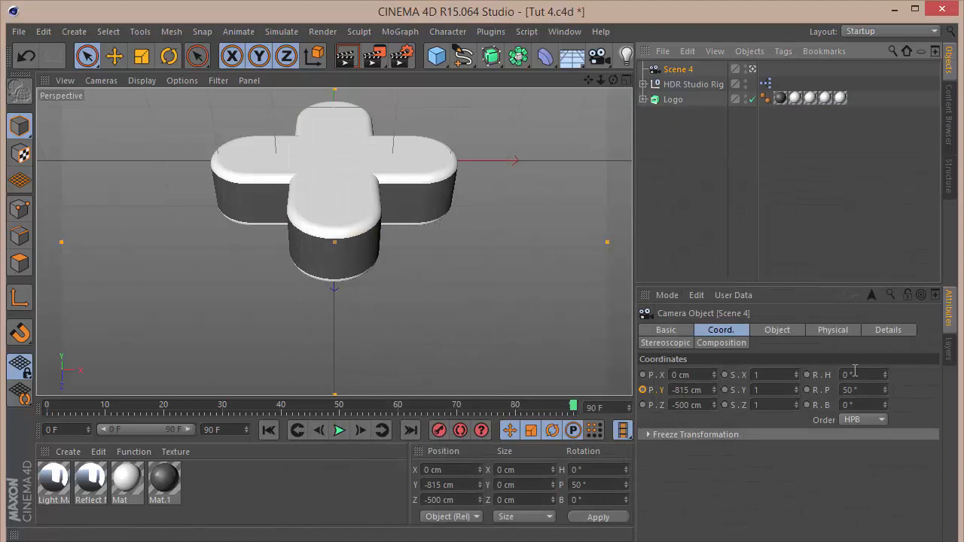
Set the camera's pitch rotation to 7°.
left_click_drag(866, 389, 695, 389)
type("7")
key("Return")
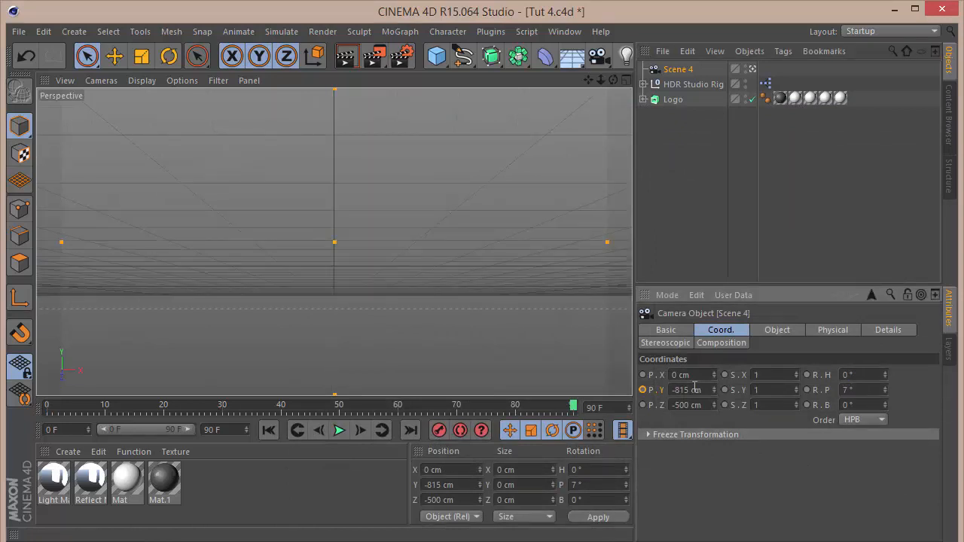
Set the camera's Z position to -1500 cm.
double_click(703, 408)
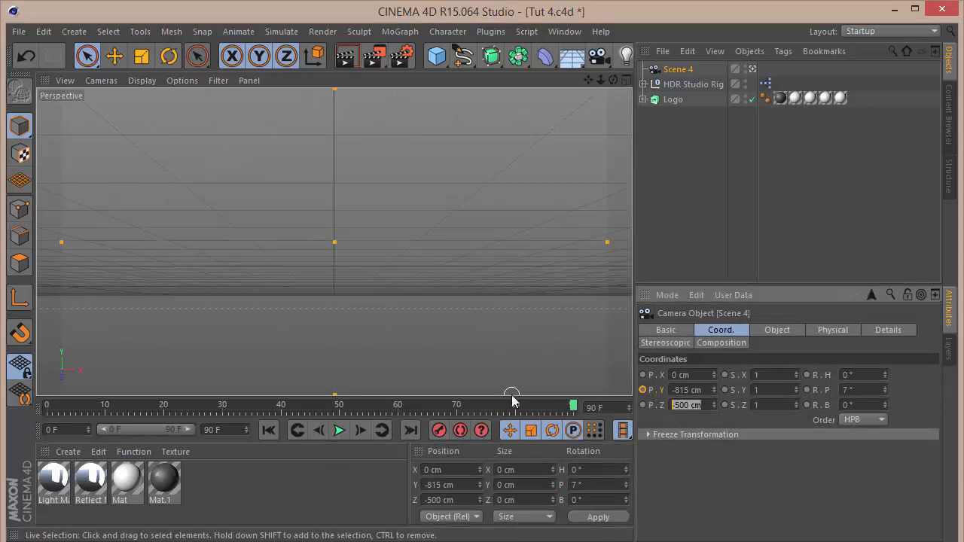
type("-1500")
key("Return")
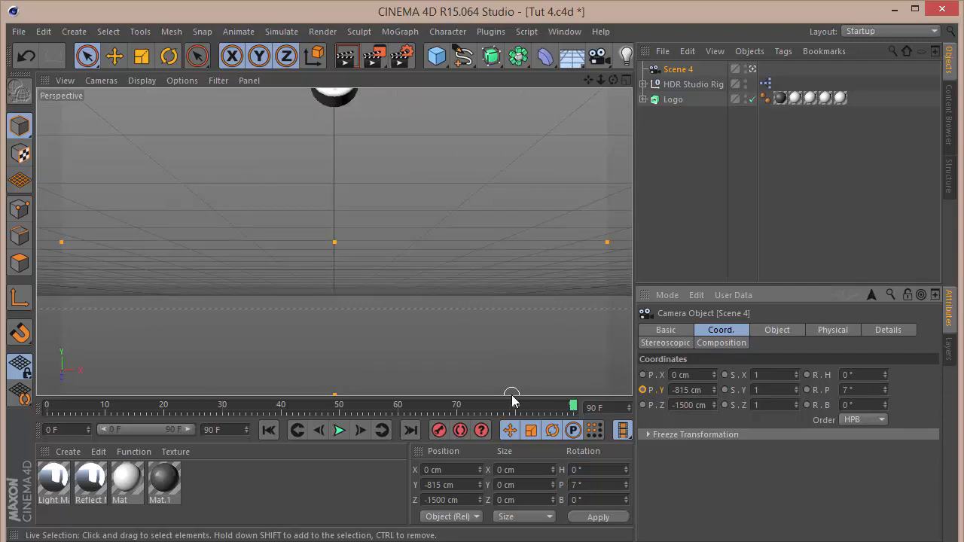
Set the camera's Y position to -100 cm.
double_click(706, 389)
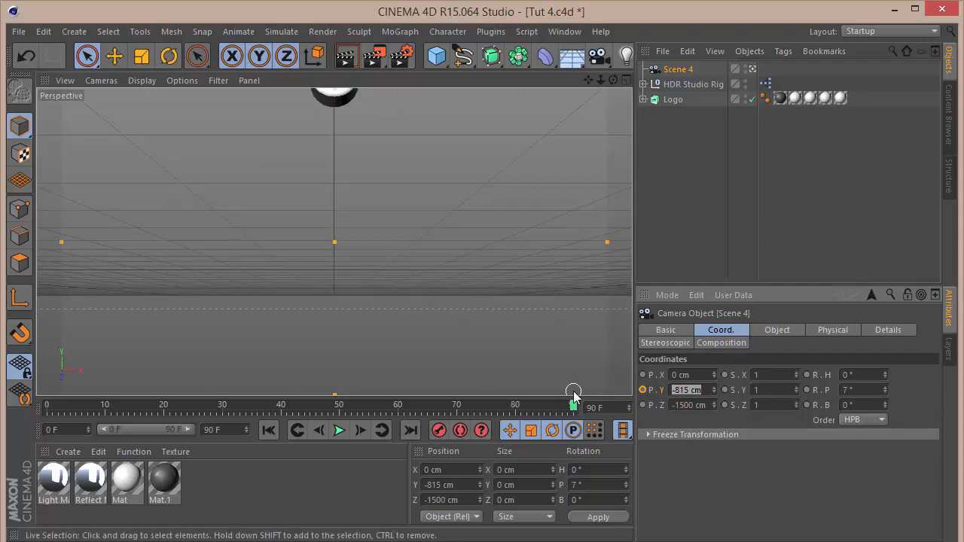
key("Return")
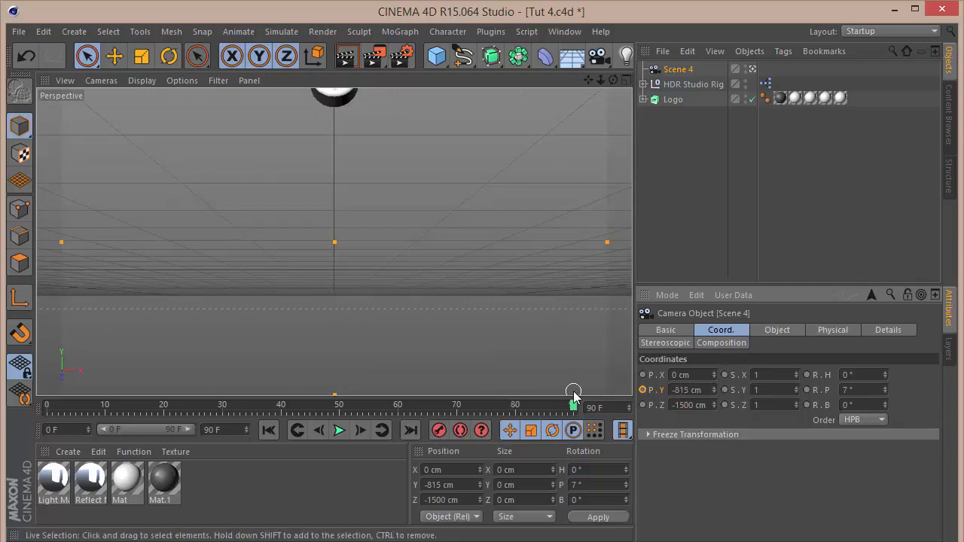
double_click(702, 390)
type("000")
key("Return")
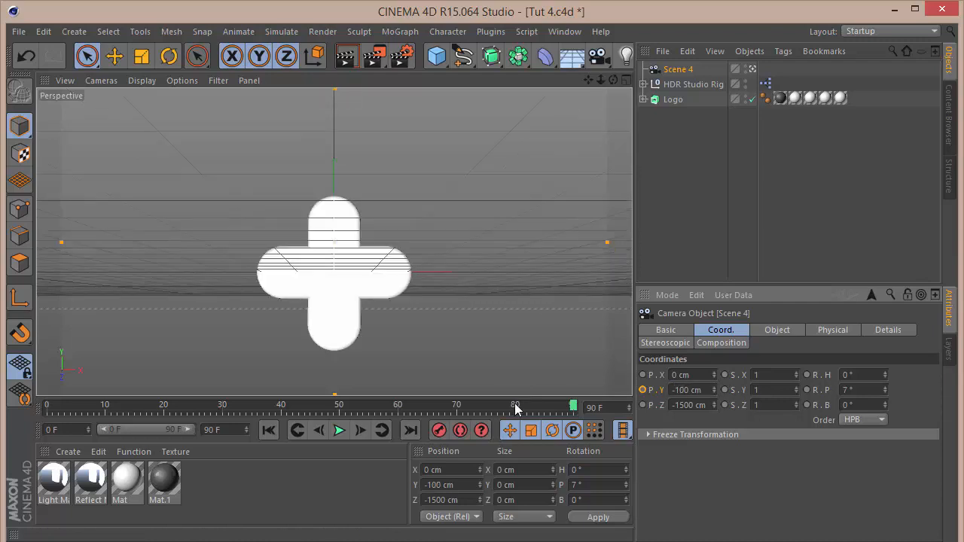
left_click(679, 389)
key("BackSpace")
key("Return")
left_click(674, 390)
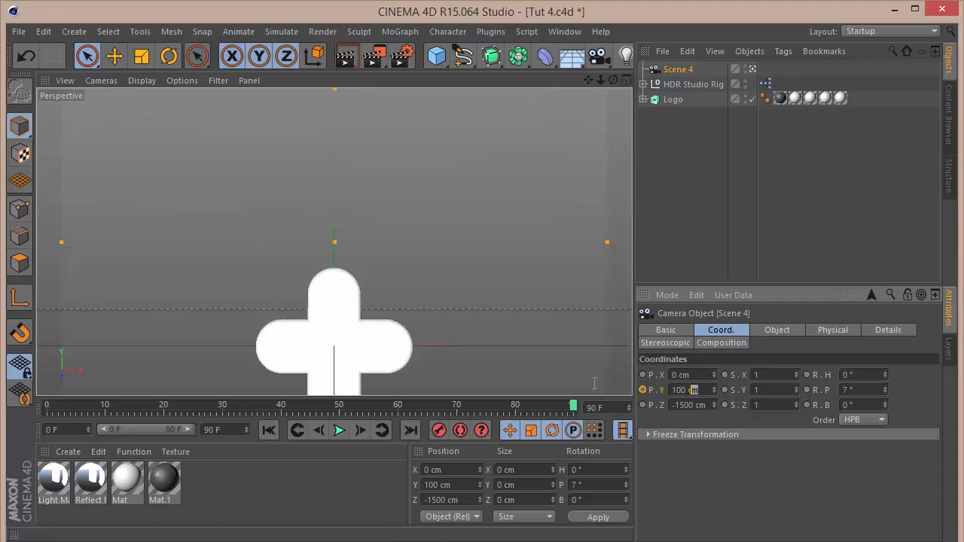
type("-")
key("Return")
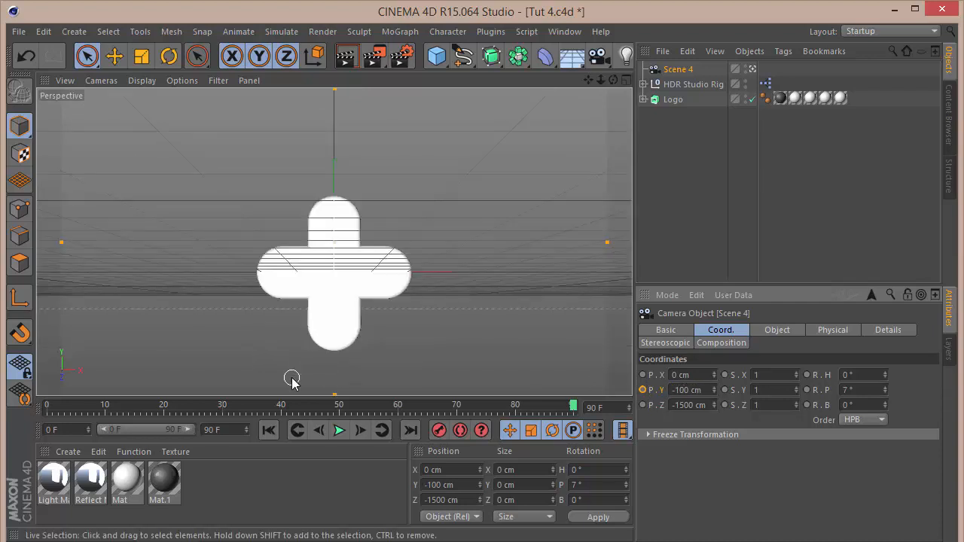
Render a preview and set the camera's focal length to 25 mm.
key("ctrl+r")
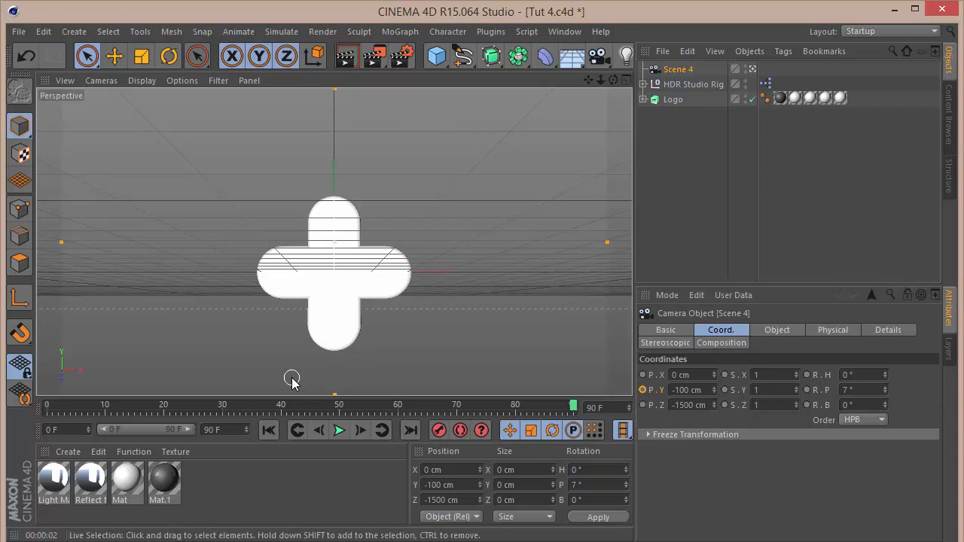
left_click(776, 330)
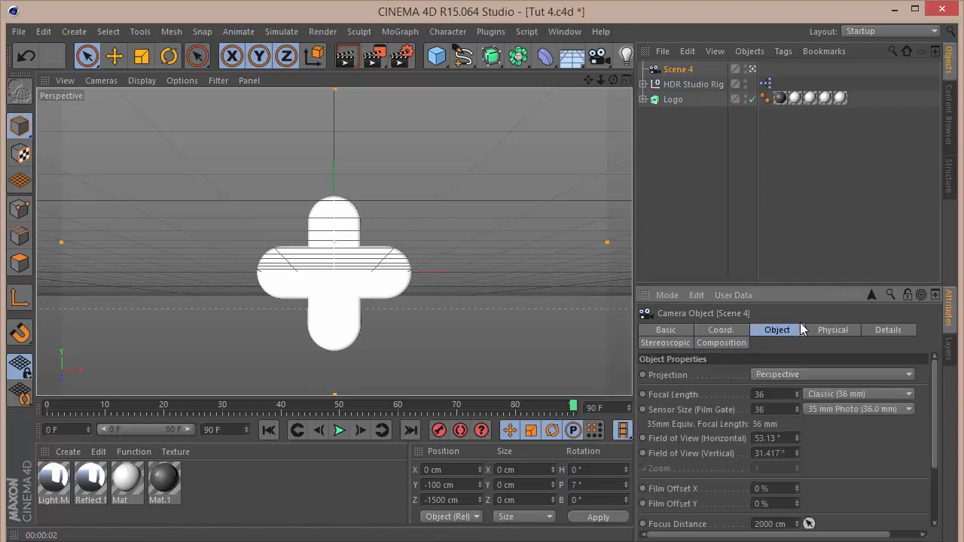
left_click(775, 394)
type("25")
key("Return")
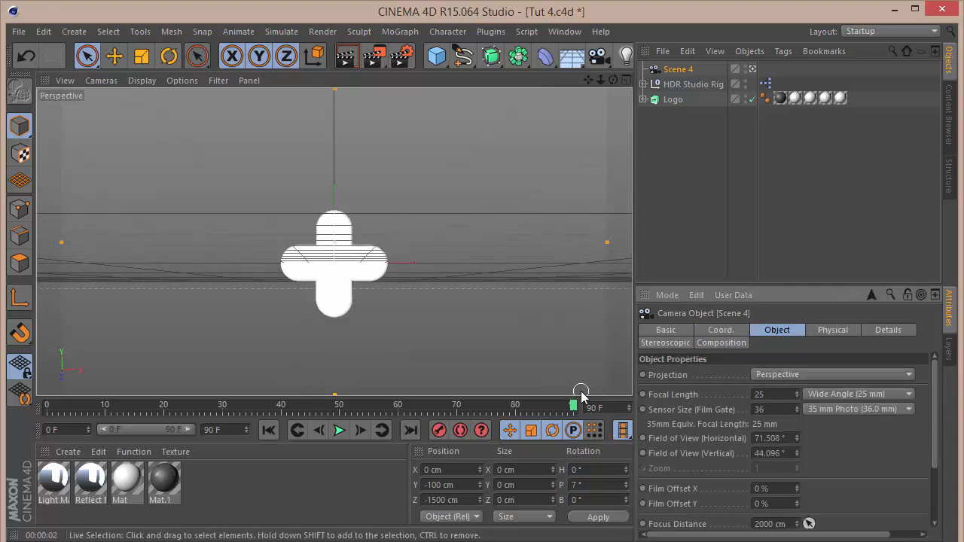
Try a 20 mm focal length before returning to 25 mm.
left_click_drag(785, 394, 513, 367)
type("20")
key("Return")
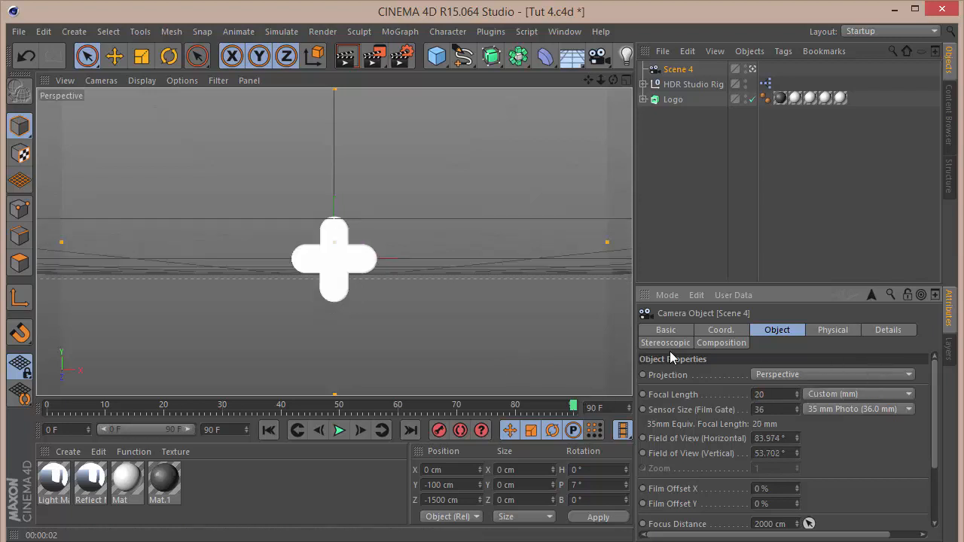
left_click_drag(791, 395, 523, 395)
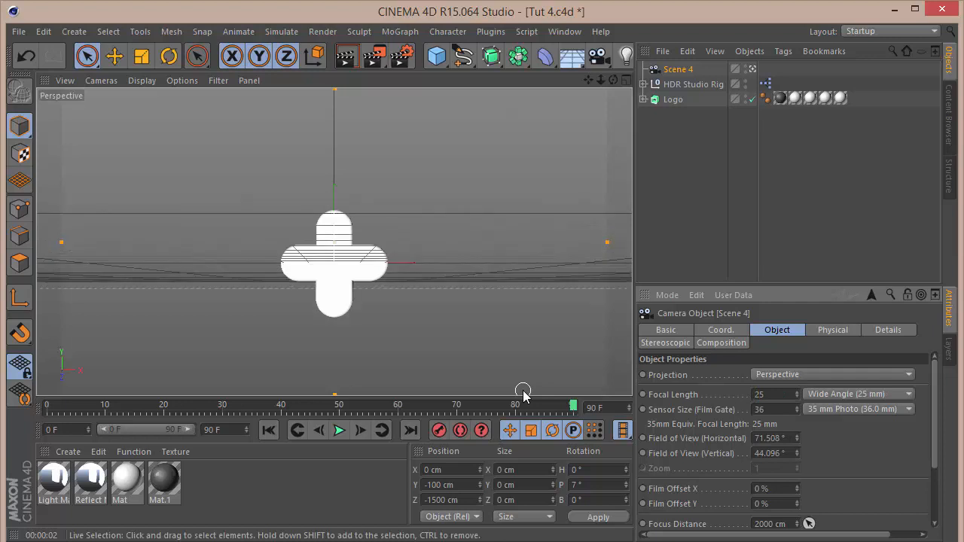
Load the SeamlessFloor.c4d preset from the Content Browser into the scene.
left_click(950, 136)
left_click(907, 49)
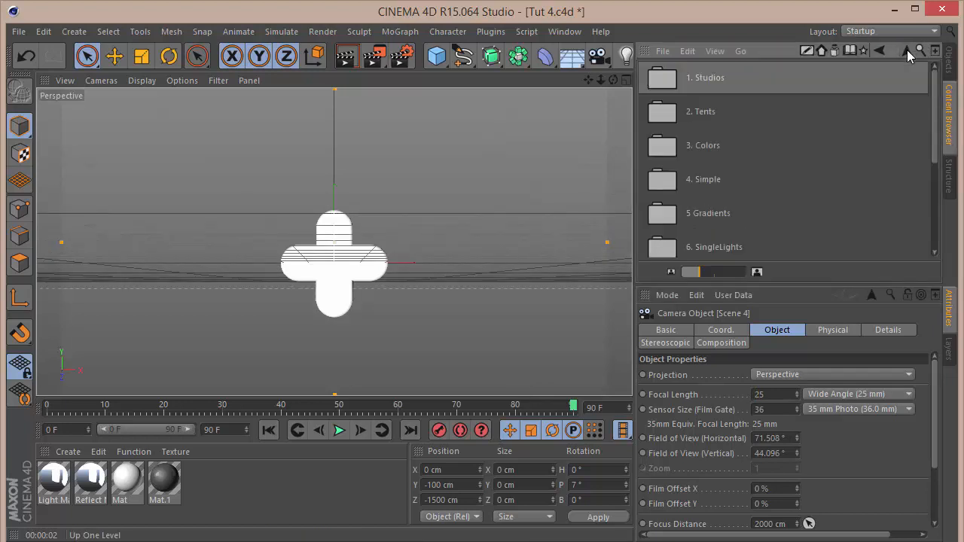
scroll(802, 205, "down", 3)
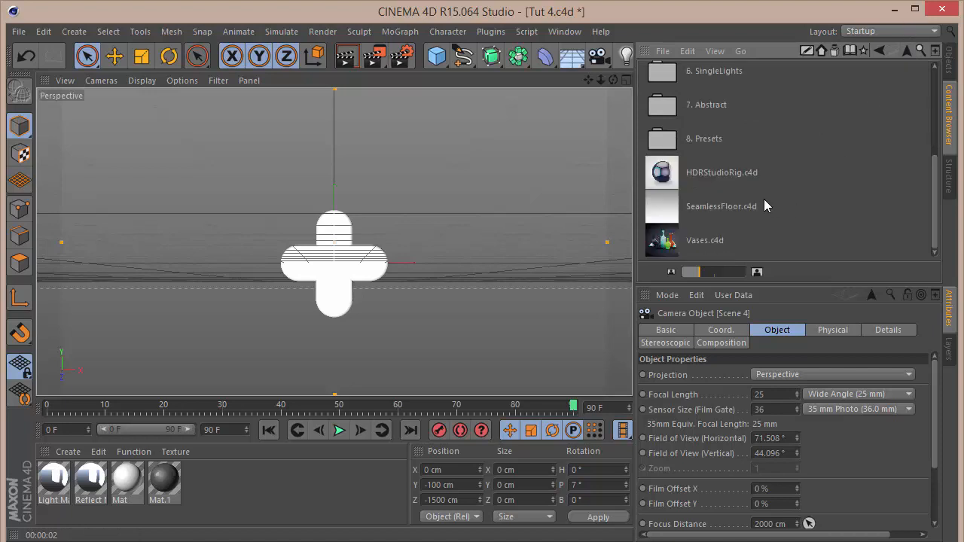
double_click(723, 205)
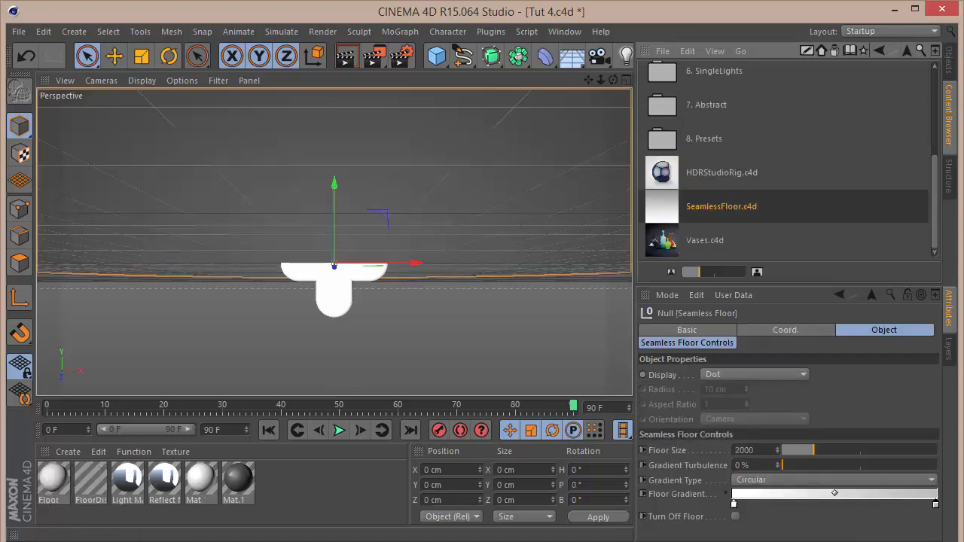
Move the seamless floor down to a Y position of -215 cm.
left_click(950, 61)
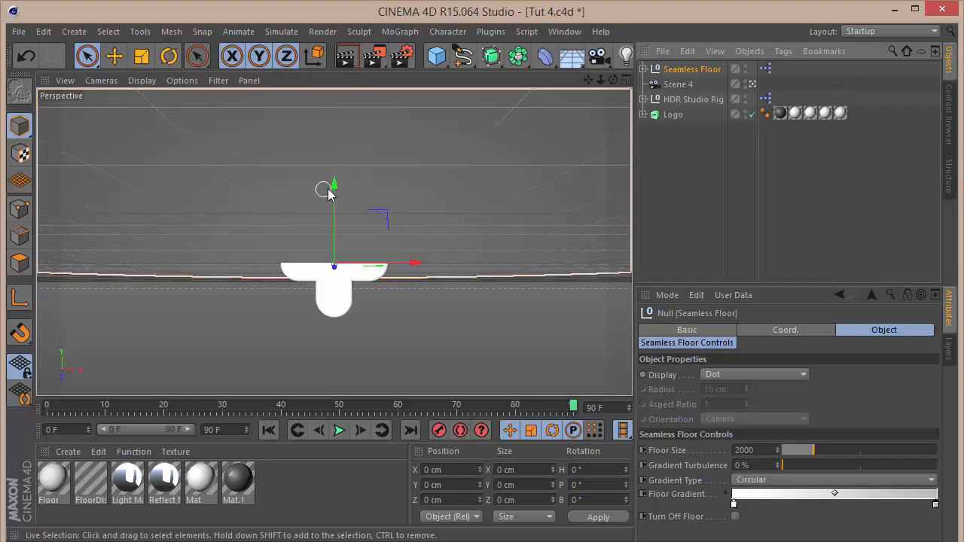
left_click_drag(335, 193, 339, 247)
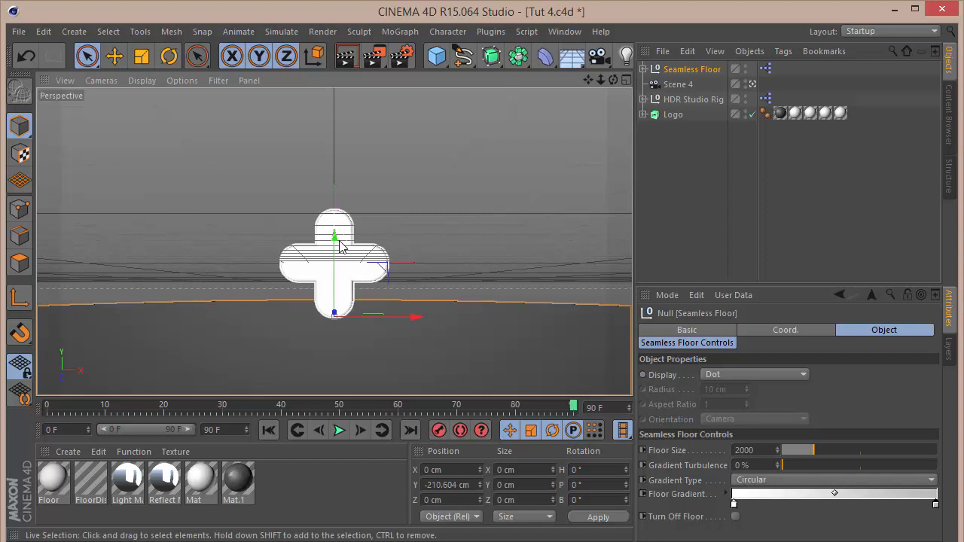
key("F4")
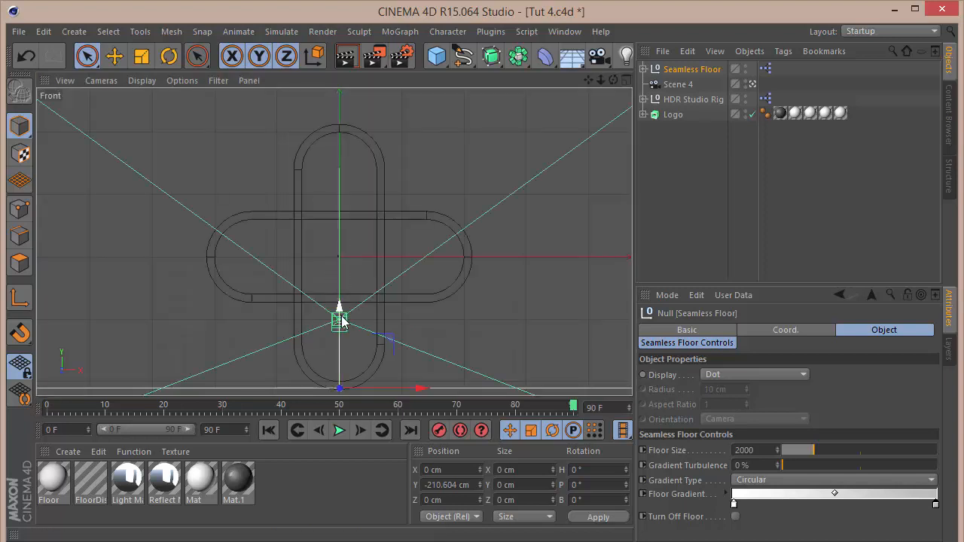
left_click_drag(341, 319, 341, 319)
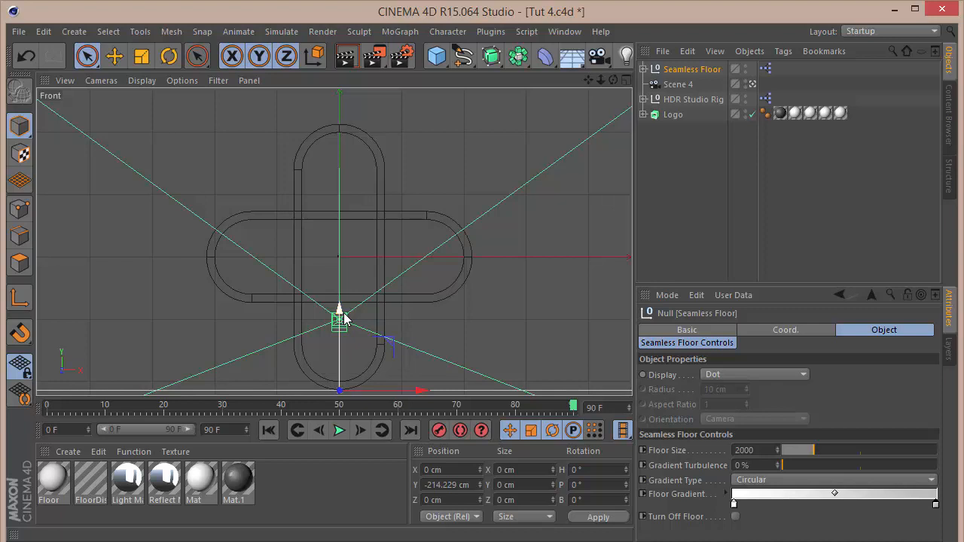
left_click(471, 485)
type("-21")
key("F1")
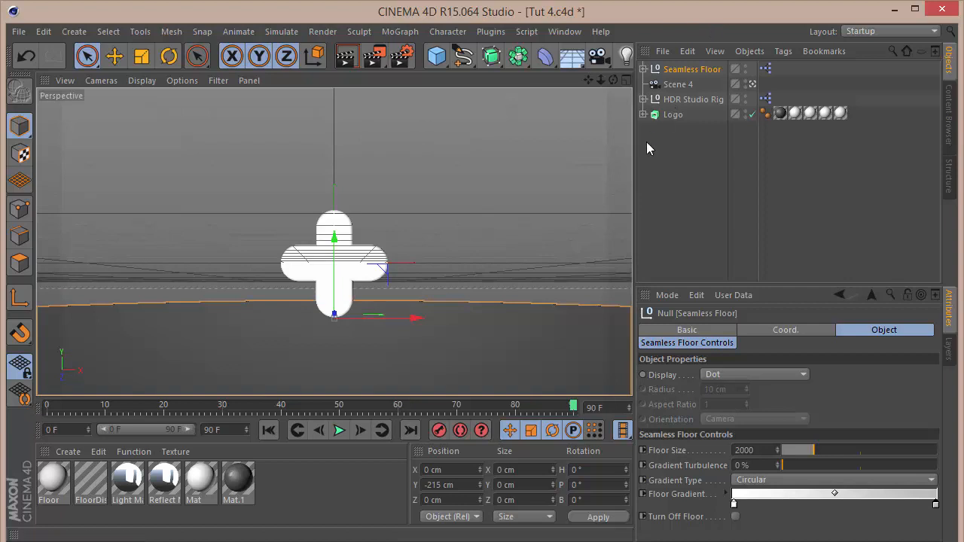
Expand the Seamless Floor and turn off the Background object's visibility in the renderer.
left_click(643, 99)
left_click(643, 98)
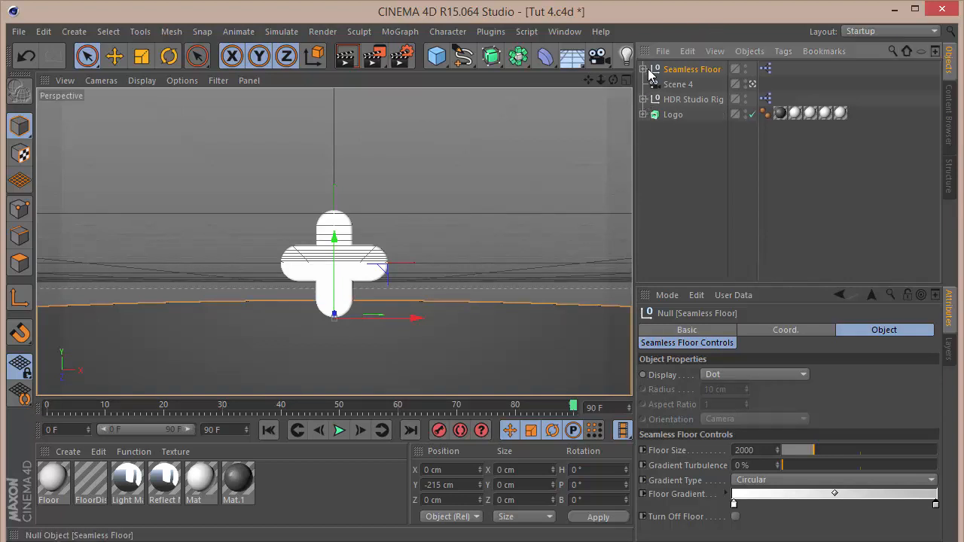
left_click(644, 69)
left_click(691, 98)
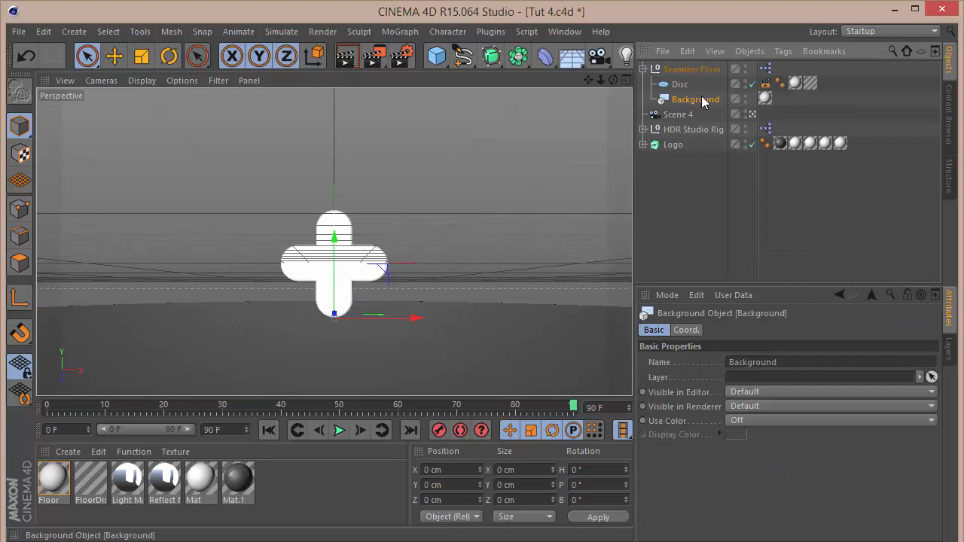
left_click(744, 102)
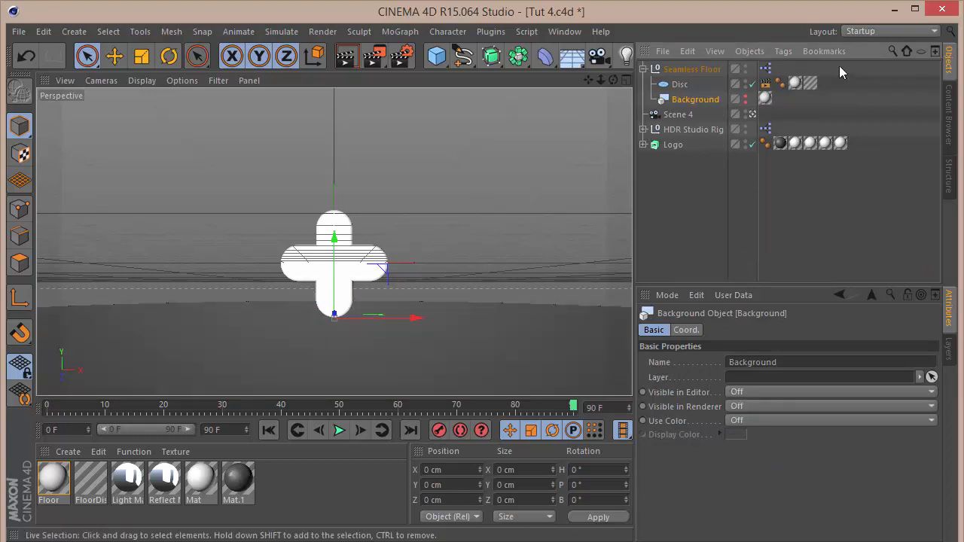
Set the floor gradient's left knot colour to R 45, G 0, B 45.
left_click(706, 69)
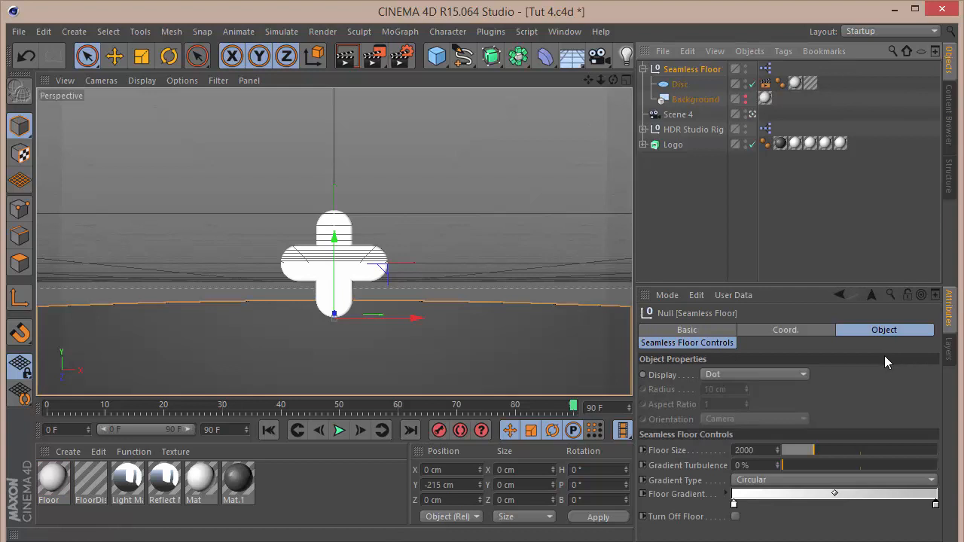
left_click(733, 505)
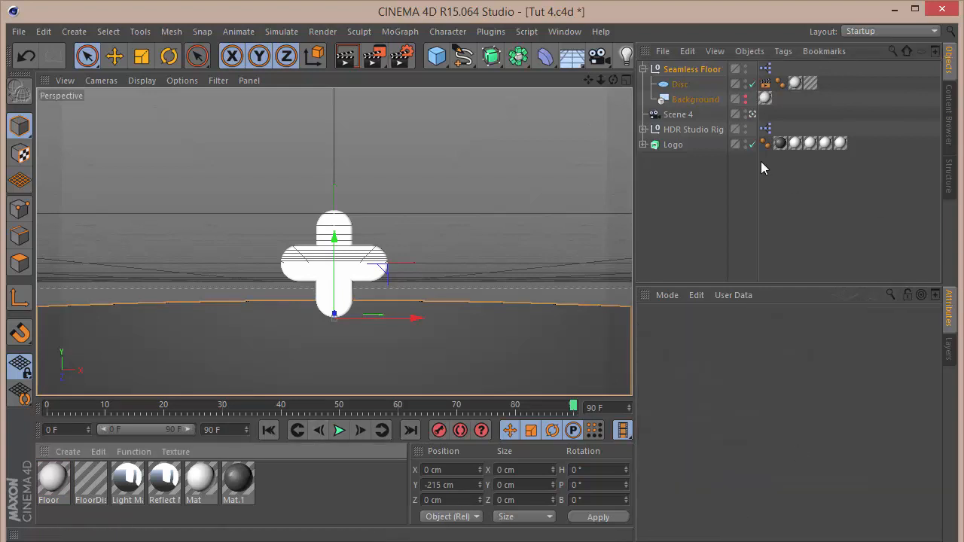
left_click(682, 69)
double_click(733, 504)
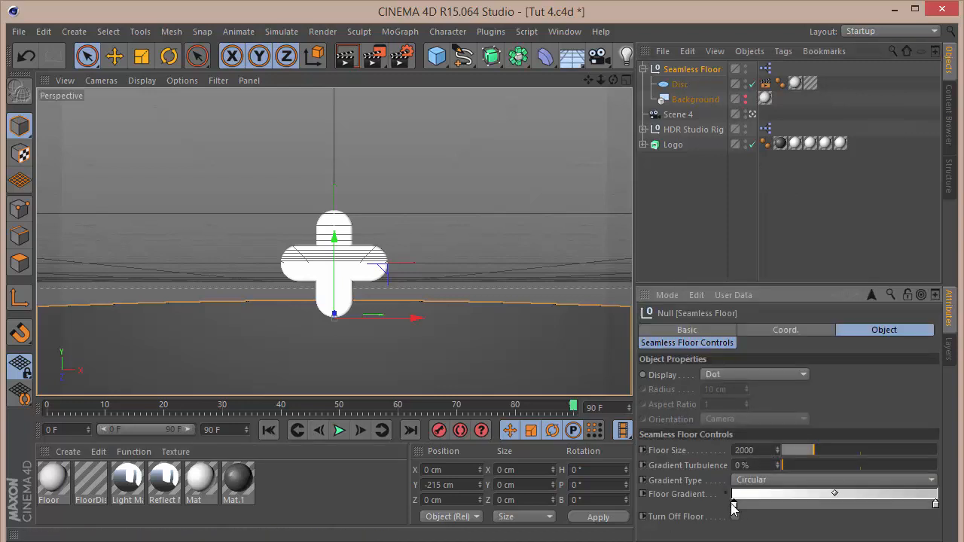
left_click_drag(779, 450, 564, 446)
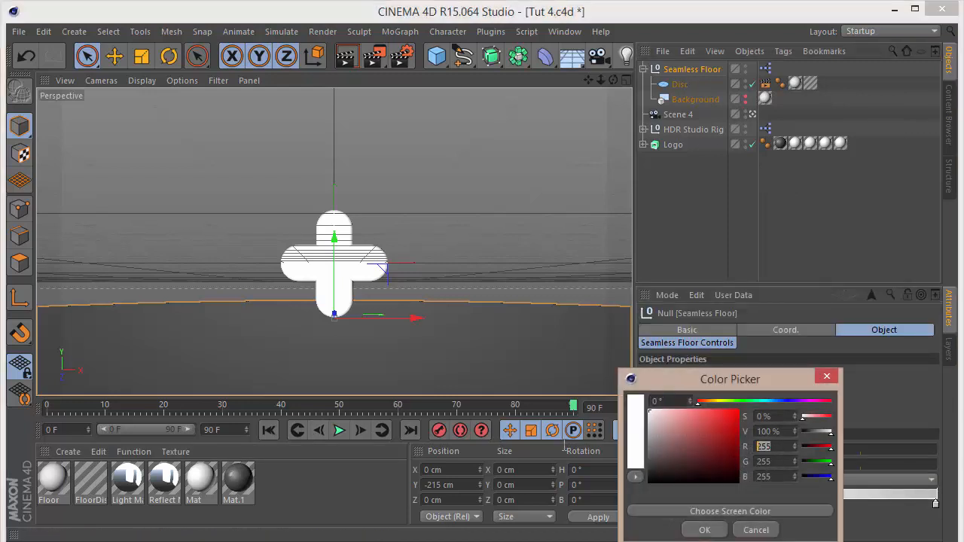
type("45")
key("Return")
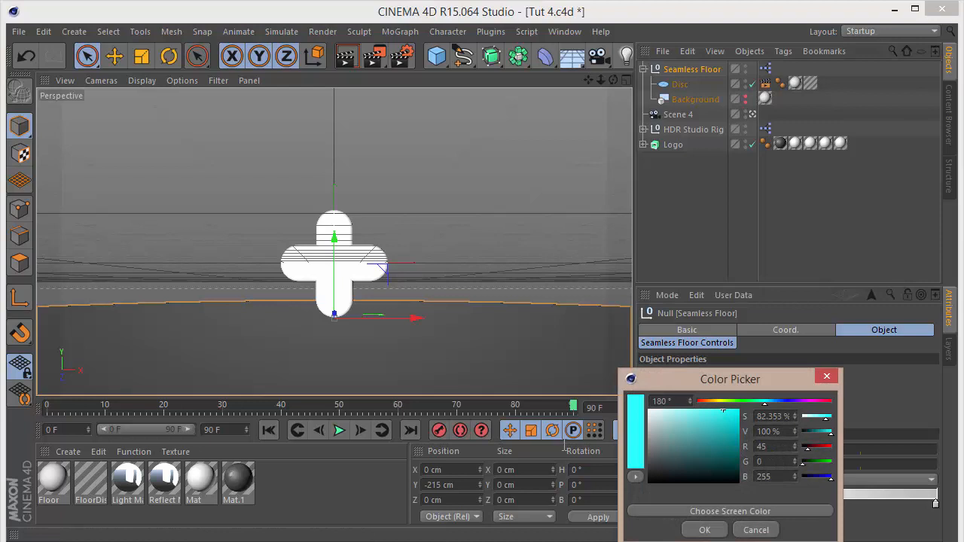
key("Tab")
type("45")
key("Return")
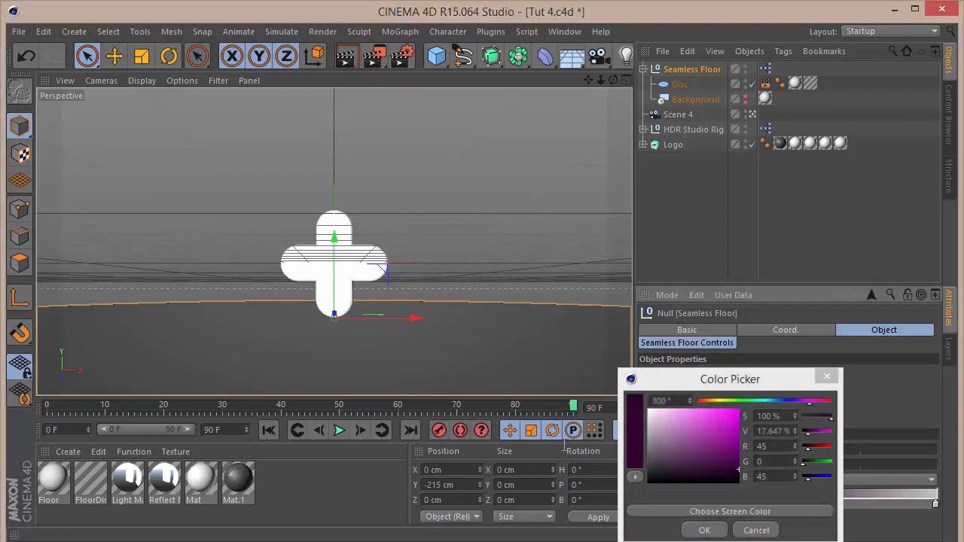
left_click(704, 530)
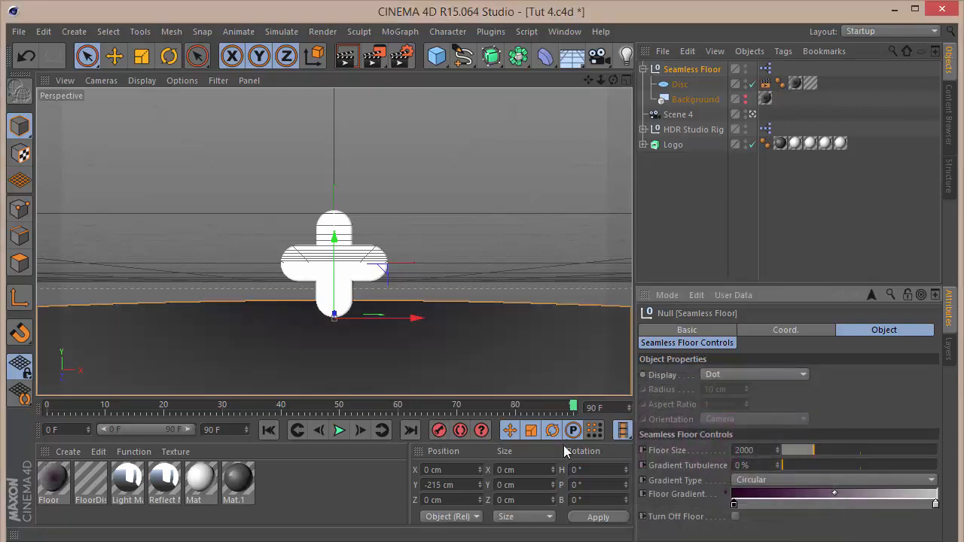
Set the floor gradient's right knot to a darker purple, about R 33, G 0, B 33.
double_click(936, 504)
double_click(951, 446)
type("45")
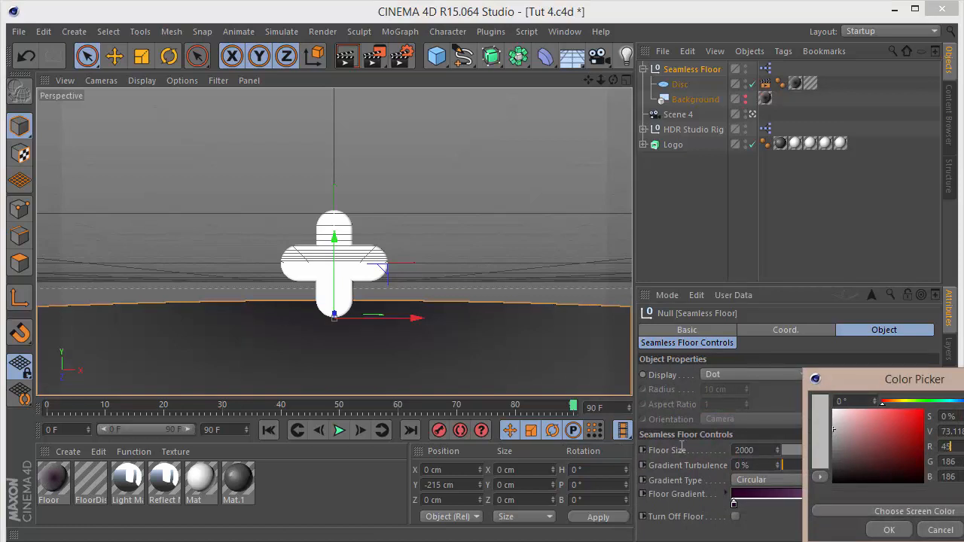
key("Tab")
type("0")
key("Tab")
type("45")
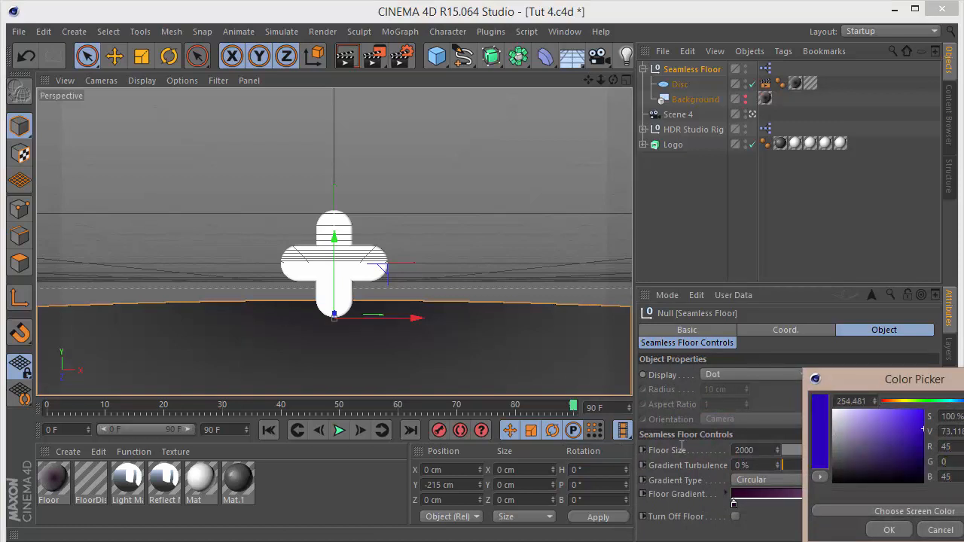
key("Tab")
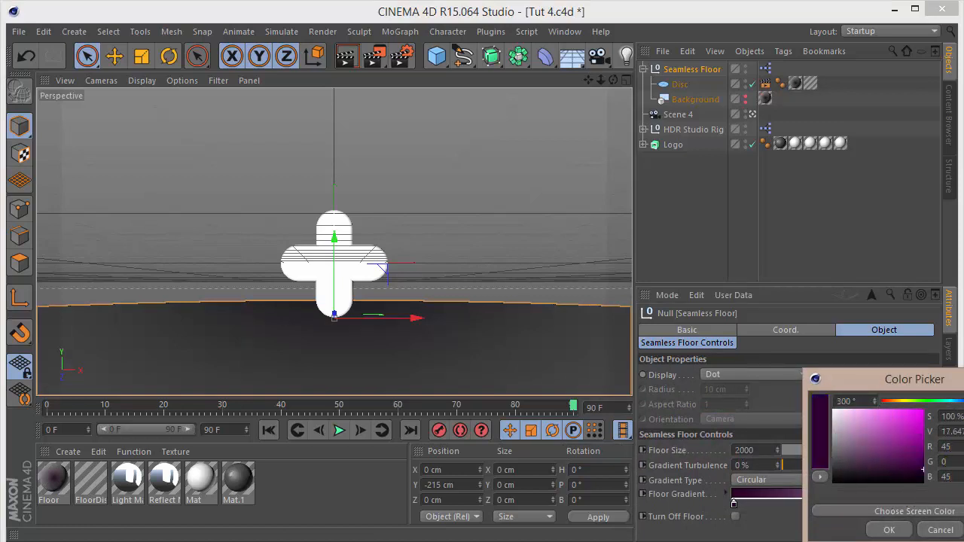
left_click_drag(952, 371, 951, 342)
left_click_drag(857, 351, 714, 313)
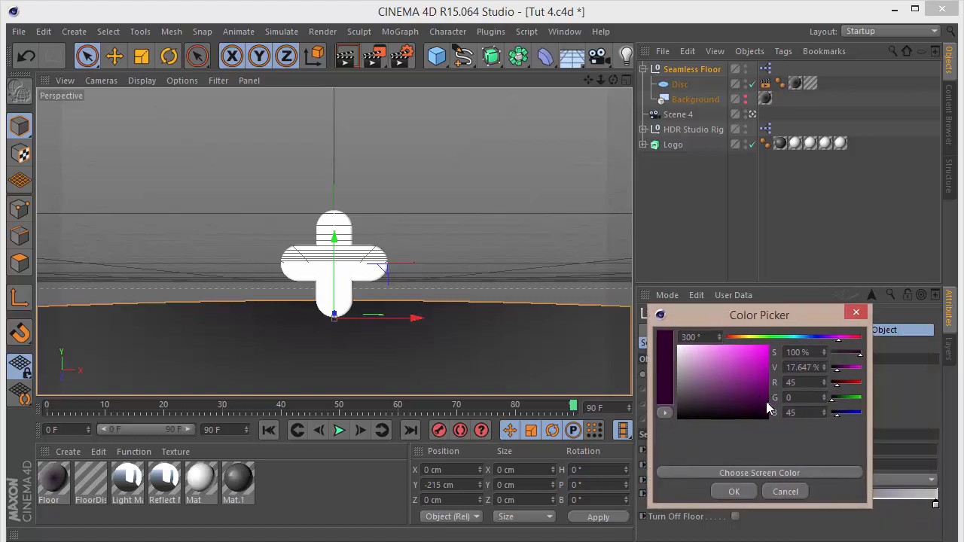
left_click_drag(768, 403, 773, 413)
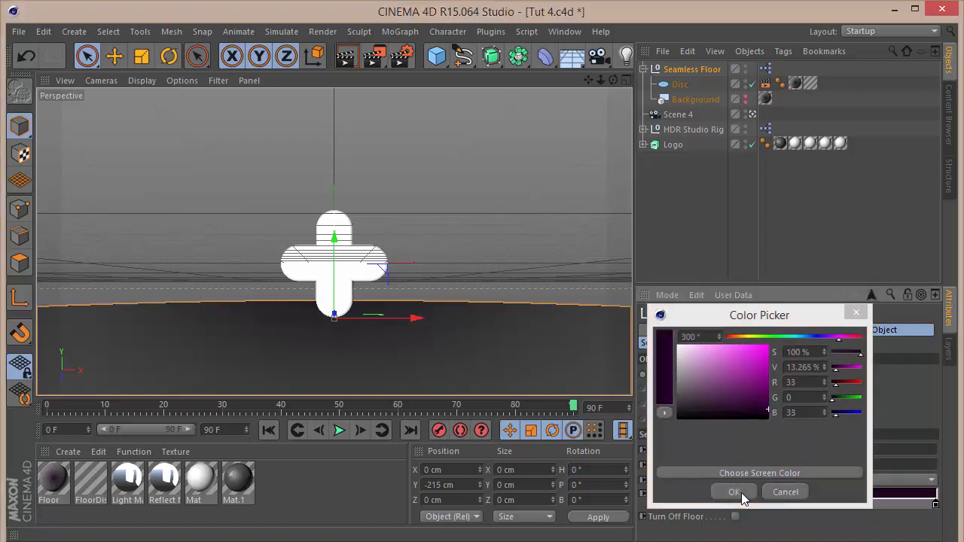
left_click(741, 492)
Brighten the gradient's left knot colour to R 72, G 0, B 72.
double_click(734, 504)
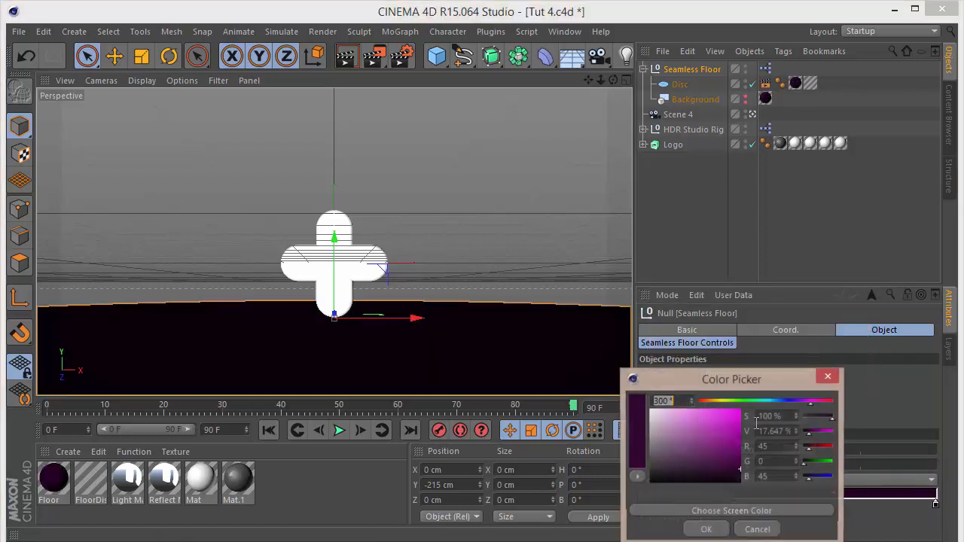
left_click(745, 462)
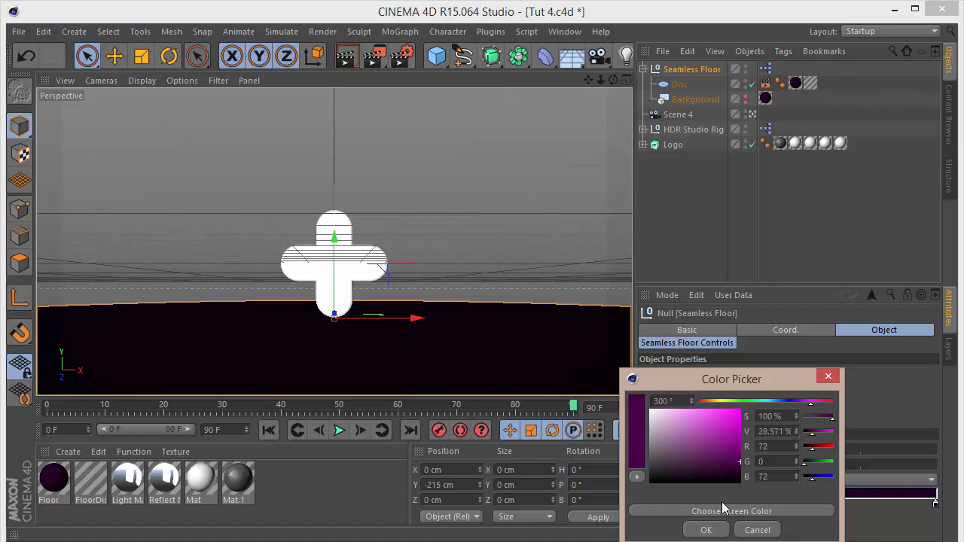
left_click(706, 530)
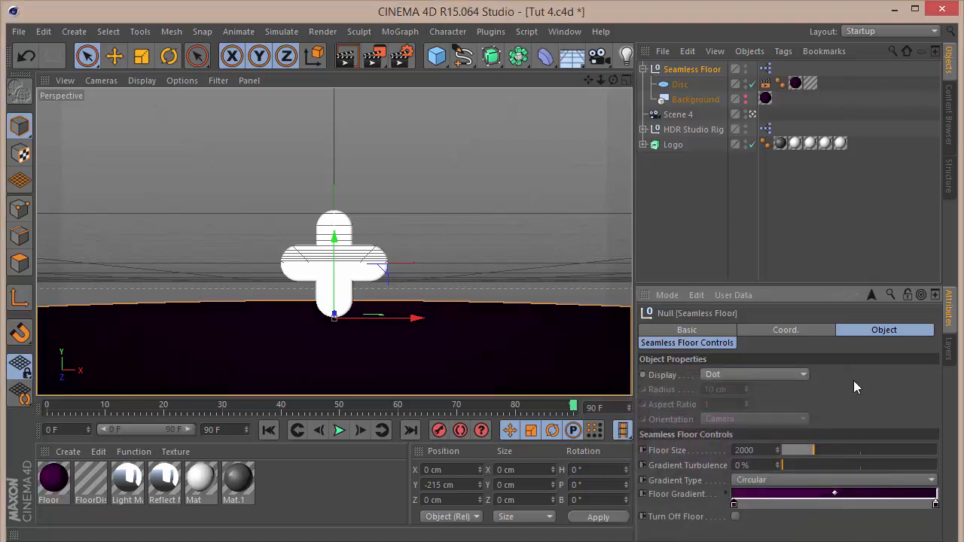
Render a preview of the scene in the viewport.
key("ctrl+r")
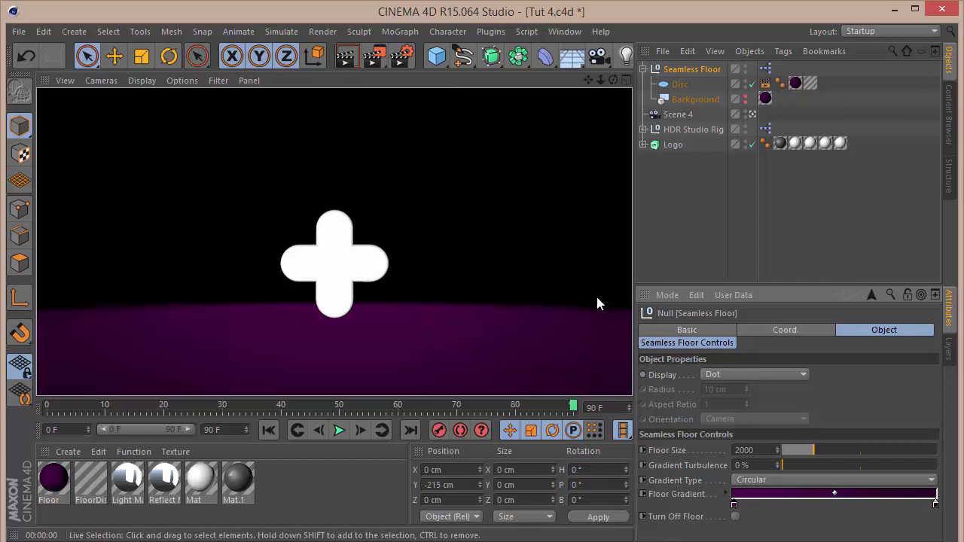
left_click(711, 201)
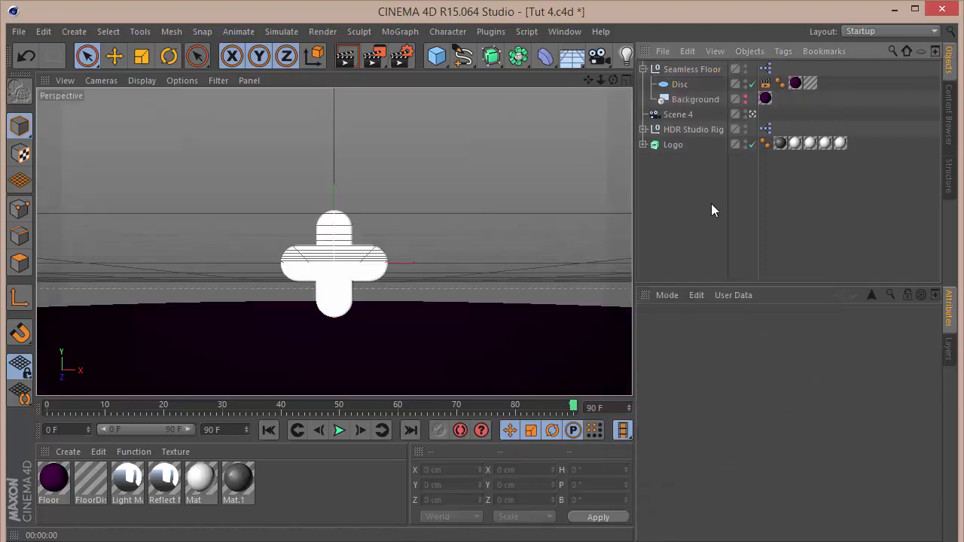
Delete the FloorDisk texture tag from the floor's Disc object.
left_click(679, 85)
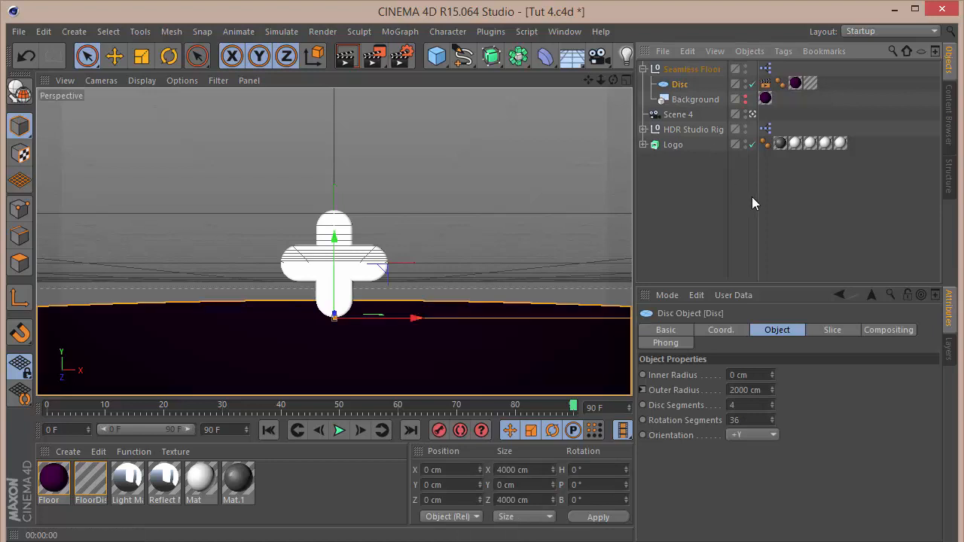
left_click(811, 83)
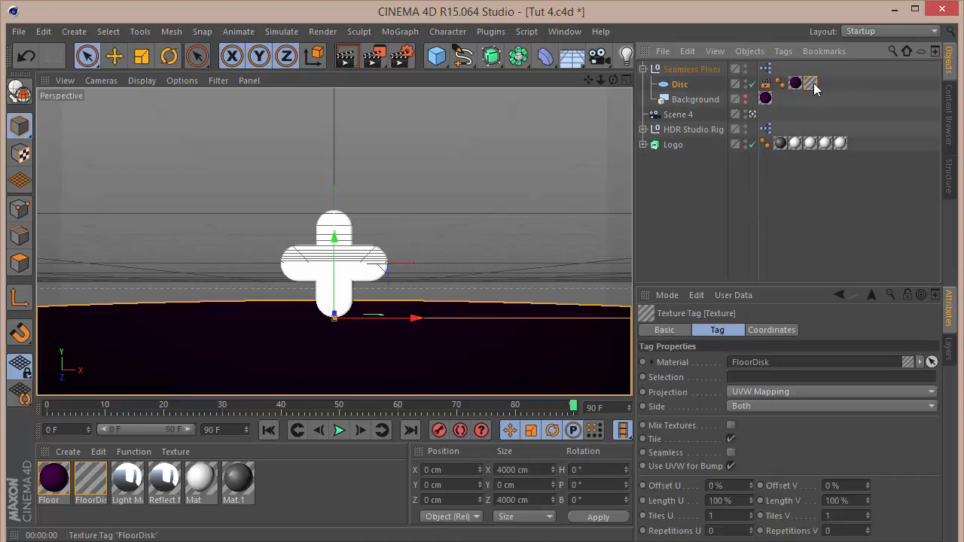
key("Delete")
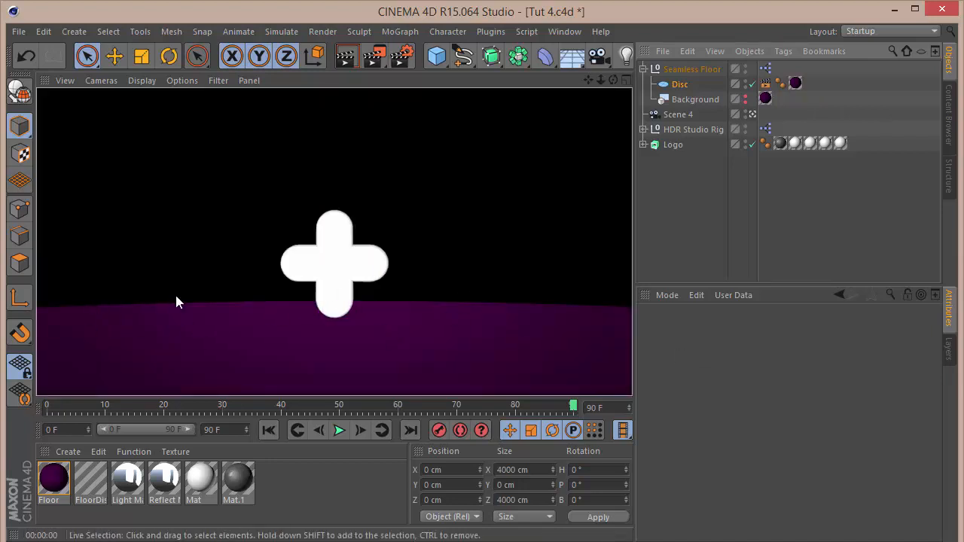
Open the FloorDisk material in the Material Editor to inspect it.
double_click(90, 480)
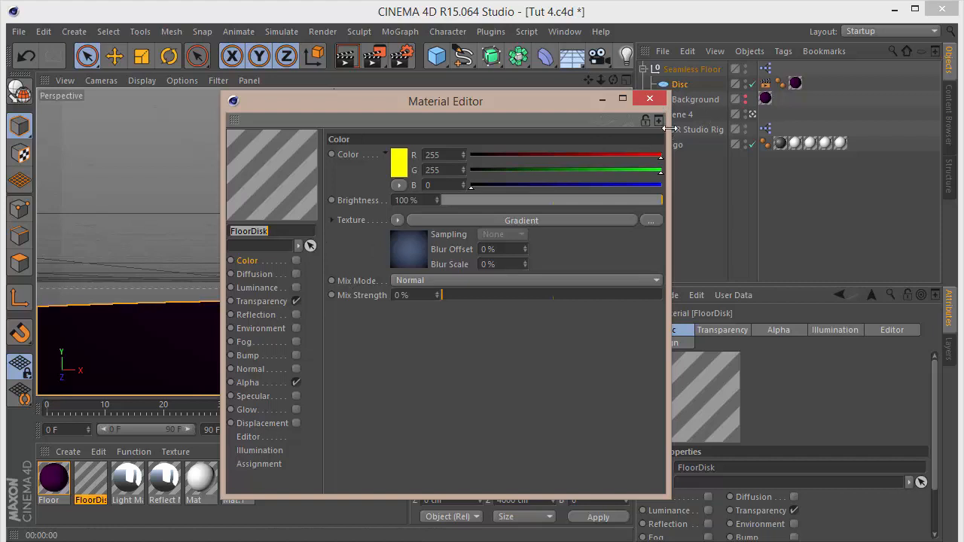
left_click(651, 100)
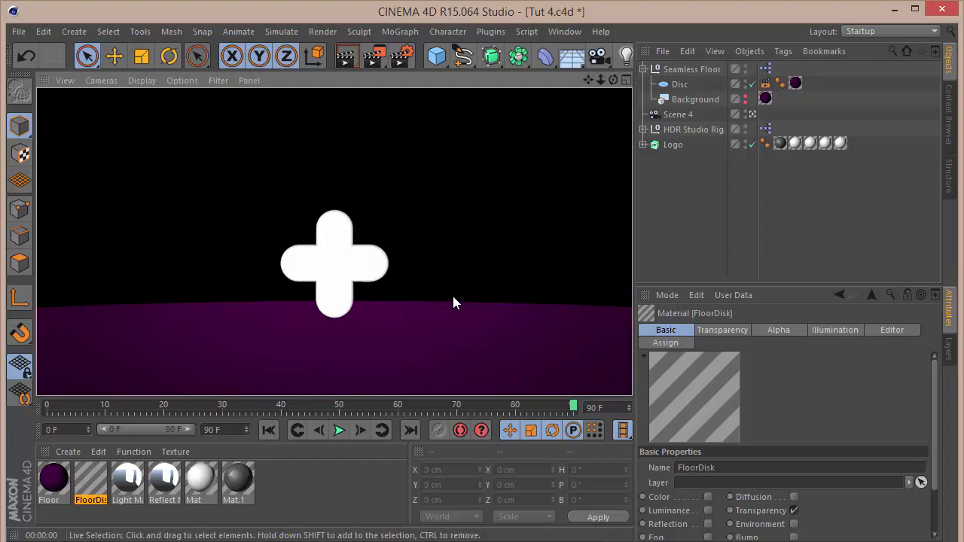
Select the Logo object and set the scene's end frame to 60, returning to frame 0.
left_click(764, 203)
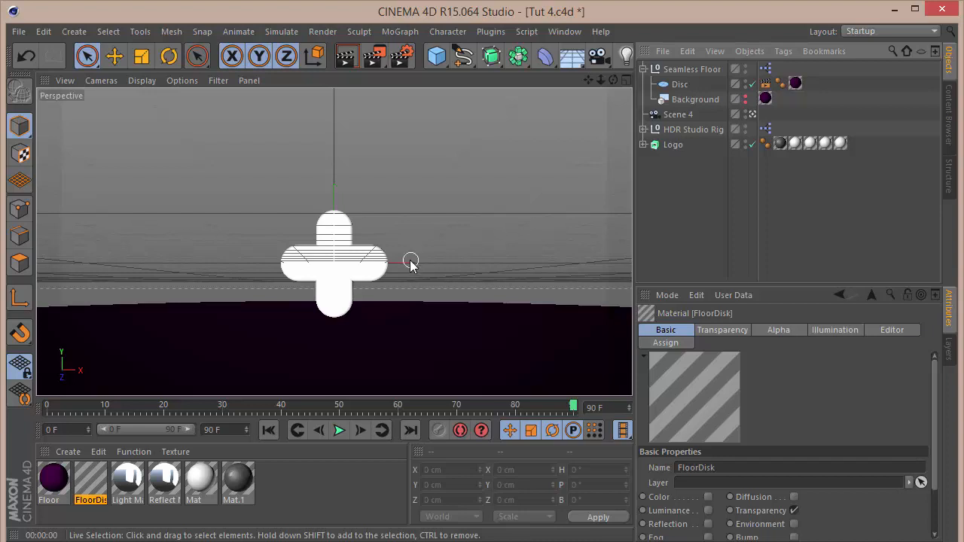
left_click(673, 144)
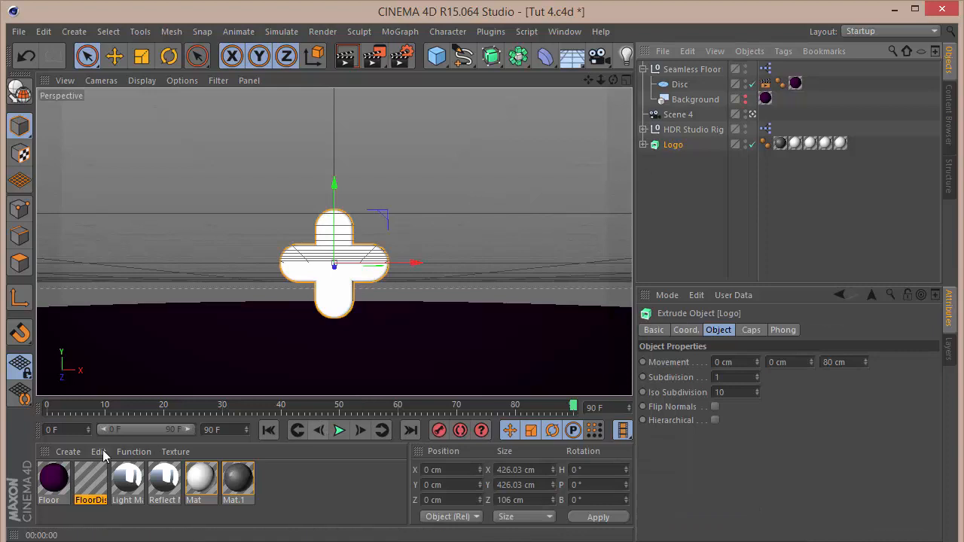
left_click(236, 428)
key("ctrl+a")
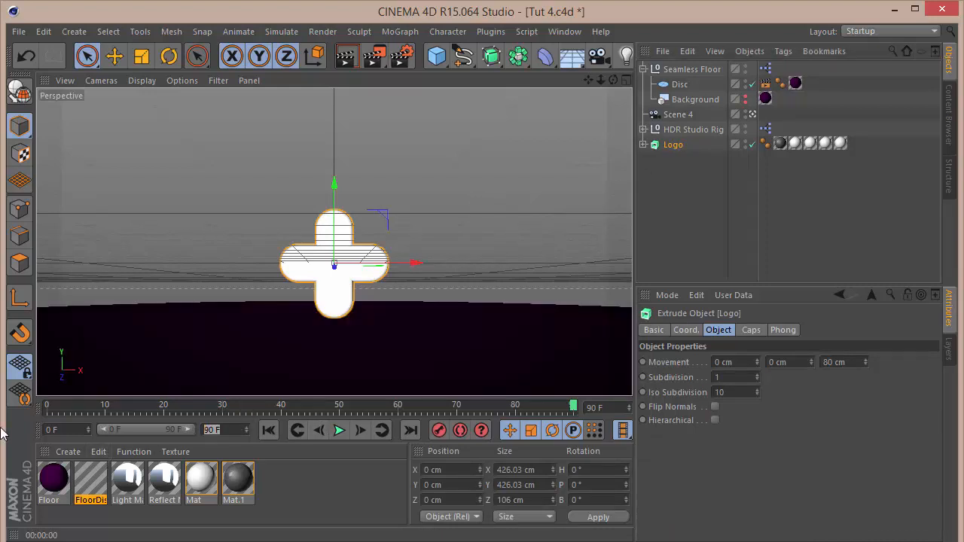
type("60")
key("Return")
left_click(48, 412)
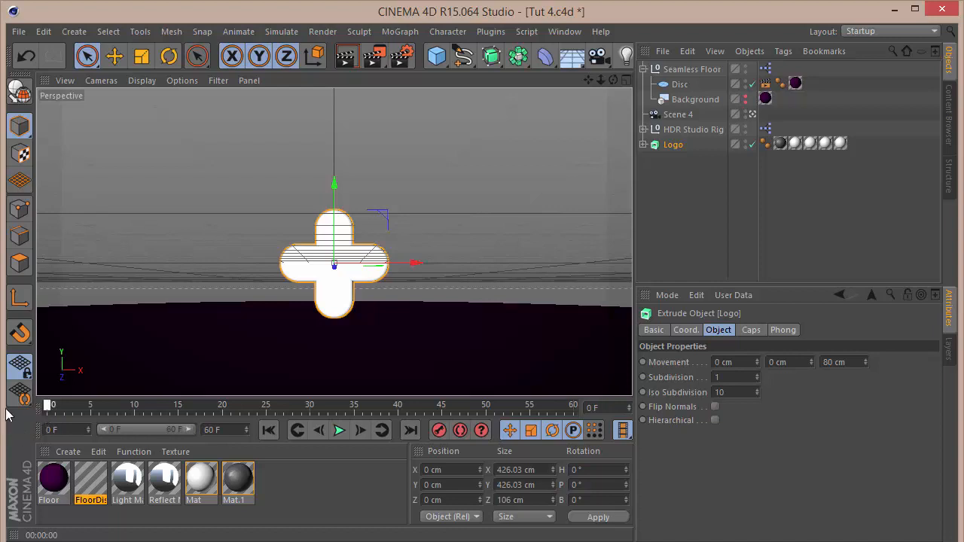
At frame 0, set the logo's pitch rotation to -20° and its Y position to 300 cm.
left_click(750, 332)
left_click(686, 331)
left_click(843, 376)
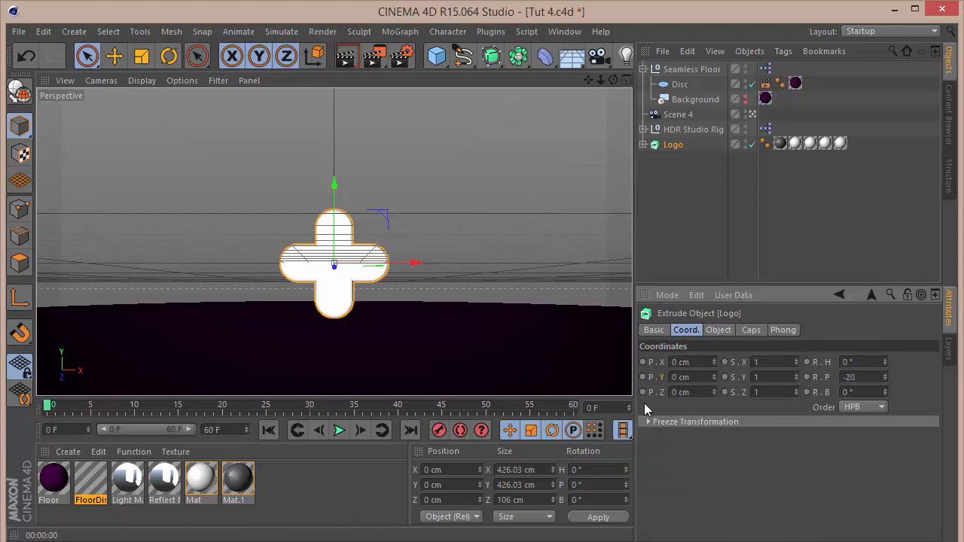
key("Return")
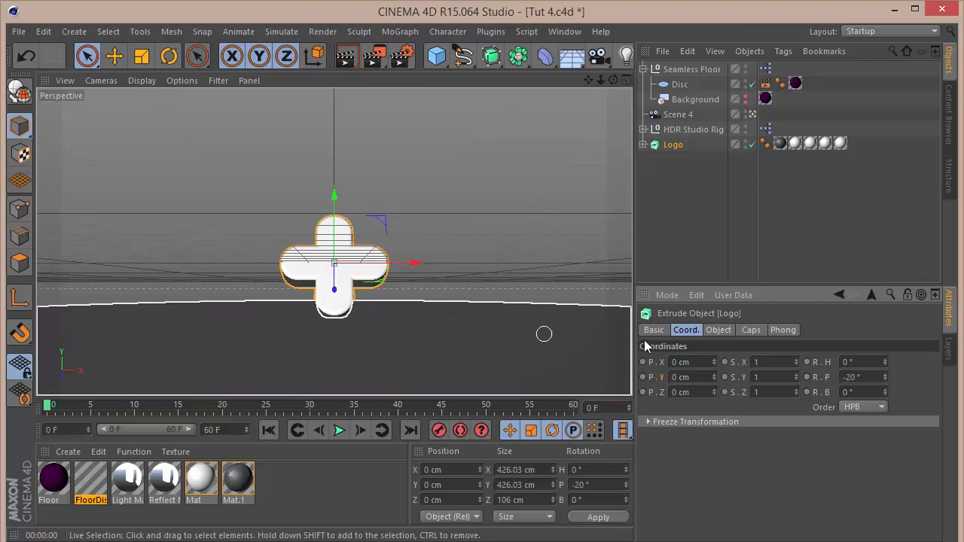
left_click_drag(713, 376, 713, 225)
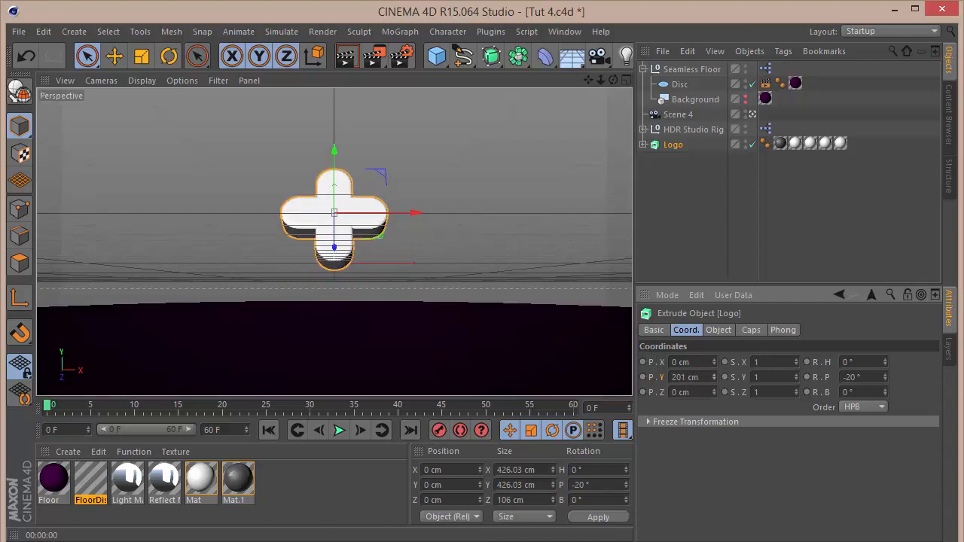
double_click(706, 376)
type("300")
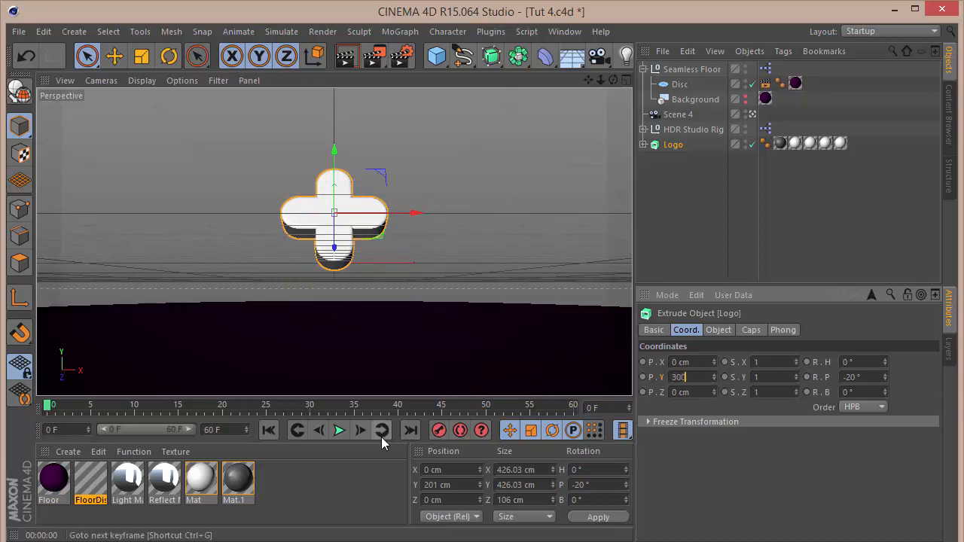
key("Return")
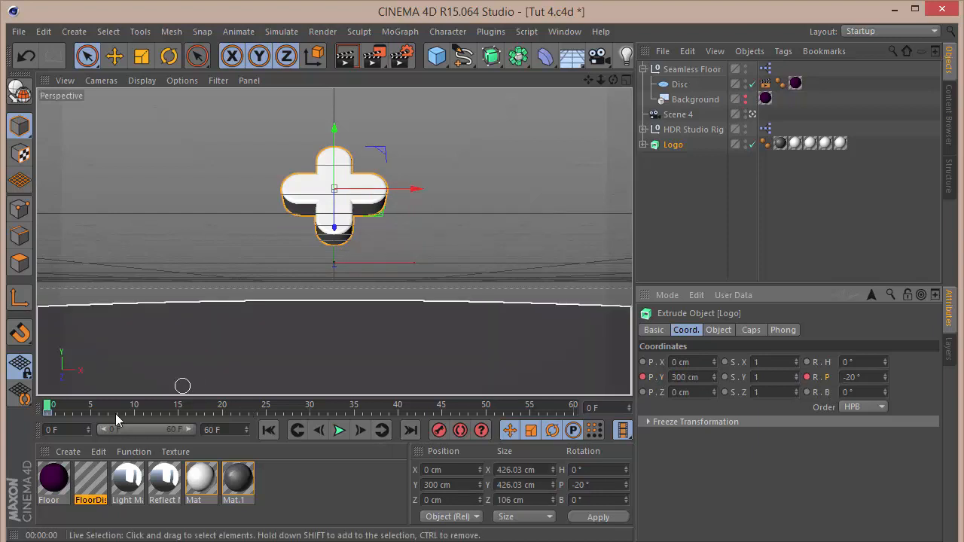
At frame 60, set the logo's Y position and pitch to 0 and keyframe both values.
left_click_drag(50, 407, 576, 408)
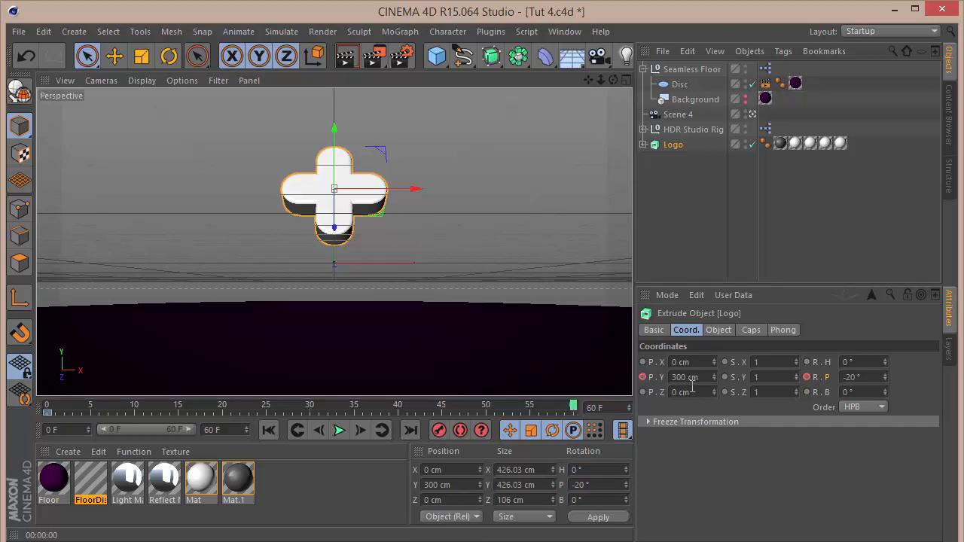
left_click(705, 375)
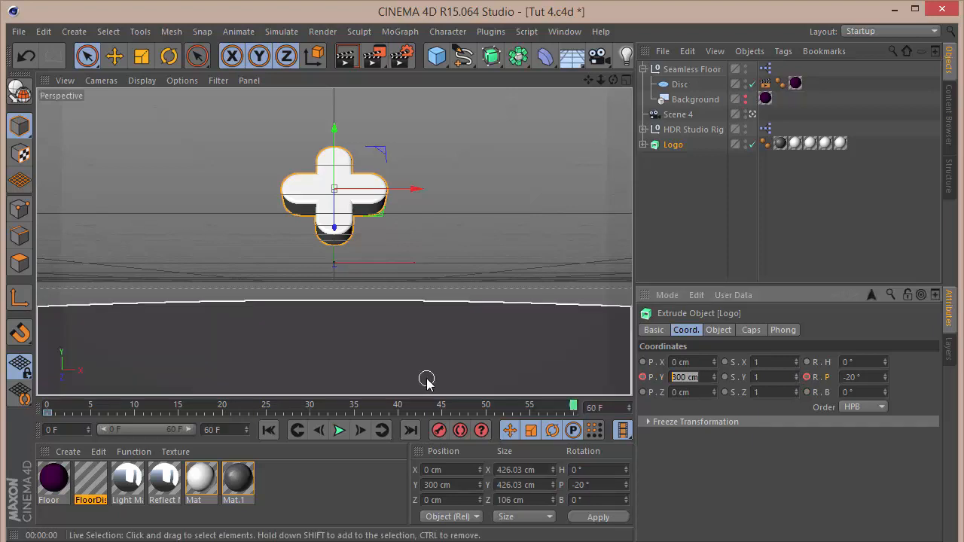
type("0")
key("Tab")
key("Tab")
key("Tab")
key("Tab")
key("Tab")
key("Tab")
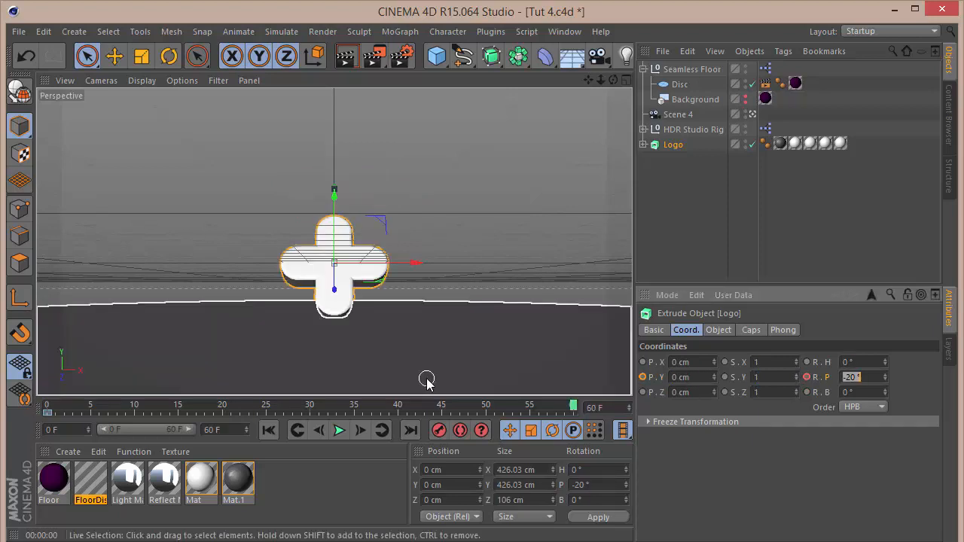
type("0")
key("Return")
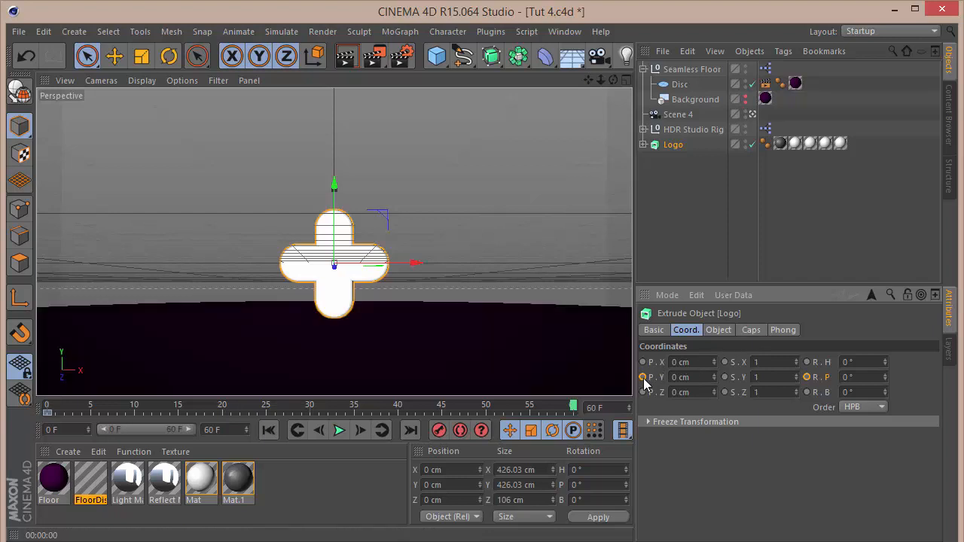
left_click(642, 377)
left_click(807, 377)
Open the logo's F-curves and set its keys to linear interpolation.
right_click(674, 146)
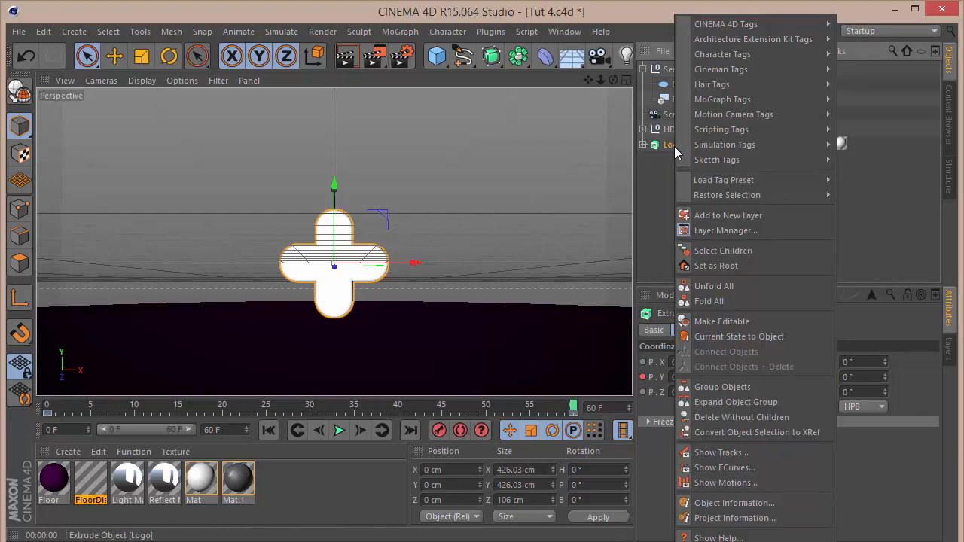
left_click(746, 467)
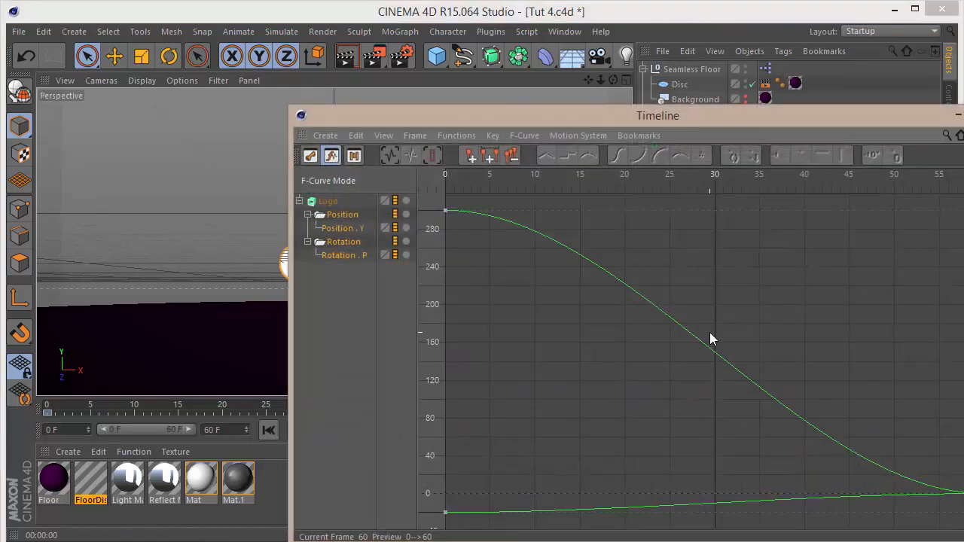
left_click(544, 156)
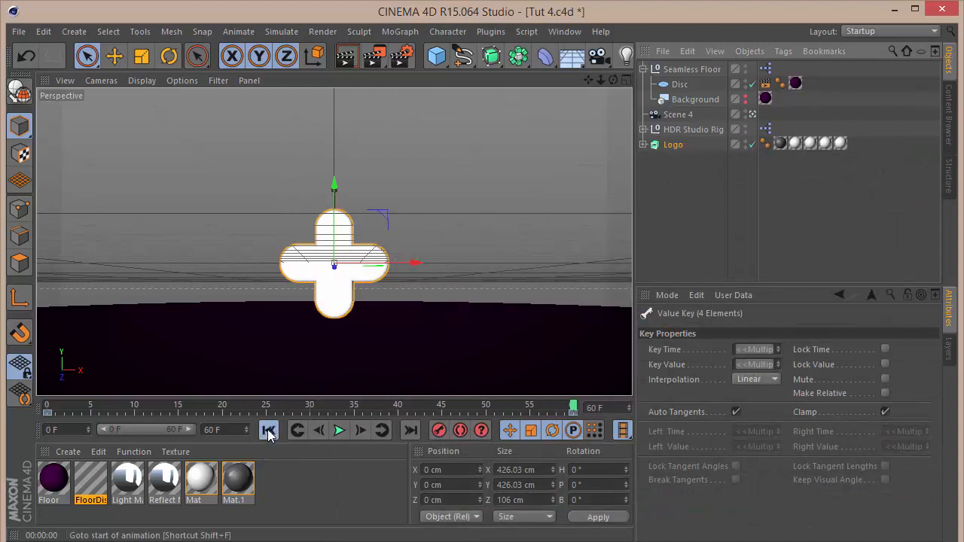
Play back the logo animation from the start and scrub through the timeline.
left_click(268, 430)
left_click(340, 430)
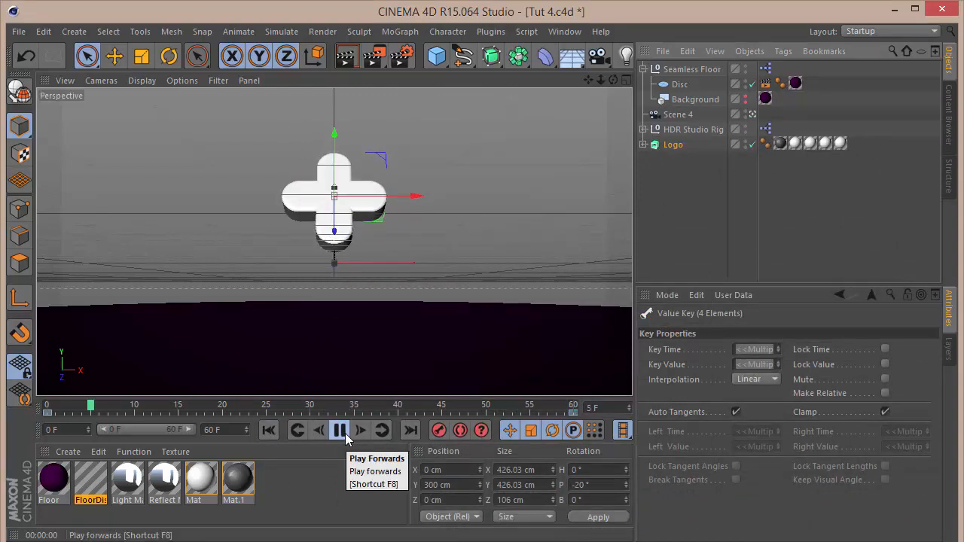
left_click(342, 433)
left_click(270, 430)
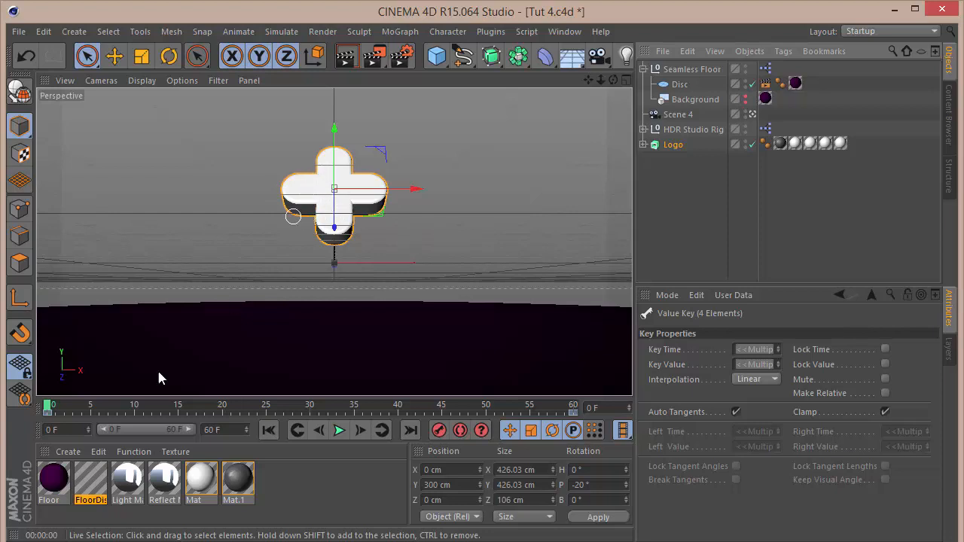
mouse_move(49, 407)
left_mouse_down()
mouse_move(374, 394)
mouse_move(600, 367)
mouse_move(344, 357)
mouse_move(585, 348)
left_mouse_up()
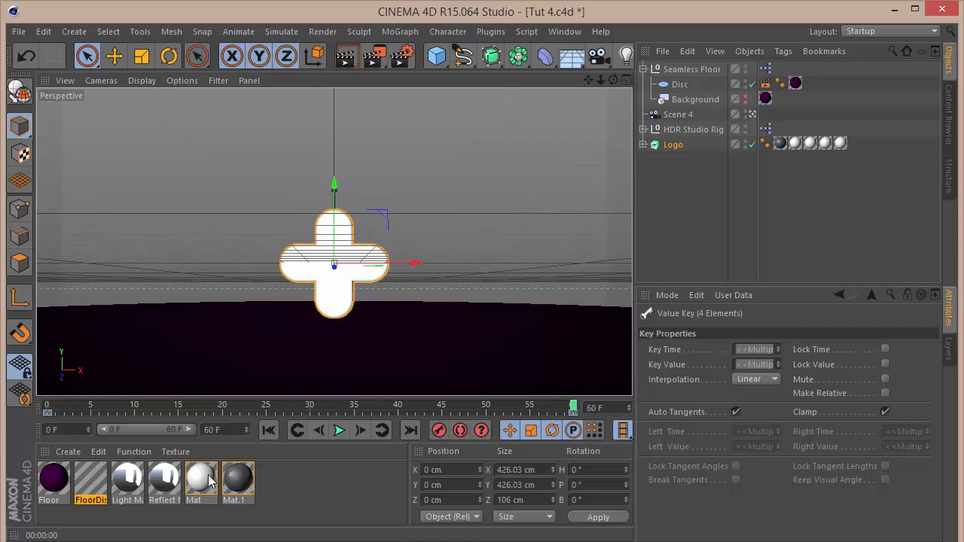
Open the Mat material and set its colour to R 235, G 25, B 25.
double_click(200, 479)
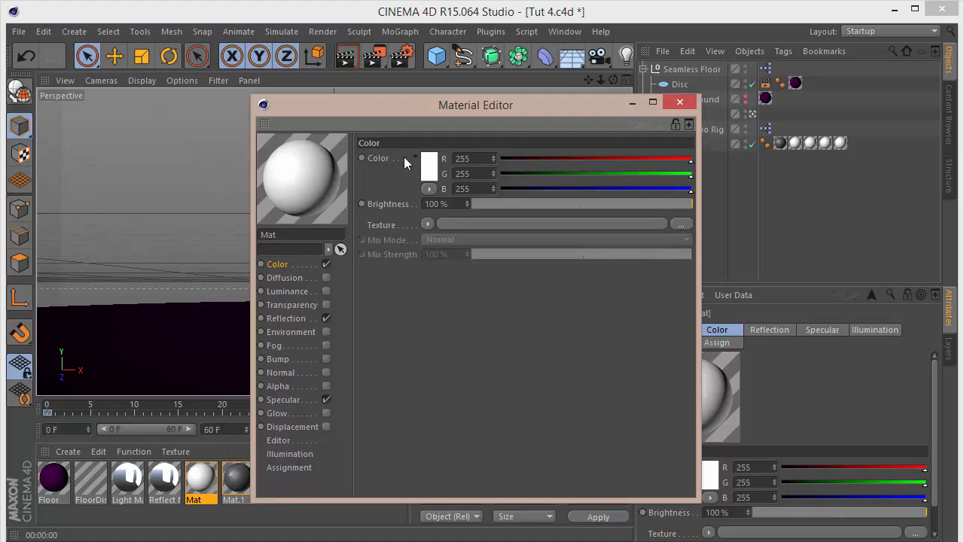
left_click_drag(390, 110, 692, 98)
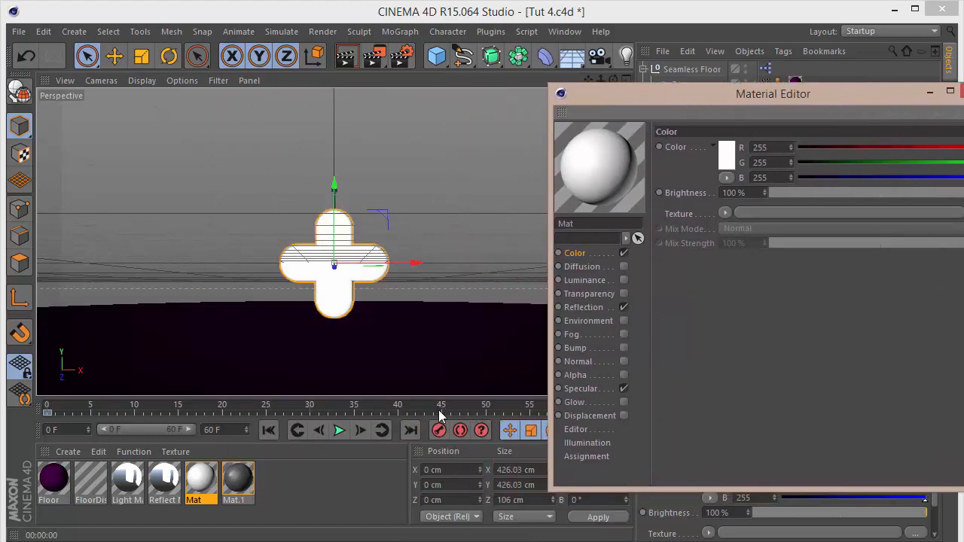
left_click(441, 407)
left_click(662, 145, "ctrl")
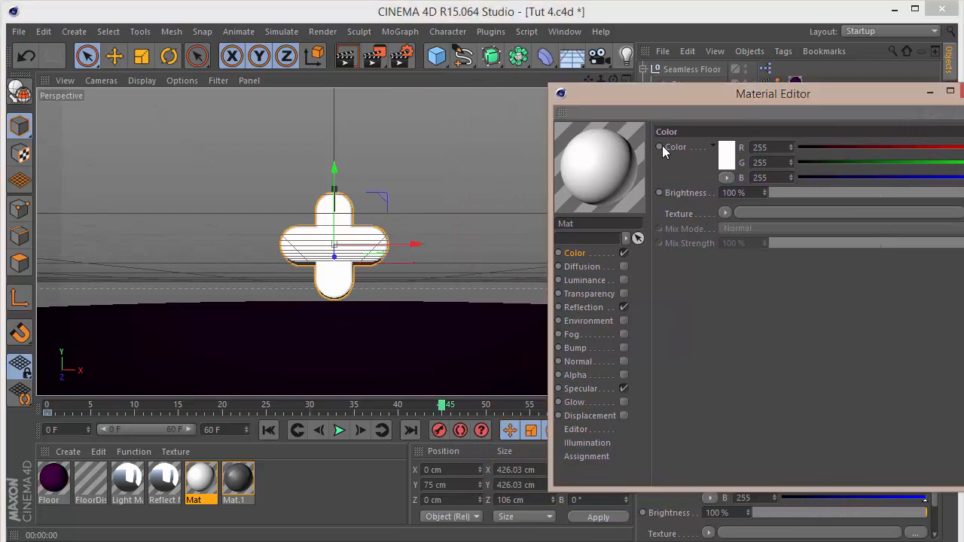
left_click_drag(683, 97, 433, 102)
left_click_drag(108, 140, 110, 138)
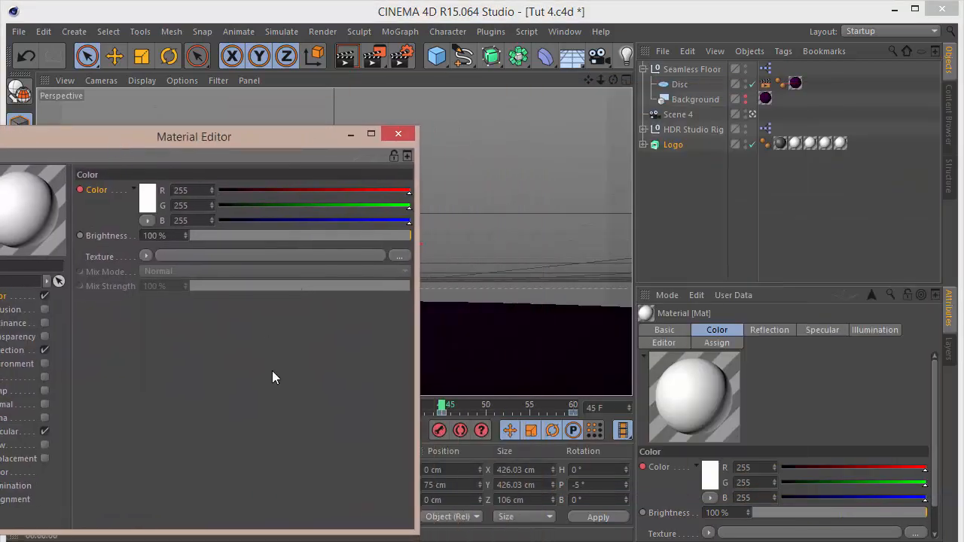
left_click(442, 405)
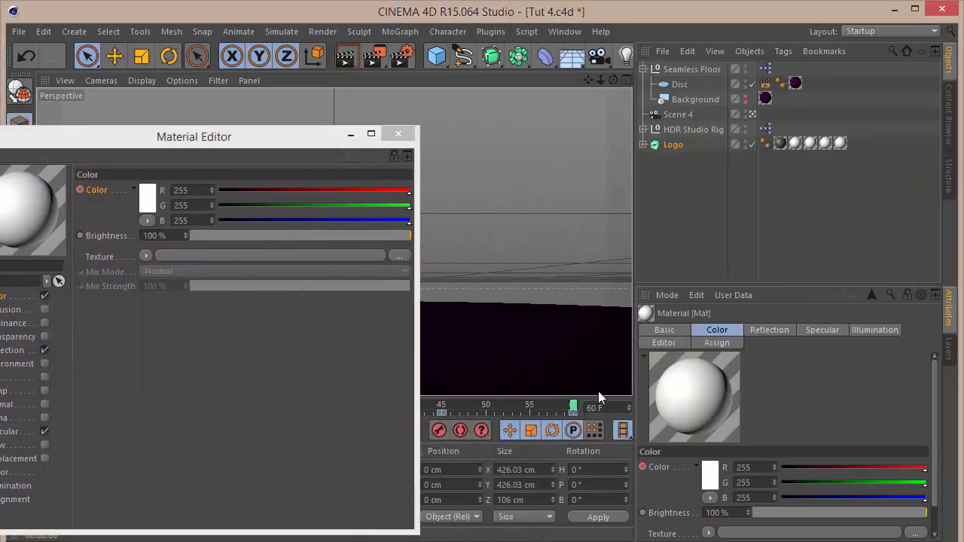
left_click_drag(217, 143, 524, 100)
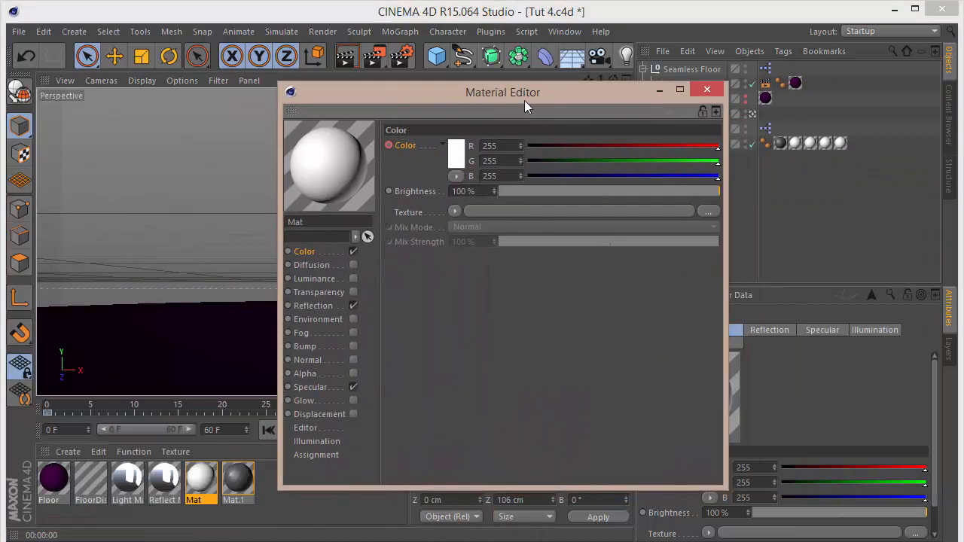
left_click(506, 161)
type("25")
key("Tab")
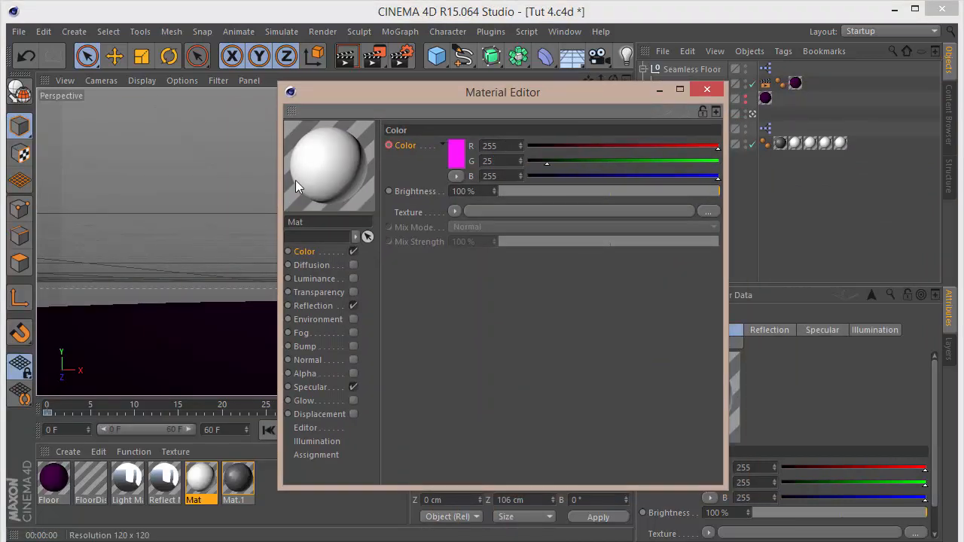
type("25")
key("Return")
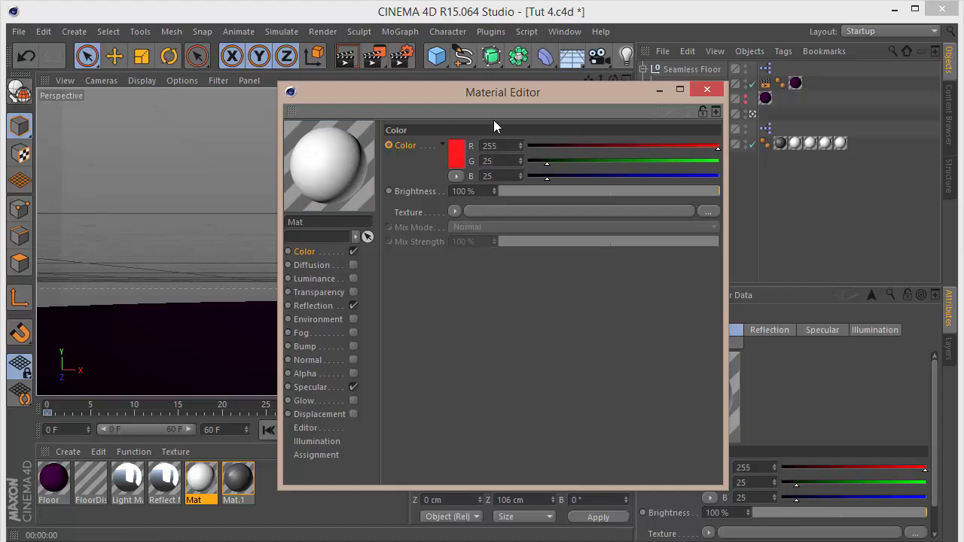
left_click(509, 145)
type("24")
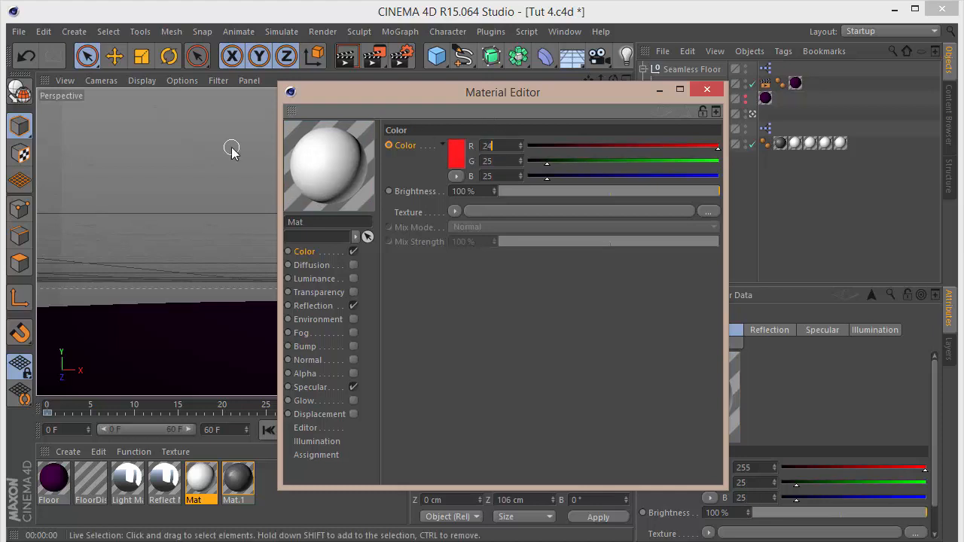
type("5")
key("Return")
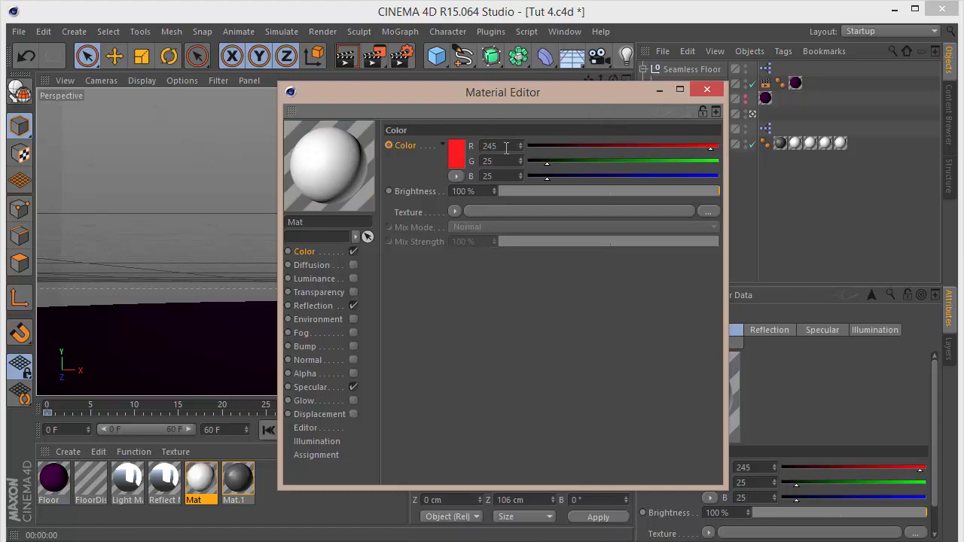
left_click_drag(506, 147, 76, 114)
type("235")
key("Return")
left_click(707, 89)
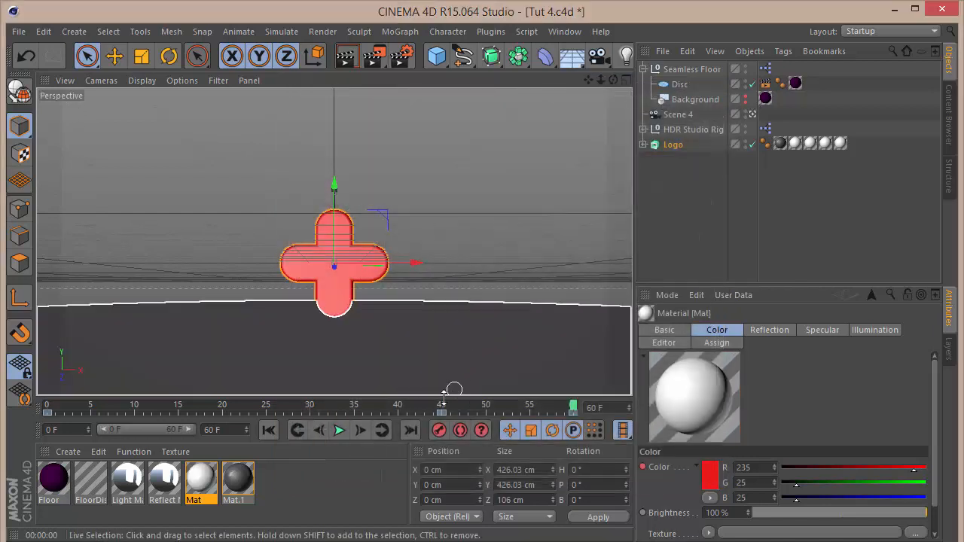
Set the HDR Studio Rig's brightness to 45%.
left_click_drag(443, 404, 621, 386)
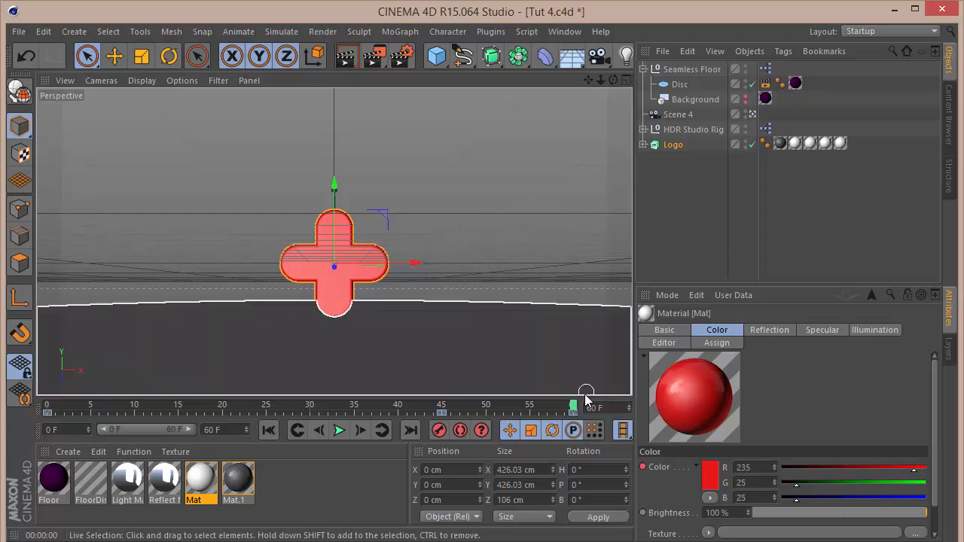
left_click_drag(572, 406, 532, 412)
left_click(533, 412)
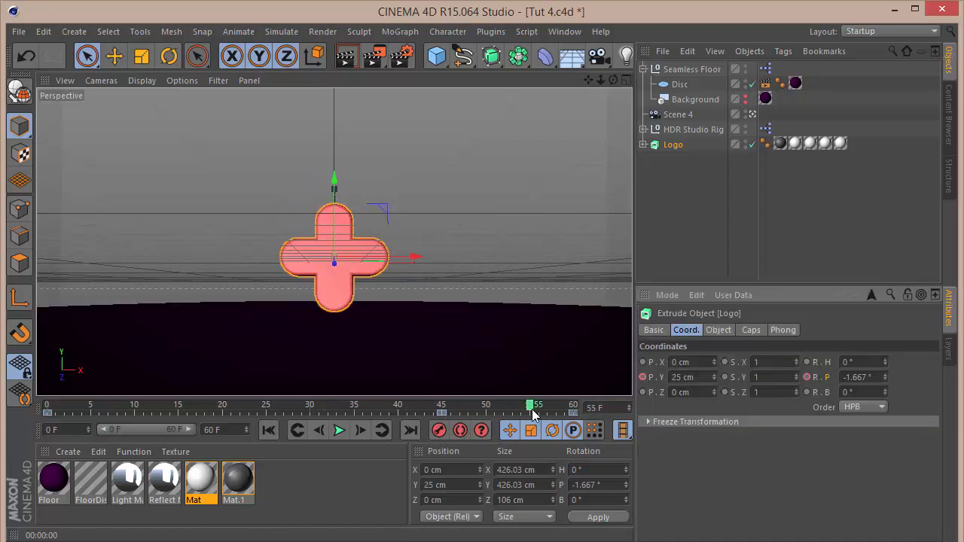
left_click(692, 130)
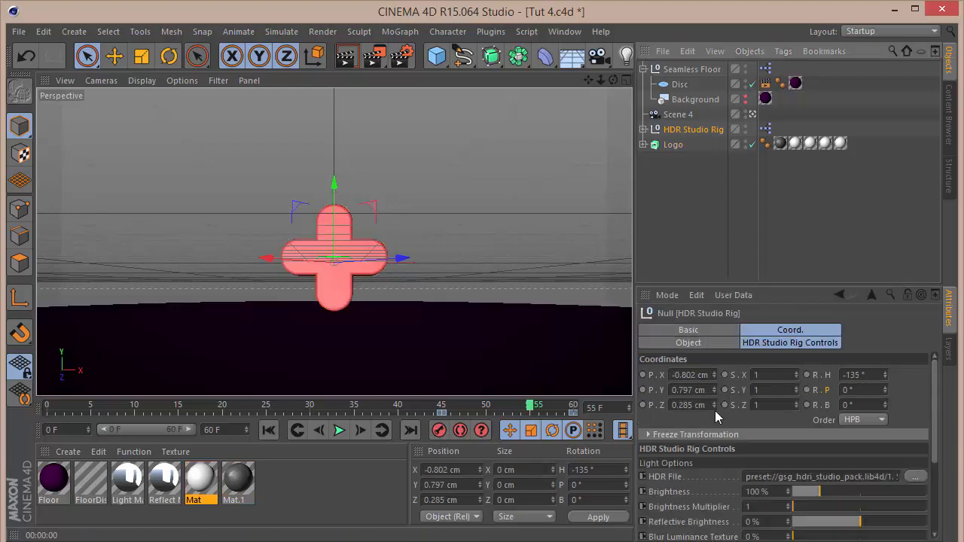
left_click_drag(771, 494, 607, 482)
type("45")
key("Return")
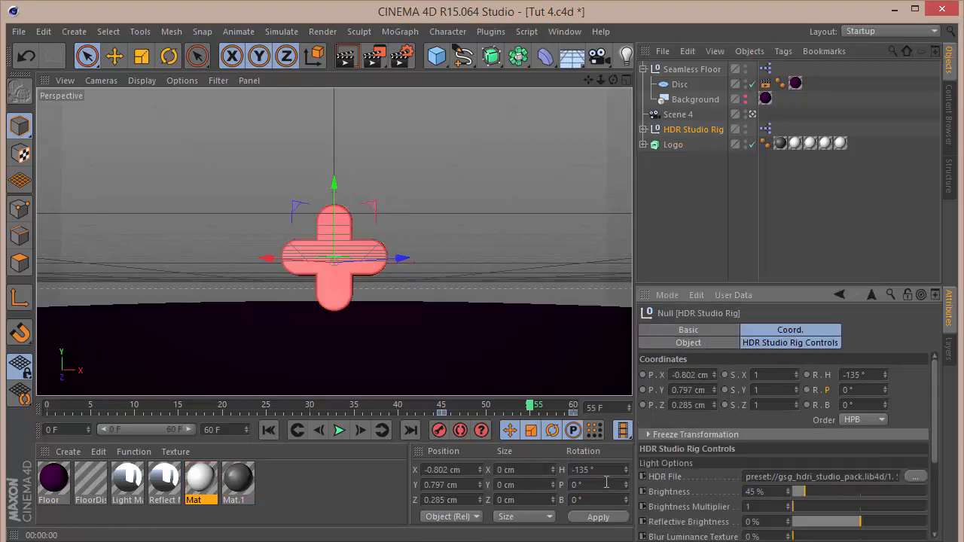
Render viewport previews at frames 55 and 0, then play the animation.
key("ctrl+r")
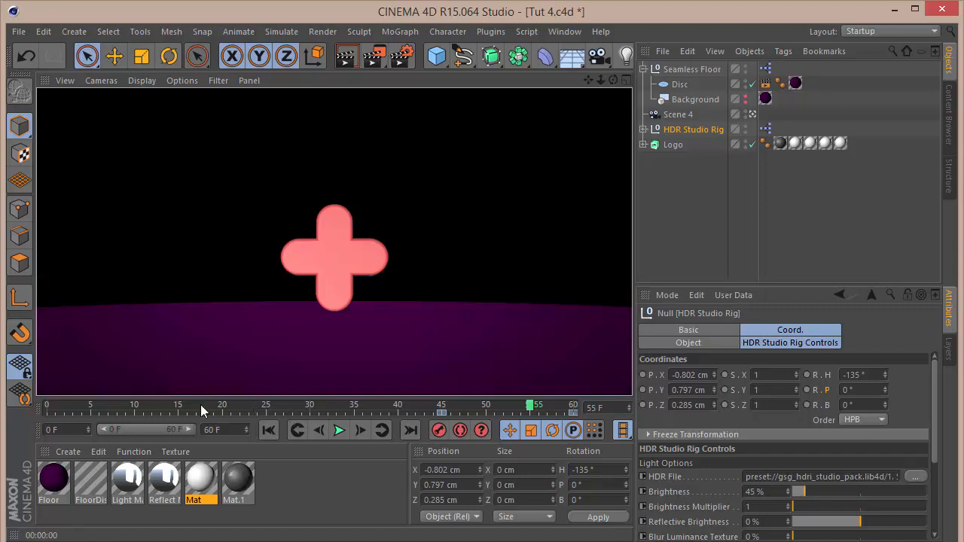
left_click_drag(170, 406, 23, 422)
key("ctrl+r")
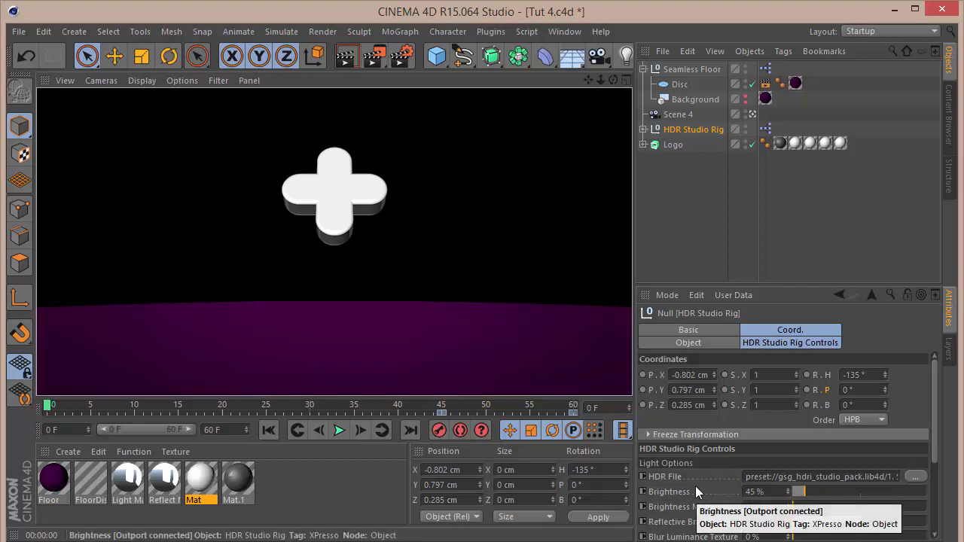
left_click(702, 237)
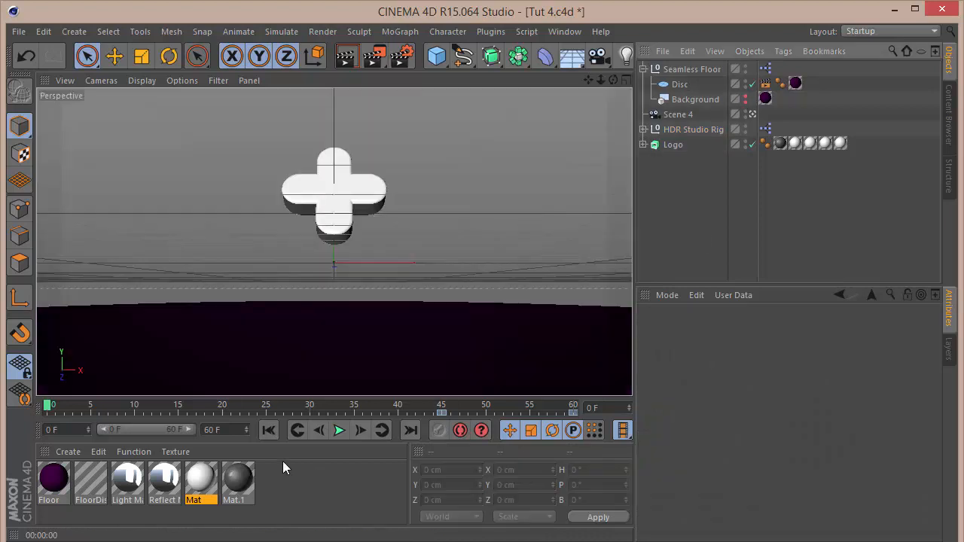
left_click(336, 430)
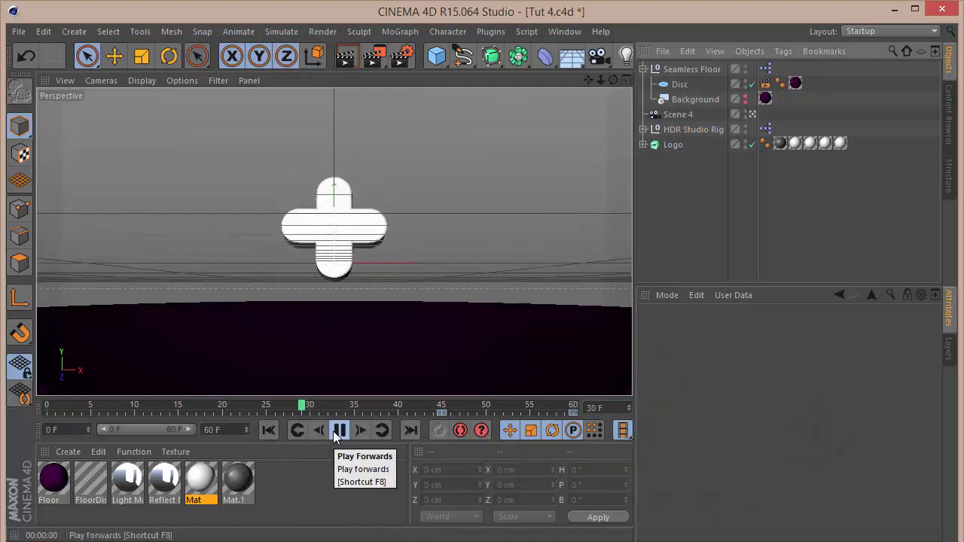
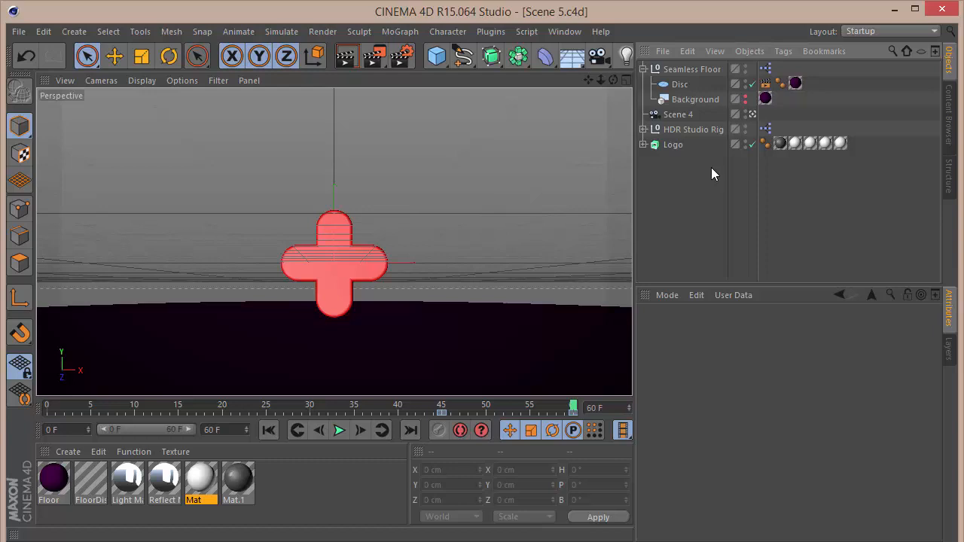
Add a Collider Body dynamics tag to the seamless floor's Disc.
left_click(682, 87)
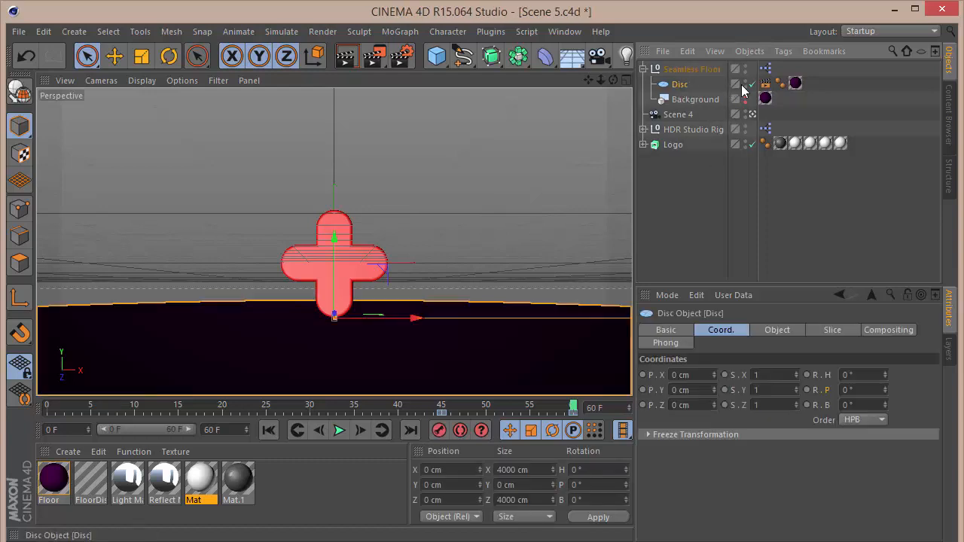
left_click(765, 84)
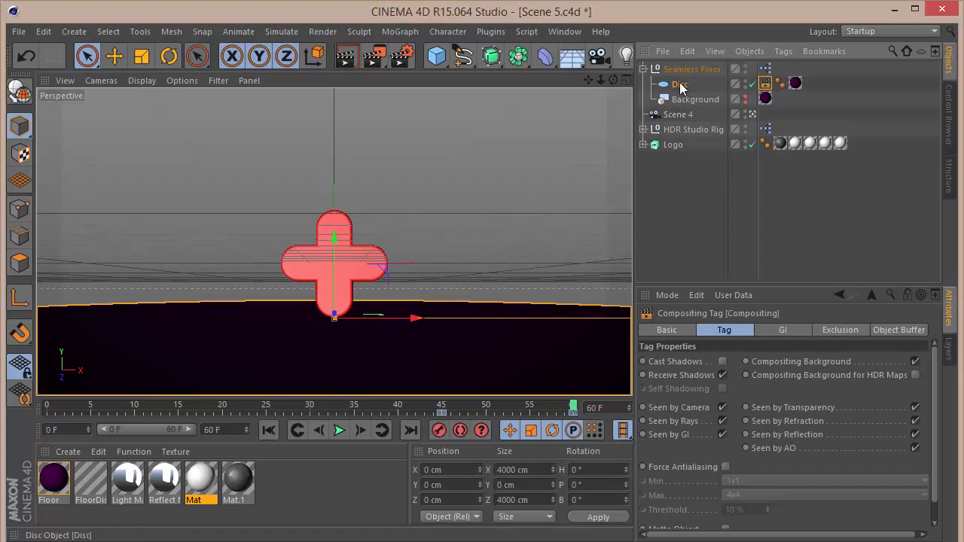
right_click(680, 88)
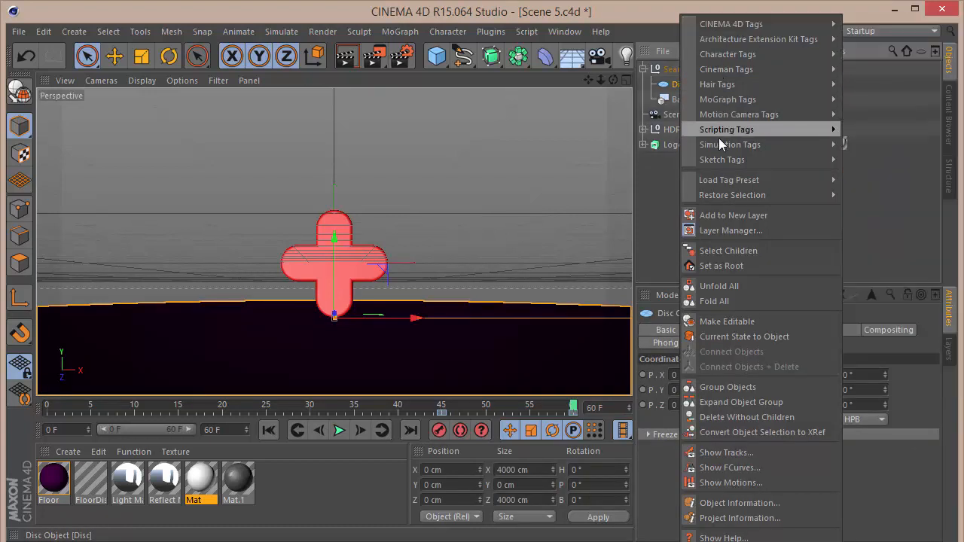
mouse_move(723, 144)
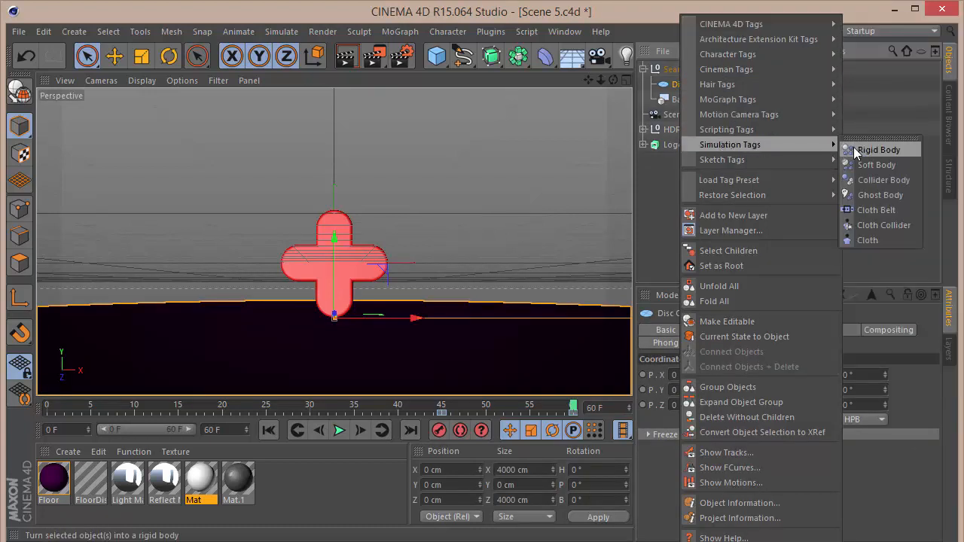
left_click(854, 148)
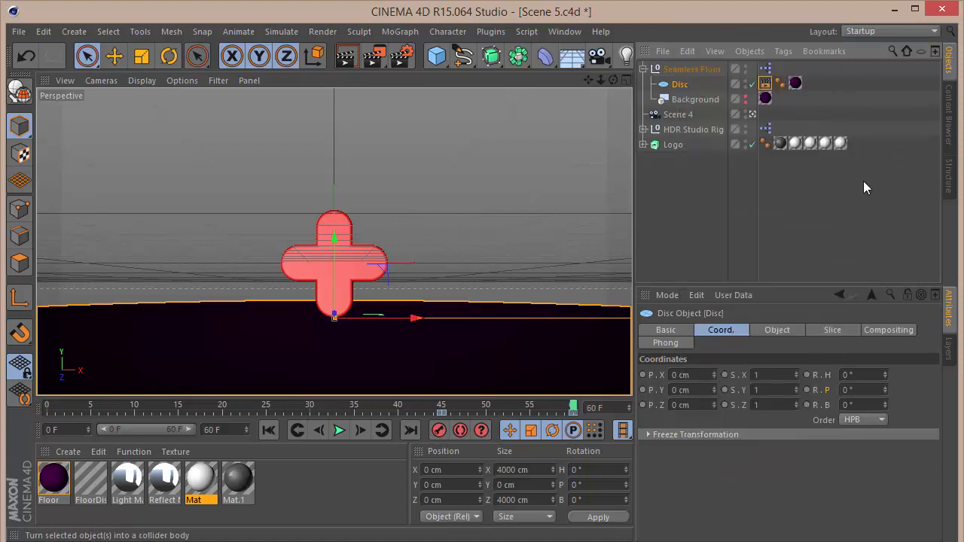
Collapse the floor group and make the Logo extrude object editable.
left_click(734, 183)
left_click(643, 70)
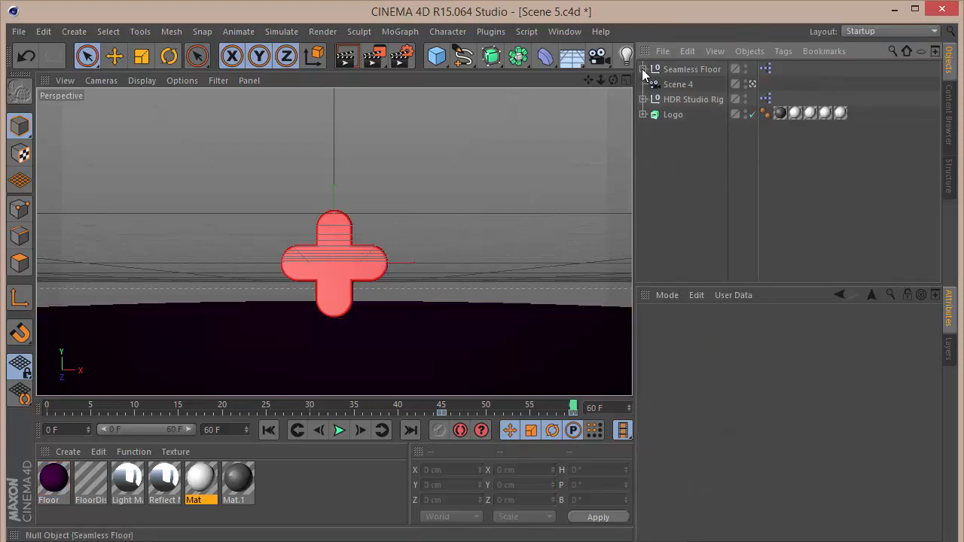
left_click(669, 115)
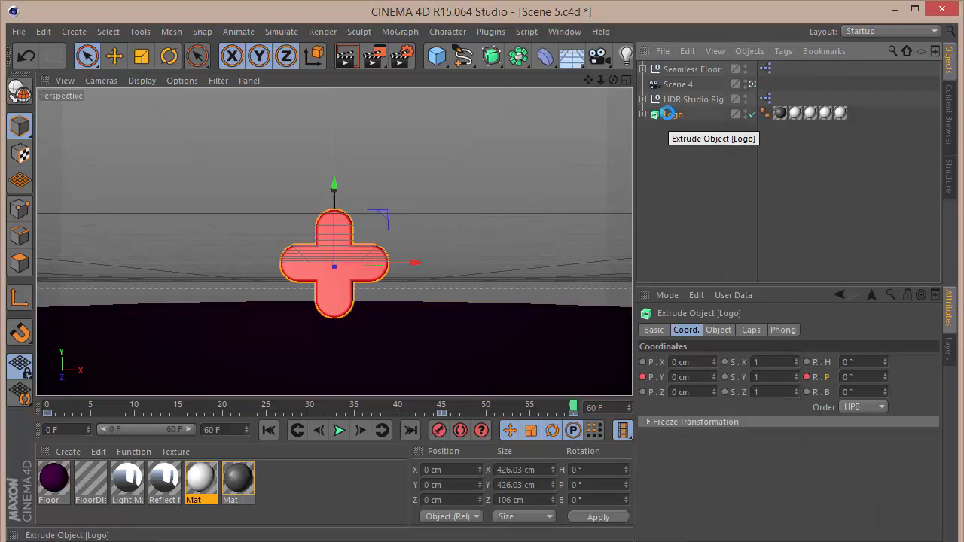
key("c")
Connect the logo's rounding and cap parts into a single polygon object, deleting the originals.
left_click(643, 115)
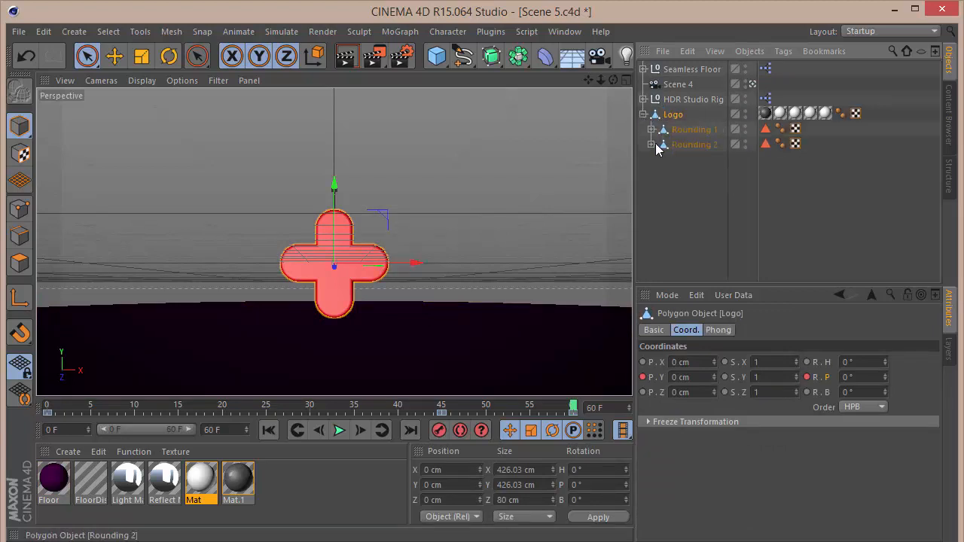
left_click(650, 145)
left_click(651, 130)
left_click(690, 175)
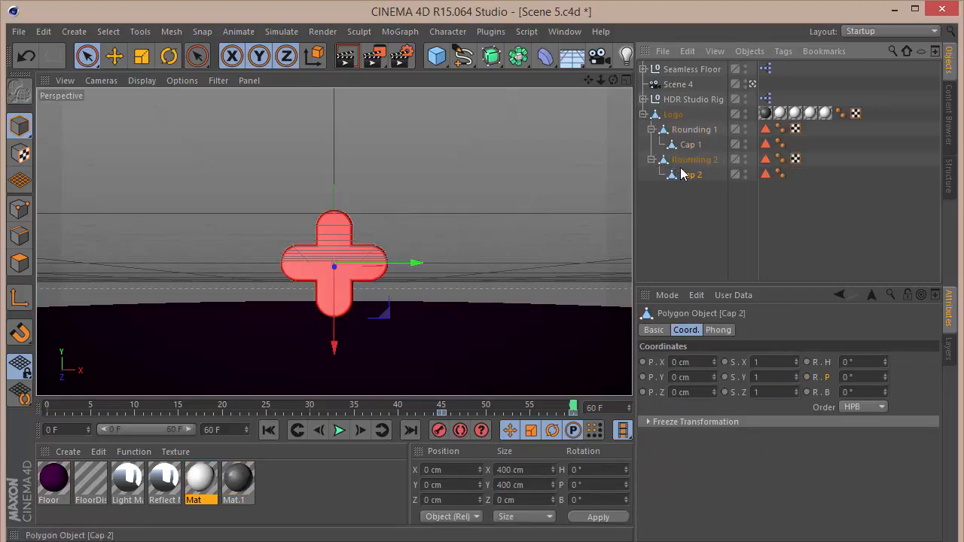
right_click(668, 119)
mouse_move(729, 168)
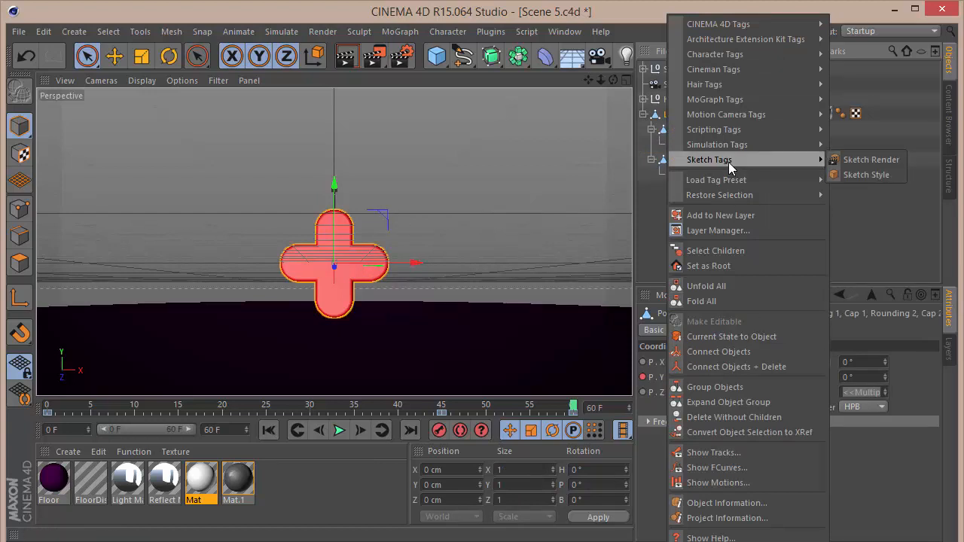
left_click(736, 366)
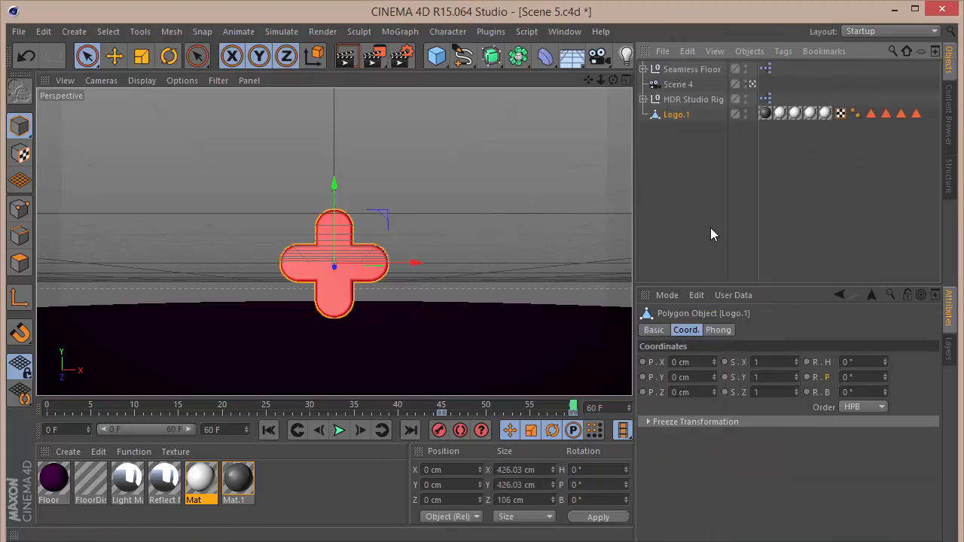
Rename the connected logo object to Main.
double_click(674, 114)
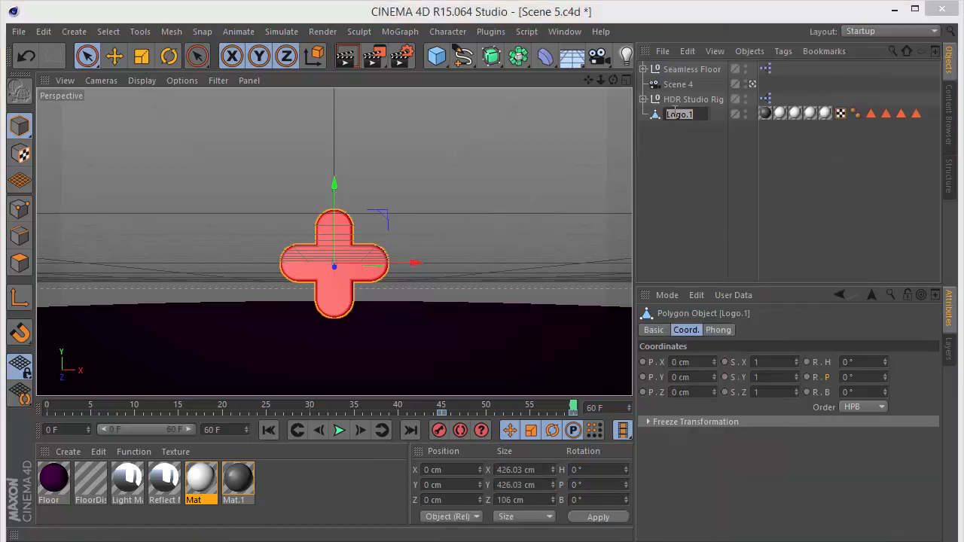
type("Me")
type("in")
key("Return")
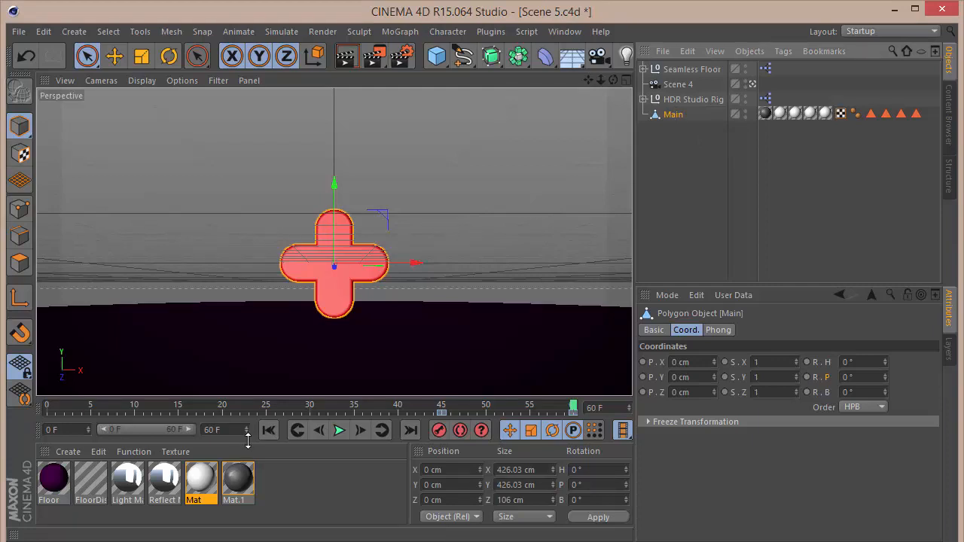
Set the scene length to 250 frames and widen the preview range to the full timeline.
left_click(225, 429)
type("25")
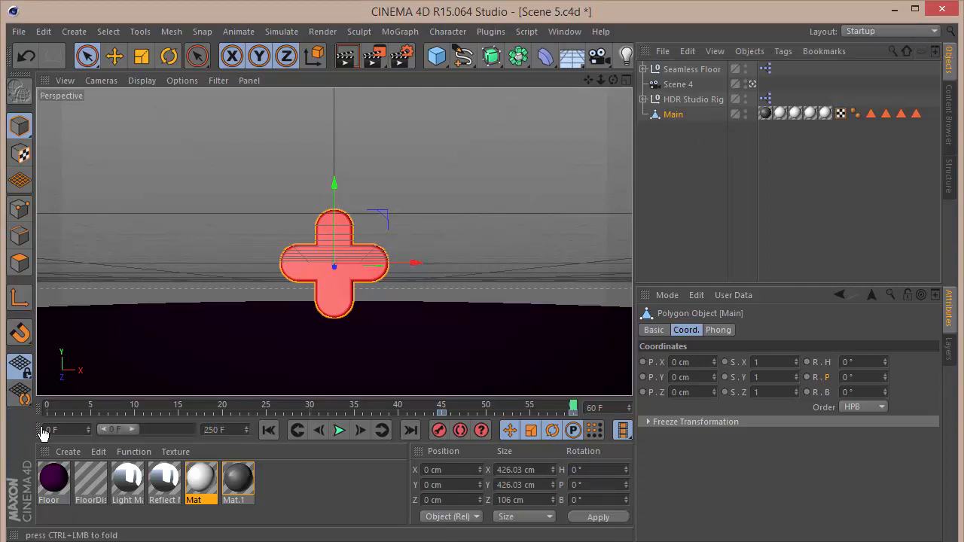
double_click(140, 427)
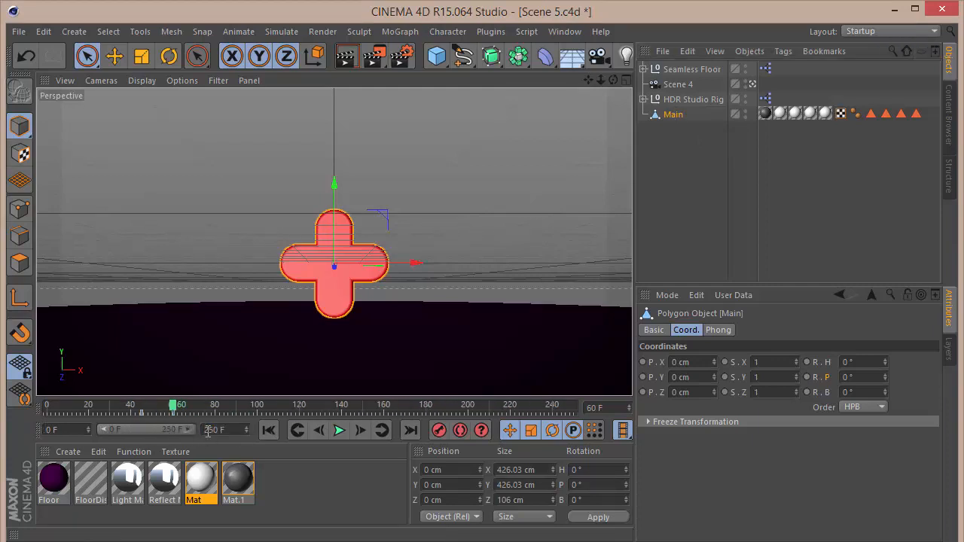
right_click(672, 119)
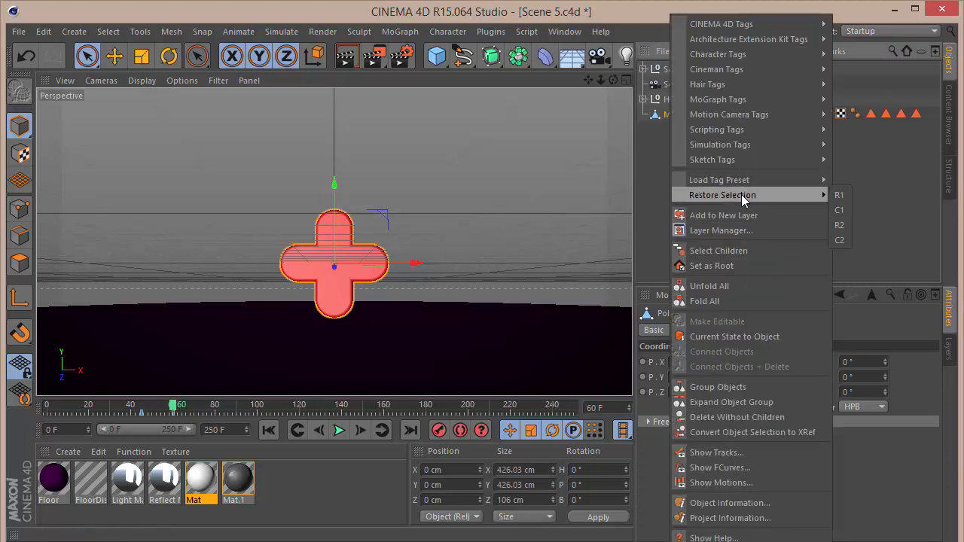
left_click(760, 466)
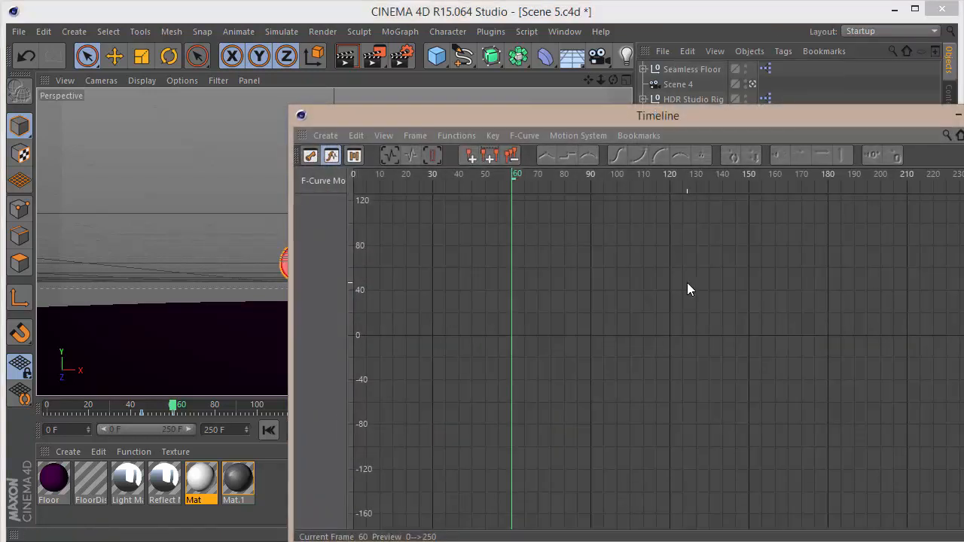
left_click(963, 114)
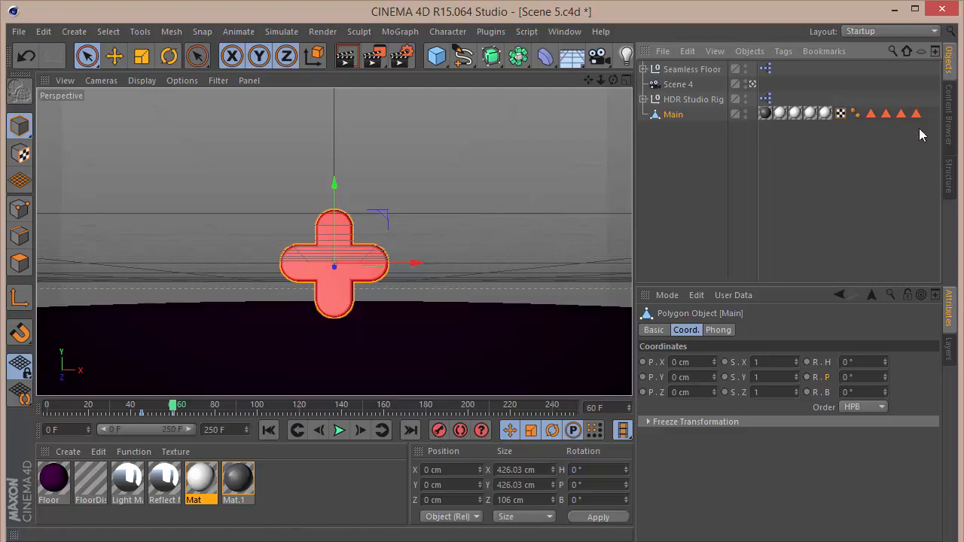
Delete the polygon selection tags from Main, then undo the deletion.
left_click_drag(922, 131, 868, 69)
key("Delete")
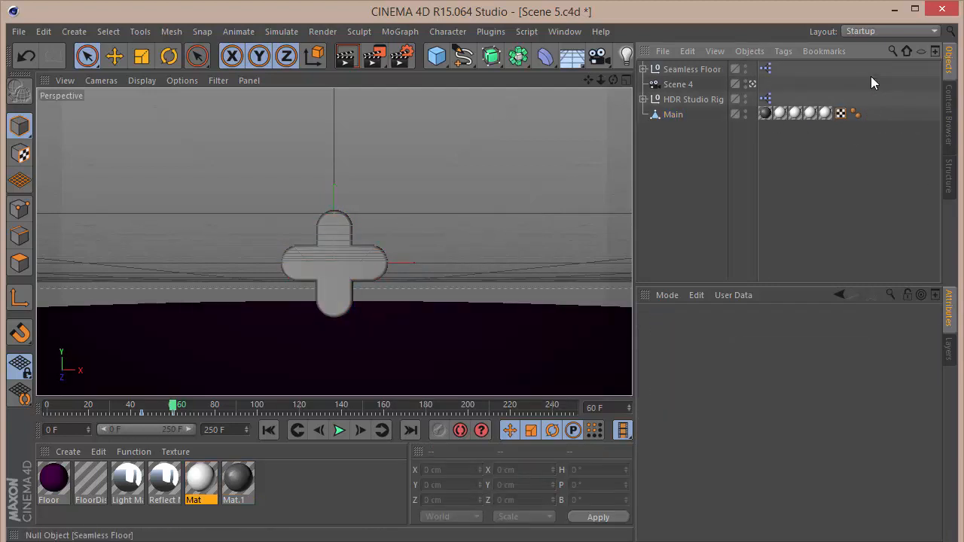
key("ctrl+z")
left_click(738, 210)
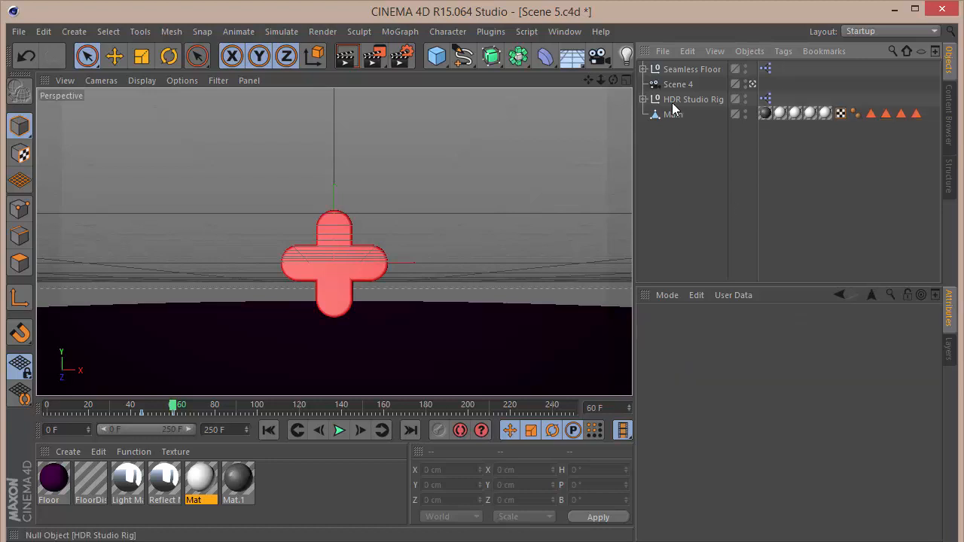
Duplicate Main, move the copy below it, and name the copy Small.
left_click(672, 114)
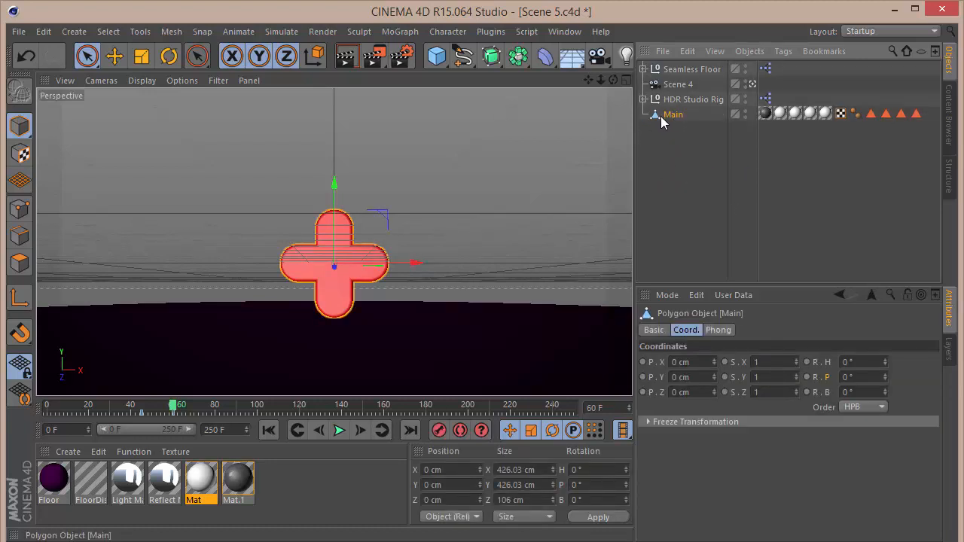
key("ctrl+c")
key("ctrl+v")
left_click_drag(674, 72, 685, 193)
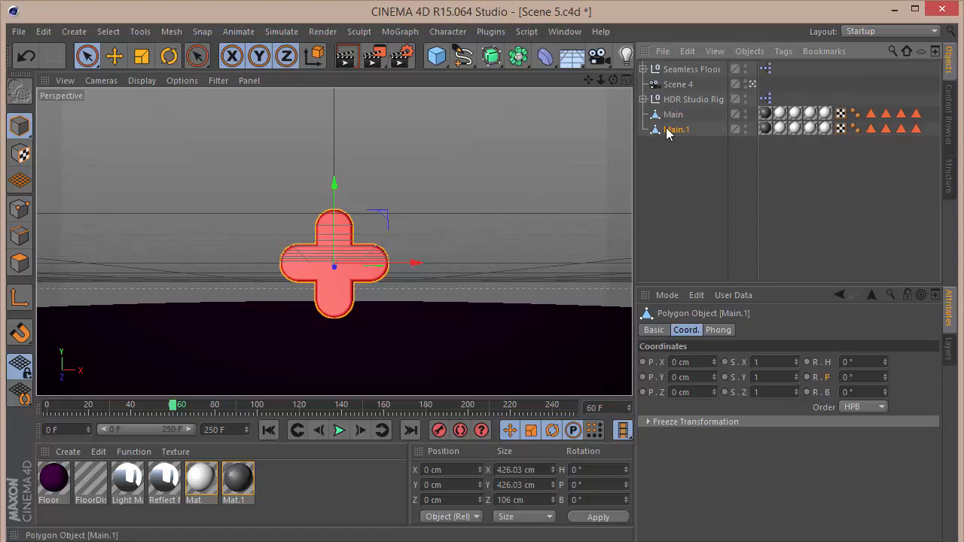
double_click(670, 130)
type("Small")
key("Return")
Remove the material and polygon selection tags from Small.
left_click_drag(921, 144, 762, 124)
key("Delete")
key("Delete")
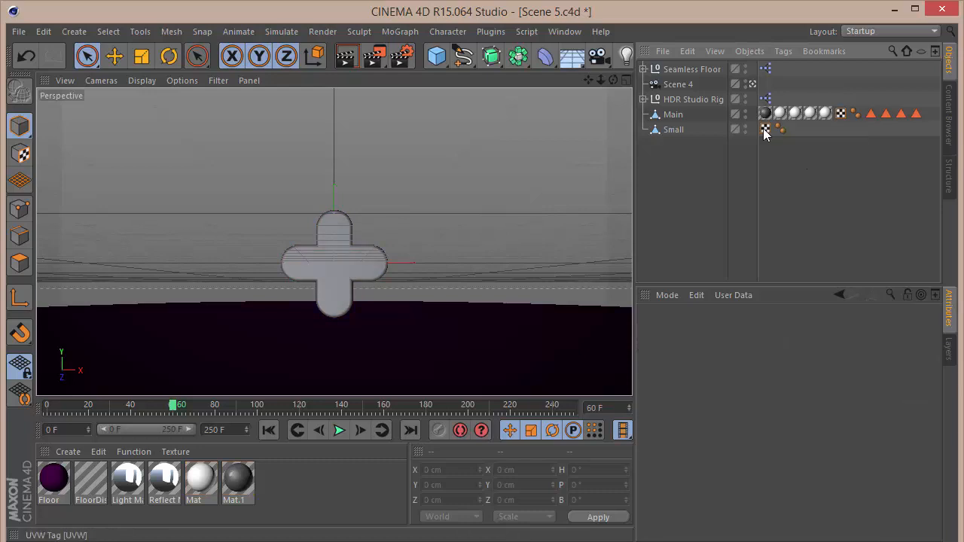
Duplicate the Mat material and open the copy in the Material Editor.
left_click_drag(201, 472, 233, 482)
double_click(236, 480)
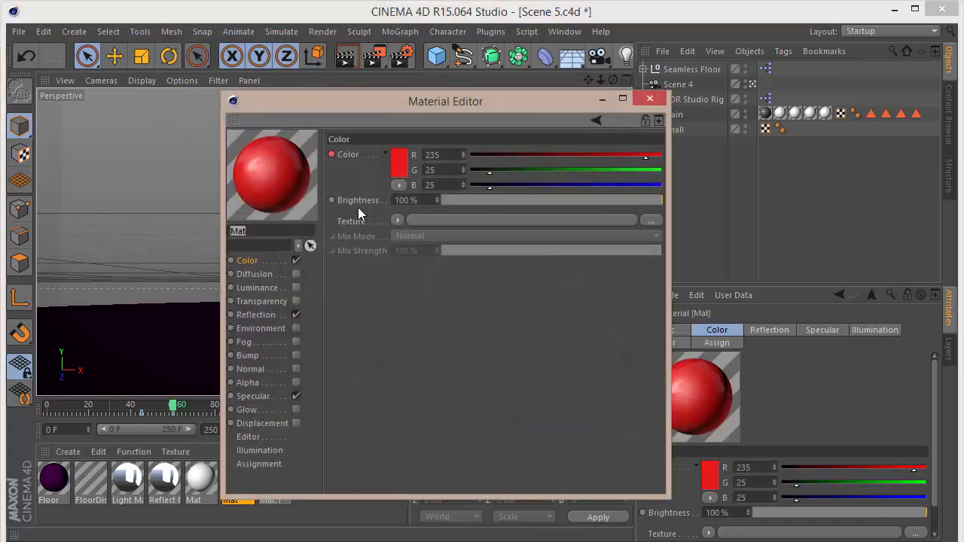
left_click_drag(405, 105, 687, 86)
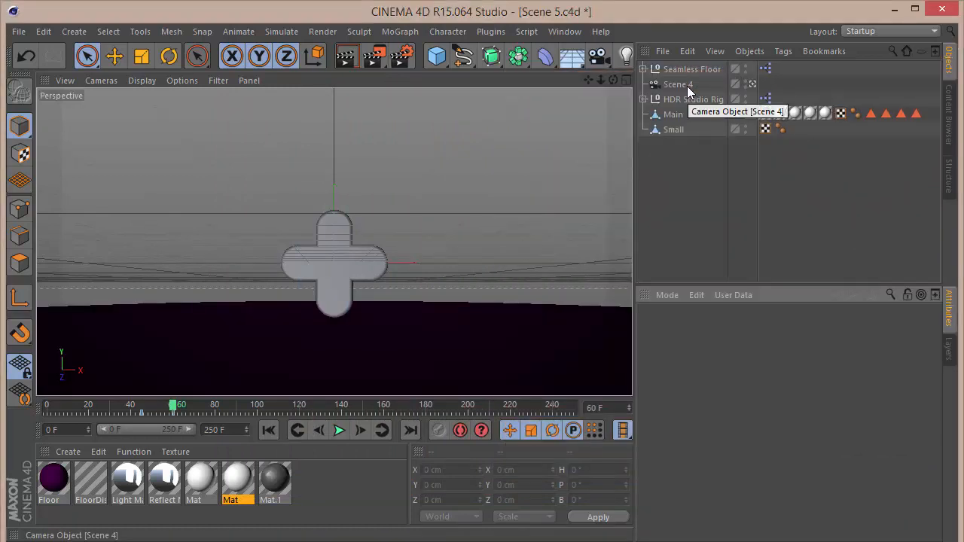
Select Small with the Scale tool active and hide Main in the editor view.
left_click(677, 128)
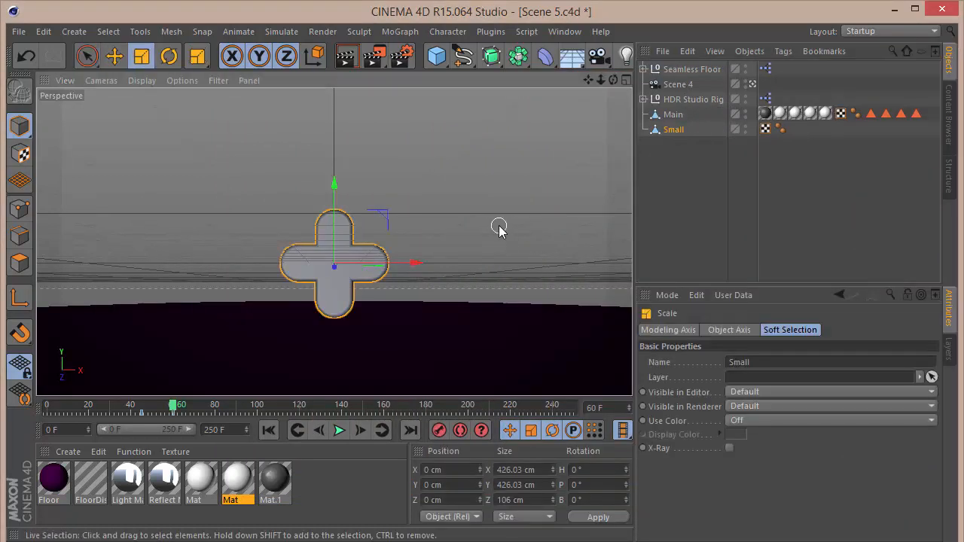
key("t")
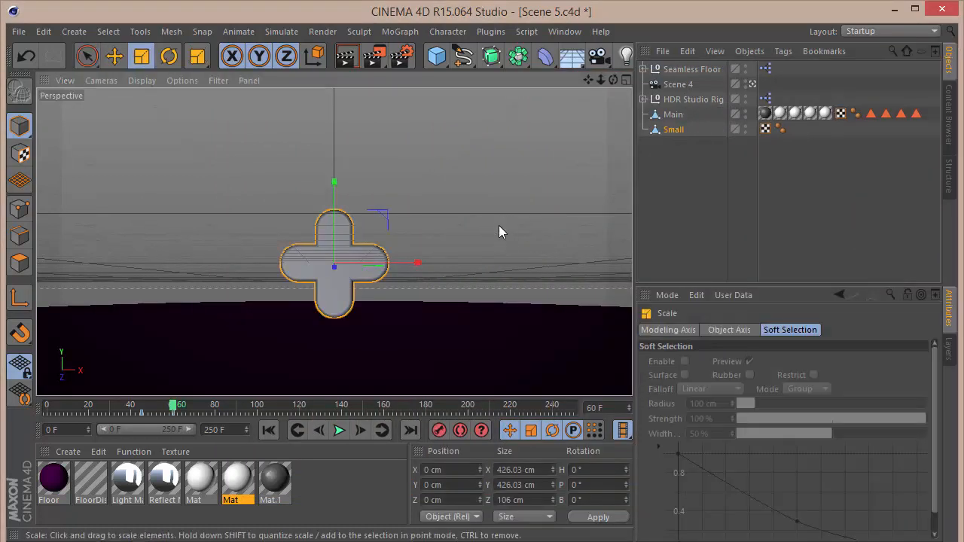
left_click(745, 110)
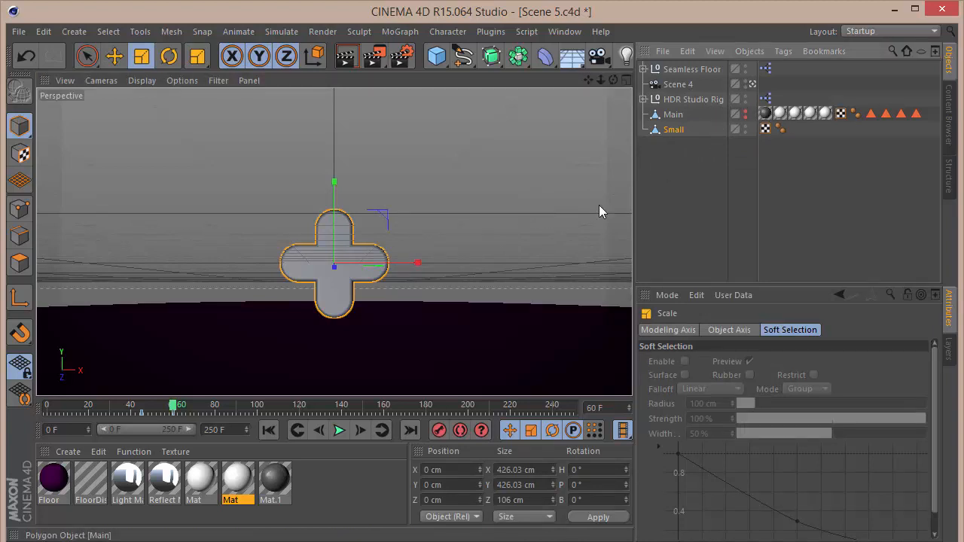
Delete all texture tags and polygon selection tags from Main.
left_click(797, 113)
left_click(765, 113, "shift")
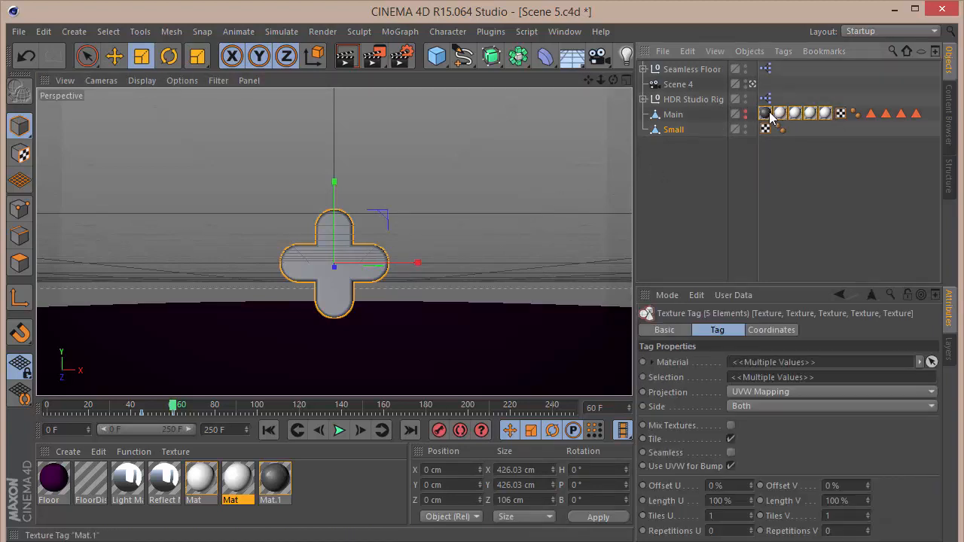
key("Delete")
left_click_drag(838, 139, 783, 95)
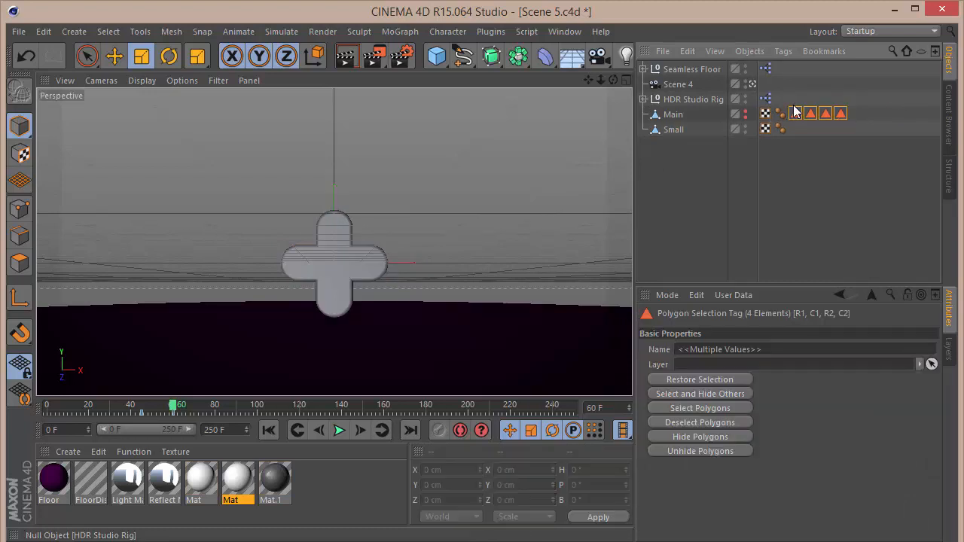
key("Delete")
Scale the Small object down to about 81 cm across.
left_click(679, 128)
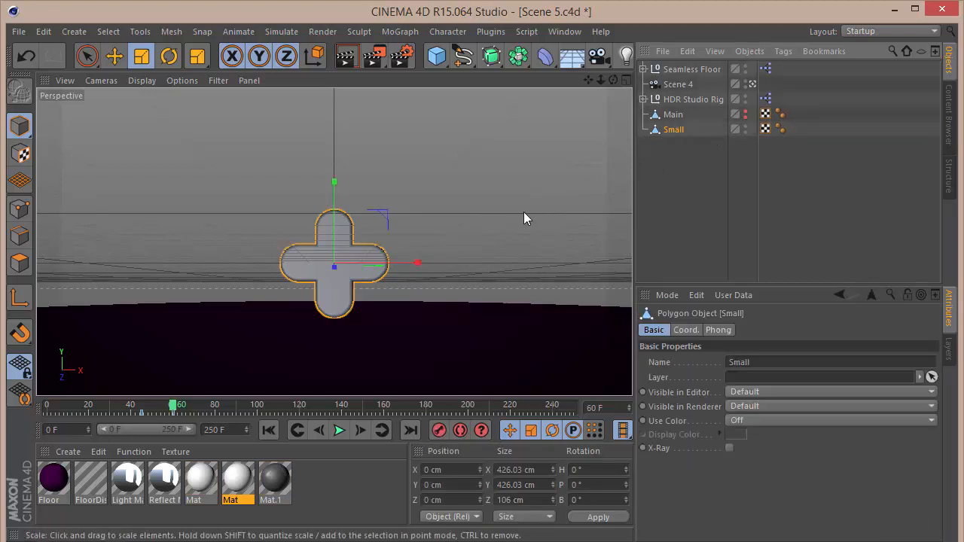
left_click_drag(524, 213, 92, 387)
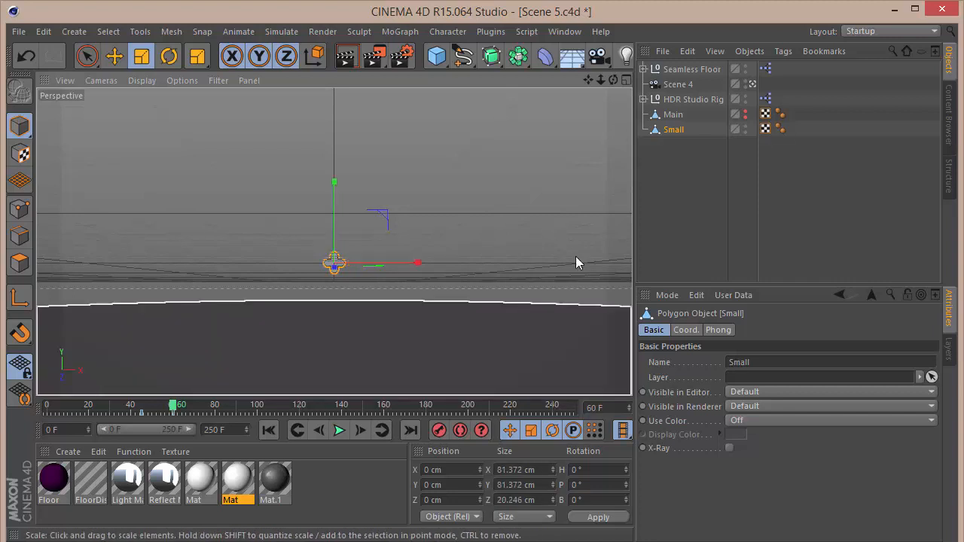
Add a MoGraph Cloner and place Small inside it as its child.
left_click(759, 239)
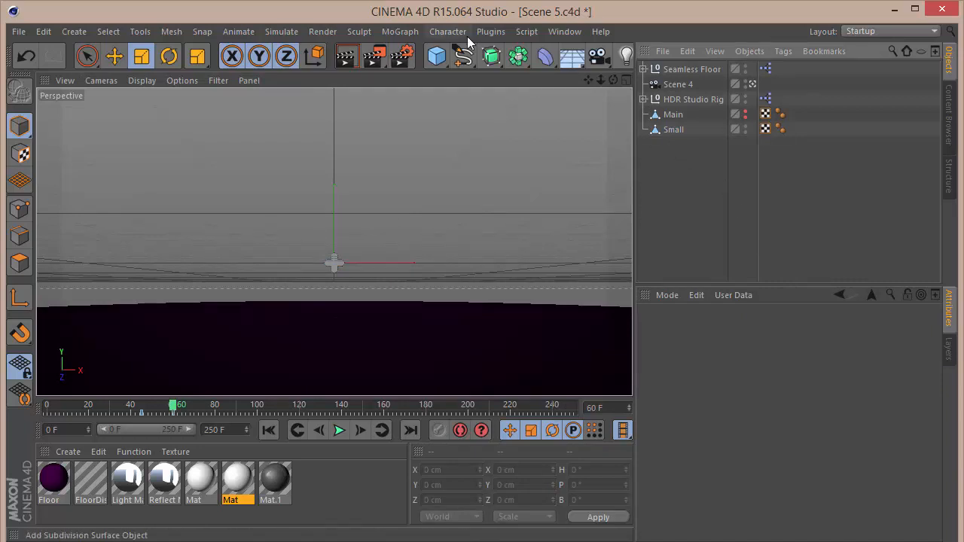
left_click(400, 31)
mouse_move(475, 55)
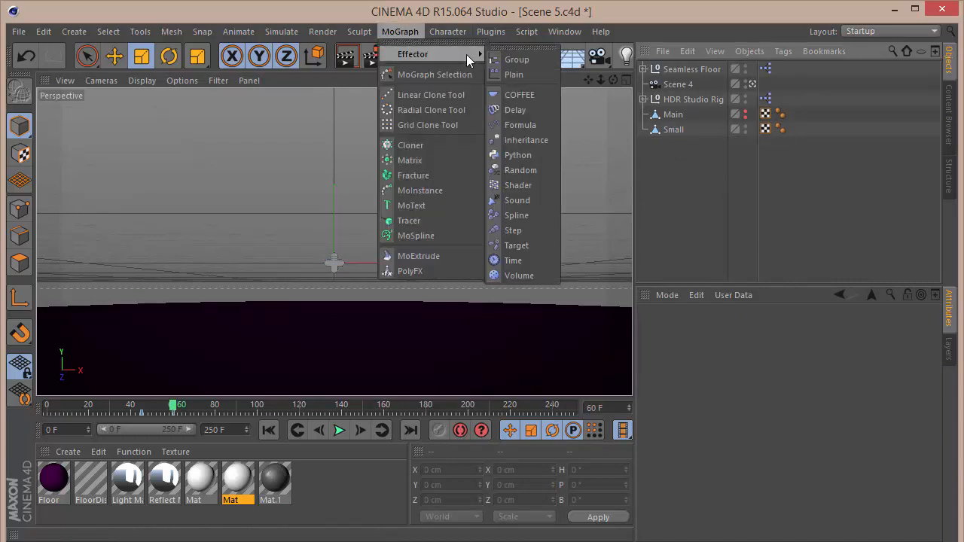
left_click(419, 147)
left_click_drag(679, 73, 679, 131)
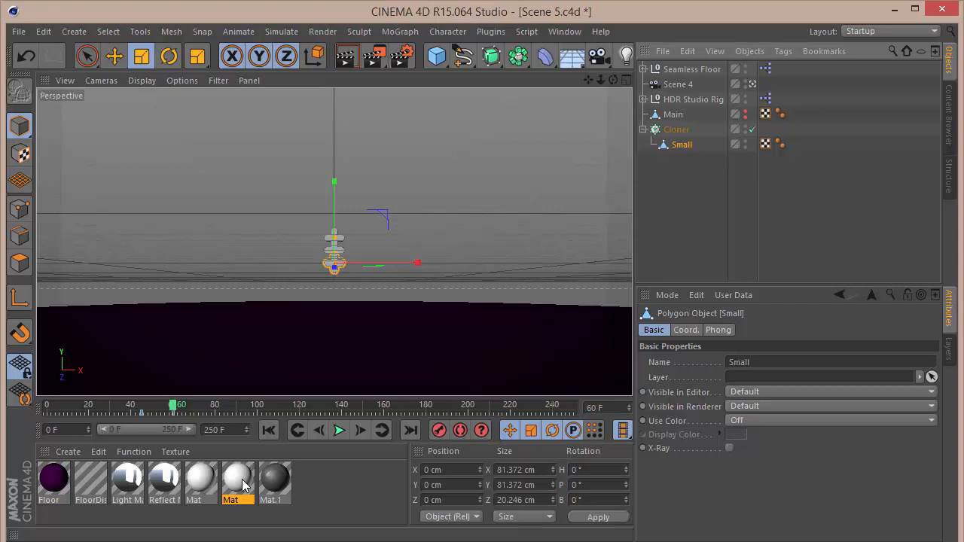
Open the Mat material, reset its color and set it to R 255, G 40, B 40.
double_click(239, 482)
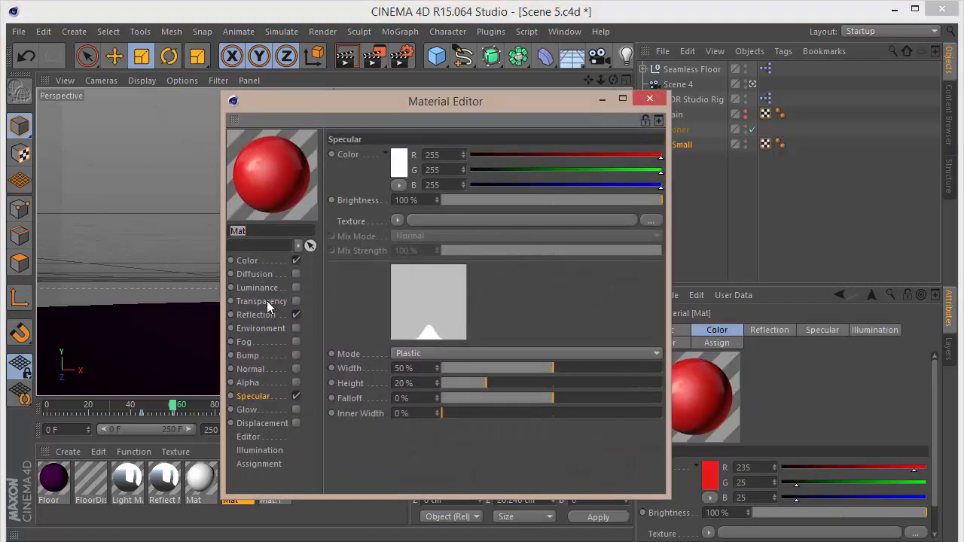
left_click(246, 261)
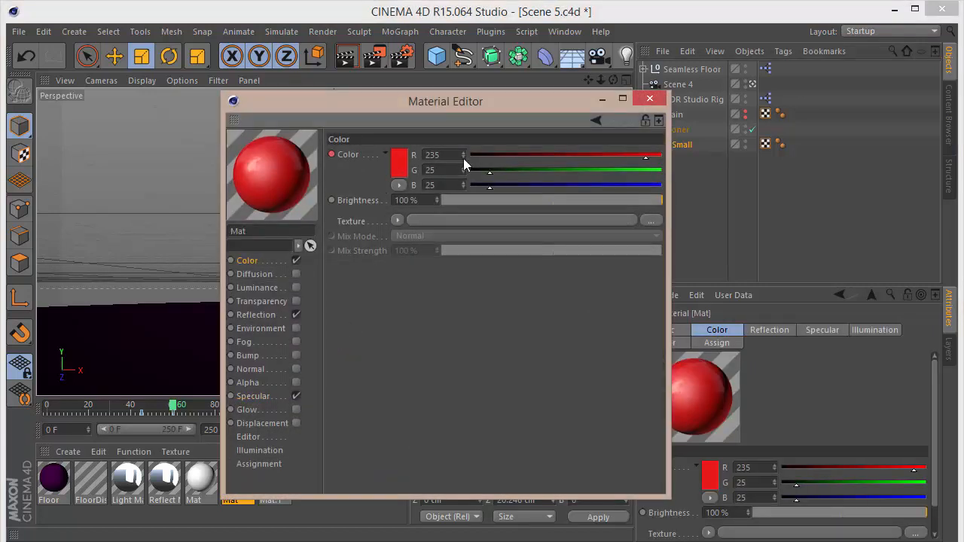
right_click(347, 157)
mouse_move(378, 162)
left_click_drag(168, 411, 107, 413)
key("Delete")
left_click(259, 268)
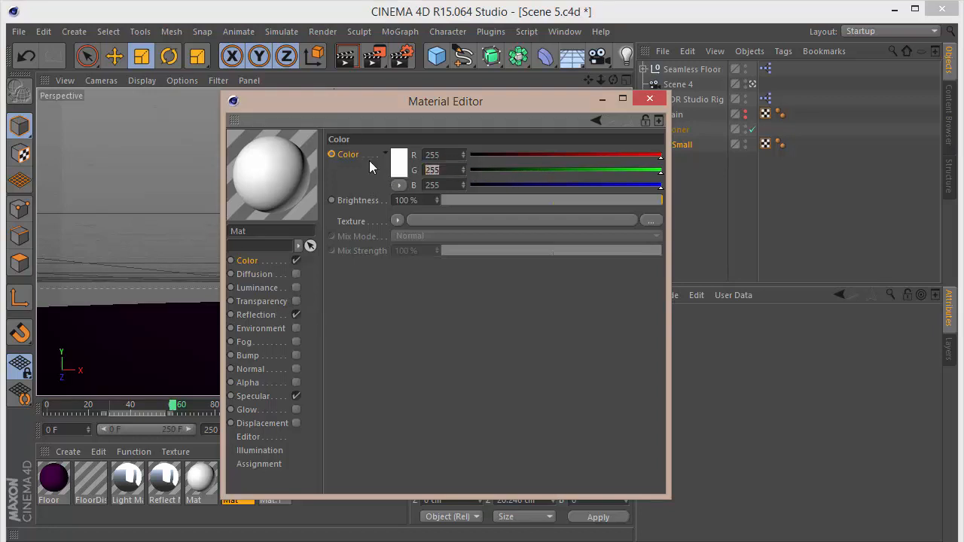
type("40")
key("Tab")
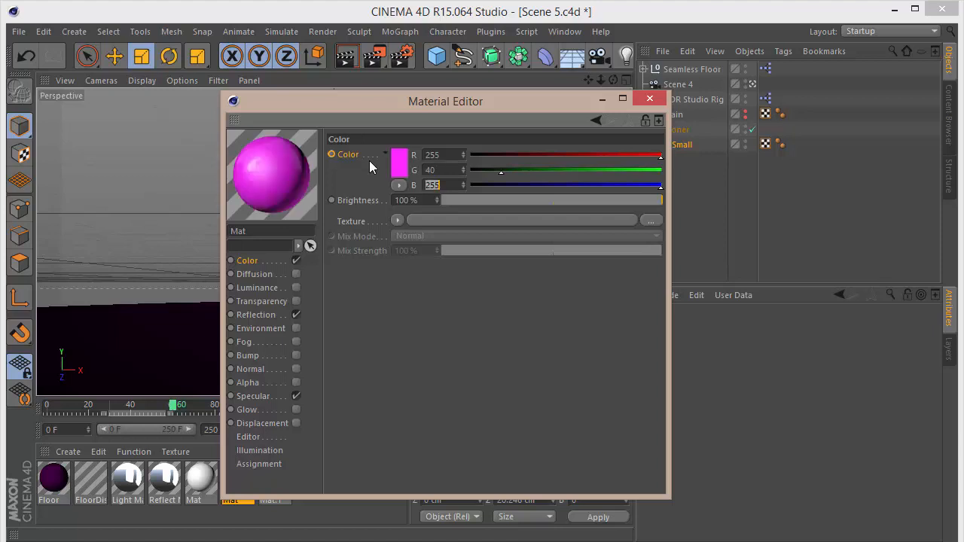
type("40")
key("Return")
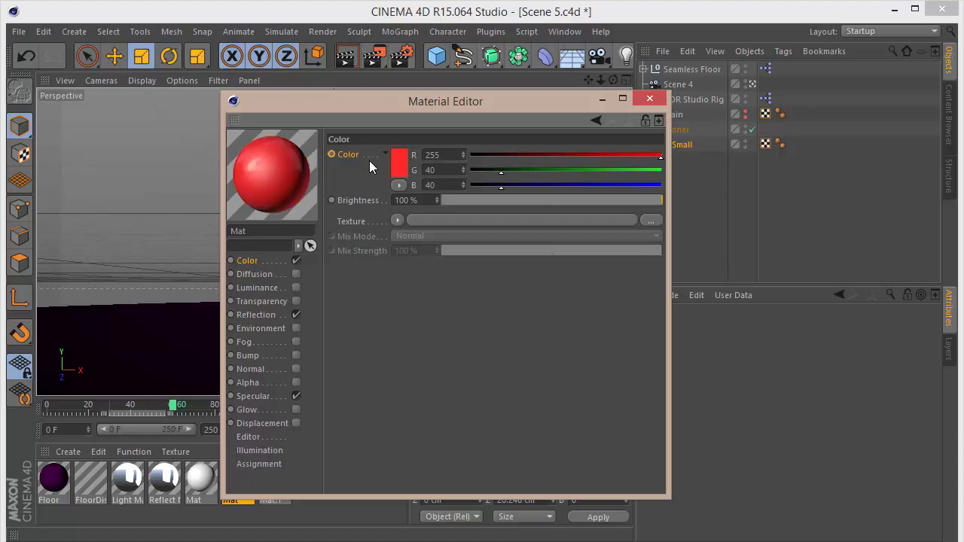
Set the material's reflection mix strength to 50% and close the material editor.
left_click(294, 314)
left_click_drag(548, 197, 870, 173)
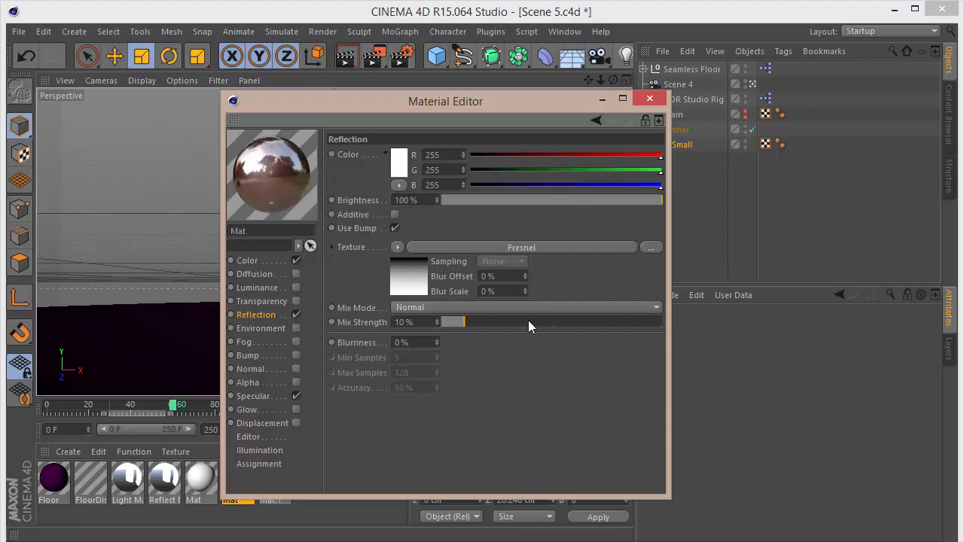
type("50")
key("Return")
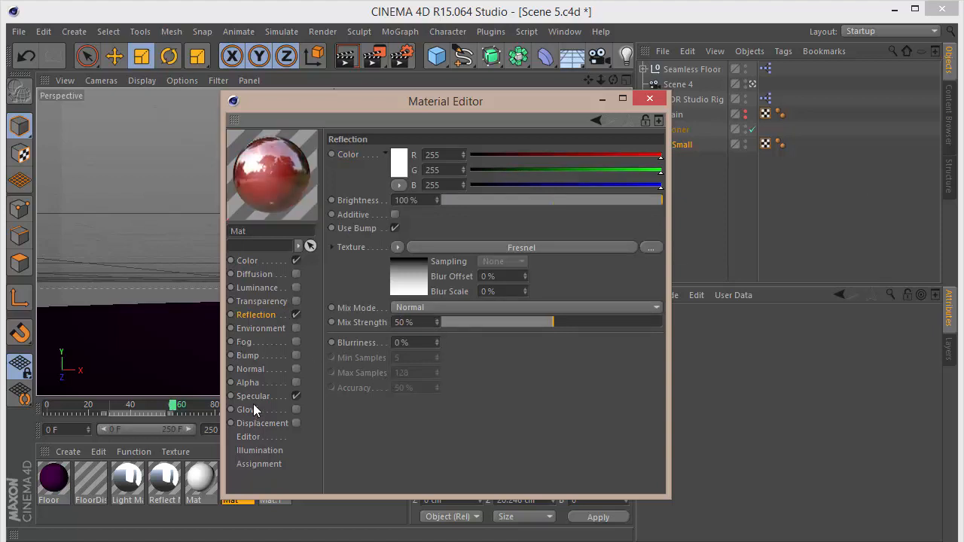
left_click(652, 100)
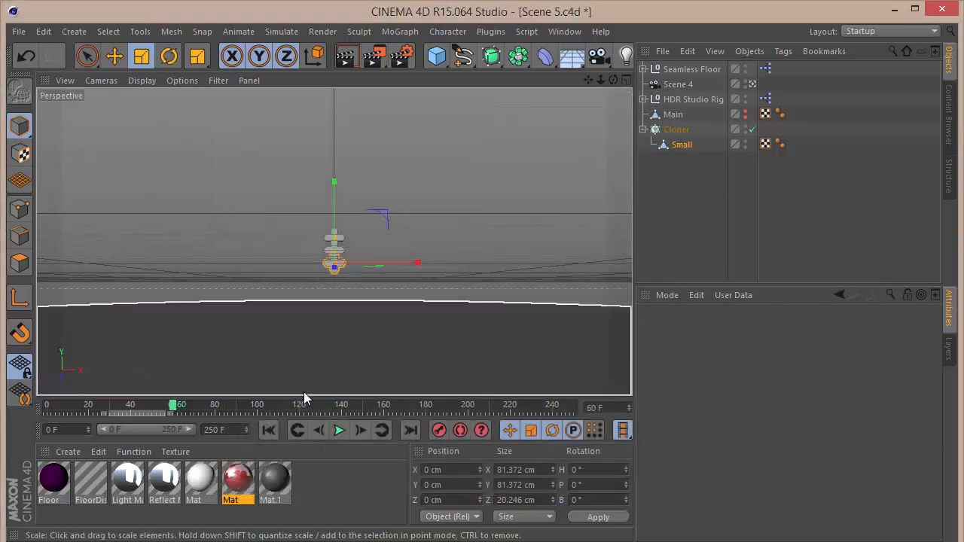
Duplicate the red material and change the copy's color to blue (R 40, G 100, B 255).
left_click_drag(236, 483, 257, 480, "ctrl")
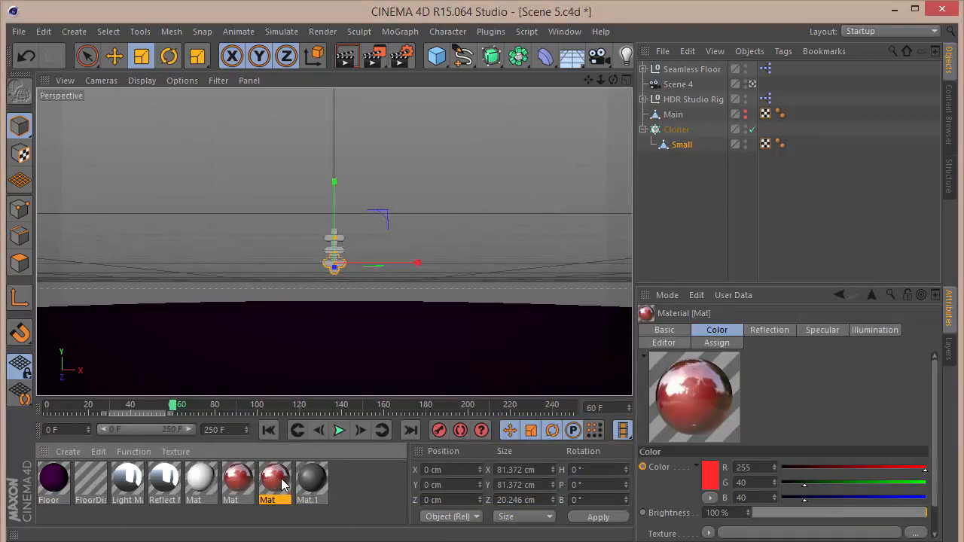
double_click(277, 481)
left_click(260, 263)
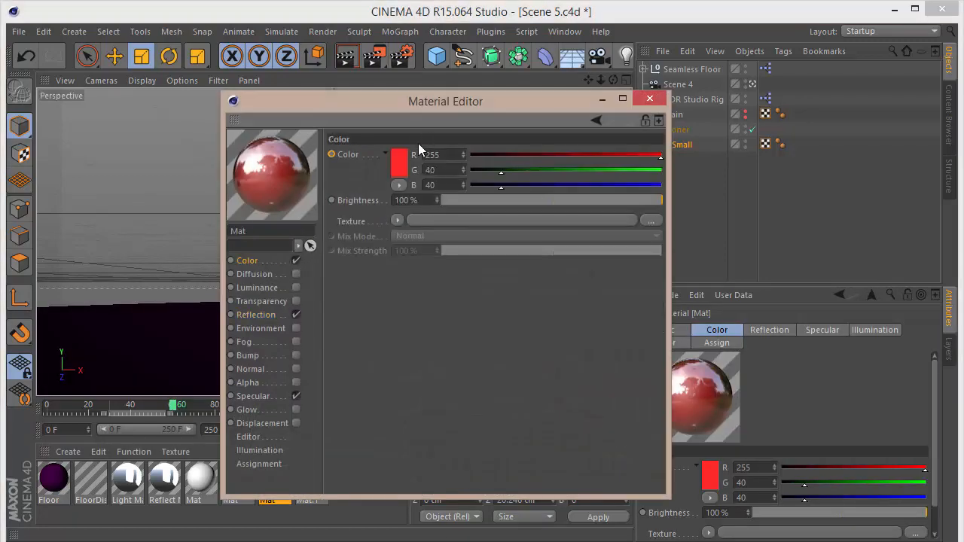
left_click(401, 156)
left_click(455, 100)
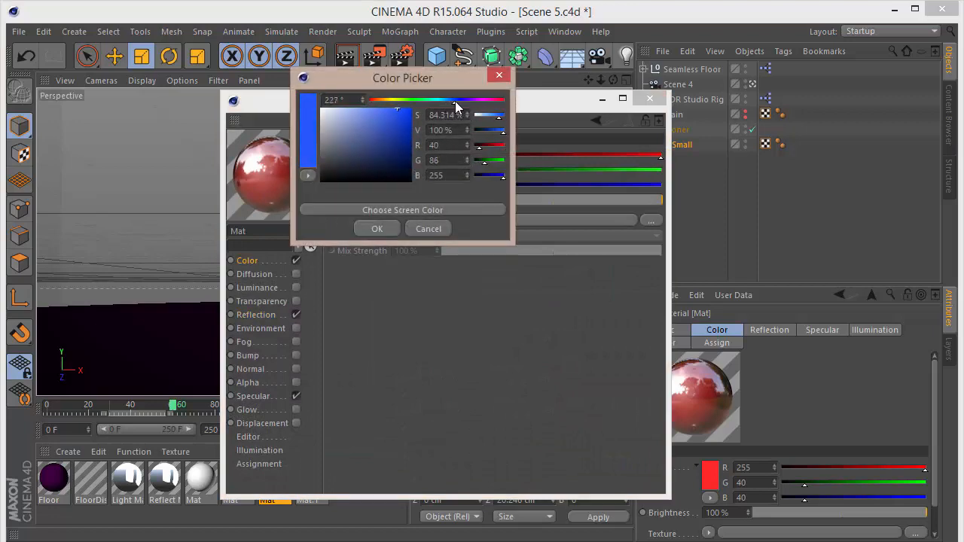
left_click(381, 227)
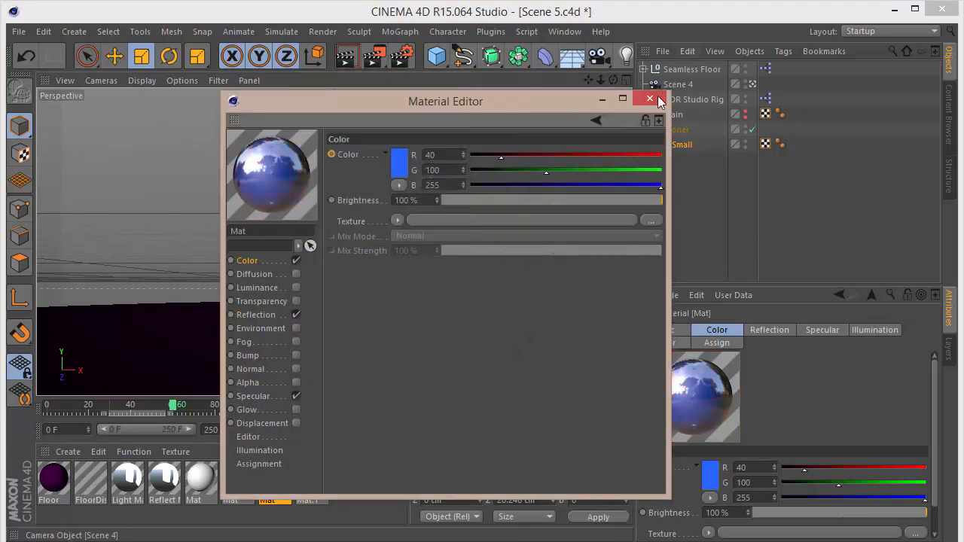
left_click(649, 98)
Apply the red material to the first Small object and the blue material to the second Small object.
left_click_drag(243, 482, 693, 162)
left_click_drag(299, 493, 794, 159)
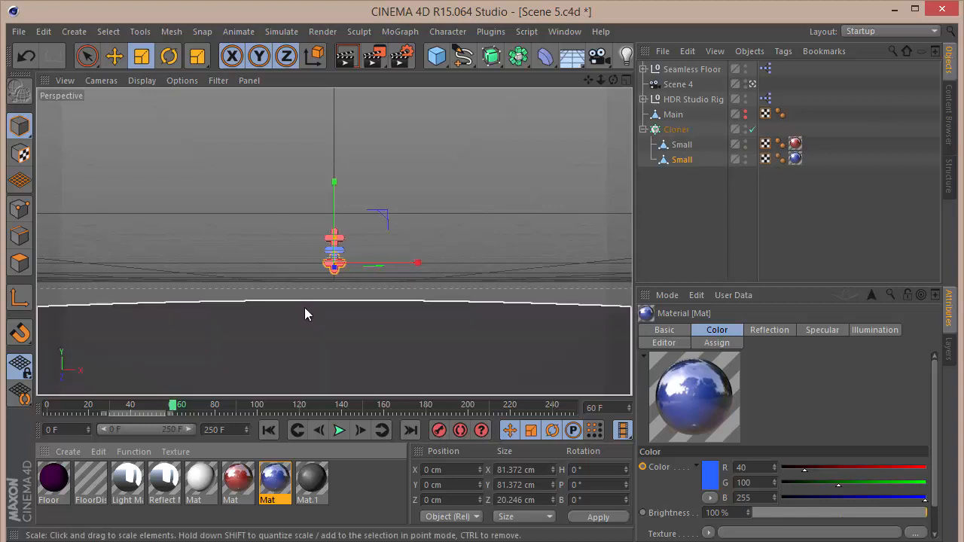
Set the Cloner to Object mode and use Main as its source object.
left_click(673, 114)
left_click(675, 131)
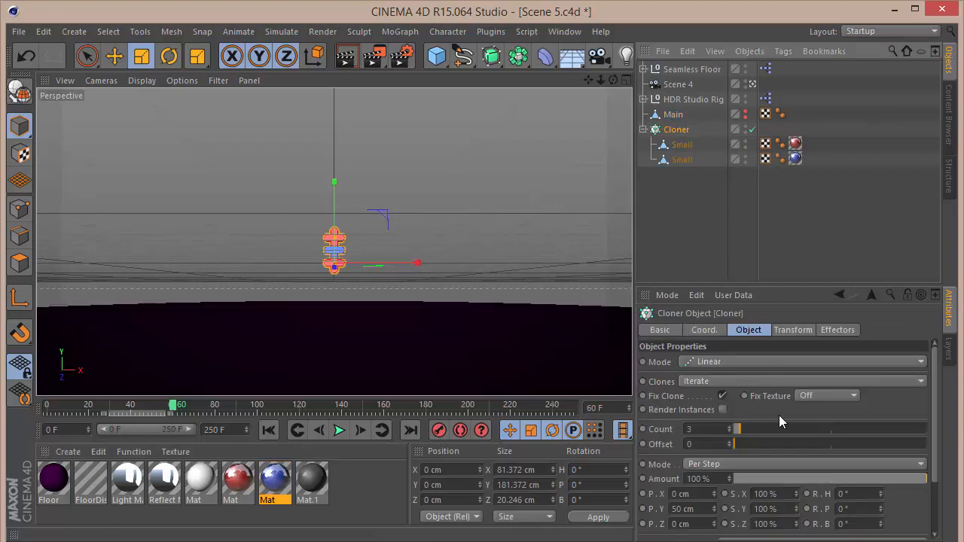
left_click(732, 365)
left_click(732, 378)
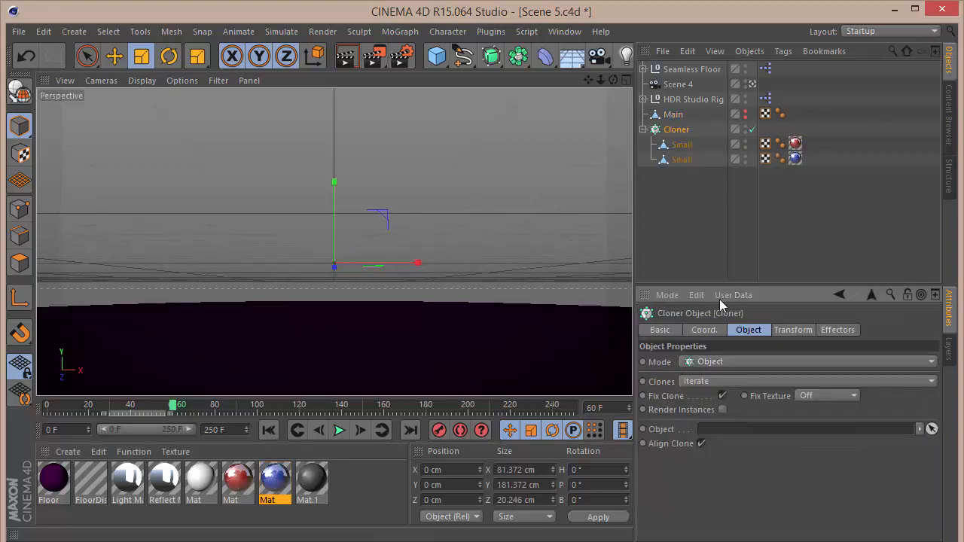
left_click_drag(672, 117, 728, 428)
left_click(673, 213)
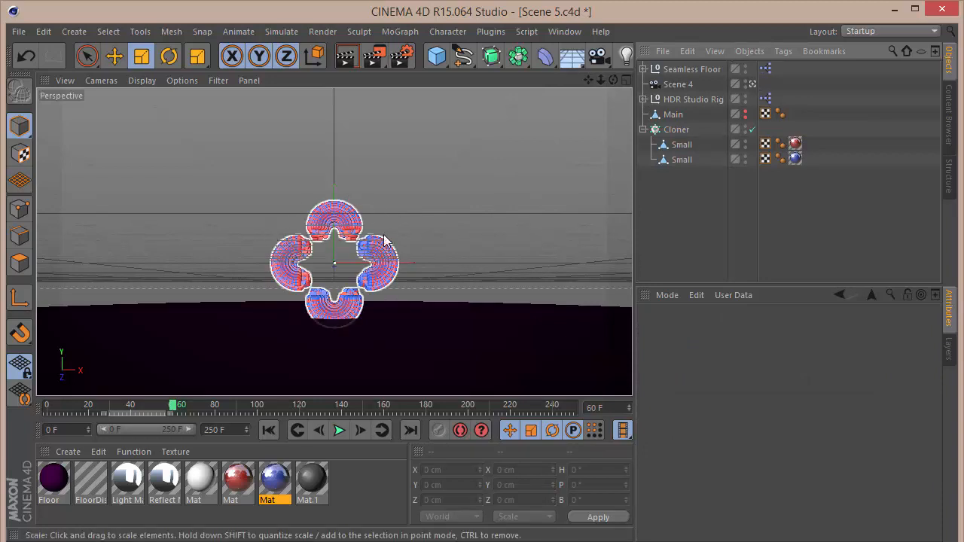
Set the Cloner's distribution to Surface.
left_click(676, 129)
left_click(728, 475)
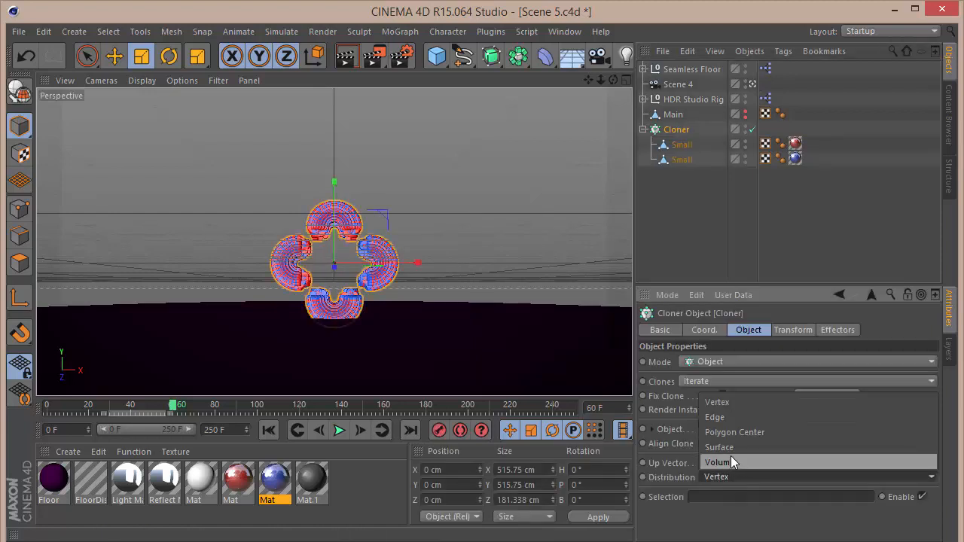
left_click(730, 448)
left_click(694, 258)
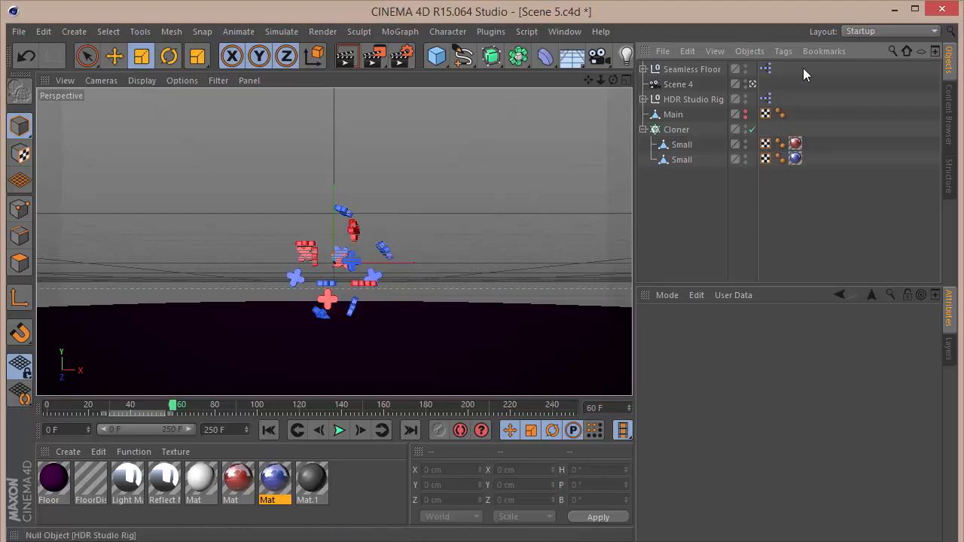
Switch the viewport view and briefly show Main to compare it with the clones.
left_click(752, 85)
left_click(754, 84)
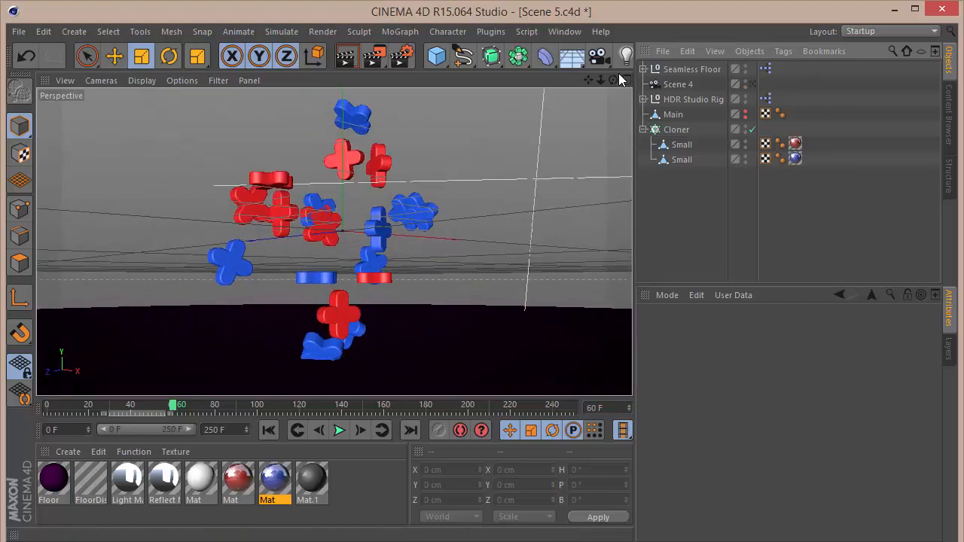
left_click_drag(613, 80, 569, 131)
left_click(746, 111)
left_click_drag(333, 242, 332, 242)
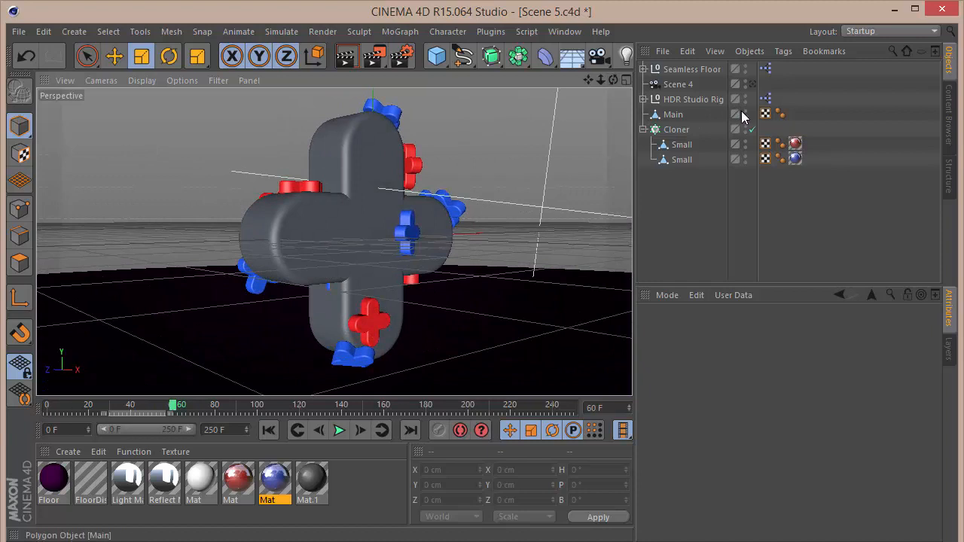
left_click(744, 111)
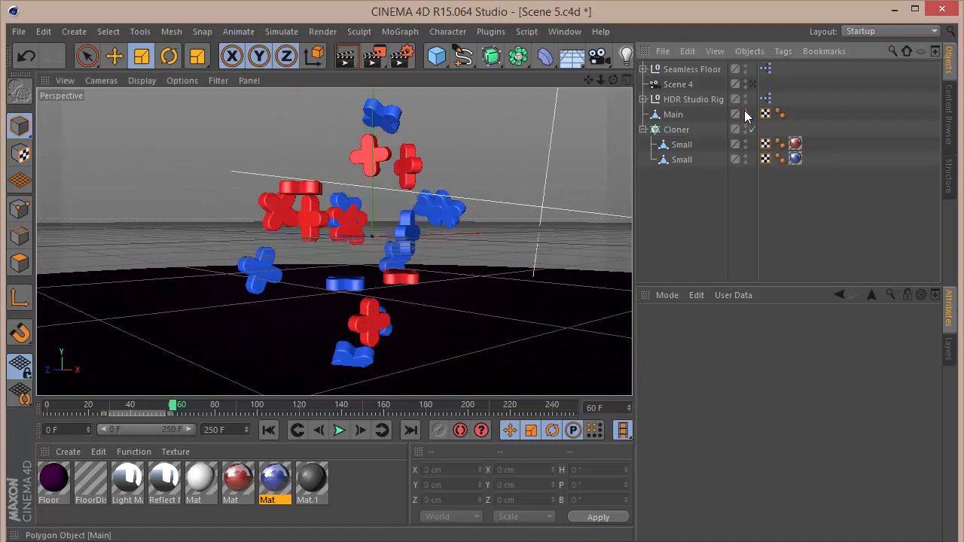
Save the scene and set the Cloner's clone count to 500.
left_click(674, 132)
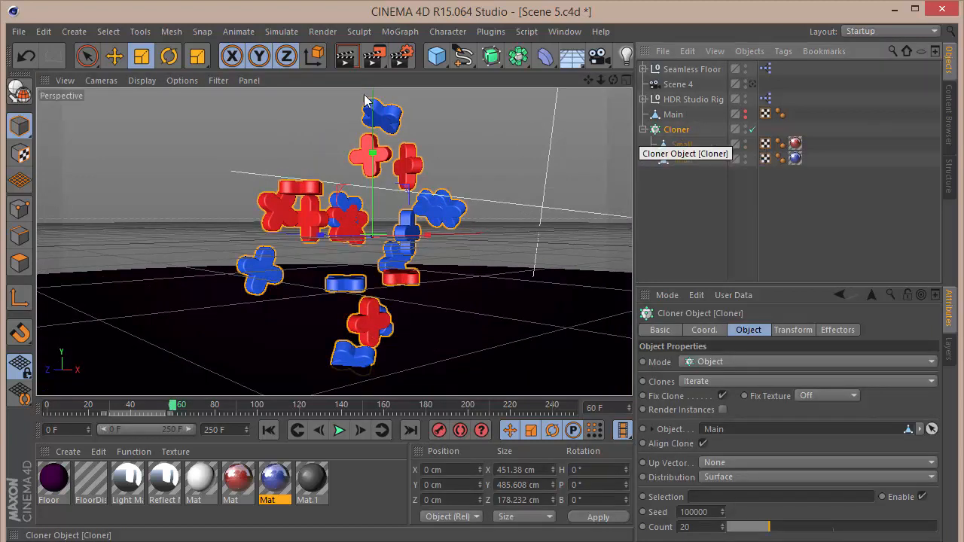
key("ctrl+s")
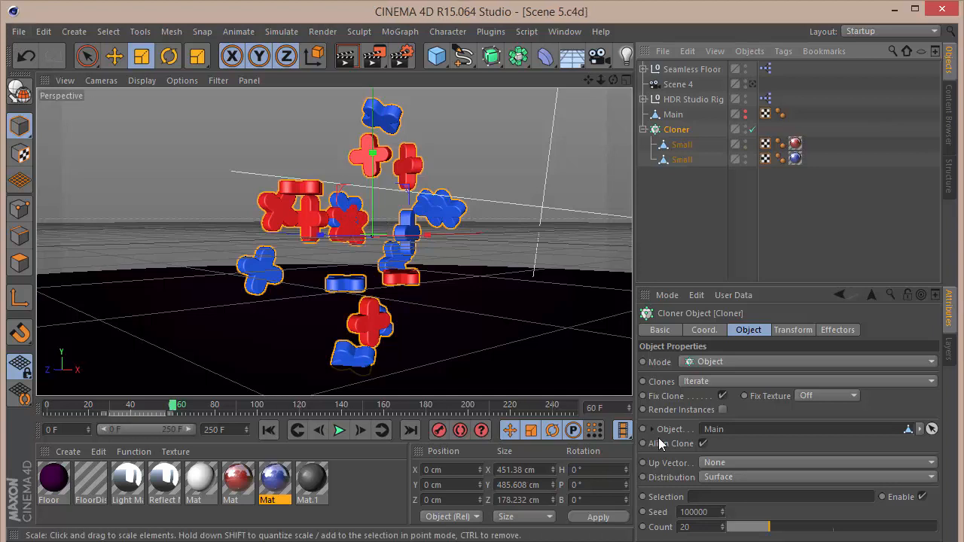
left_click(705, 527)
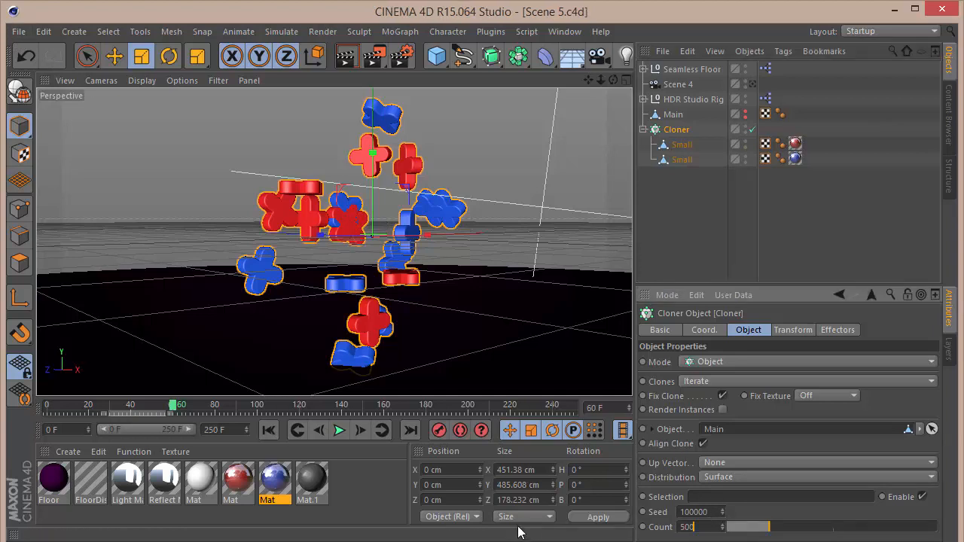
key("Return")
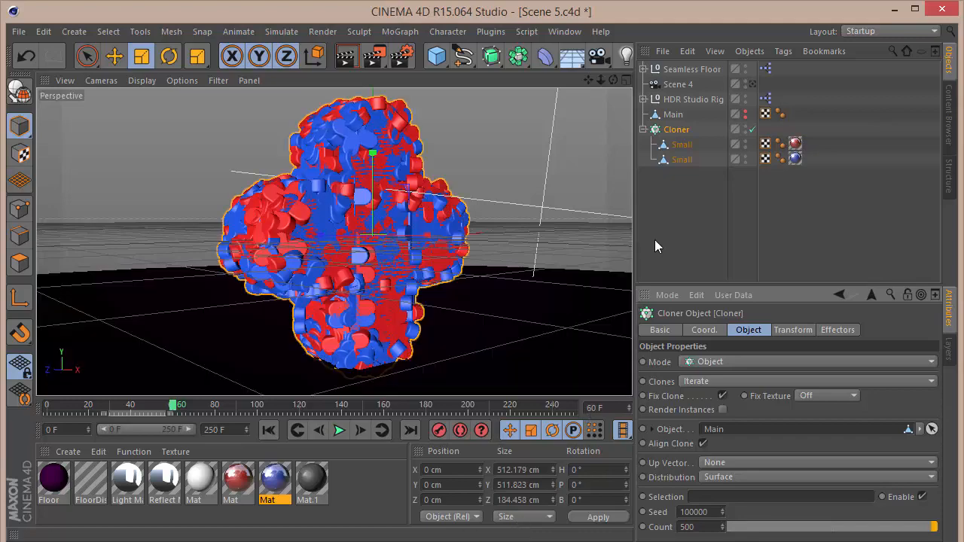
Set the viewport level of detail to Medium.
mouse_move(612, 80)
left_mouse_down()
mouse_move(467, 93)
mouse_move(406, 158)
mouse_move(342, 71)
mouse_move(286, 81)
mouse_move(613, 81)
left_mouse_up()
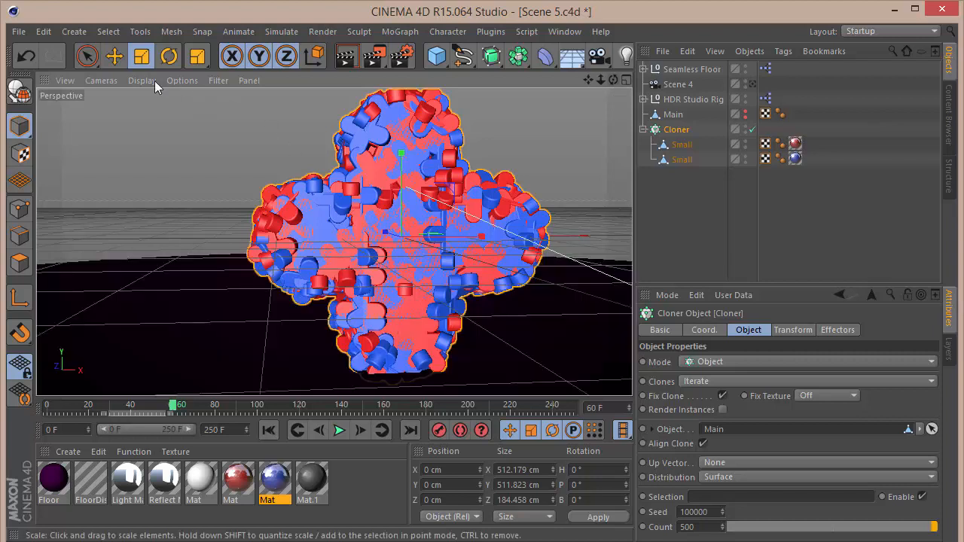
left_click(140, 80)
mouse_move(172, 81)
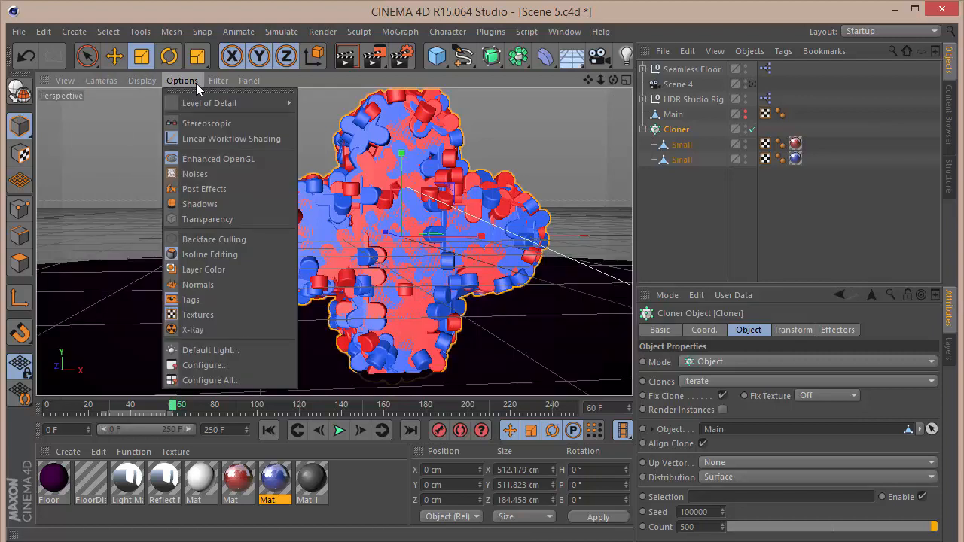
mouse_move(199, 101)
left_click(329, 123)
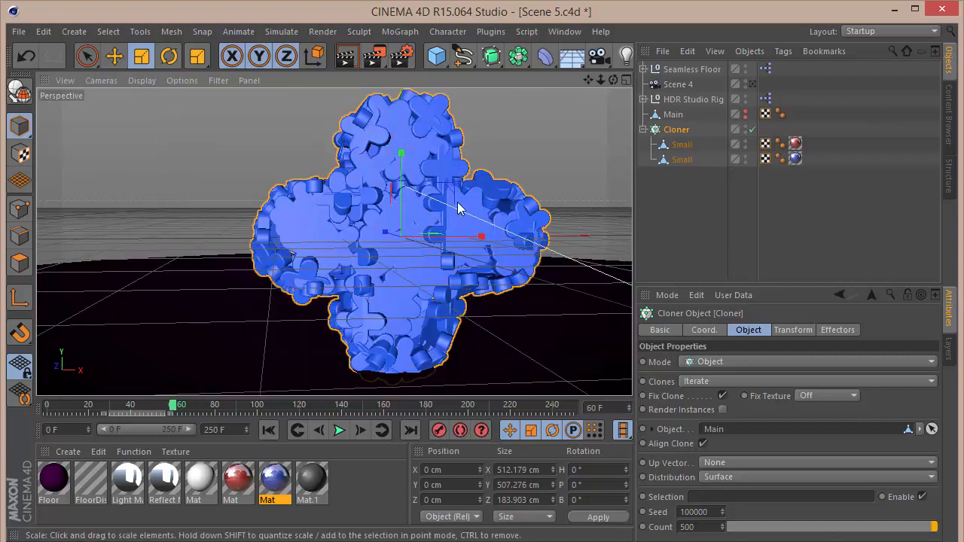
Set the viewport level of detail to Low.
mouse_move(613, 79)
left_mouse_down()
mouse_move(333, 241)
mouse_move(618, 79)
left_mouse_up()
left_click(181, 80)
mouse_move(197, 99)
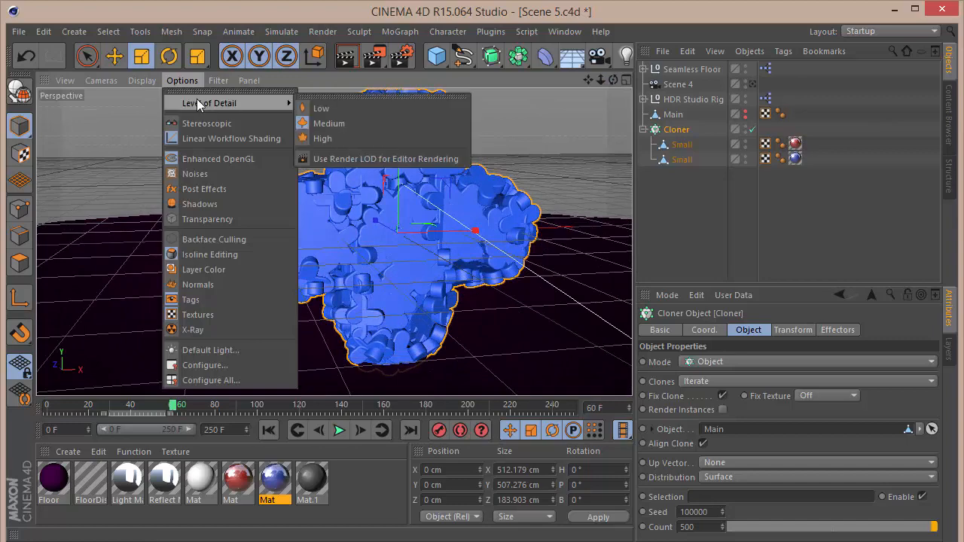
left_click(338, 102)
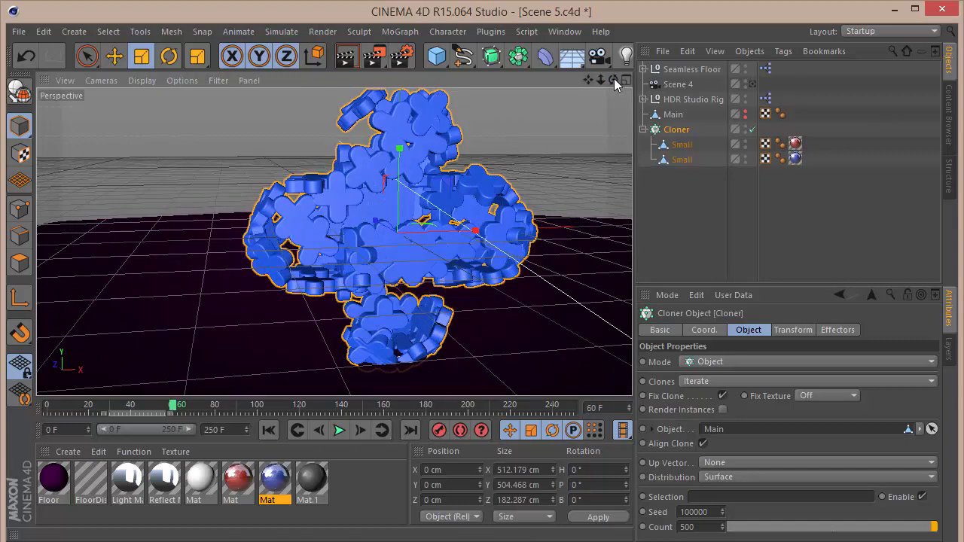
Lower the Seamless Floor to about -240 cm on the Y axis.
left_click_drag(614, 79, 333, 240)
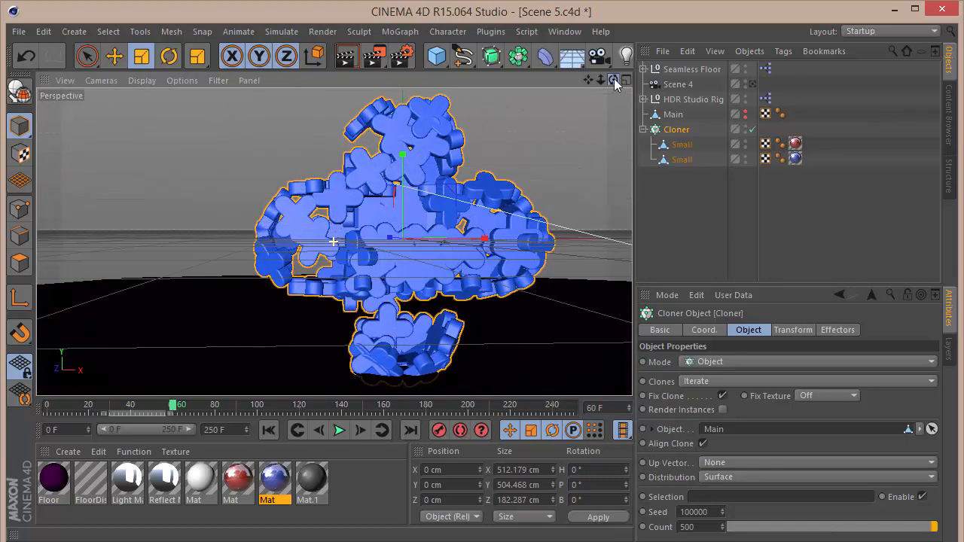
left_click(568, 321)
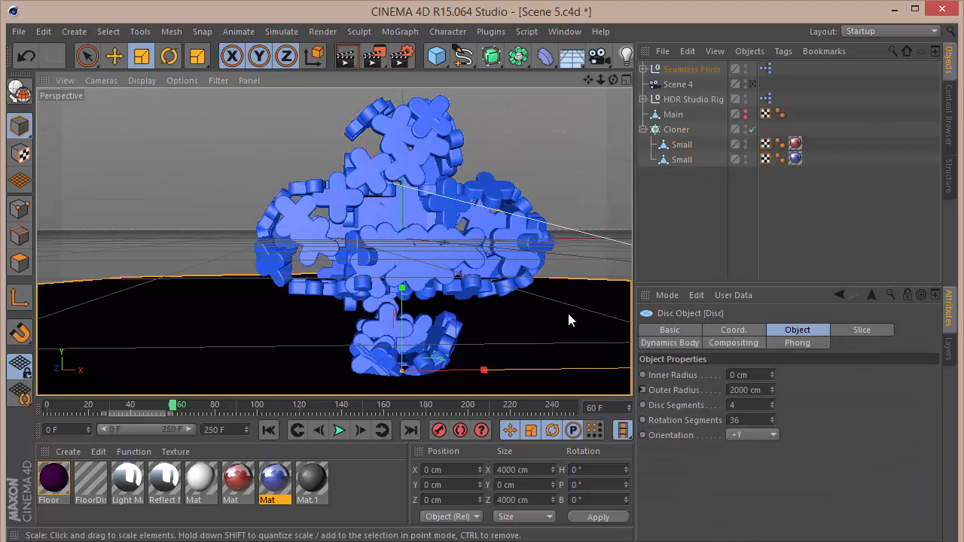
left_click(677, 85)
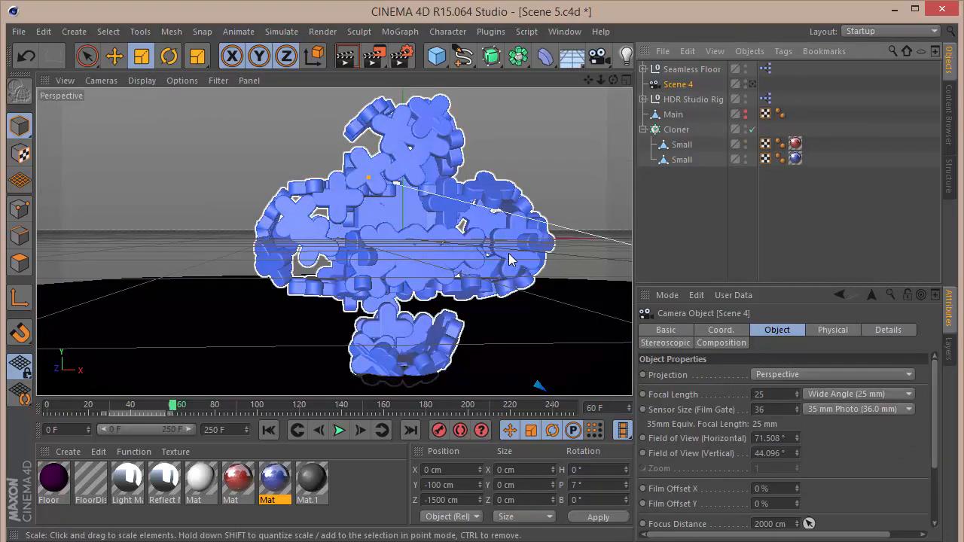
left_click_drag(613, 79, 422, 283)
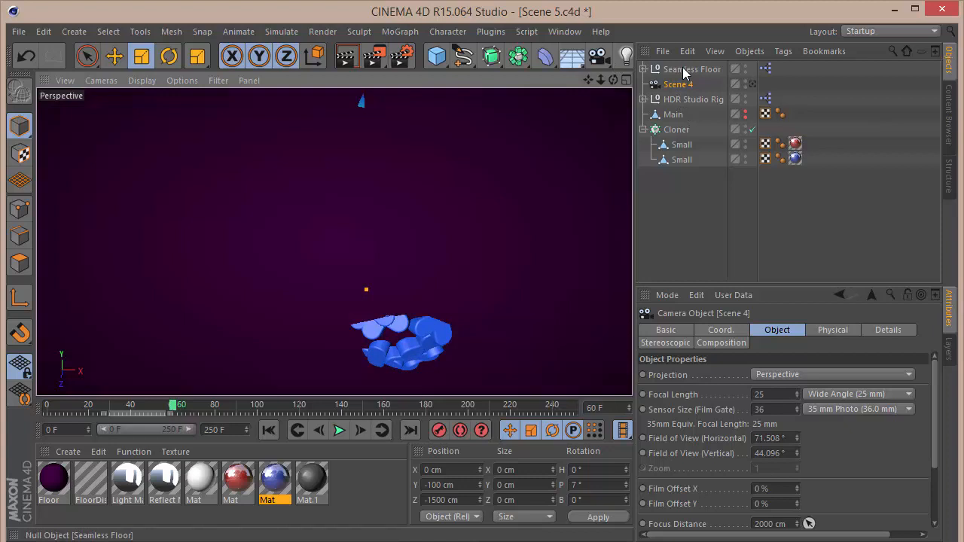
left_click(682, 69)
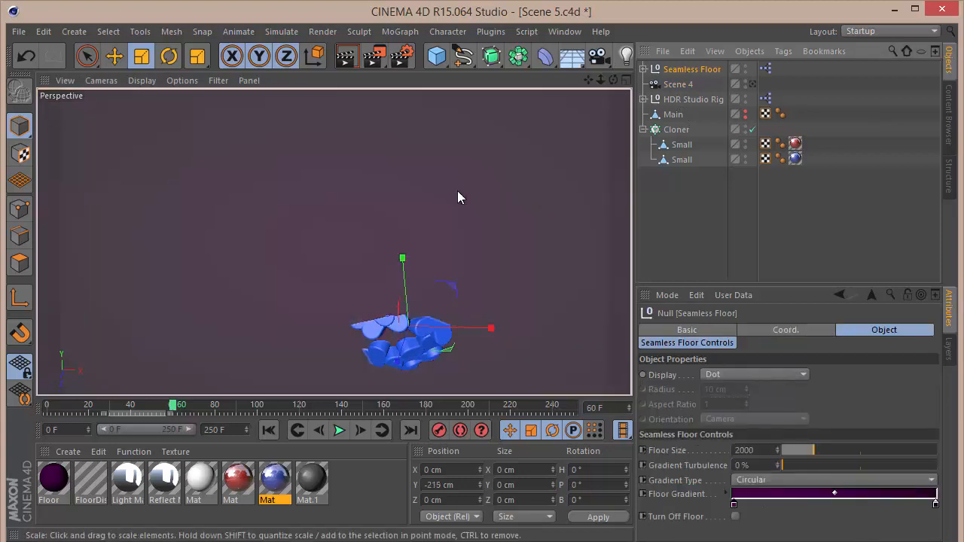
key("9")
left_click_drag(402, 258, 414, 287)
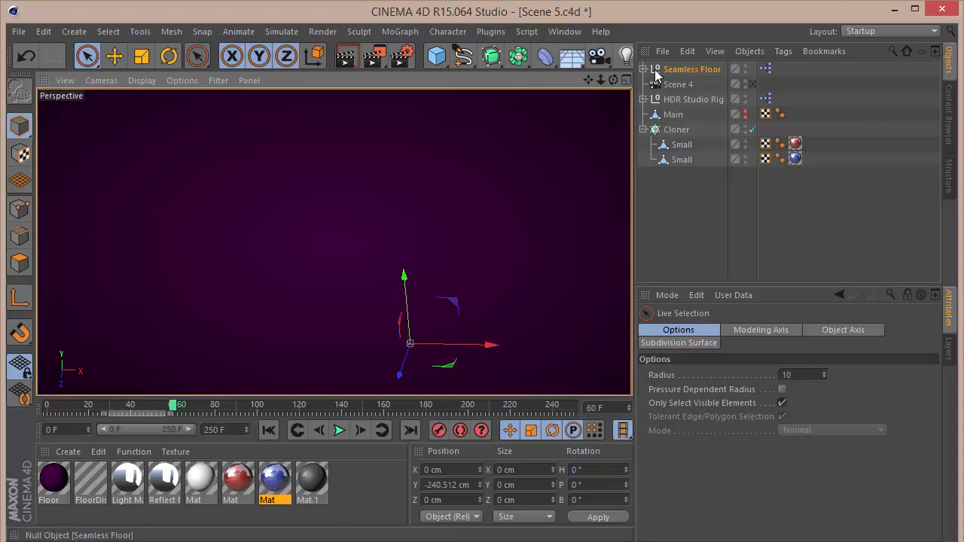
Set the floor Disc's dynamics Bounce and Friction to 70%.
left_click_drag(613, 79, 538, 258)
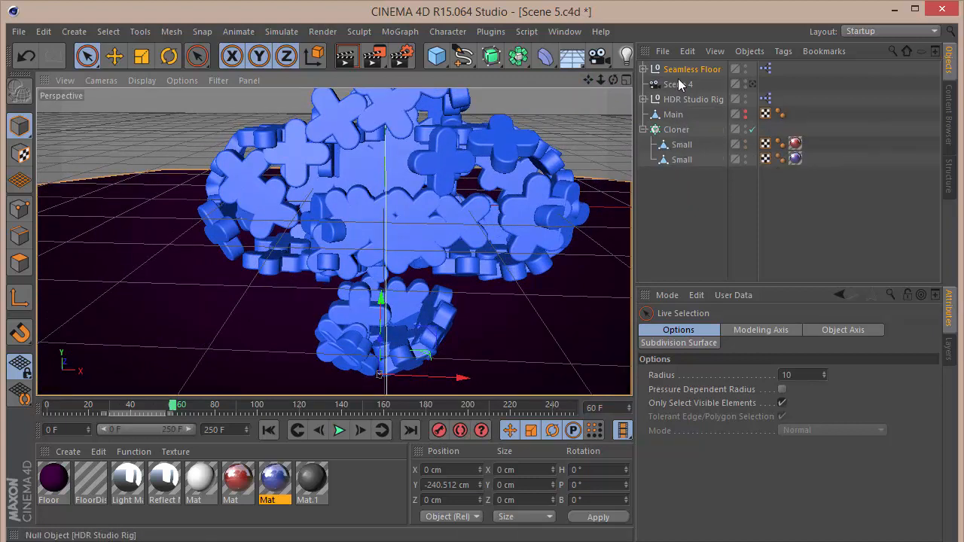
left_click(644, 68)
left_click(764, 83)
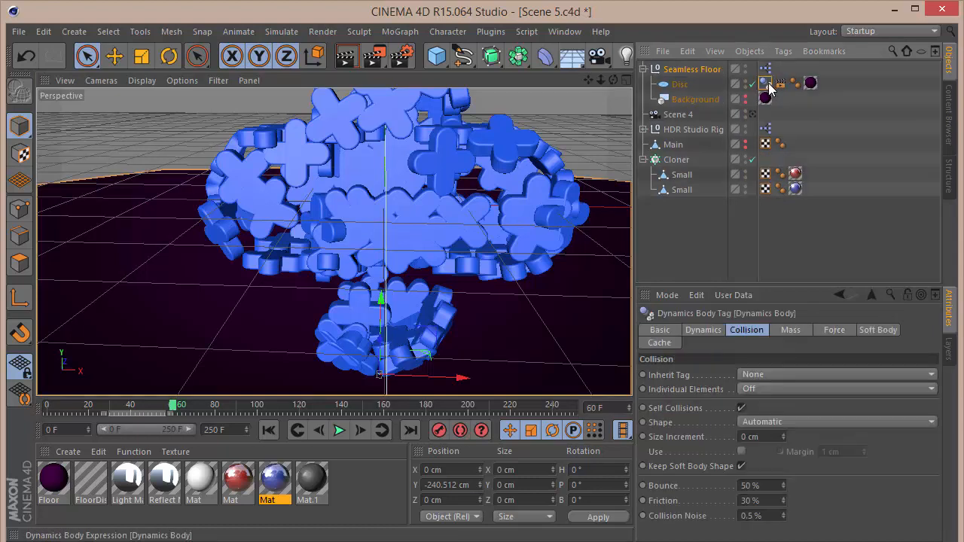
left_click(769, 487)
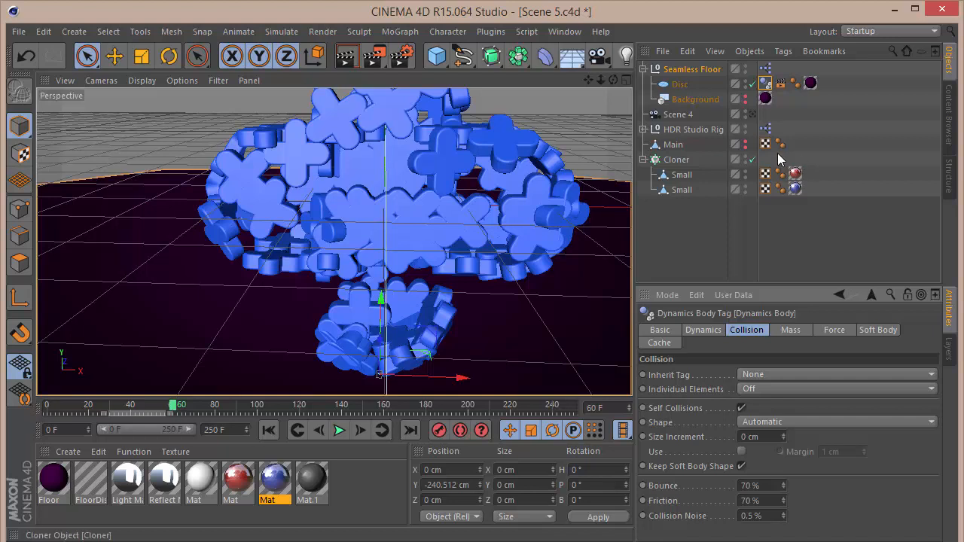
Add a Rigid Body tag to a Small logo and move that tag onto the Cloner.
left_click(682, 175)
right_click(686, 178)
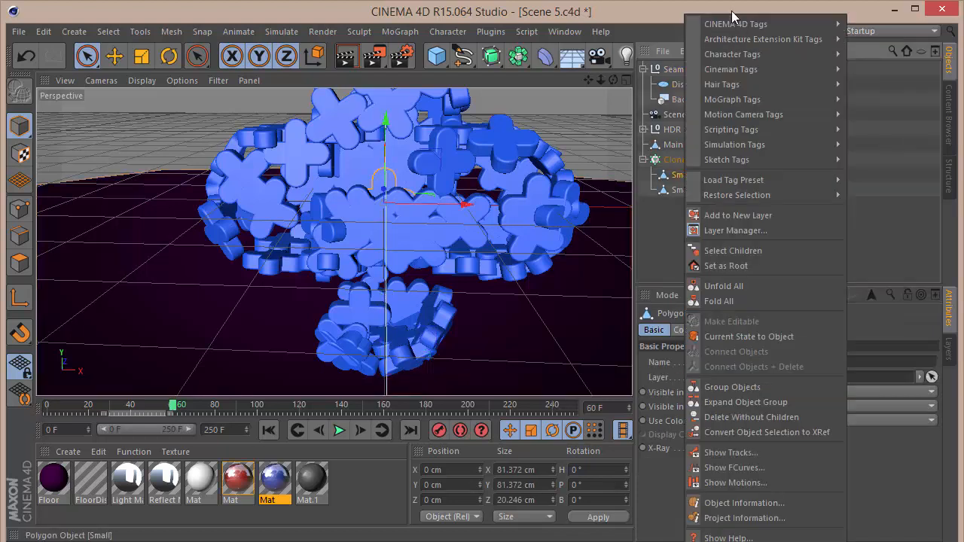
mouse_move(719, 147)
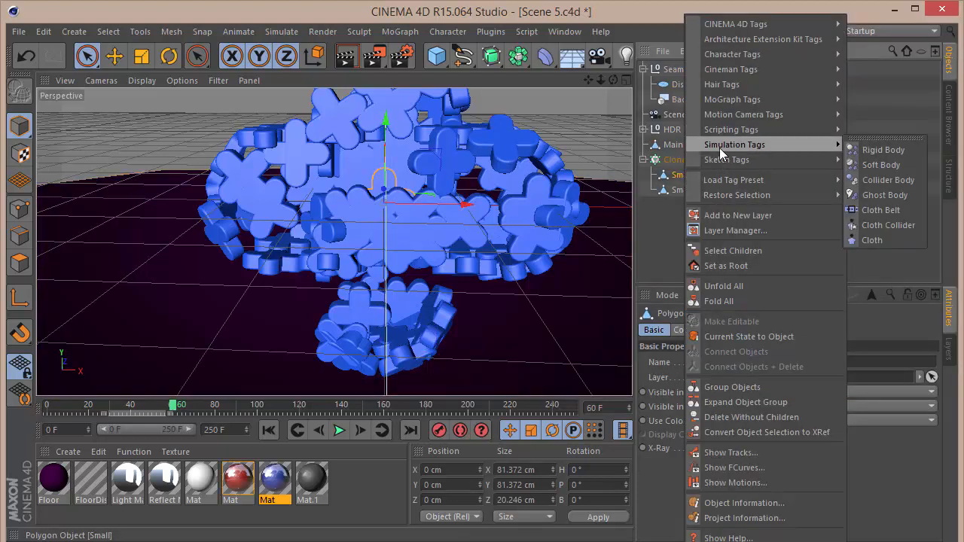
left_click(878, 150)
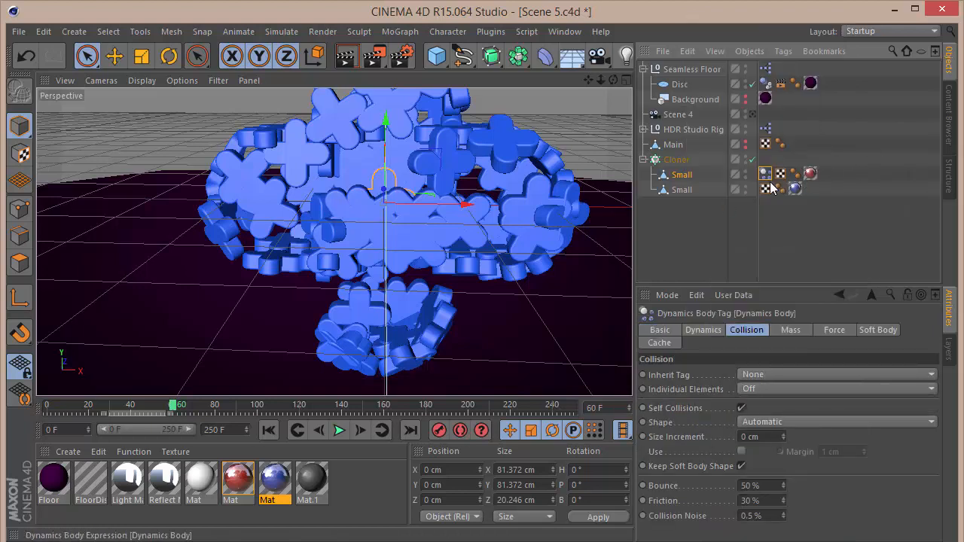
left_click(766, 484)
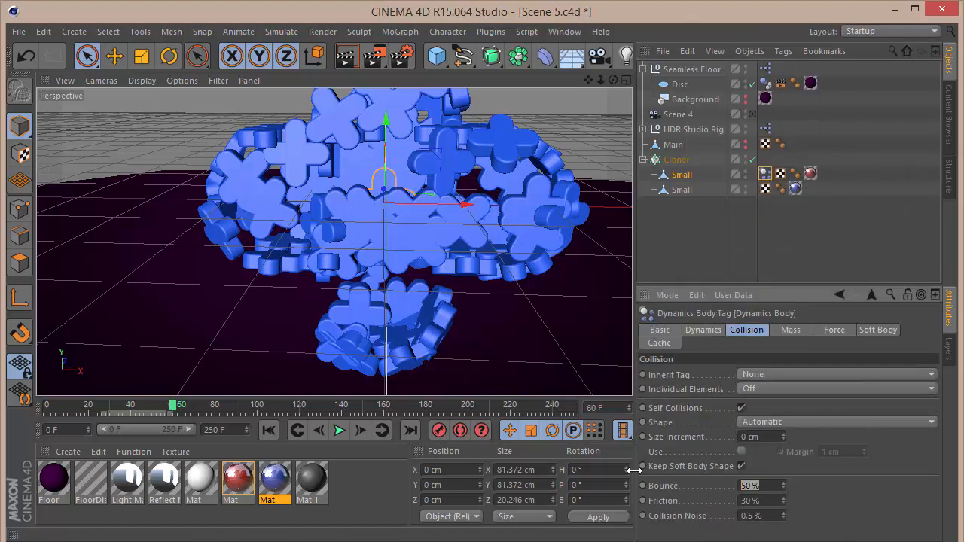
left_click_drag(765, 174, 765, 159)
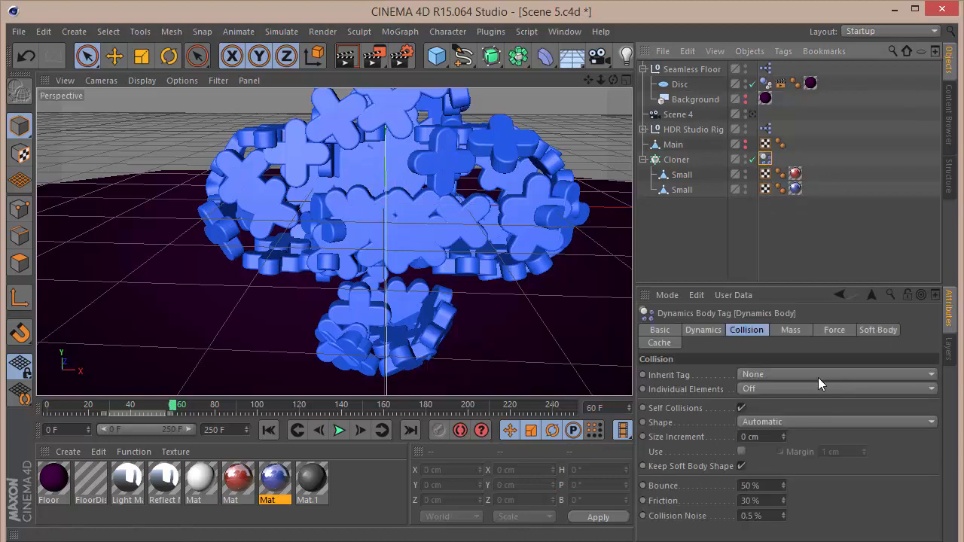
Set the Cloner's Rigid Body tag to Apply Tag to Children with Bounce and Friction at 70%.
left_click(795, 373)
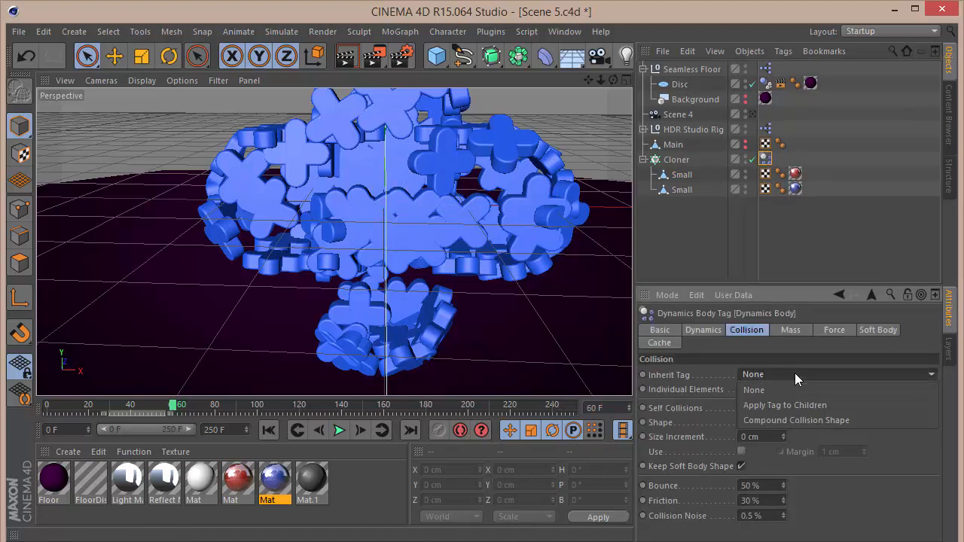
left_click(795, 406)
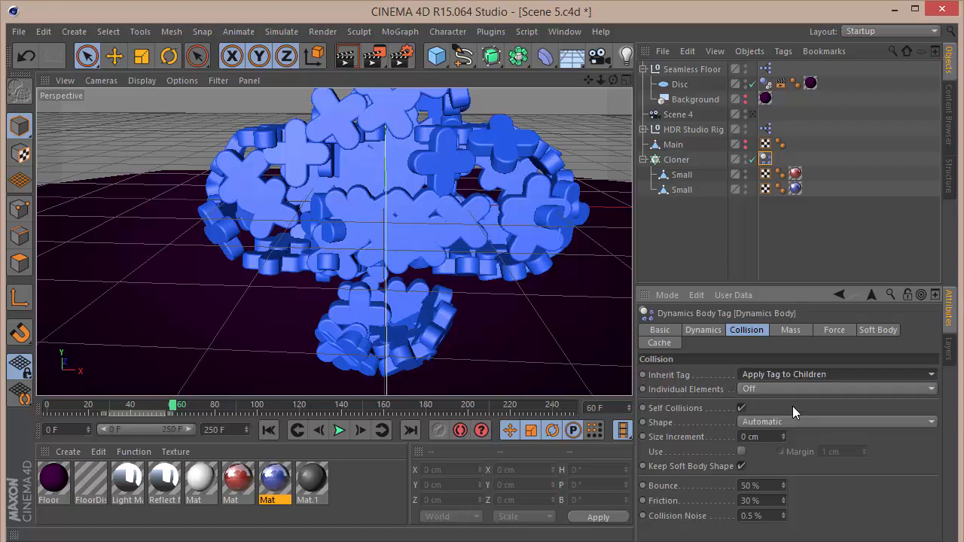
type("70")
key("Tab")
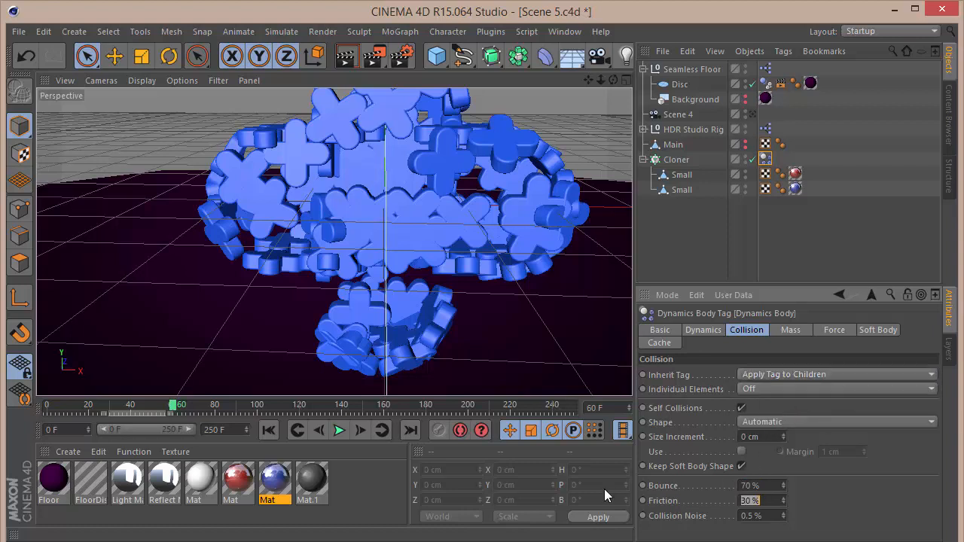
type("70")
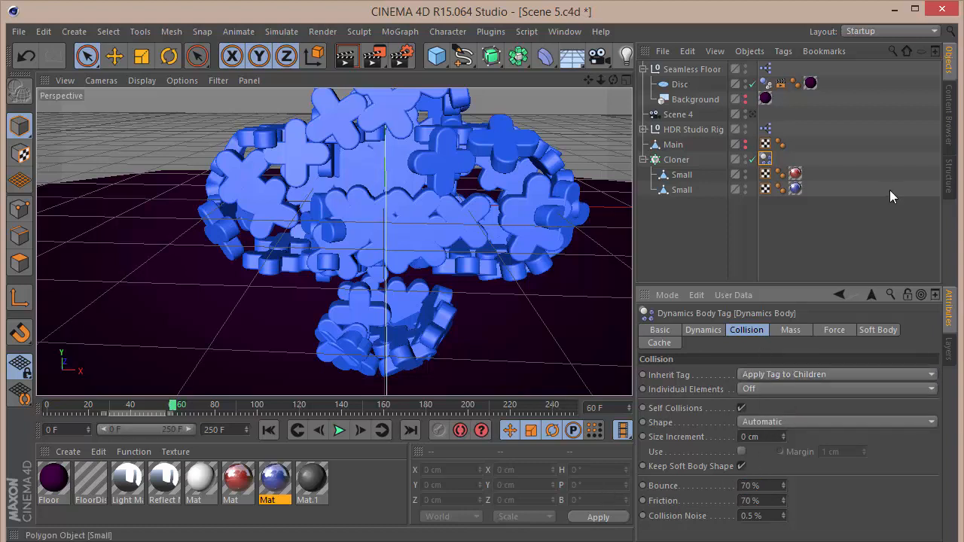
Switch to the Scene 4 camera view and play the simulation from the start.
left_click(761, 124)
left_click(751, 114)
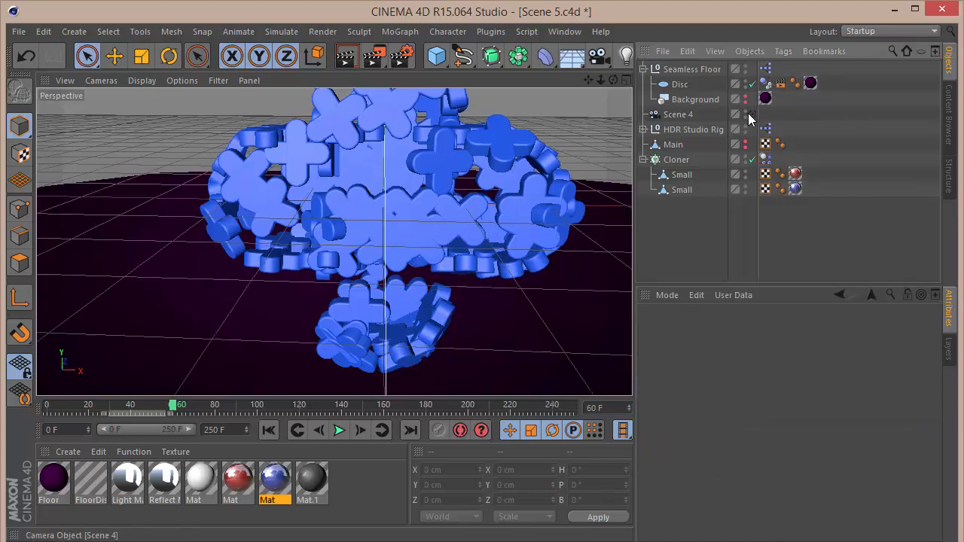
left_click(269, 429)
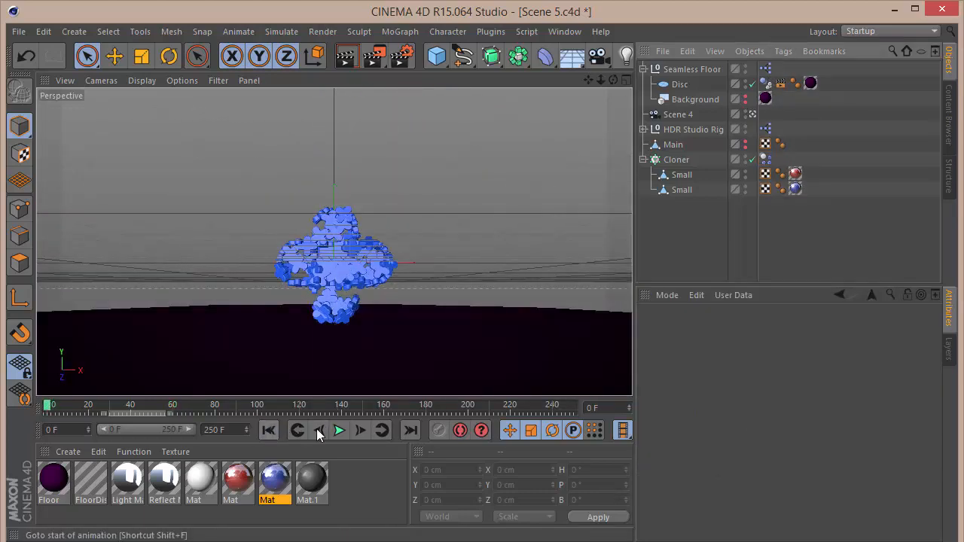
left_click(338, 430)
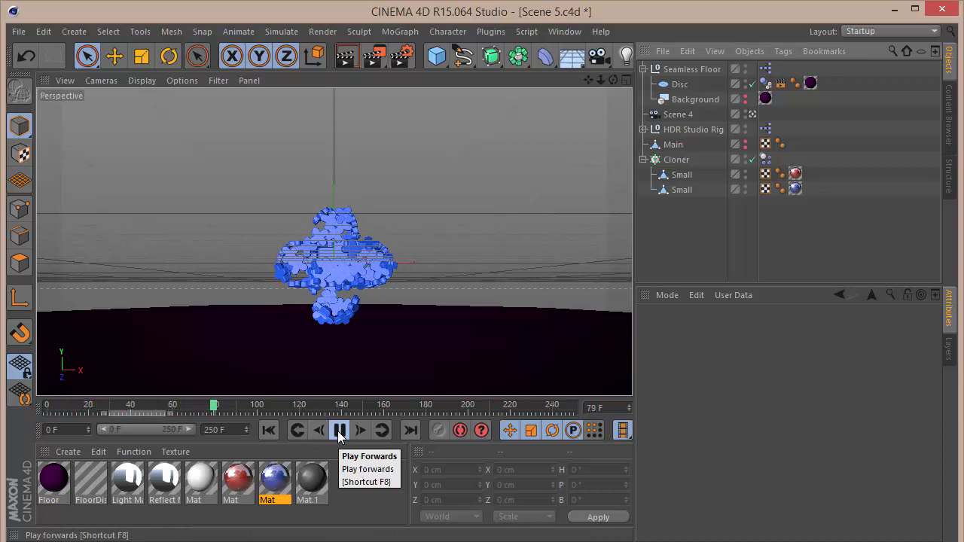
left_click(339, 431)
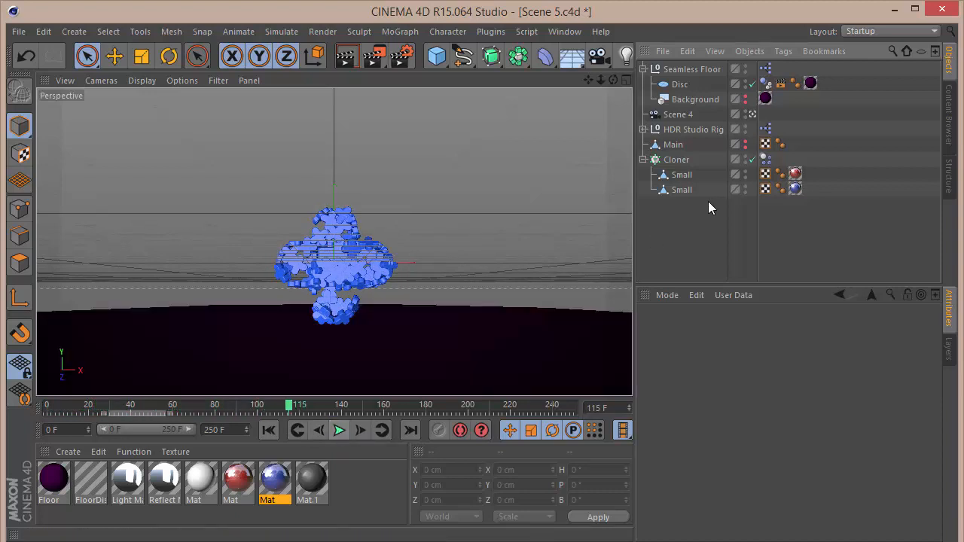
Set the Cloner's Rigid Body Individual Elements option to All.
left_click(766, 159)
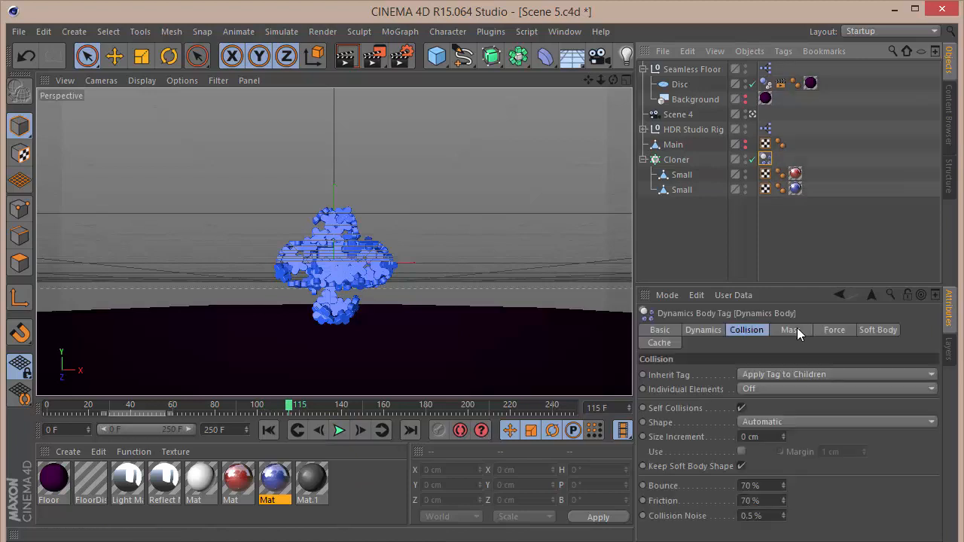
left_click(786, 389)
left_click(779, 450)
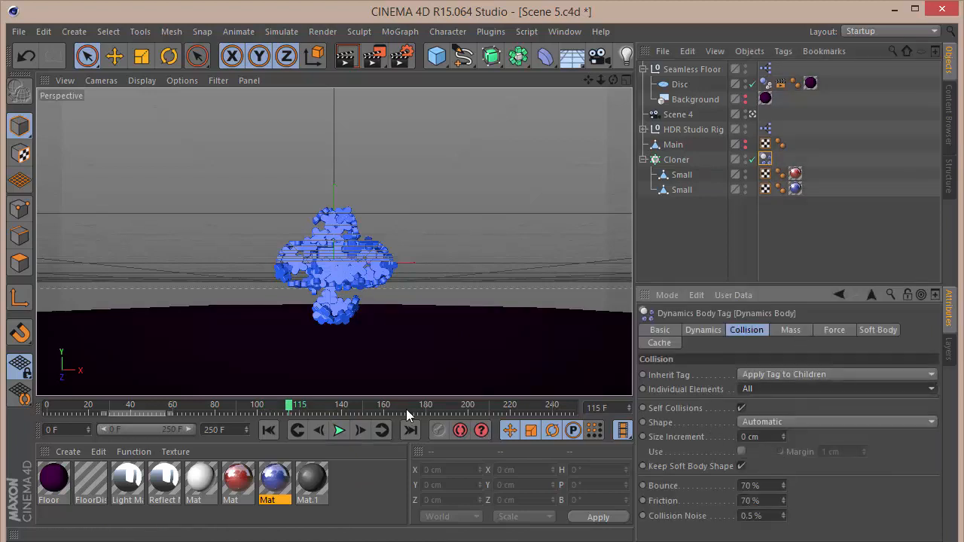
Replay the simulation from the start several times to review how the clones fall and bounce.
left_click(271, 429)
left_click(340, 430)
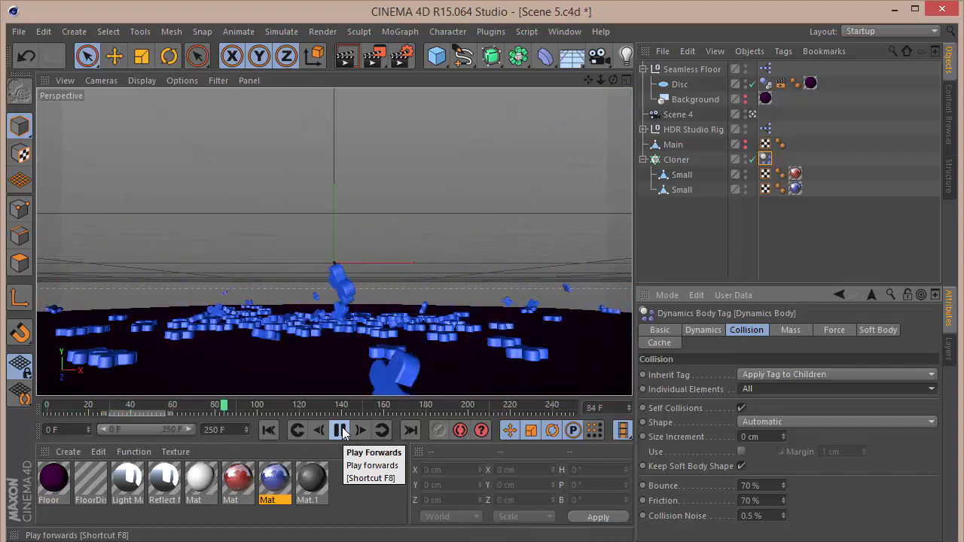
left_click(340, 430)
left_click(266, 429)
left_click(340, 430)
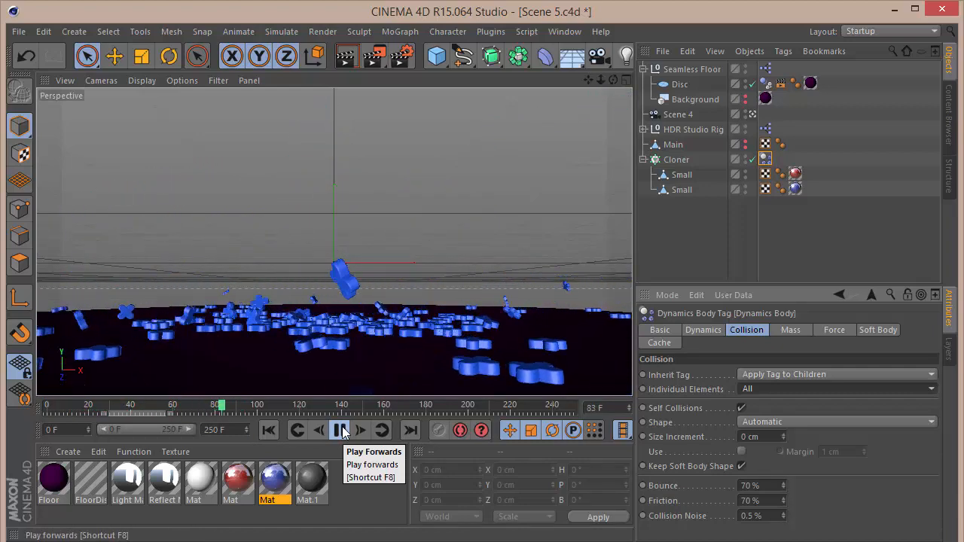
left_click(340, 430)
left_click(269, 430)
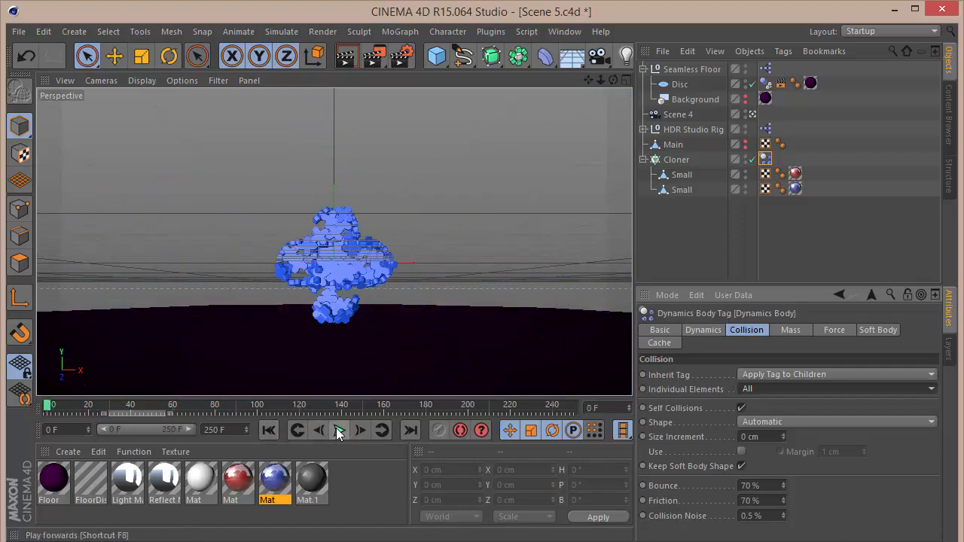
left_click(336, 430)
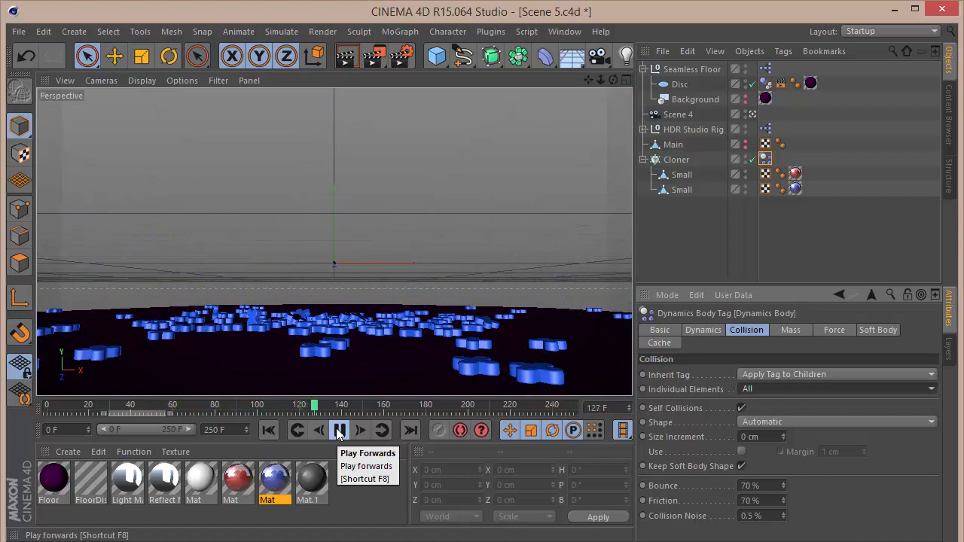
left_click(338, 433)
left_click(271, 432)
left_click(337, 430)
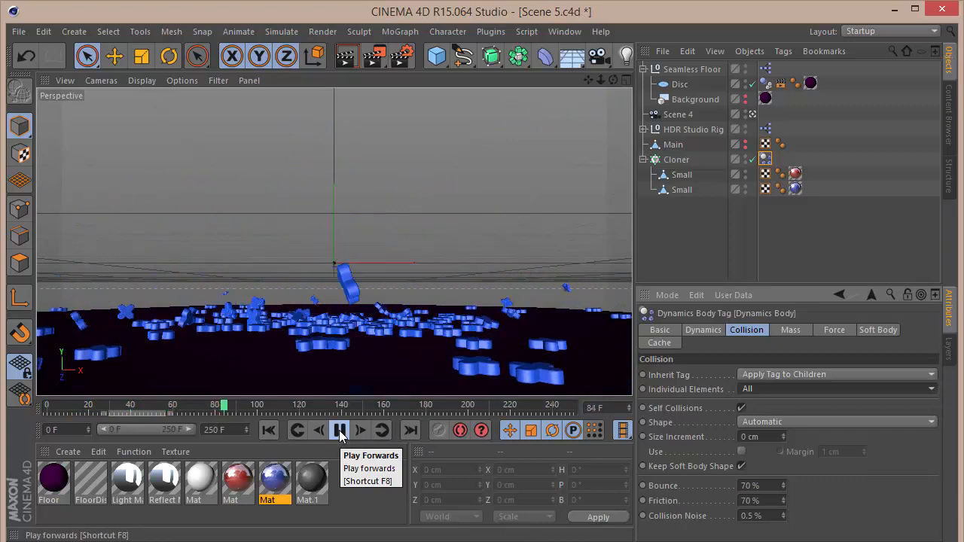
left_click(271, 430)
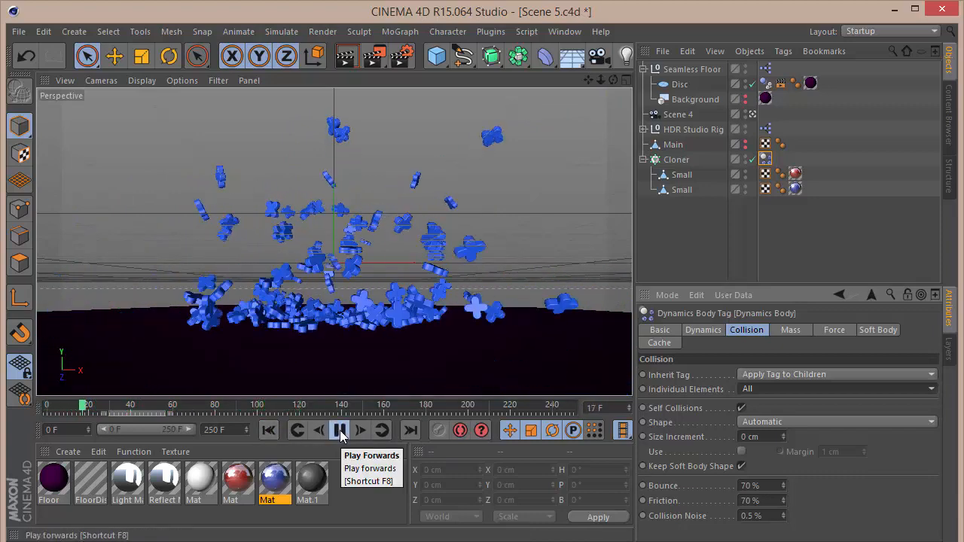
left_click(340, 430)
left_click(269, 429)
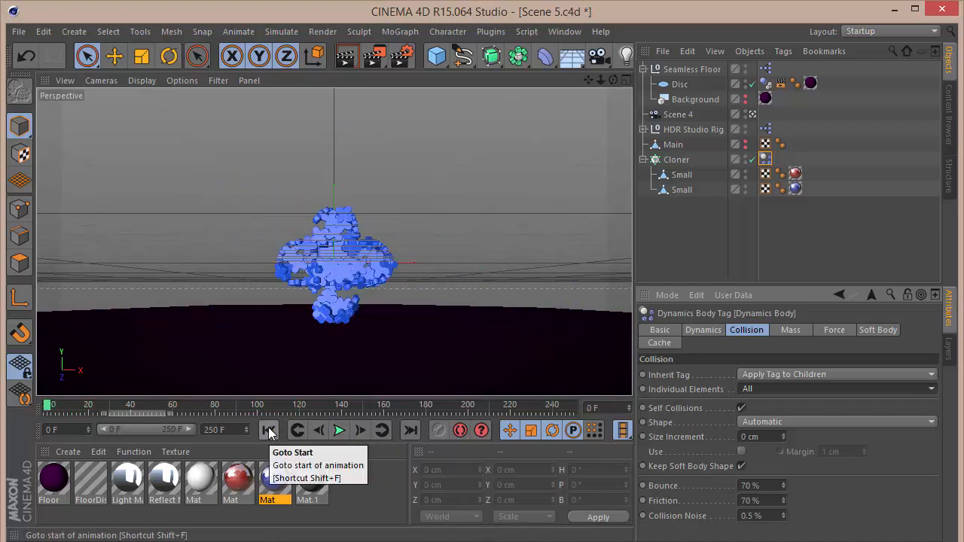
Add an Attractor particle modifier to the scene.
left_click(401, 32)
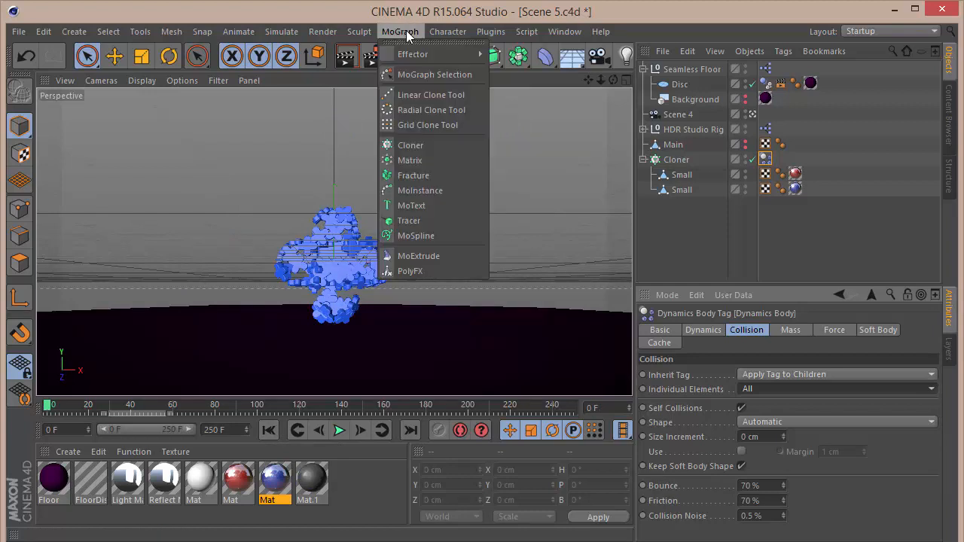
mouse_move(364, 33)
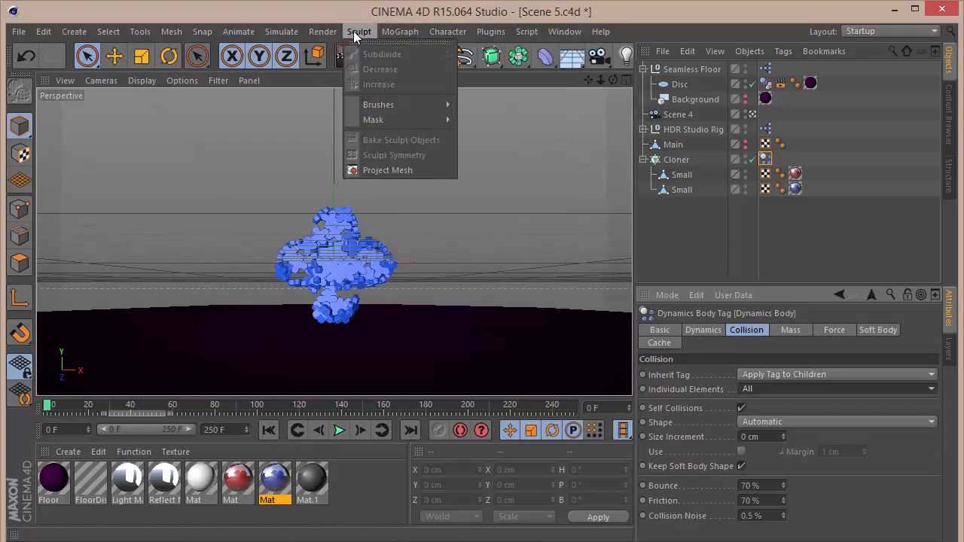
left_click(276, 31)
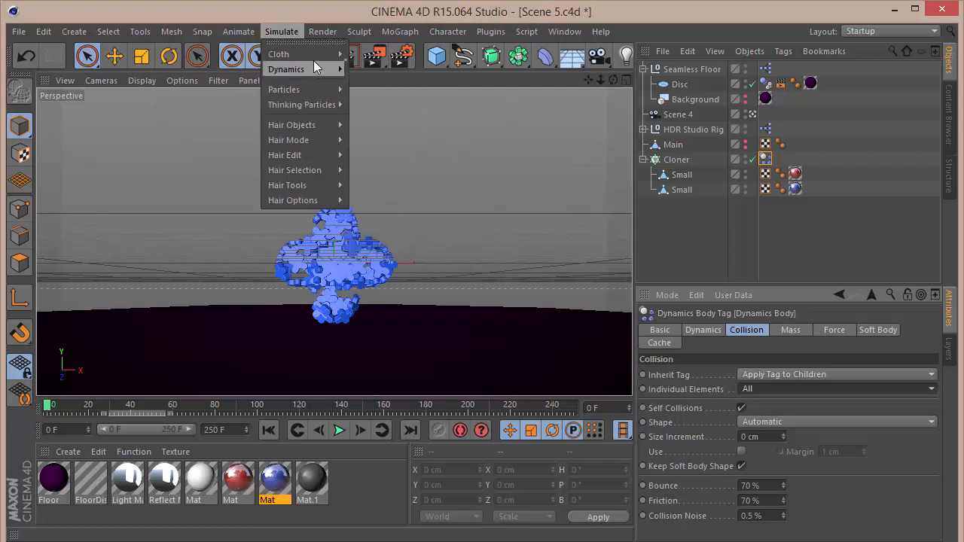
mouse_move(318, 90)
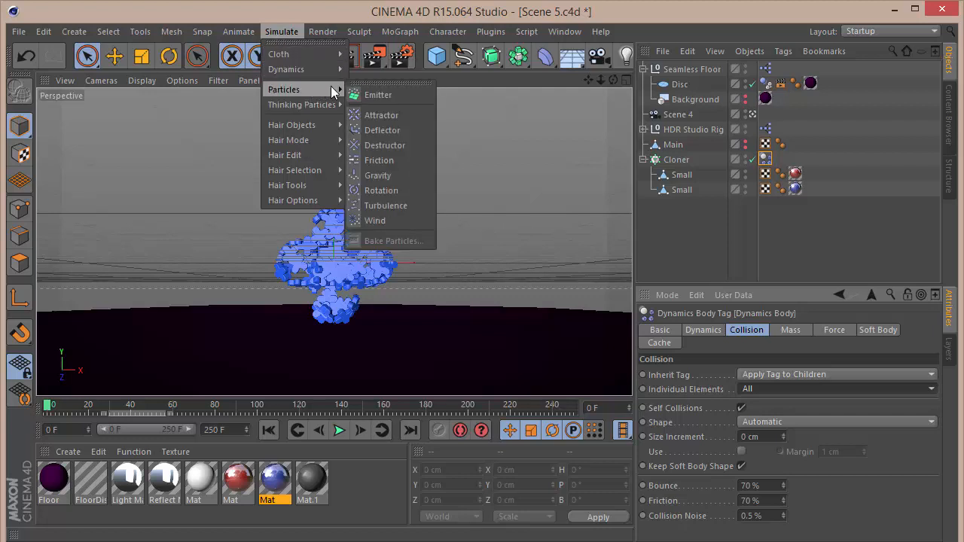
left_click(384, 115)
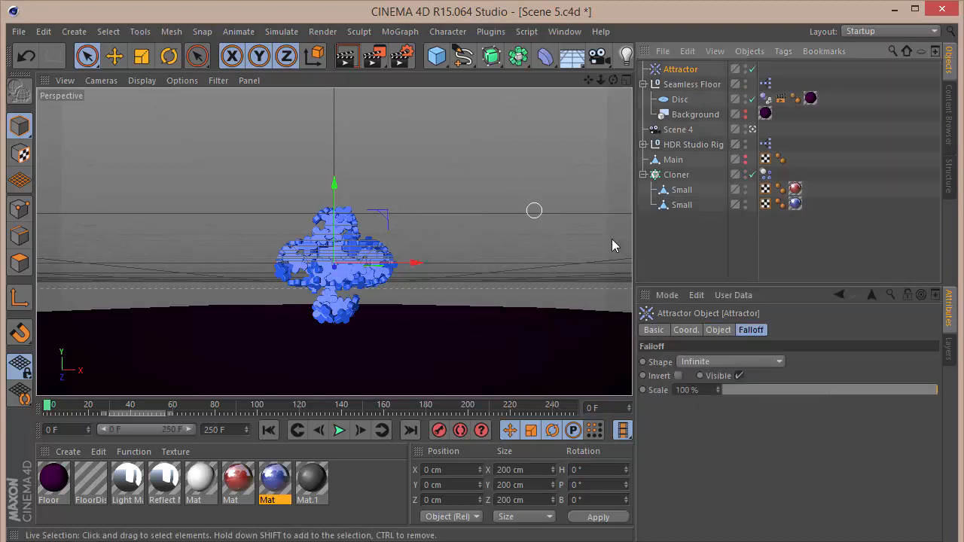
Set the Attractor's falloff shape to Sphere and reduce its Falloff to 0%.
left_click(724, 333)
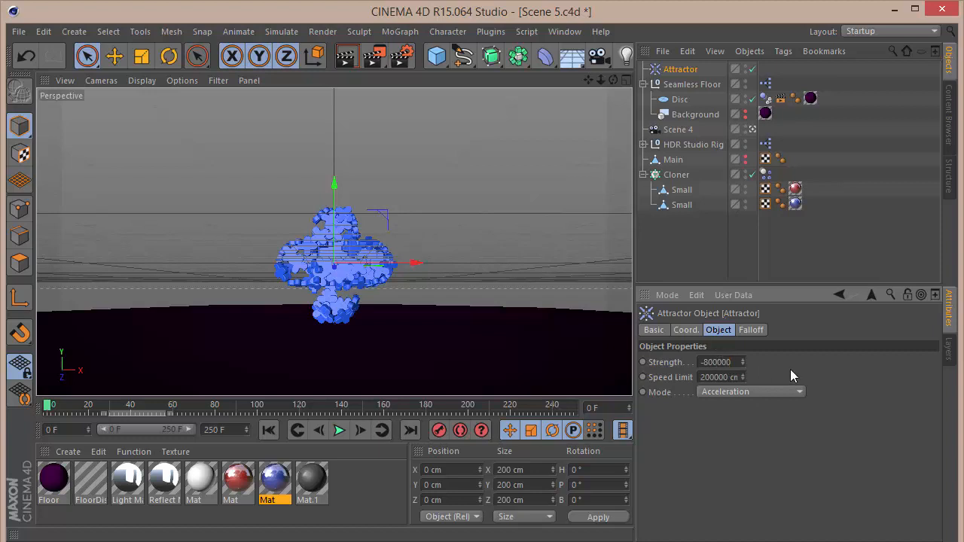
left_click(746, 332)
left_click(739, 361)
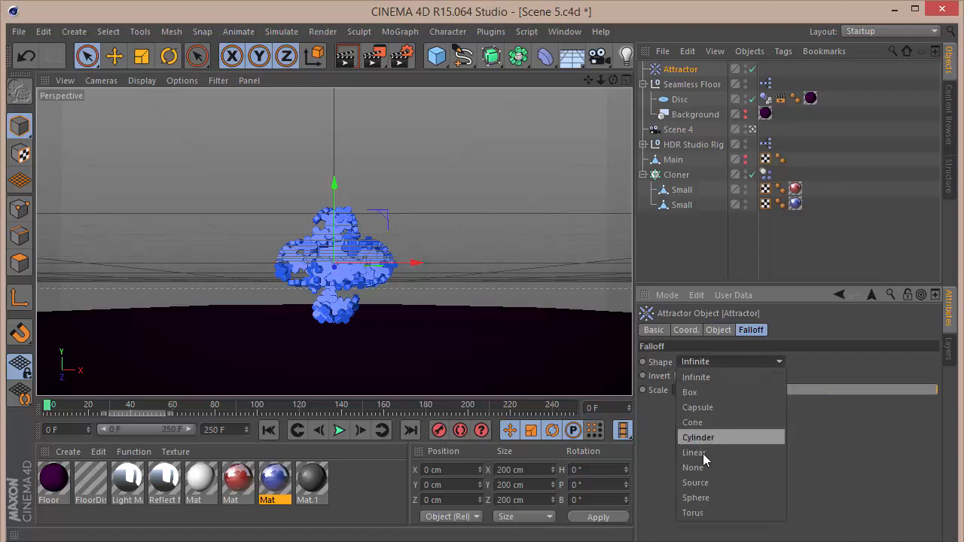
left_click(697, 497)
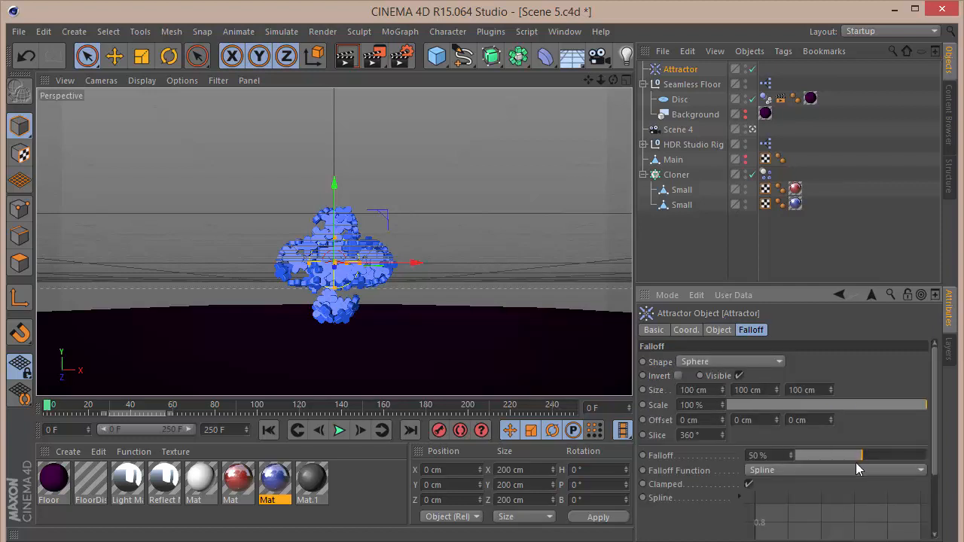
left_click_drag(856, 461, 781, 457)
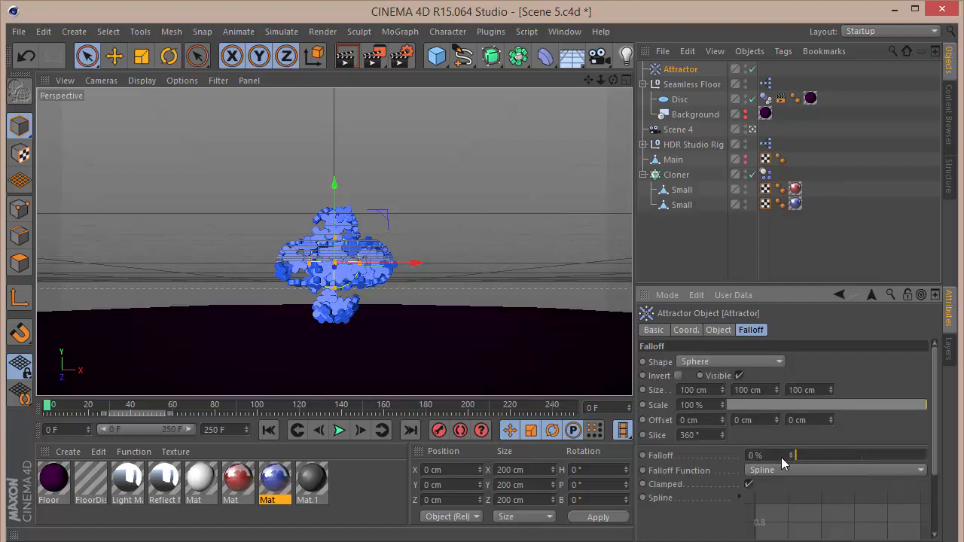
Set the Attractor's sphere falloff size to 120 x 120 x 150 cm.
double_click(708, 390)
type("120")
key("Tab")
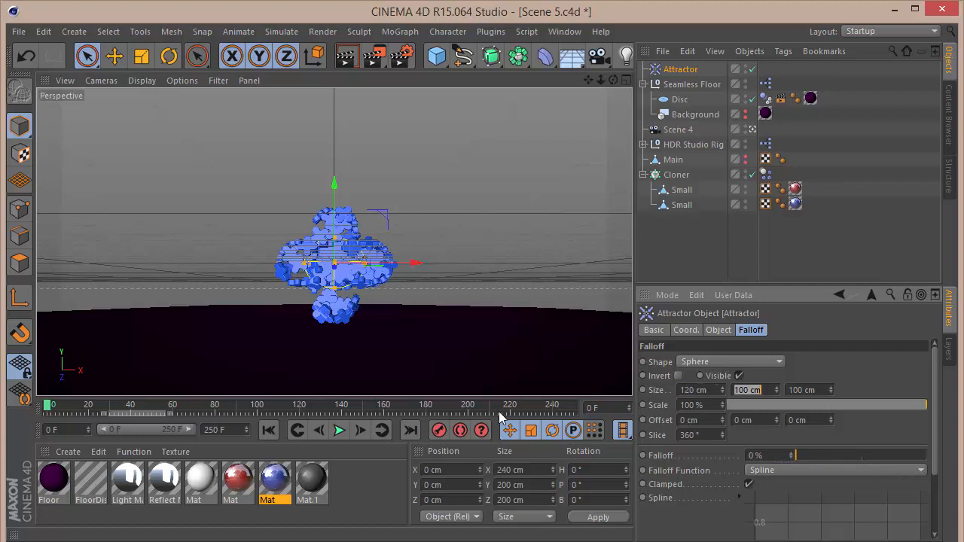
type("120")
key("Tab")
type("1")
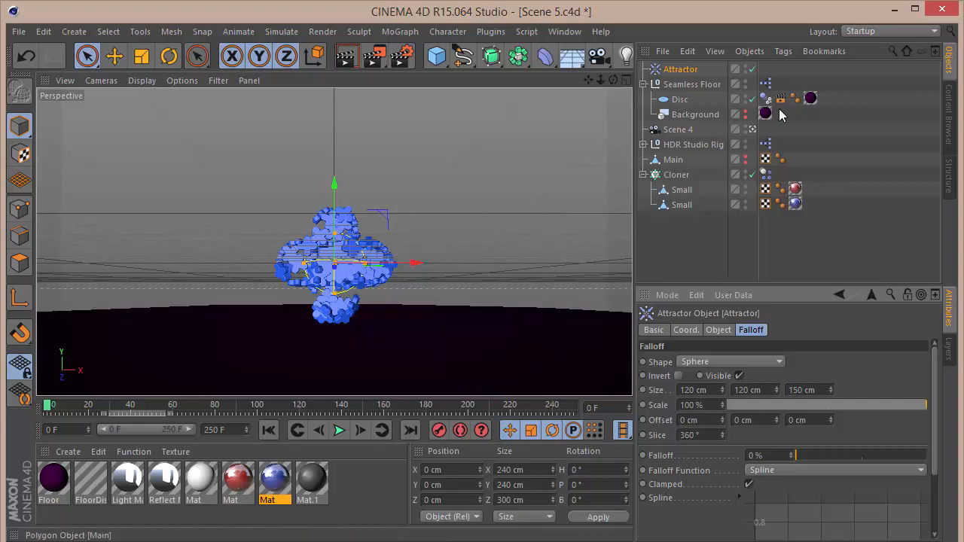
Position the Attractor at Y -55 cm and Z -35 cm inside the logo cluster.
left_click(753, 130)
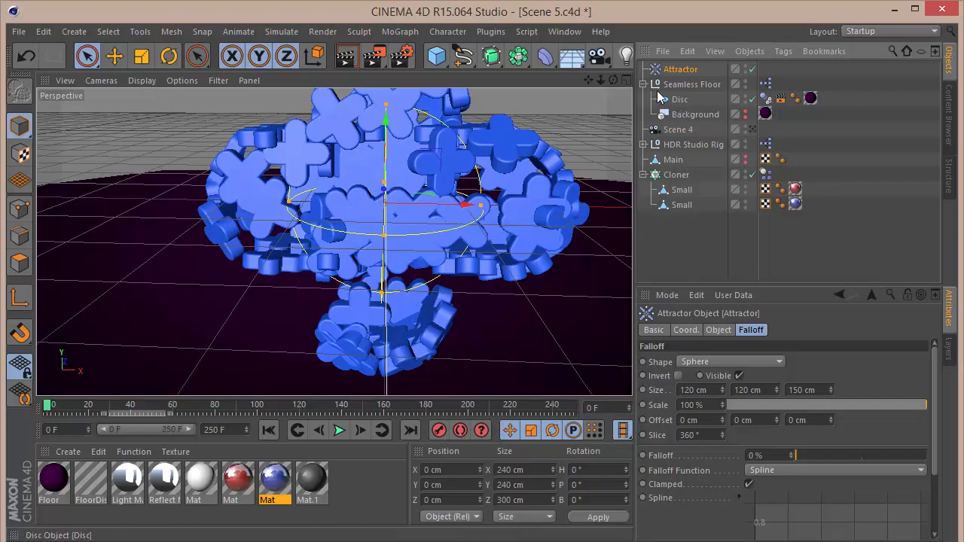
left_click_drag(614, 80, 333, 243)
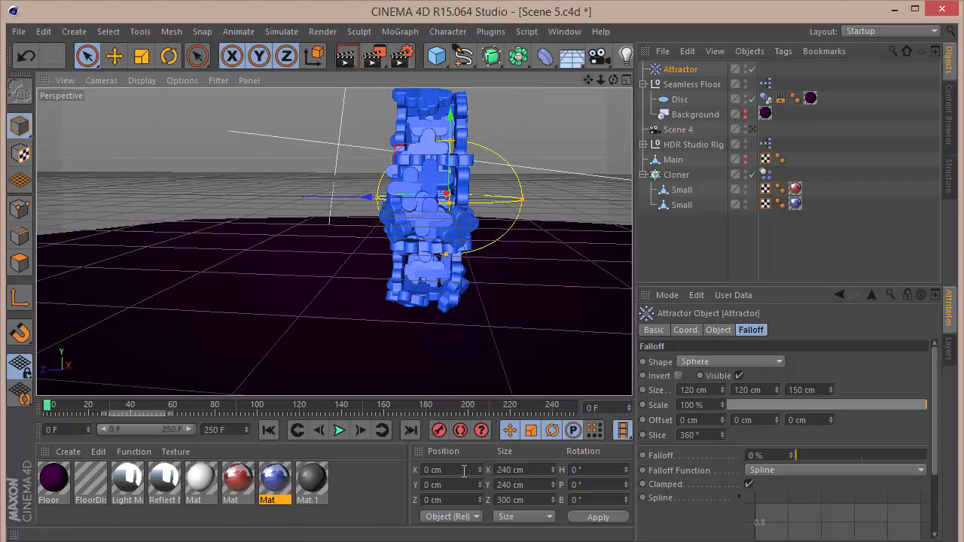
left_click(452, 500)
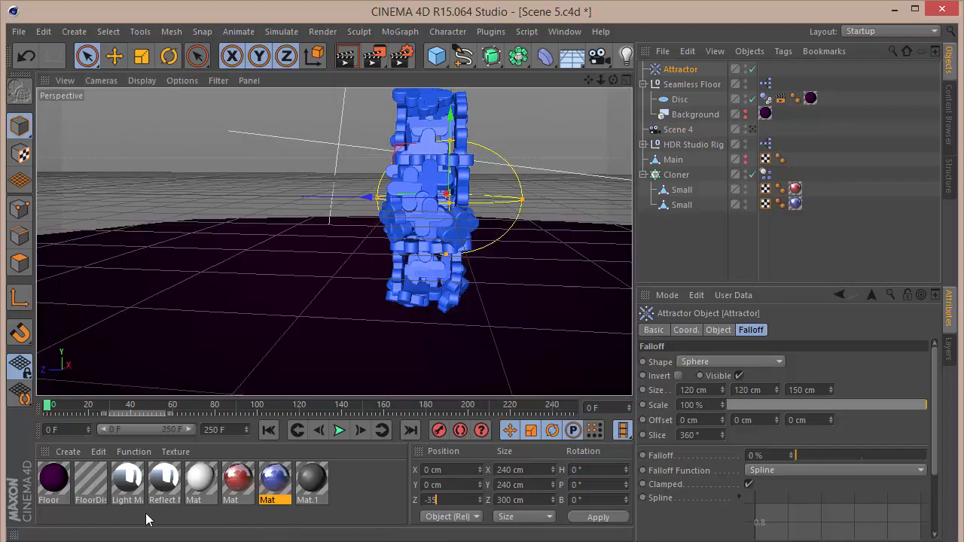
type("-35")
key("Return")
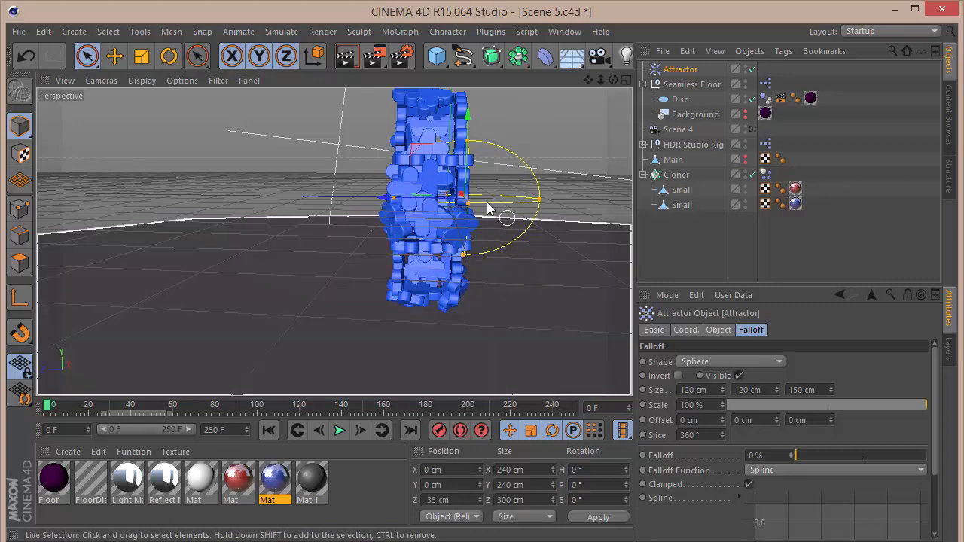
left_click_drag(613, 79, 474, 413)
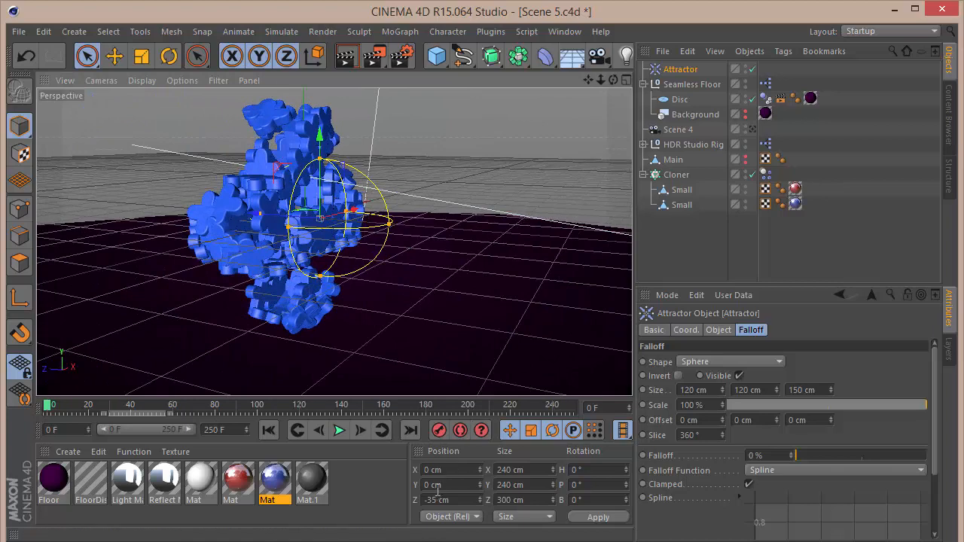
left_click_drag(441, 489, 217, 503)
key("Return")
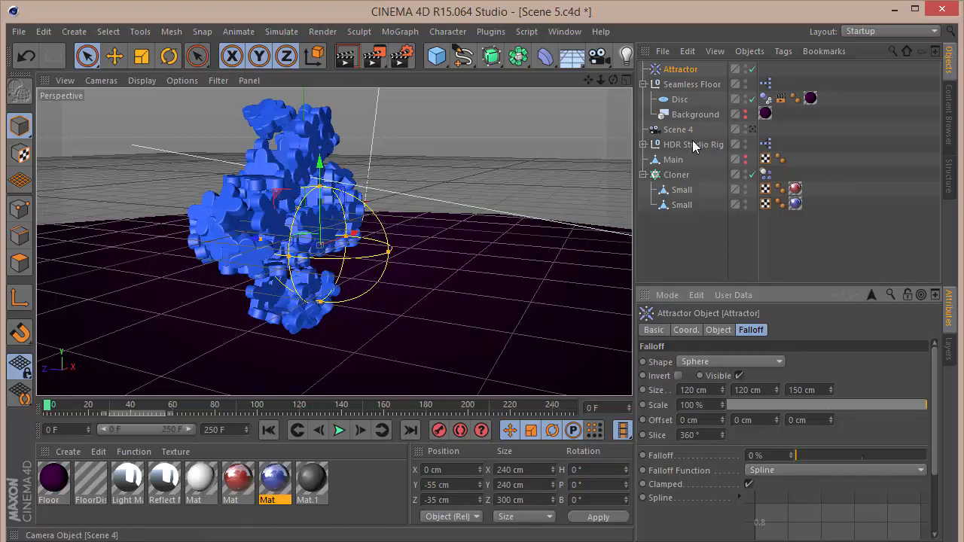
Enable Render Instances on the Cloner.
left_click(678, 175)
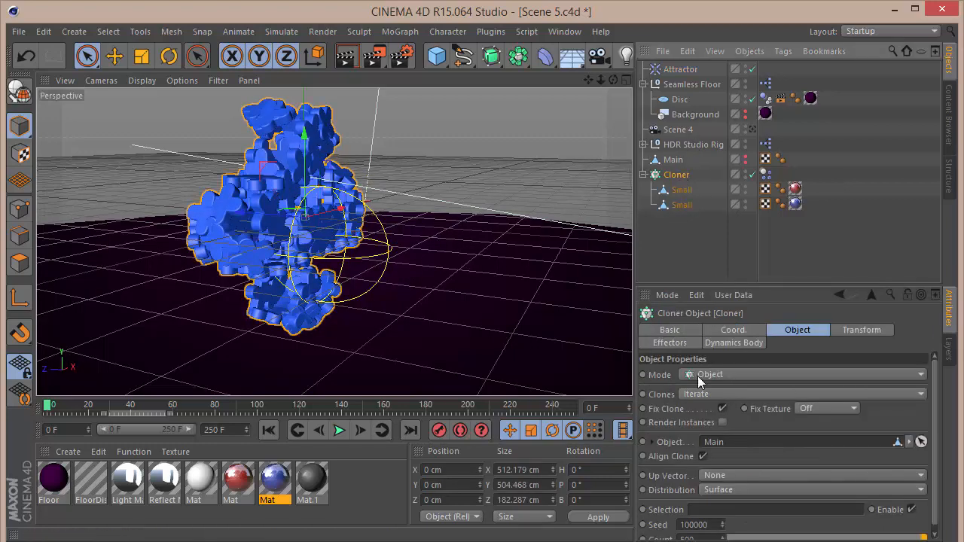
left_click(722, 422)
left_click(714, 241)
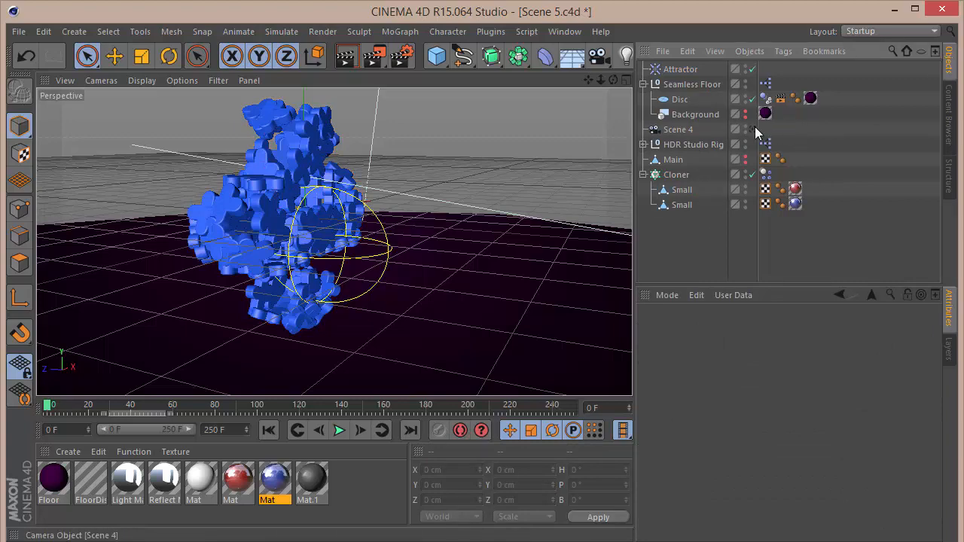
Switch back to the Scene 4 camera and play the simulation from the start to review the attractor's effect.
left_click(753, 129)
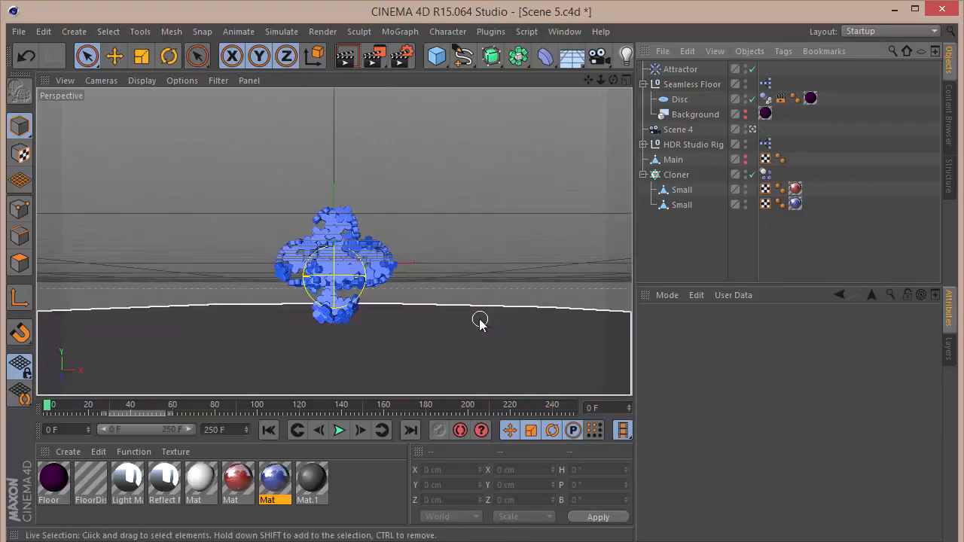
left_click(341, 431)
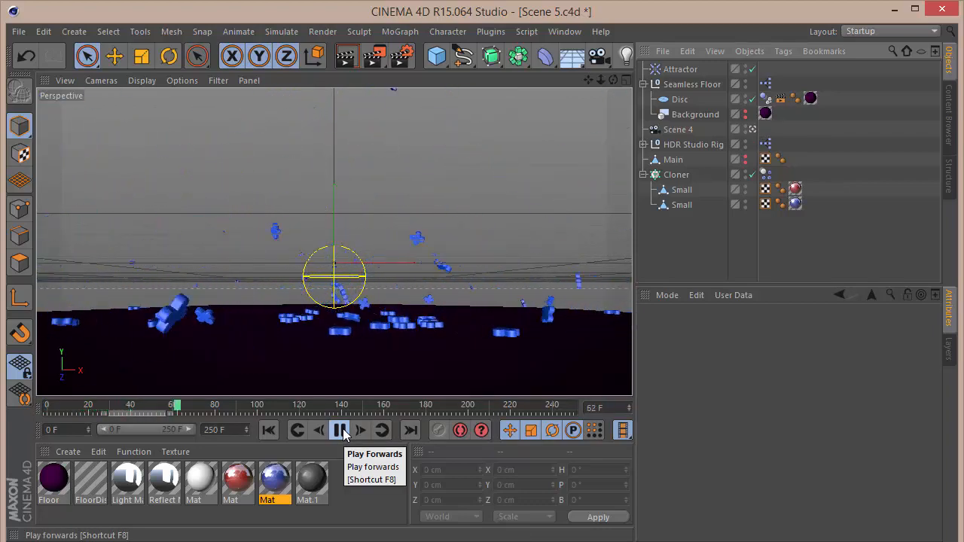
left_click(341, 431)
key("shift+f")
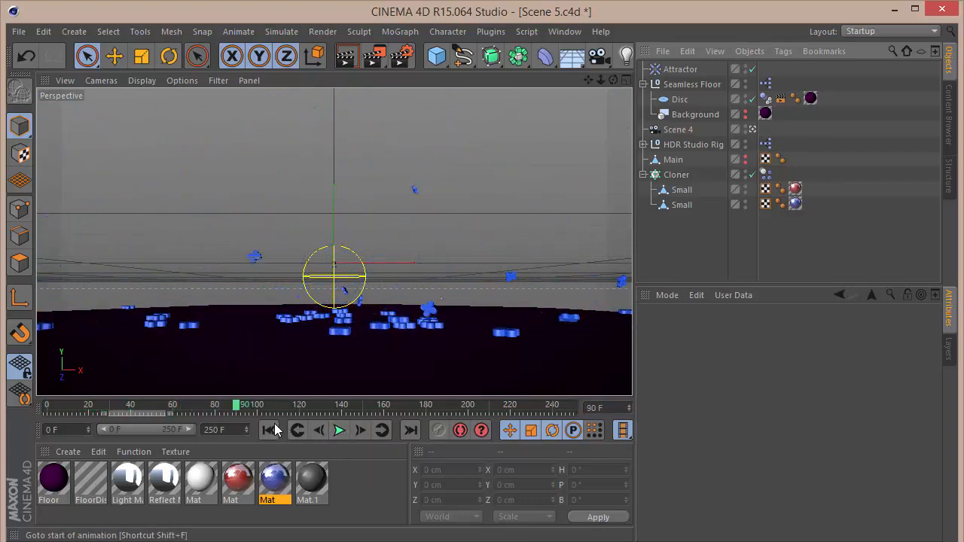
left_click(345, 435)
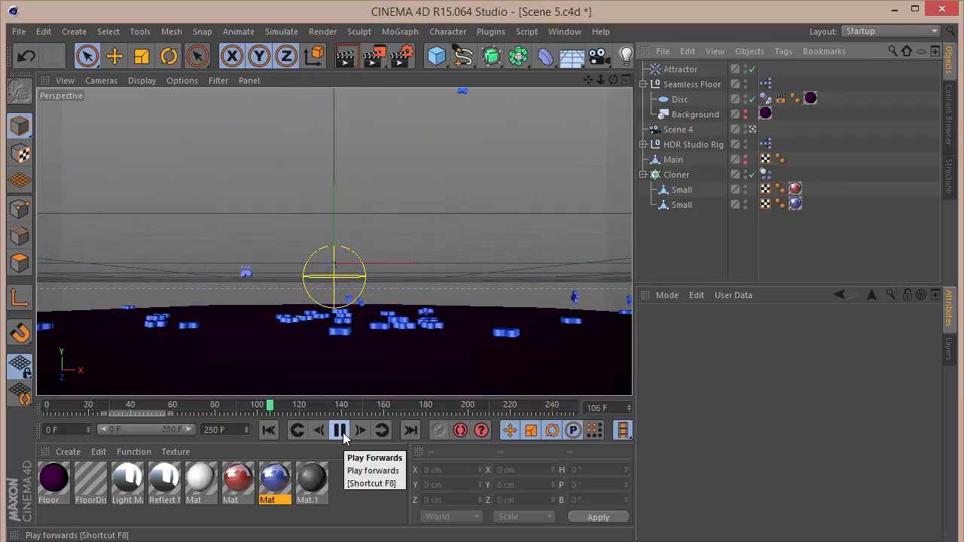
left_click(342, 430)
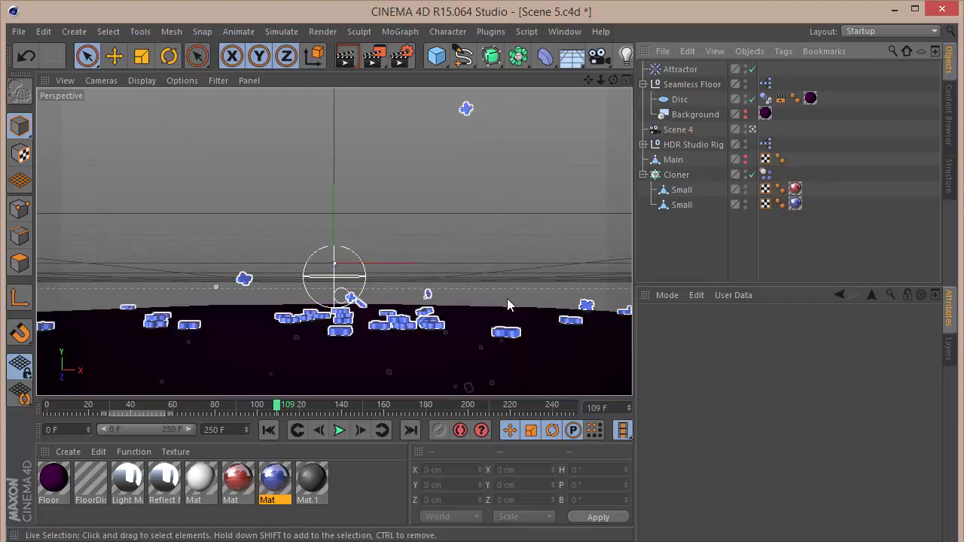
Set the project's dynamics Gravity to 250 cm and Time Scale to 40%.
key("ctrl+d")
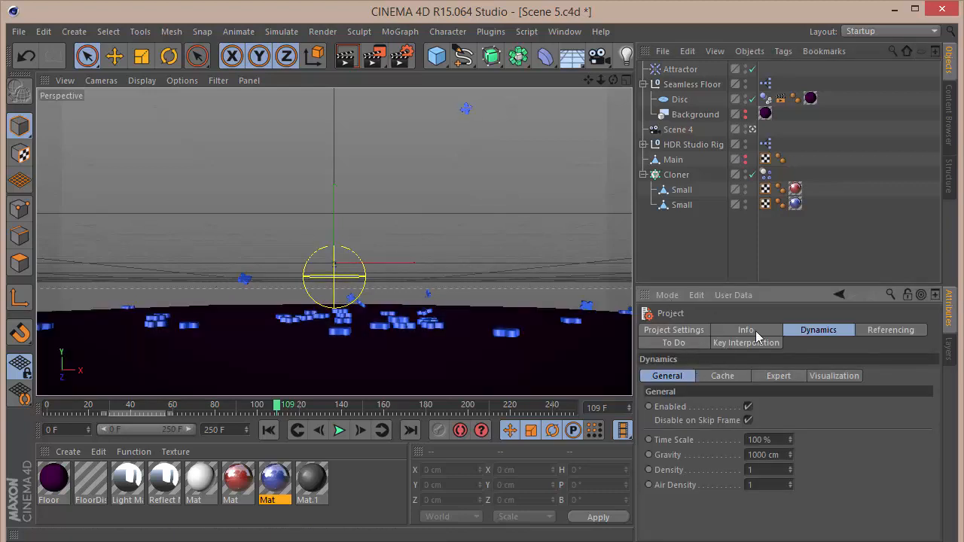
left_click(783, 454)
type("2540")
key("Return")
Replay the simulation from the start with the new gravity and time scale.
left_click(268, 430)
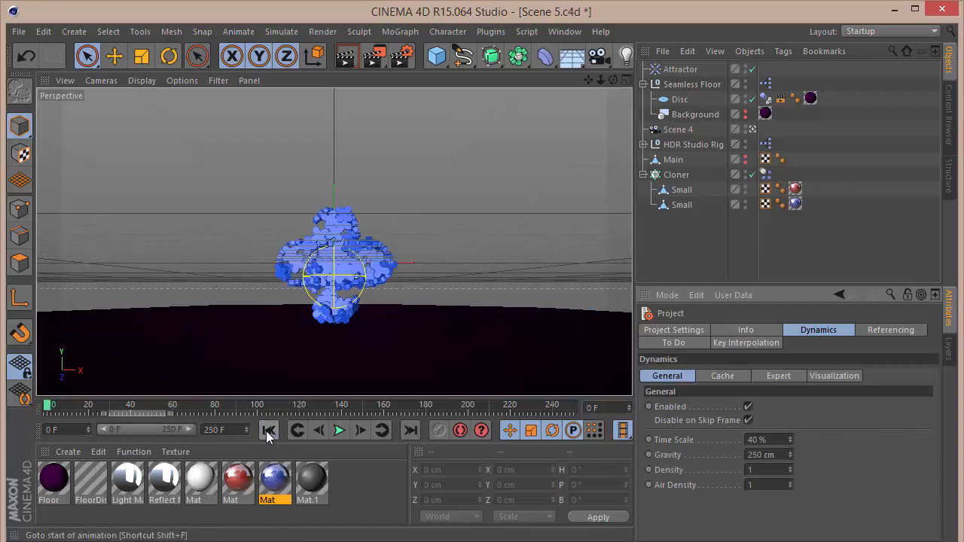
left_click(338, 430)
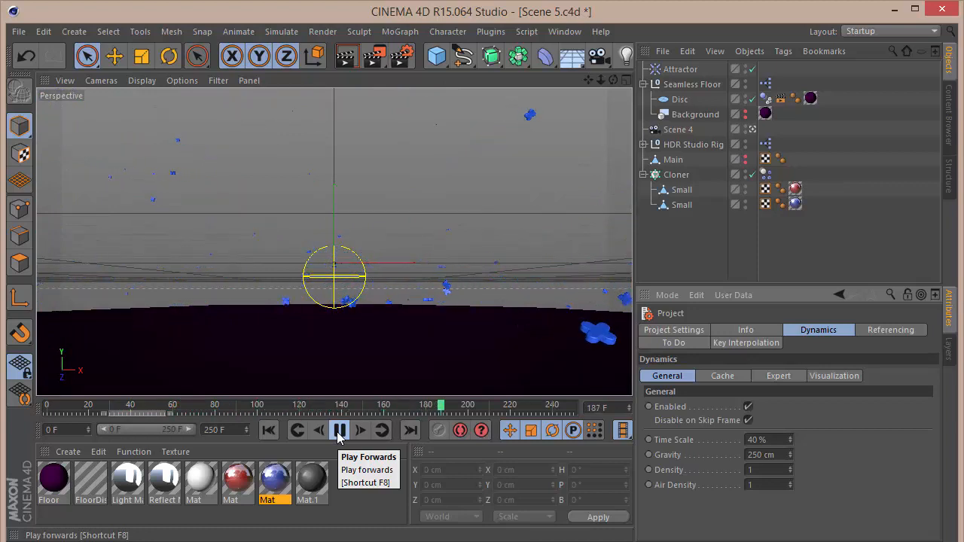
left_click(339, 430)
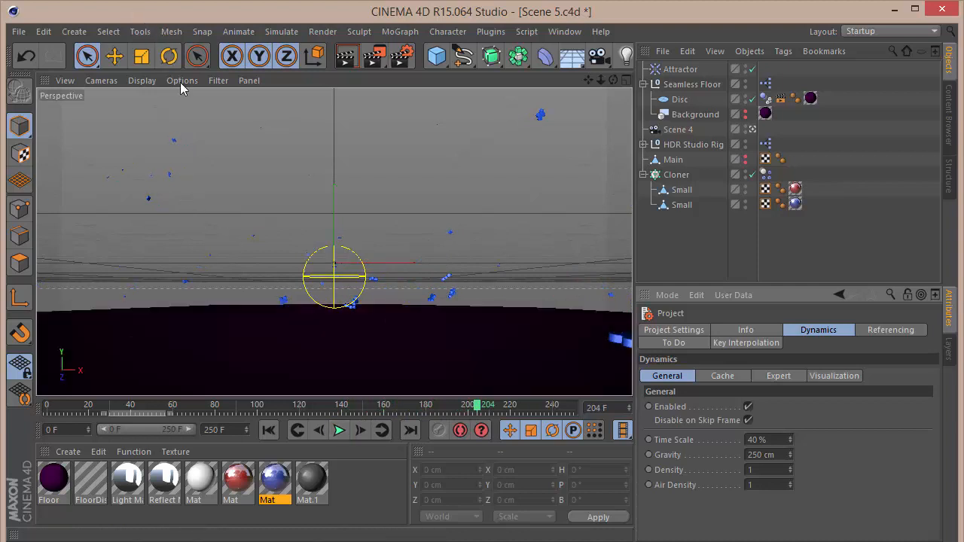
Set the viewport Level of Detail to High.
left_click(188, 80)
mouse_move(209, 102)
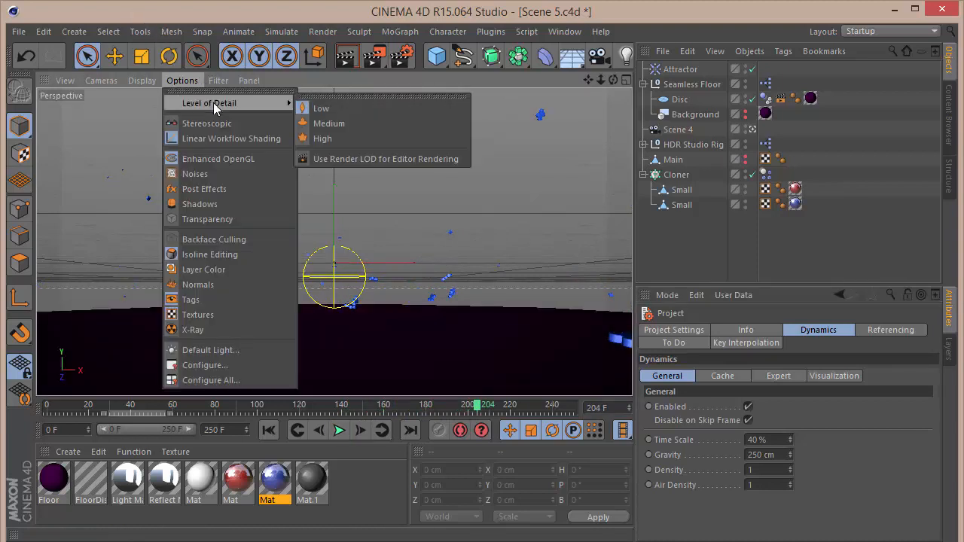
left_click(340, 142)
Replay the simulation from the start and return to the first frame.
left_click(270, 430)
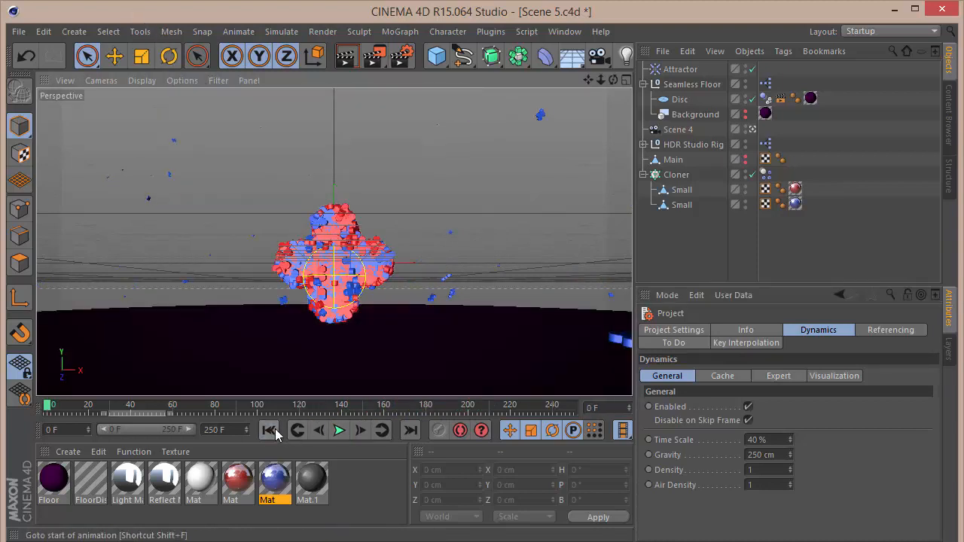
left_click(340, 430)
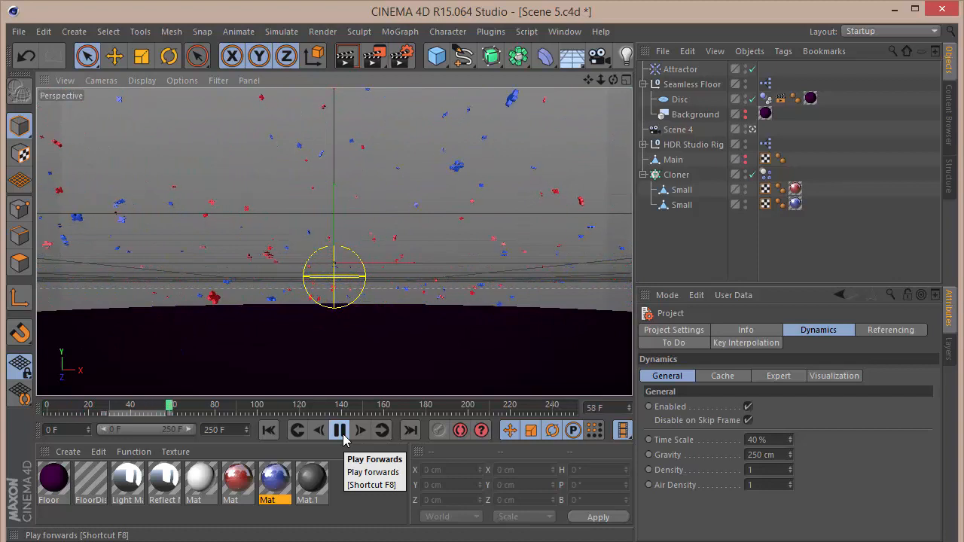
left_click(340, 430)
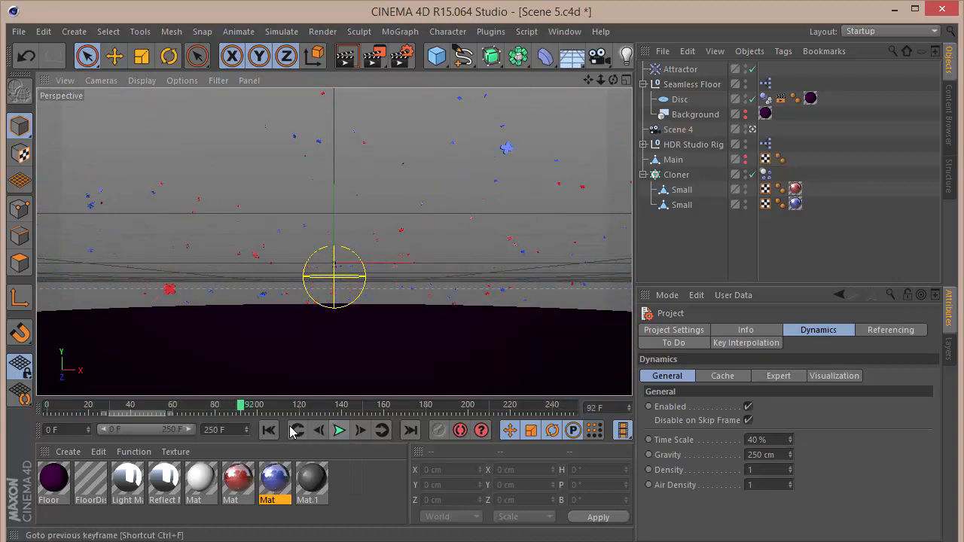
left_click(273, 430)
left_click(274, 428)
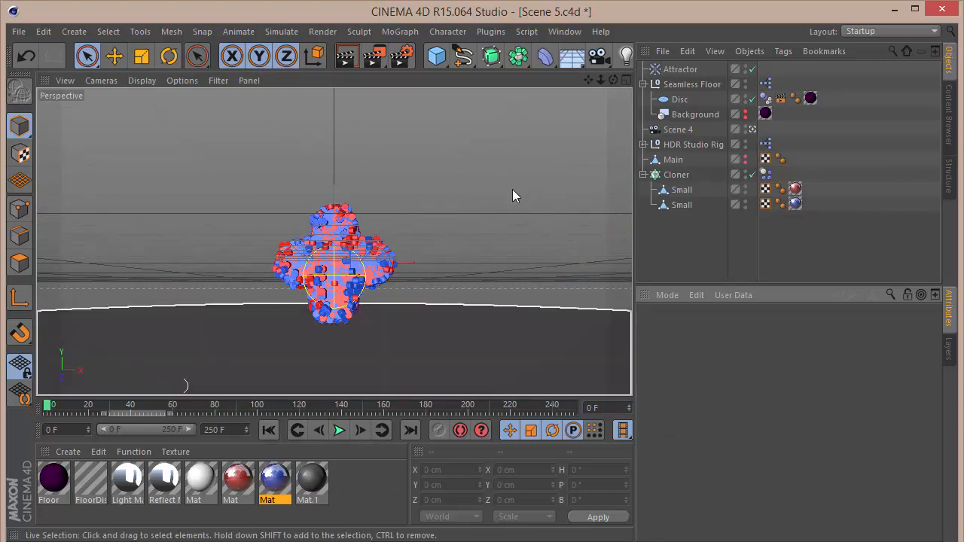
Open the Cloner's Rigid Body tag and look through its Force, Mass, Collision and Dynamics settings.
left_click(764, 175)
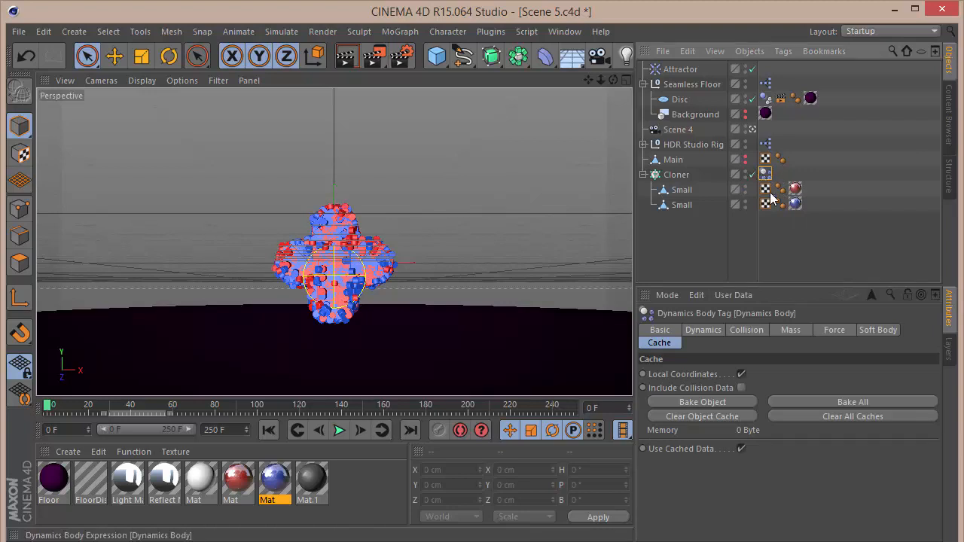
left_click(834, 331)
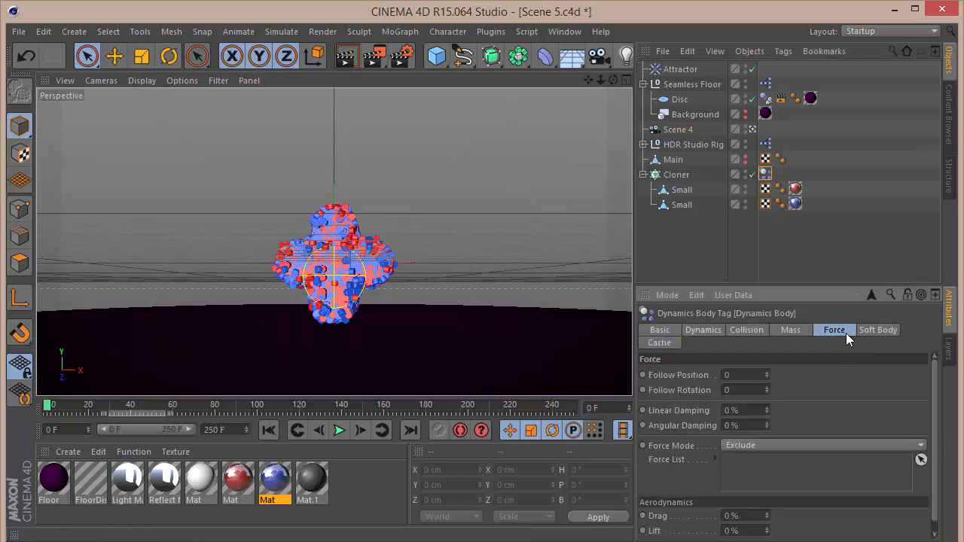
left_click(798, 329)
left_click(739, 331)
left_click(707, 331)
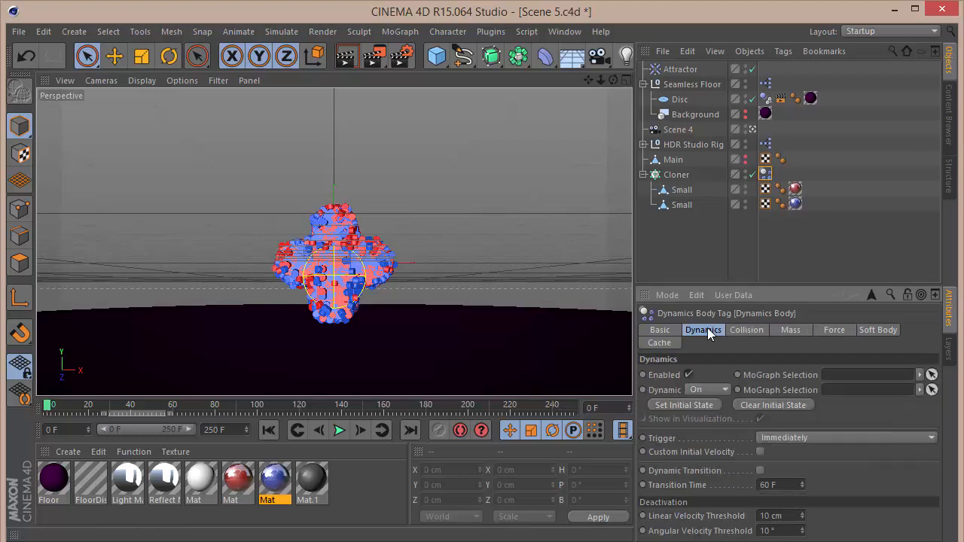
Set the Cloner's Rigid Body Force Mode to Include and add the Attractor to its Force List.
left_click(819, 333)
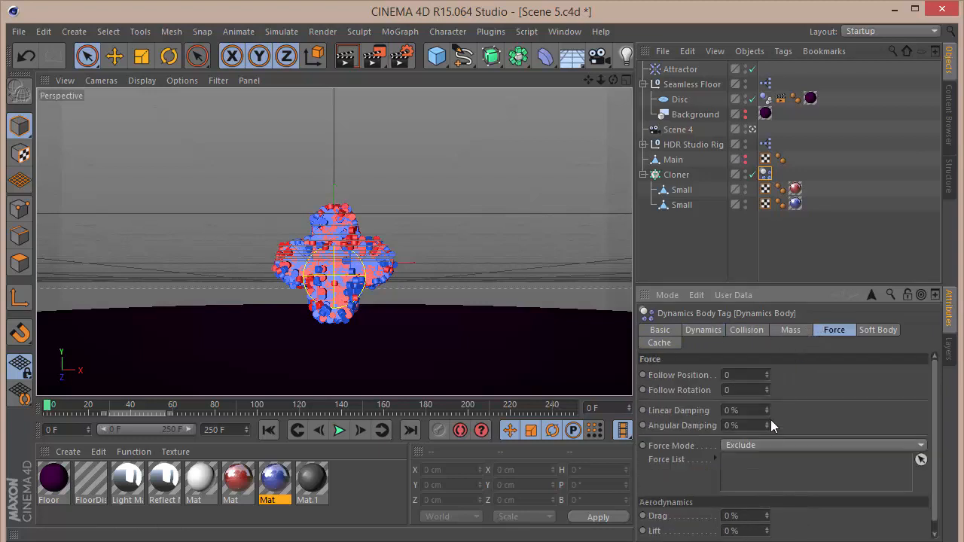
left_click(782, 448)
left_click(781, 459)
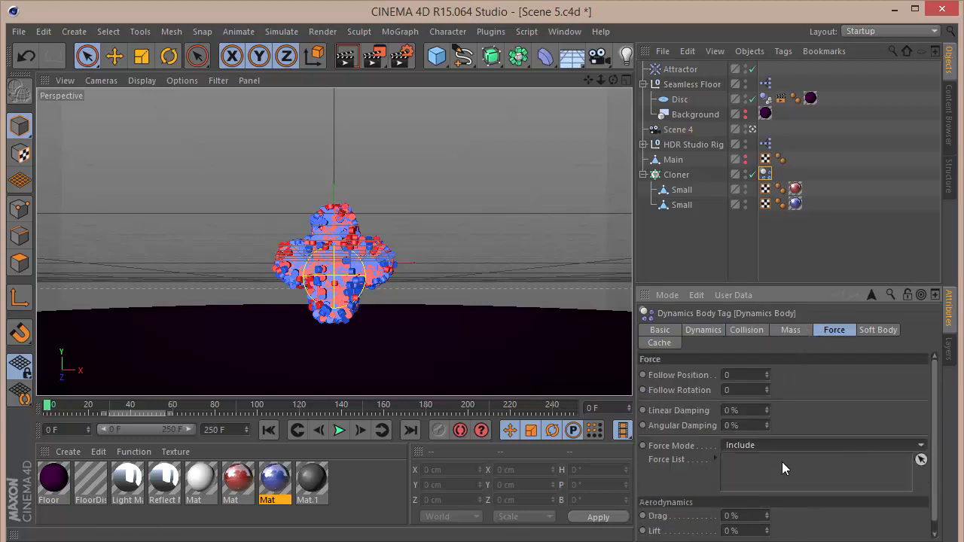
left_click_drag(685, 68, 751, 479)
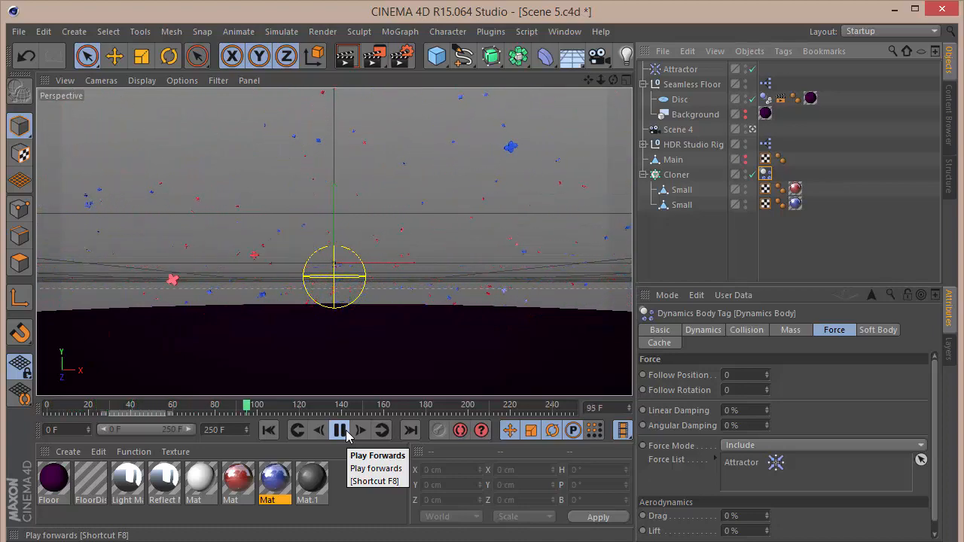
Play the simulation, open the Attractor's Object properties, and replay the simulation from the start.
left_click(339, 430)
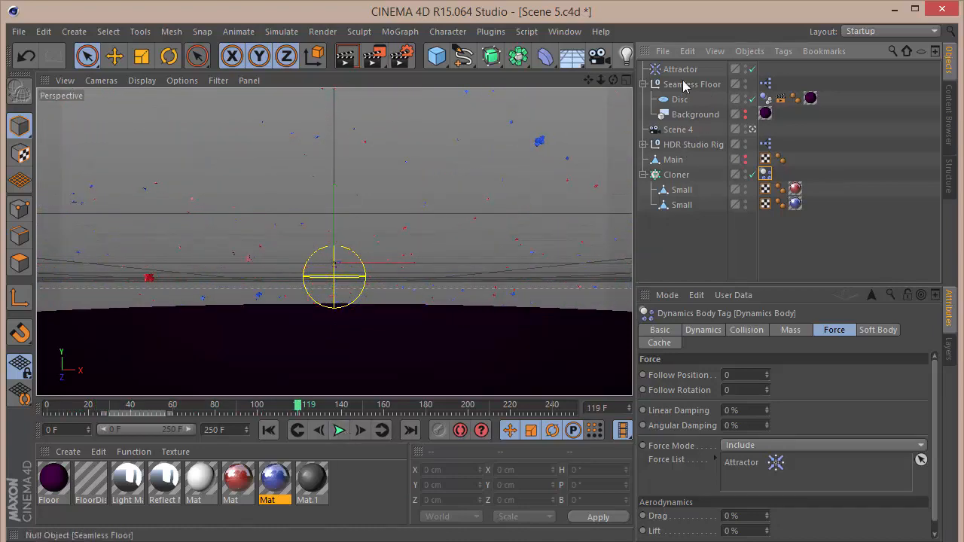
left_click(680, 69)
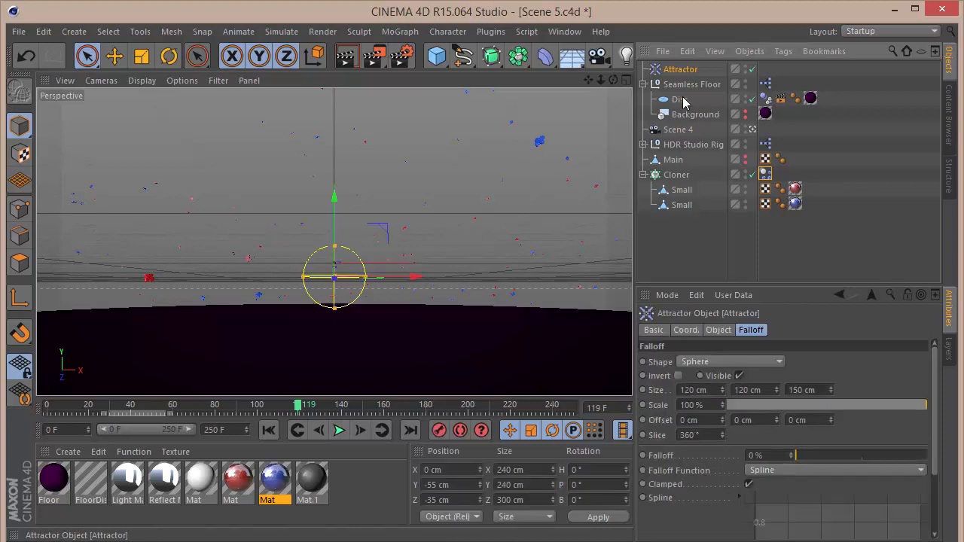
left_click(715, 331)
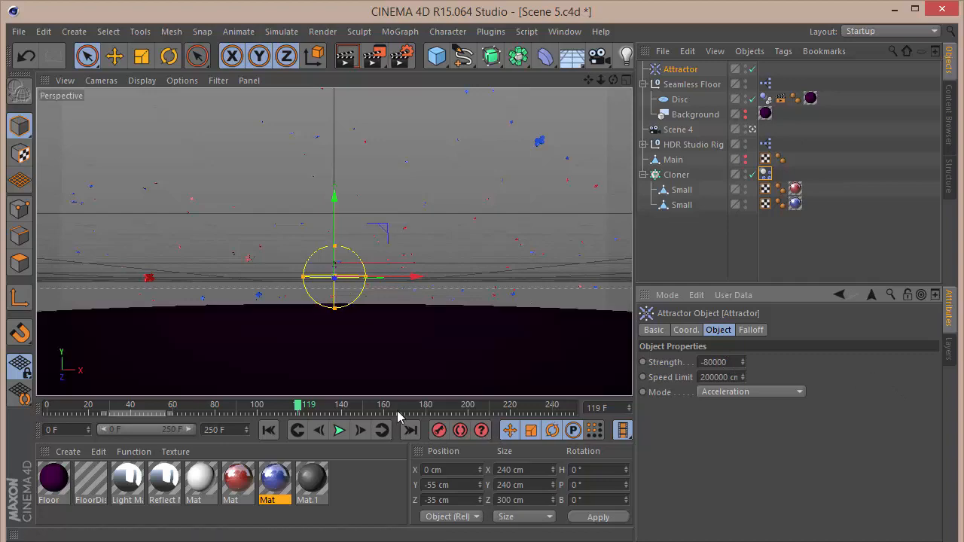
left_click(269, 431)
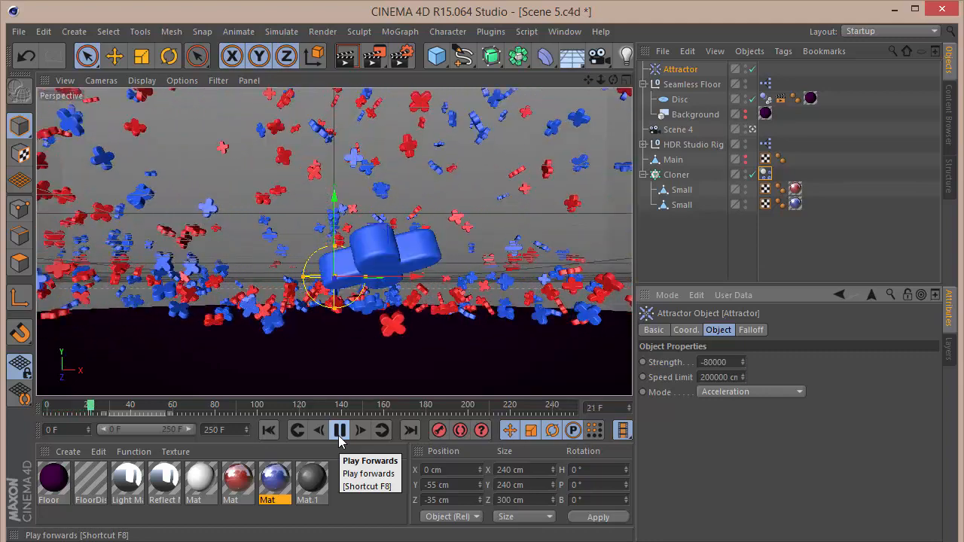
left_click(339, 435)
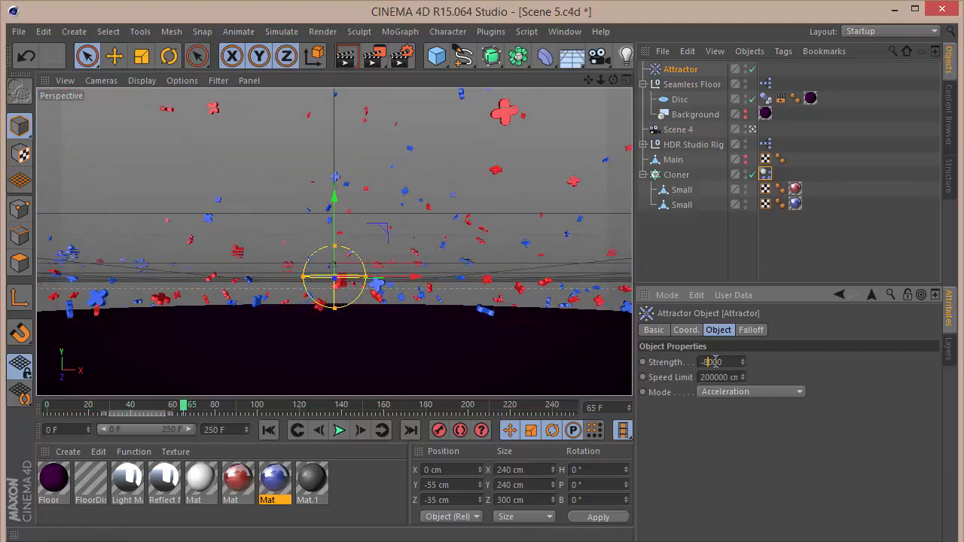
Replay the simulation from the start with the Attractor Strength lowered to -8000 and then -3000.
left_click(276, 430)
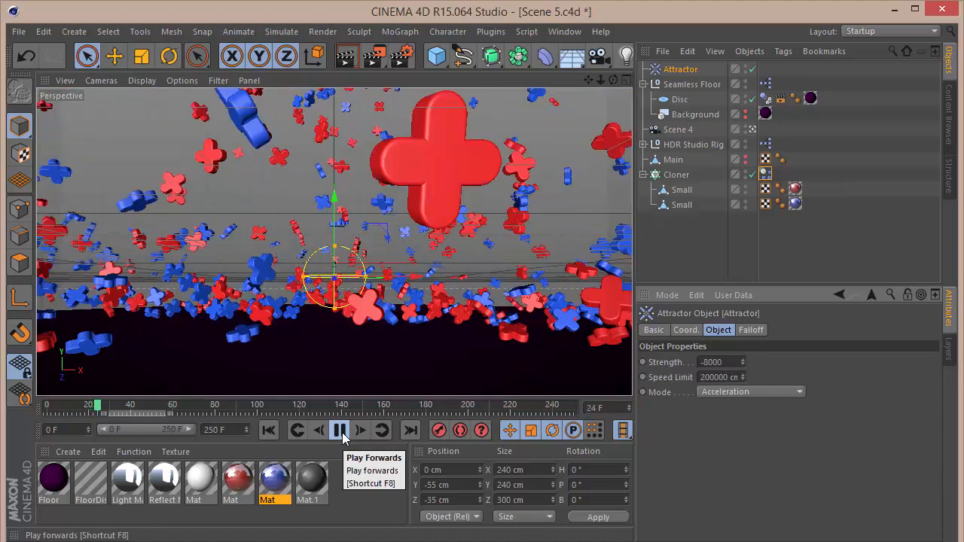
left_click(341, 433)
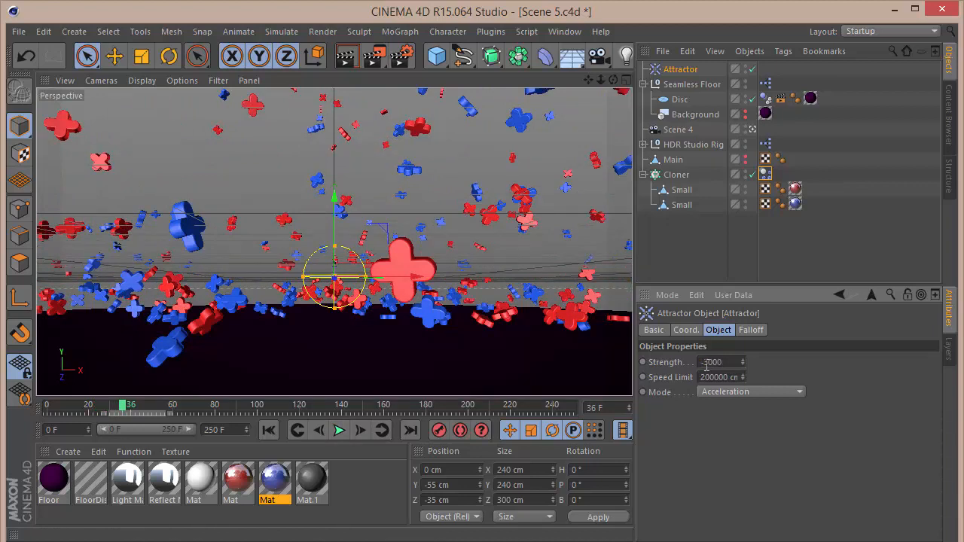
left_click(269, 430)
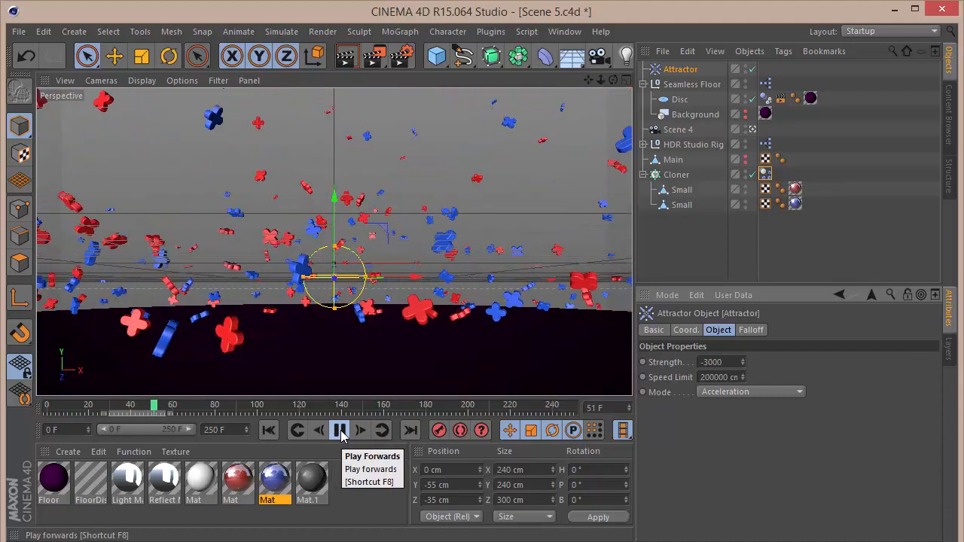
left_click(340, 430)
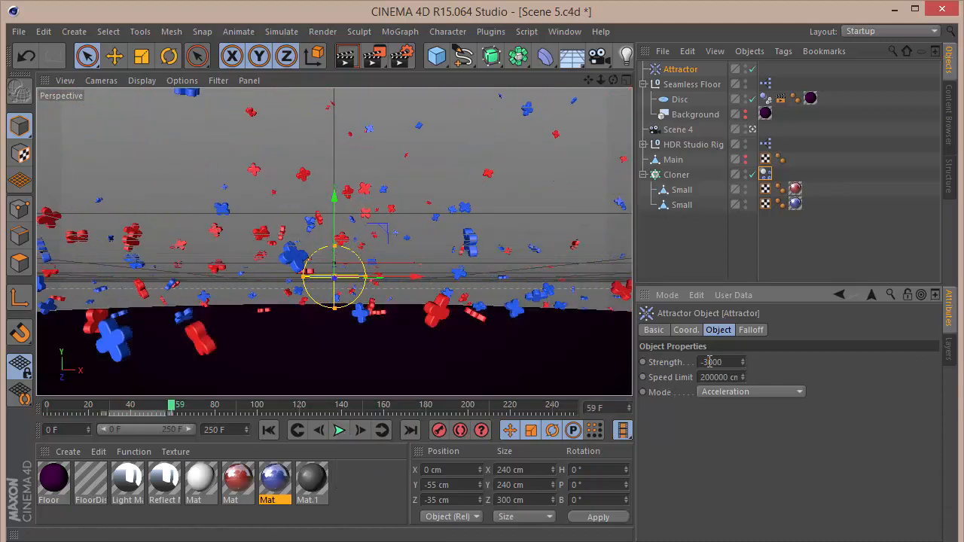
Replay the simulation from the start with the Attractor Strength lowered to -1000 and then -500.
left_click(268, 430)
left_click(339, 430)
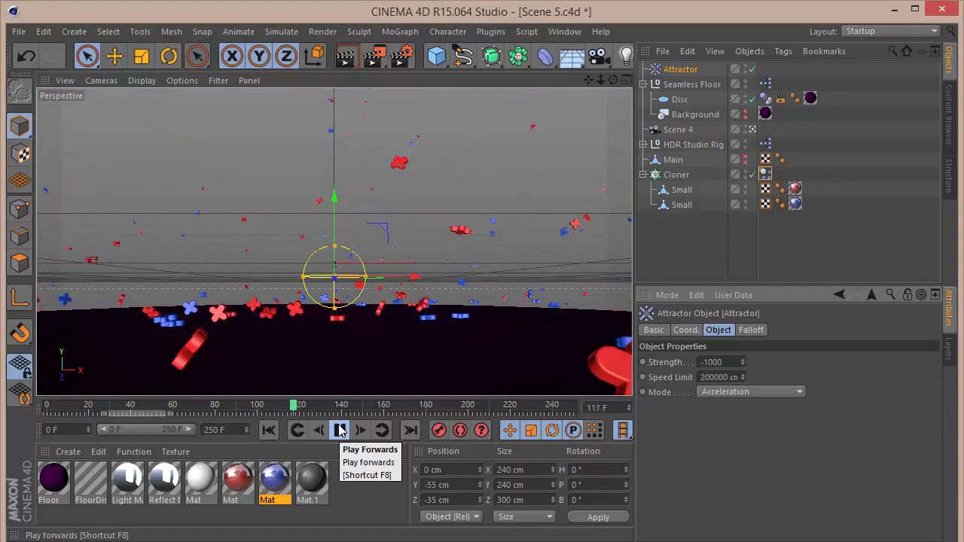
left_click(339, 430)
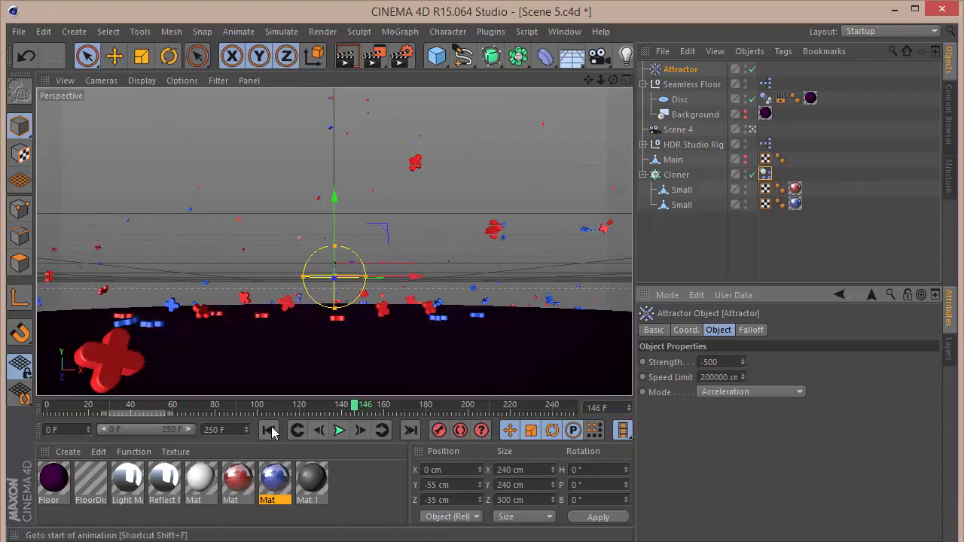
left_click(339, 430)
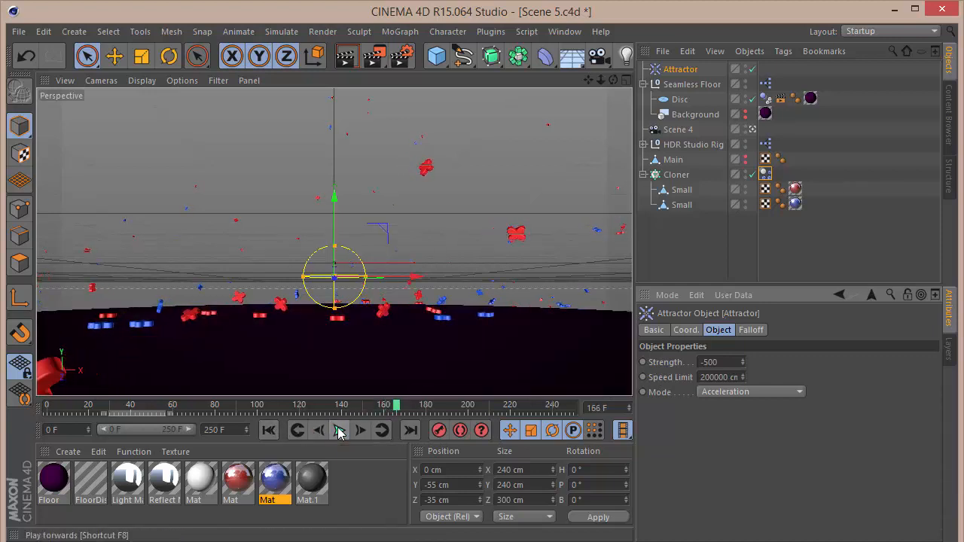
left_click(269, 430)
left_click(339, 430)
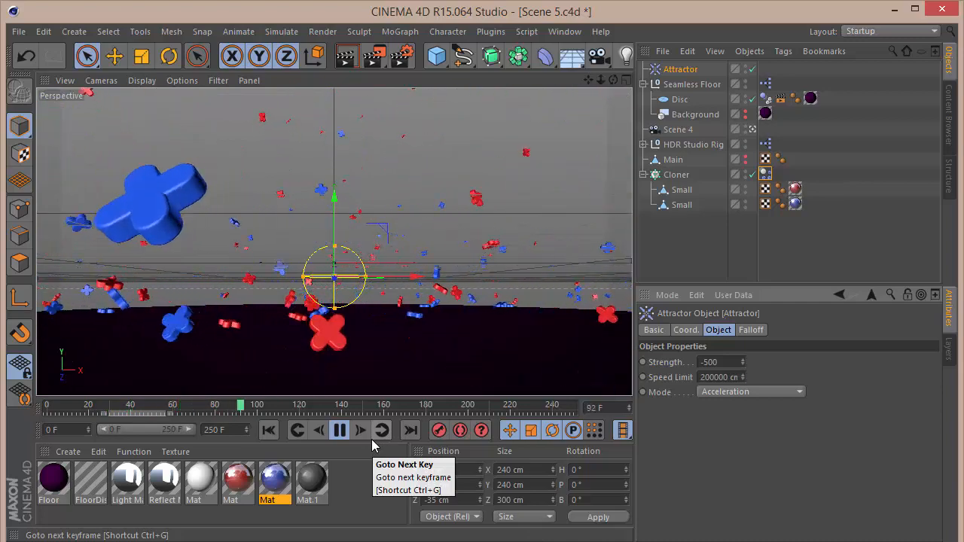
Replay the simulation from the start with the Attractor Strength lowered to -10 and then -0.01.
left_click(340, 430)
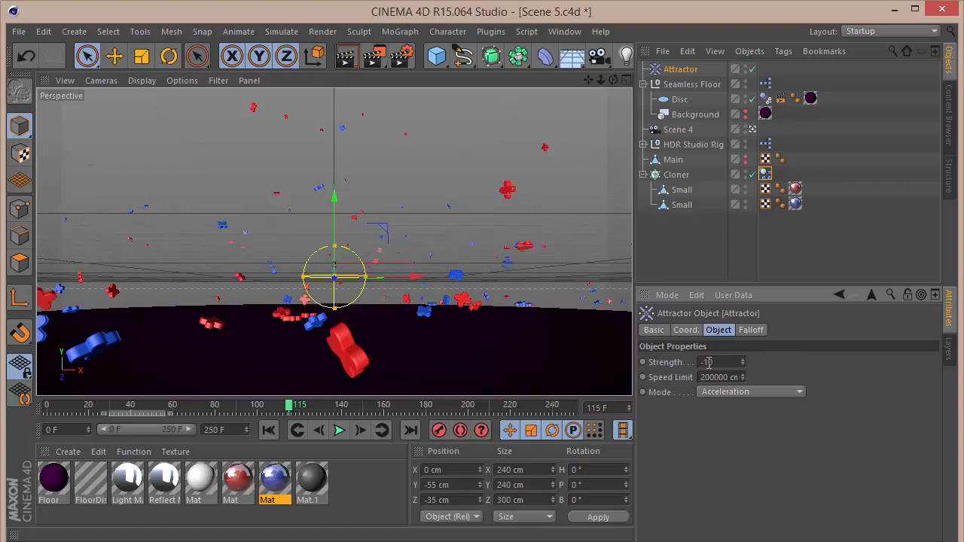
left_click(274, 431)
left_click(340, 430)
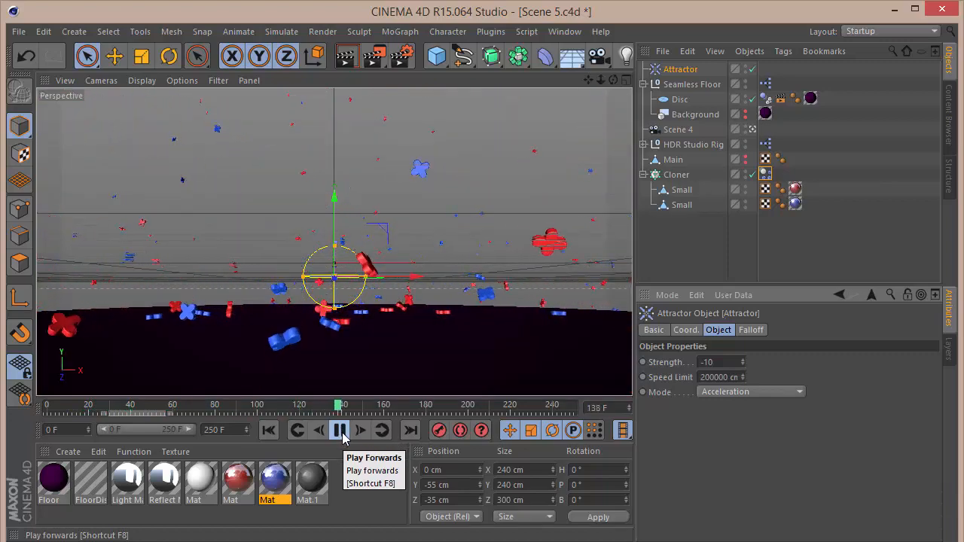
left_click(341, 430)
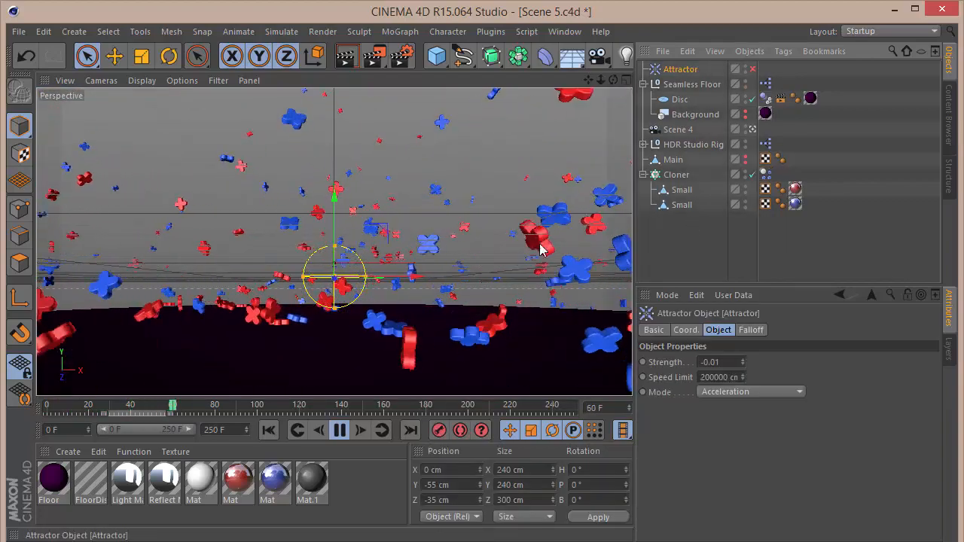
left_click(339, 431)
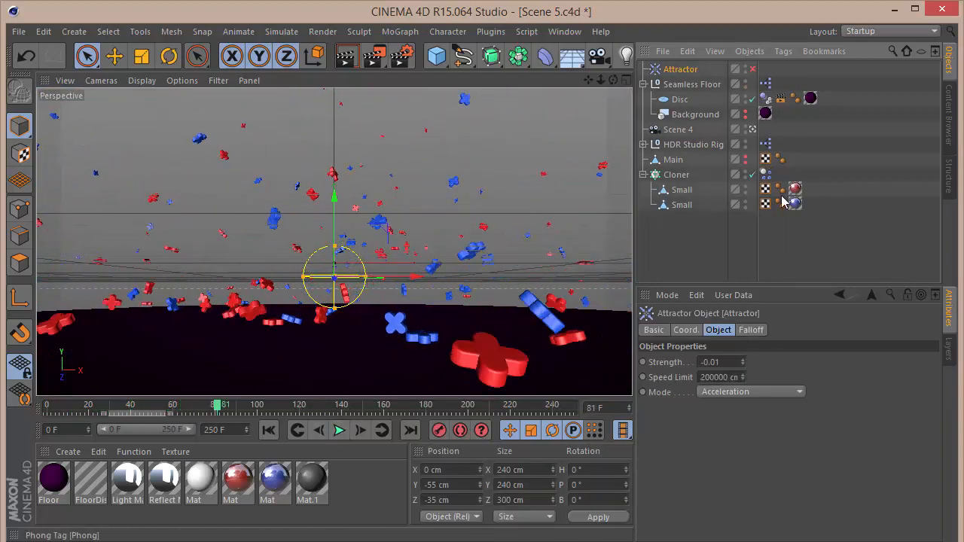
Bake the Cloner's Rigid Body dynamics into a cache from its Dynamics Body tag.
left_click(766, 173)
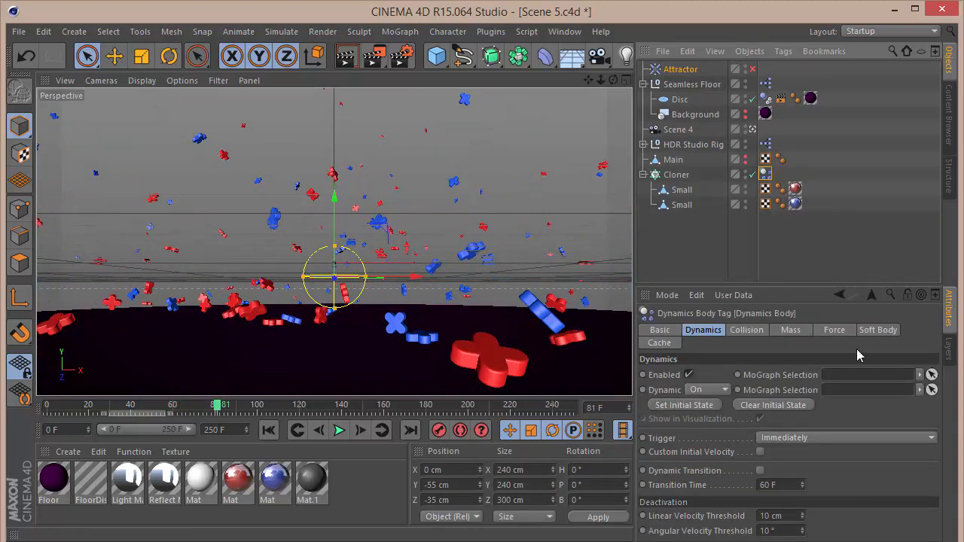
left_click(874, 329)
left_click(659, 343)
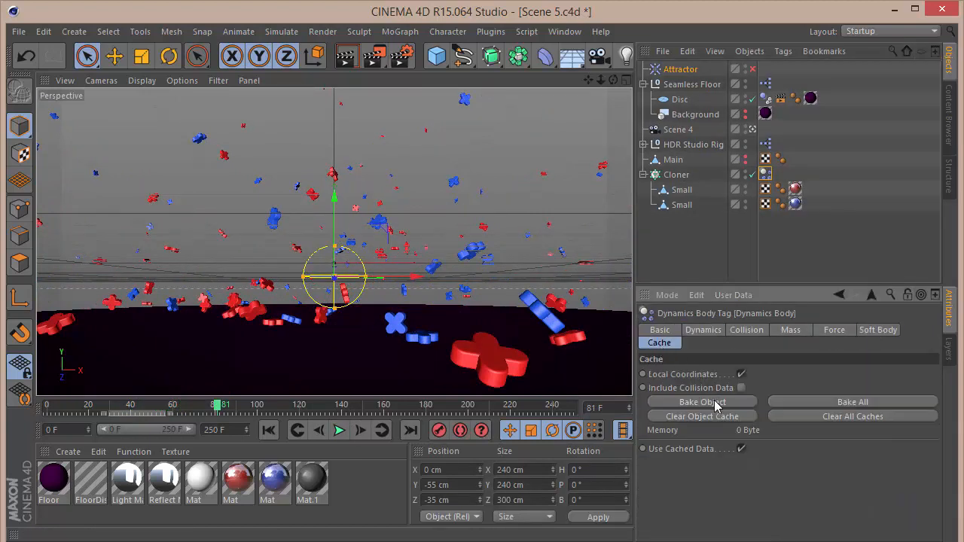
left_click(716, 404)
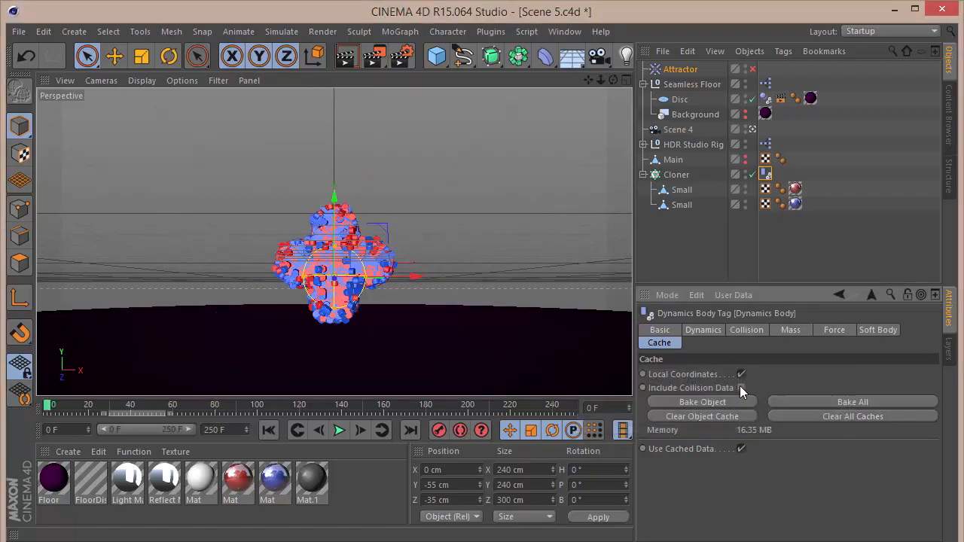
Play back the cached simulation and return to the first frame.
left_click(339, 430)
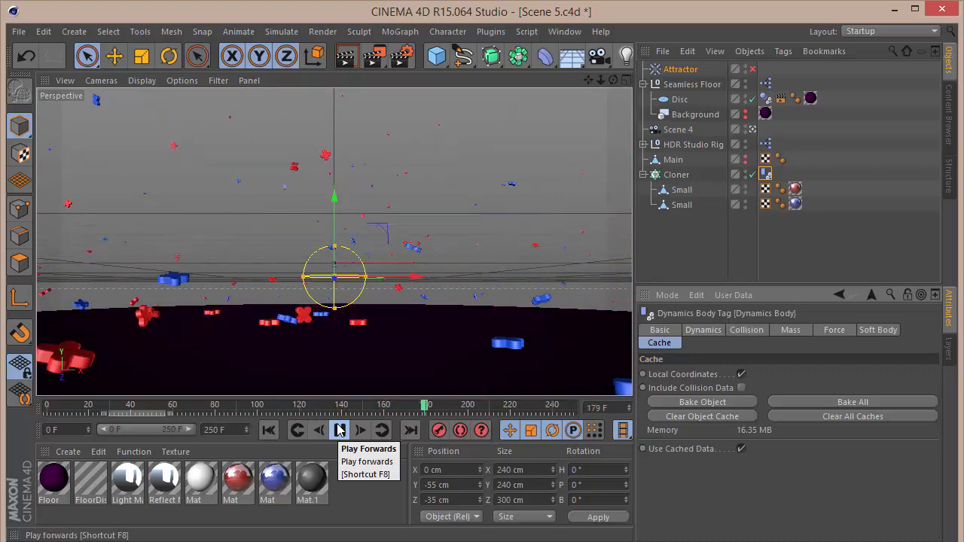
left_click(339, 430)
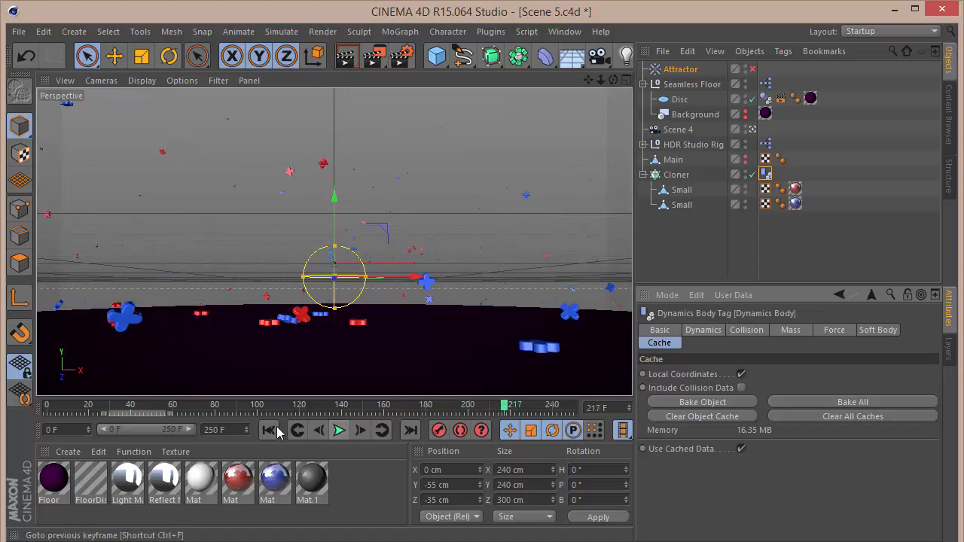
left_click(268, 430)
Deselect everything and render the active viewport to preview the scene.
left_click(705, 245)
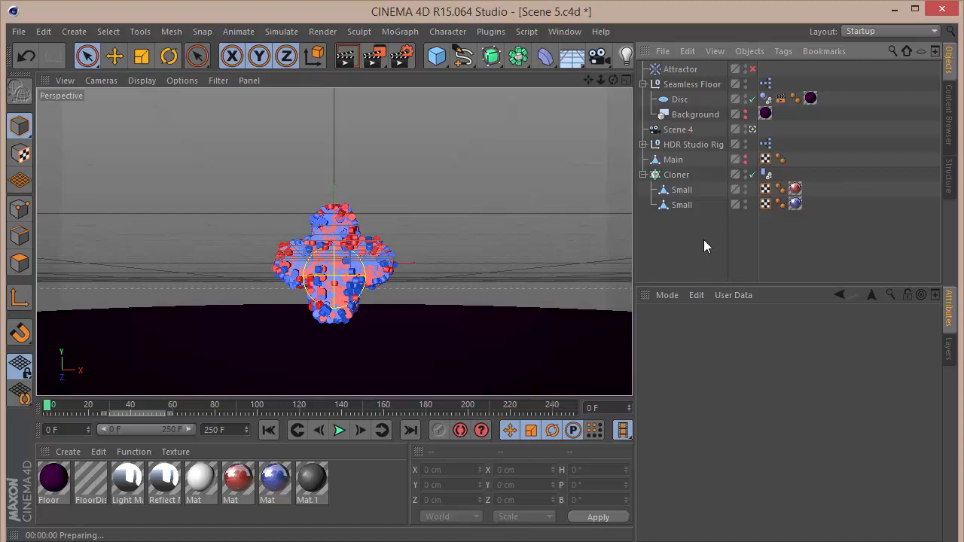
key("ctrl+r")
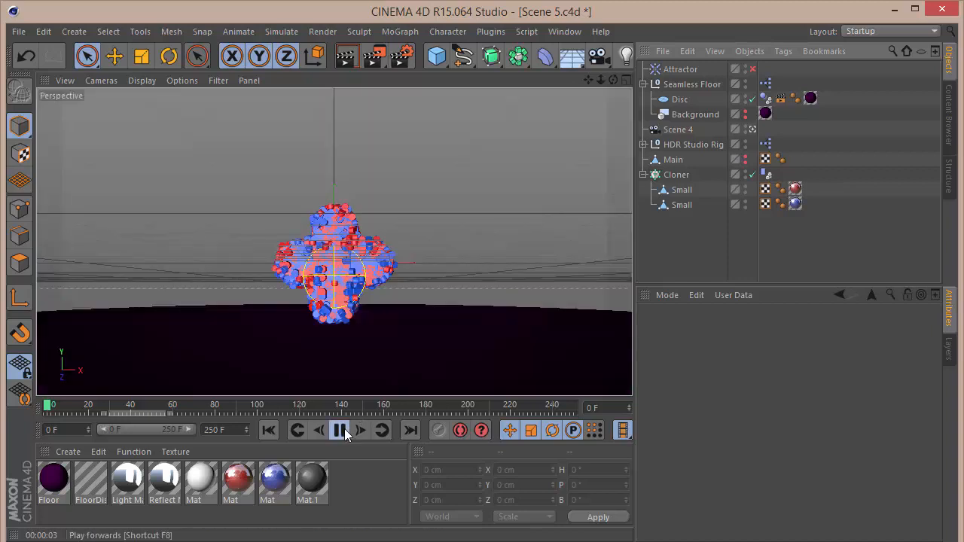
left_click(344, 430)
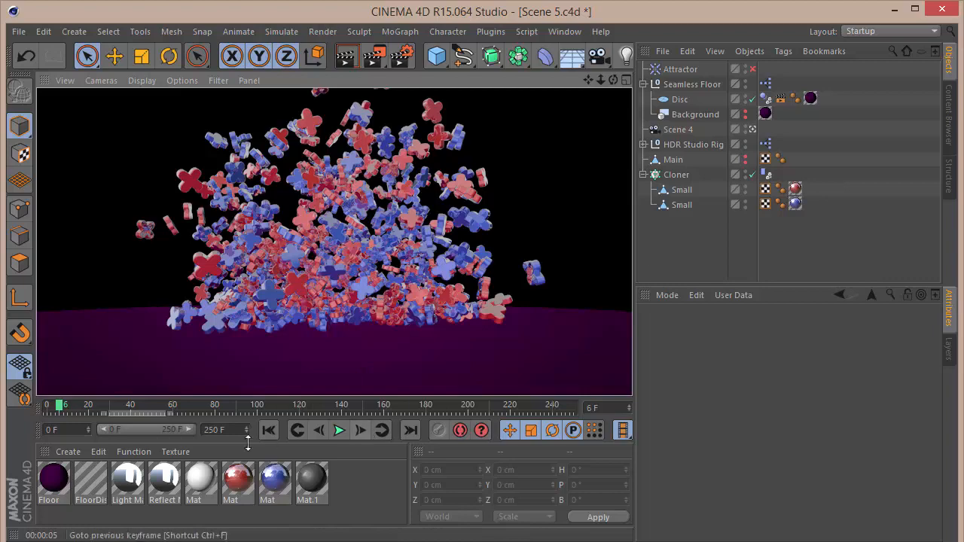
Open the red material in the Material Editor and set its Reflection Brightness to 40%.
double_click(237, 479)
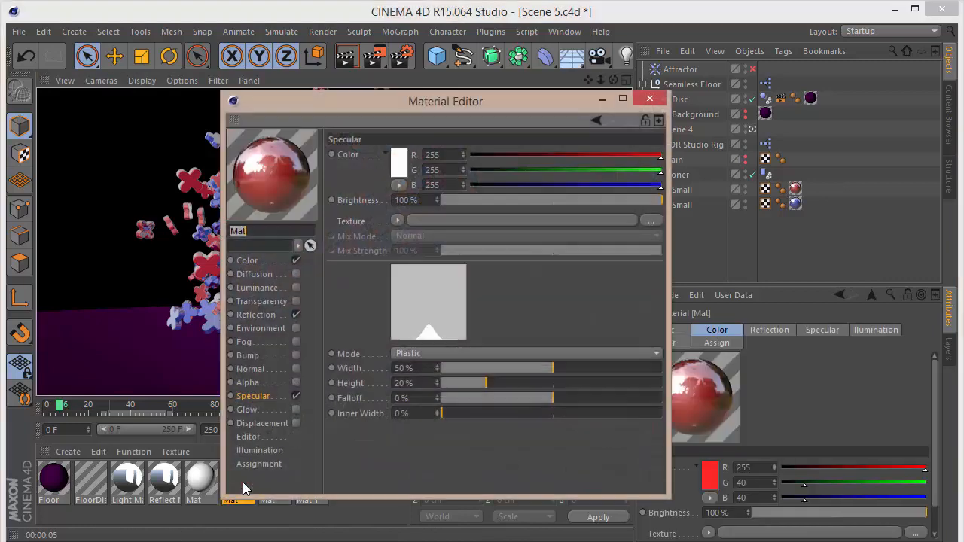
left_click(269, 315)
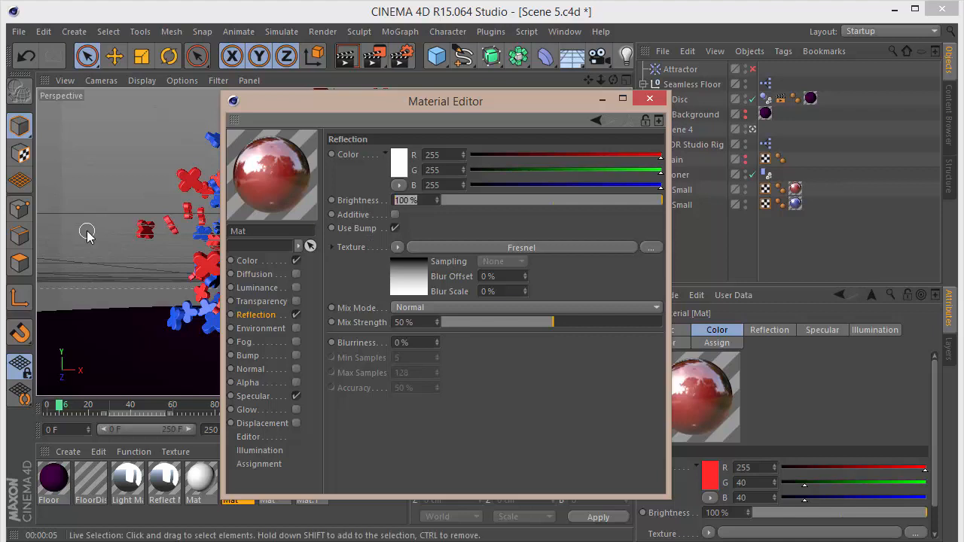
type("20")
key("Return")
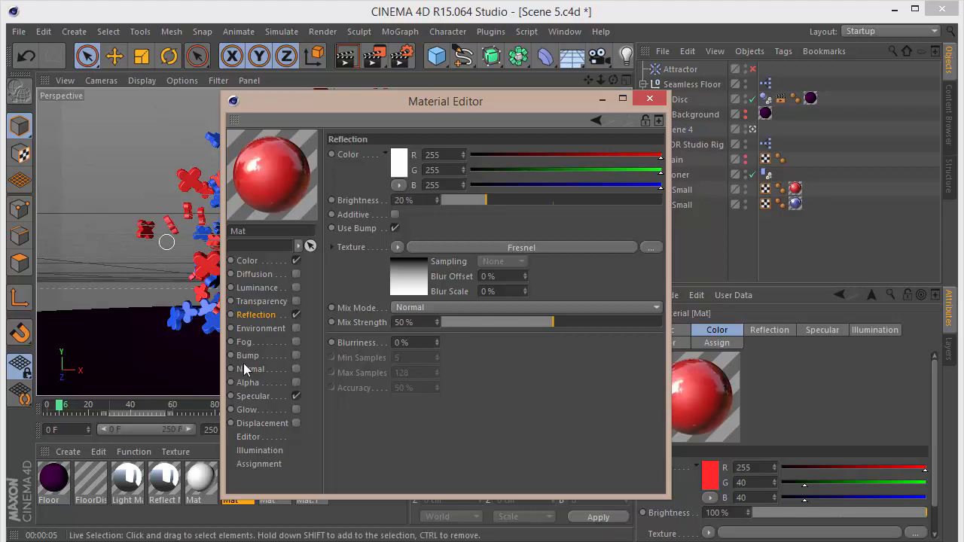
left_click_drag(417, 199, 23, 223)
type("4")
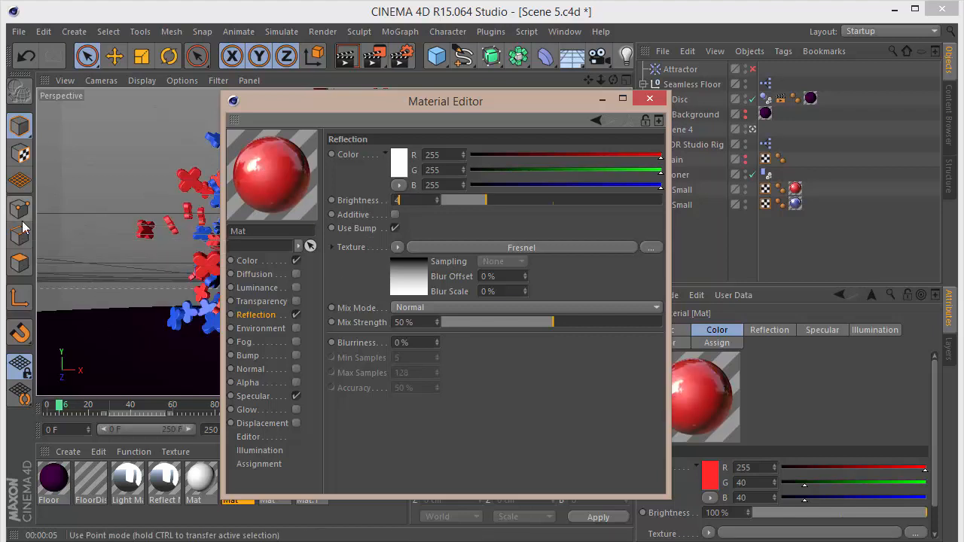
Set the blue material's Reflection Brightness to 40% and close the Material Editor.
left_click(277, 500)
left_click_drag(419, 200, 310, 206)
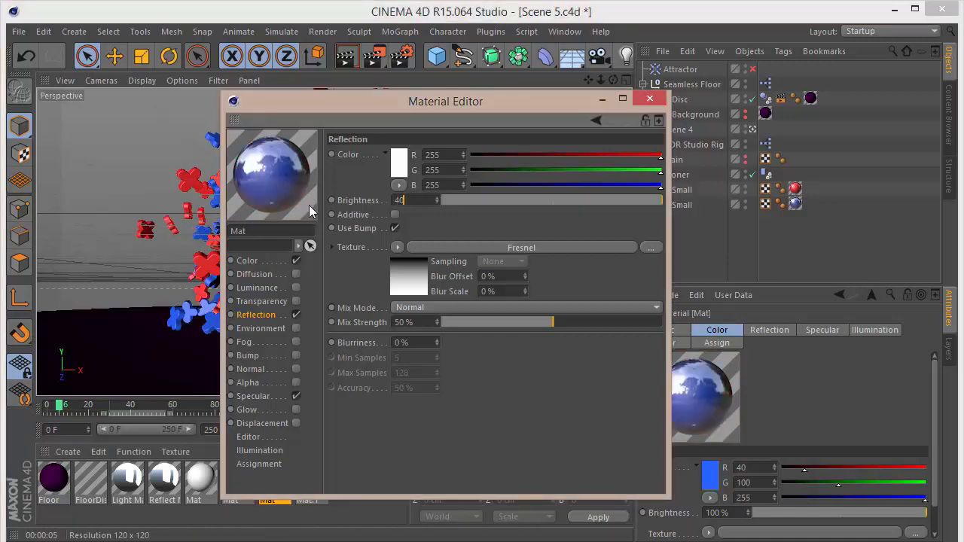
key("Return")
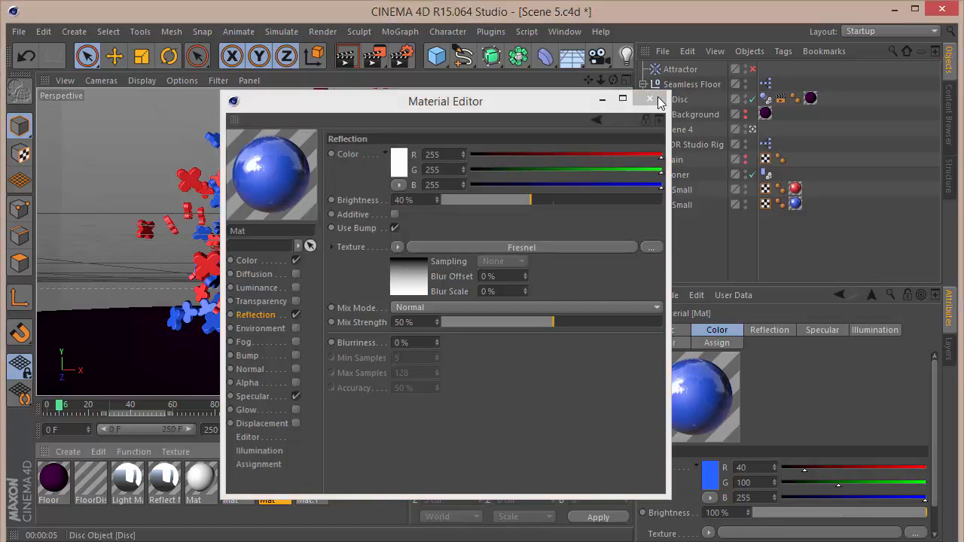
left_click(649, 98)
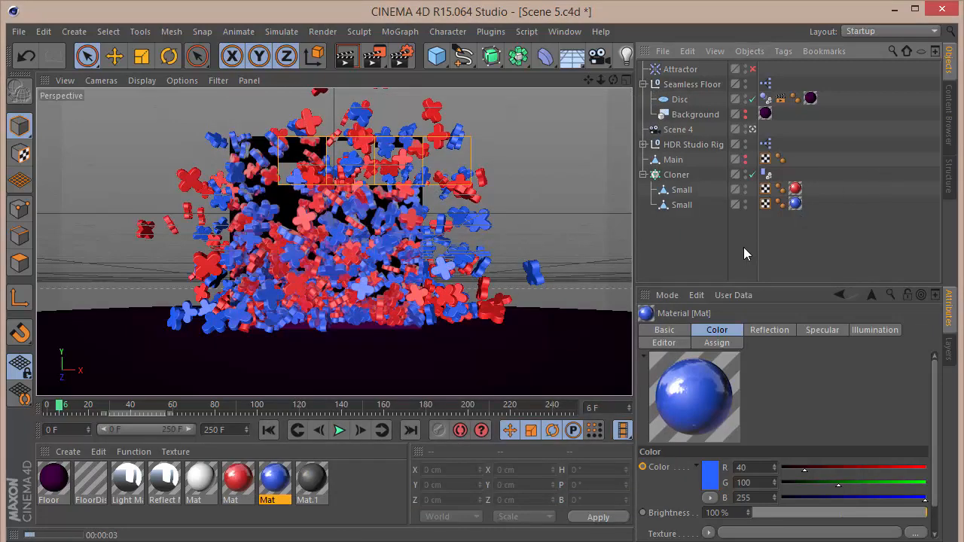
left_click(375, 55)
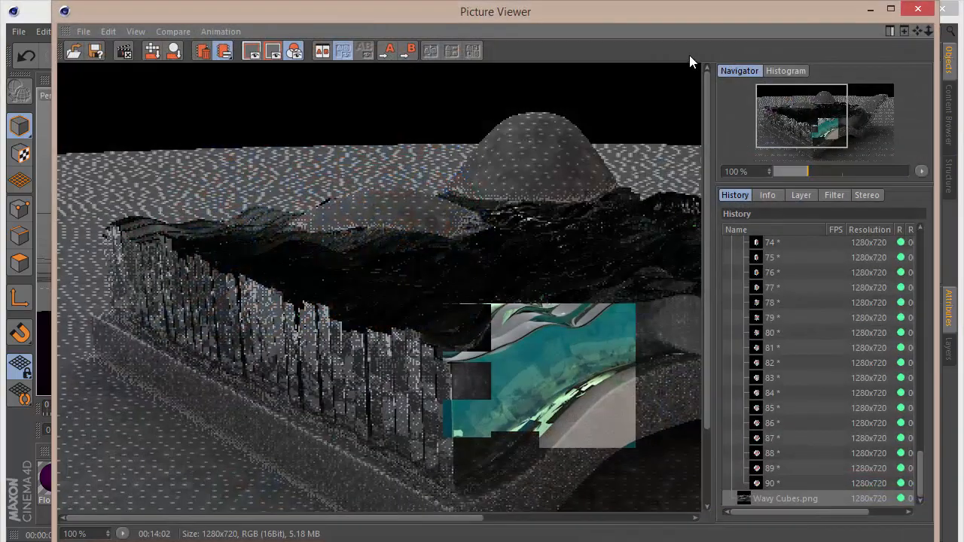
left_click(919, 9)
left_click(536, 339)
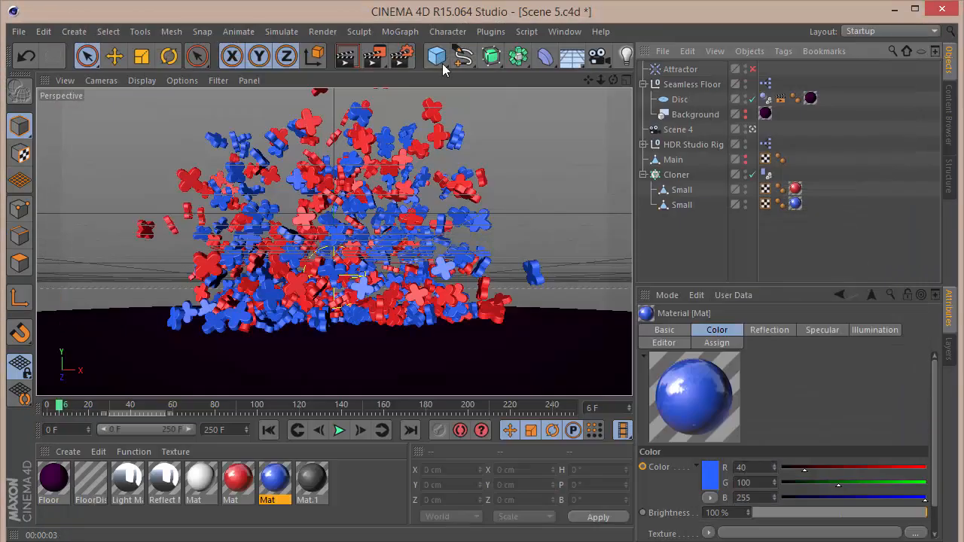
Add an Ambient Occlusion effect in the Render Settings.
left_click(443, 54)
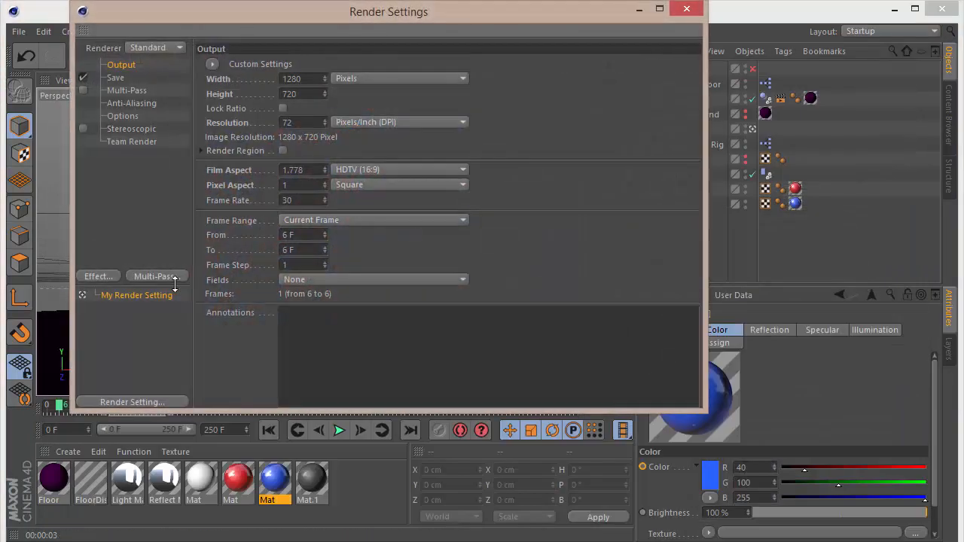
left_click(112, 277)
left_click(177, 221)
left_click(685, 10)
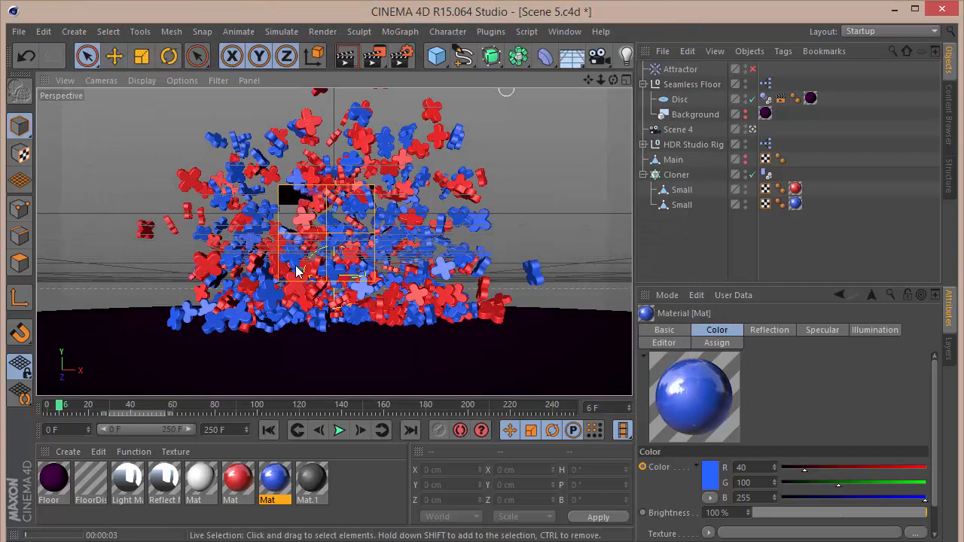
Render a region of the viewport covering the lower logos and the floor.
left_click(374, 55)
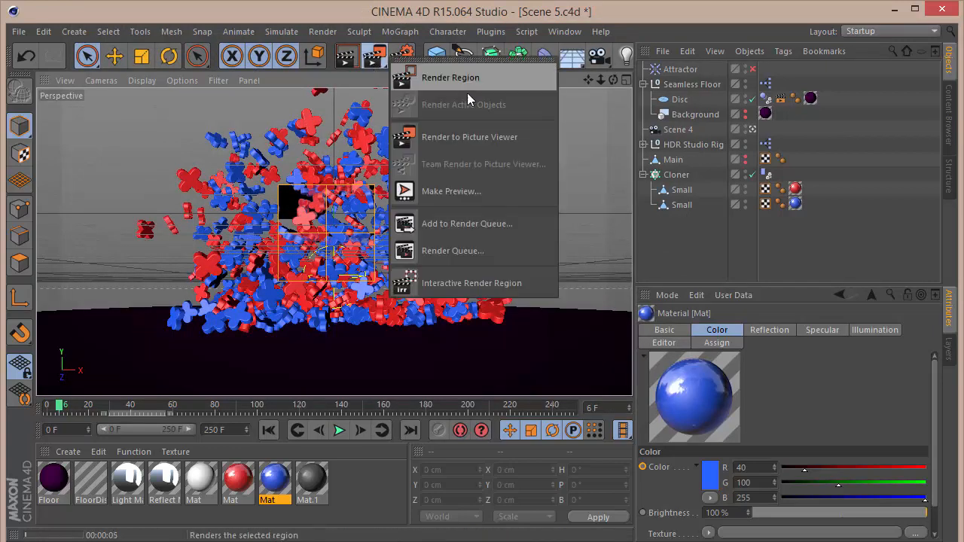
left_click(467, 78)
left_click_drag(144, 292, 536, 339)
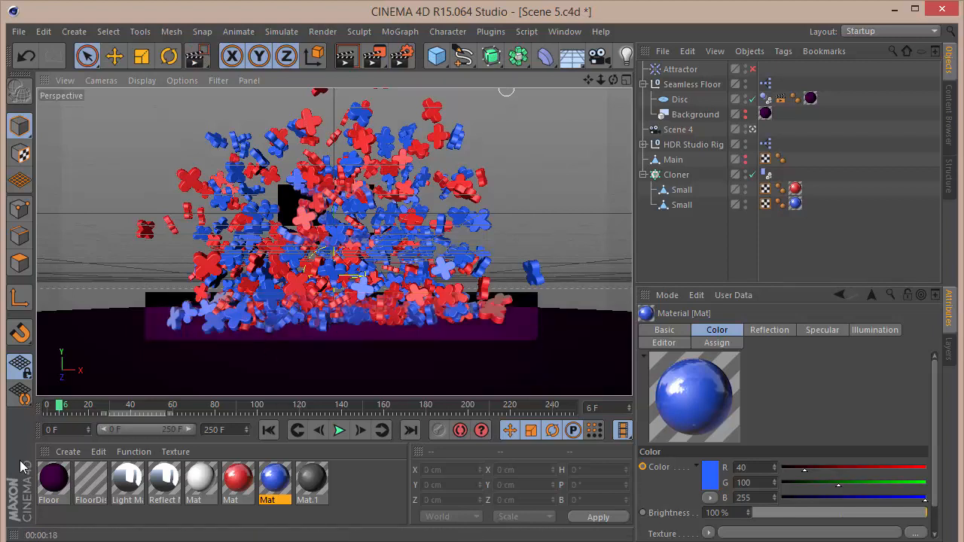
Open the Floor material, enable Reflection and set its Brightness to 4%, then close the Material Editor.
left_click(51, 484)
double_click(51, 486)
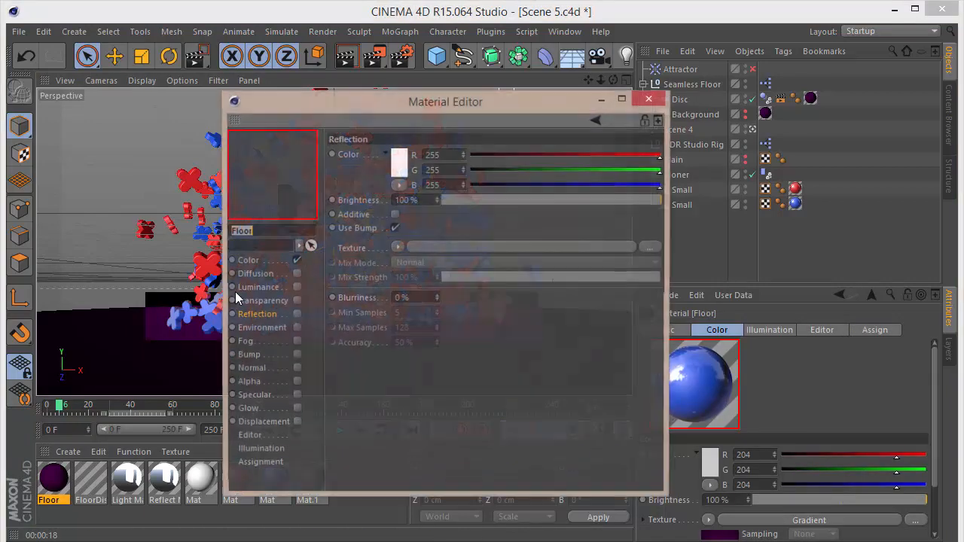
left_click(296, 315)
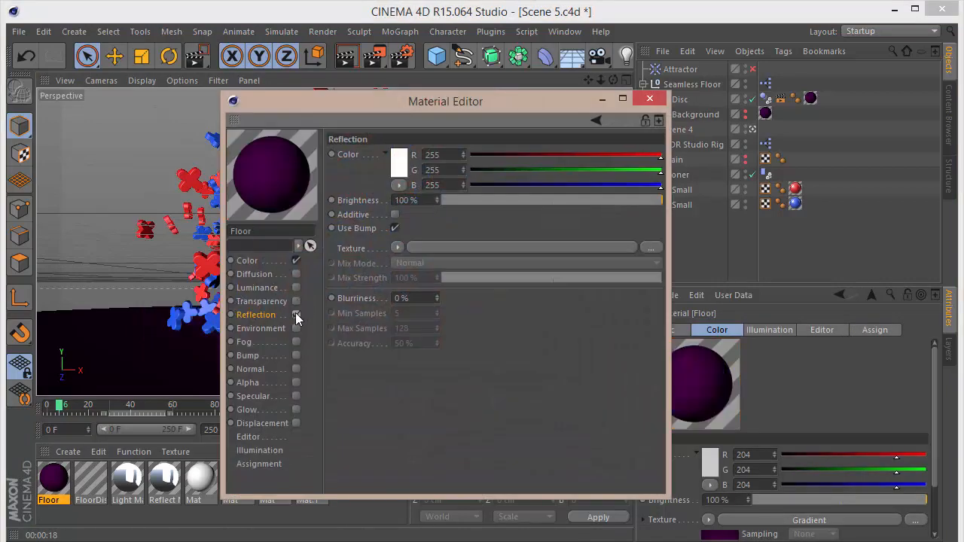
left_click(422, 201)
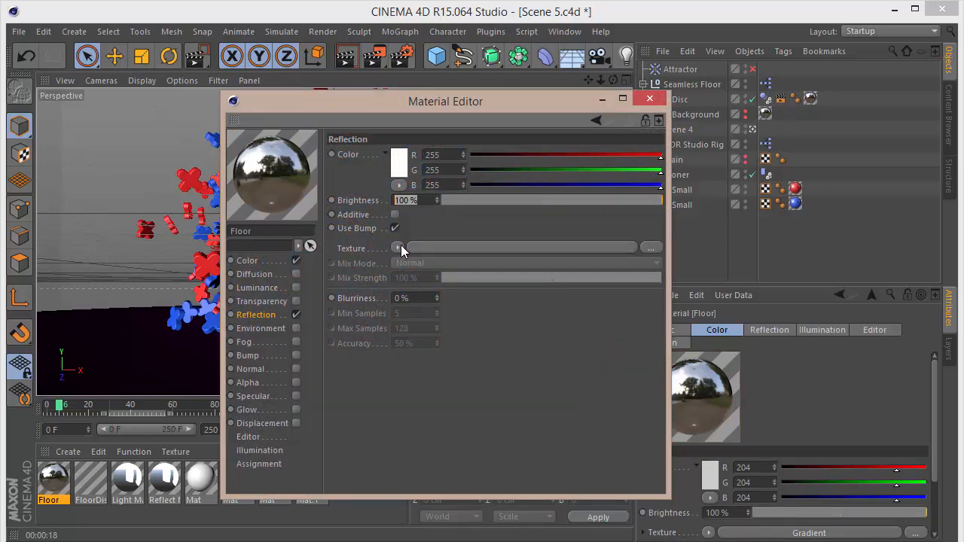
type("4")
key("Return")
left_click(650, 99)
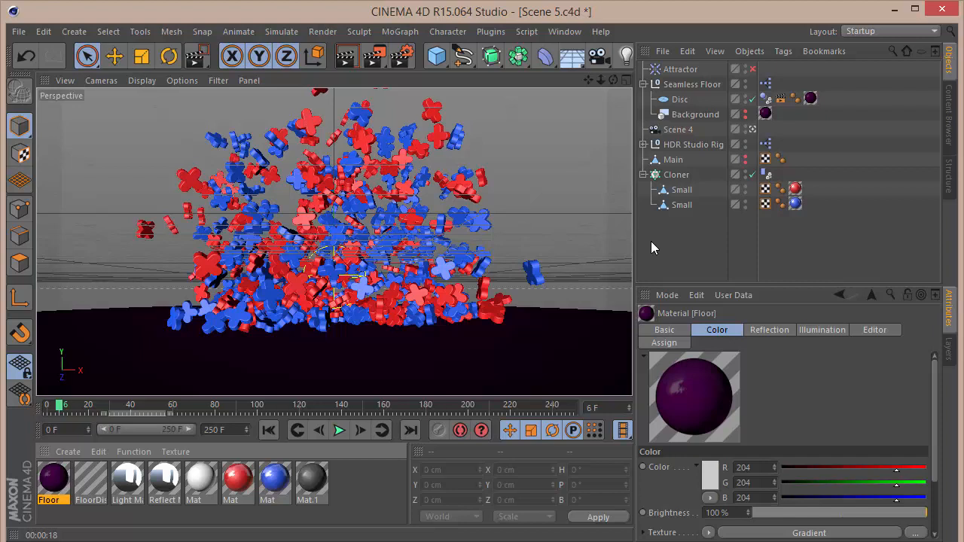
Load the LinearDaylight.c4d preset from the GSG_Light_Kit_Pro folder in the Content Browser.
left_click(949, 113)
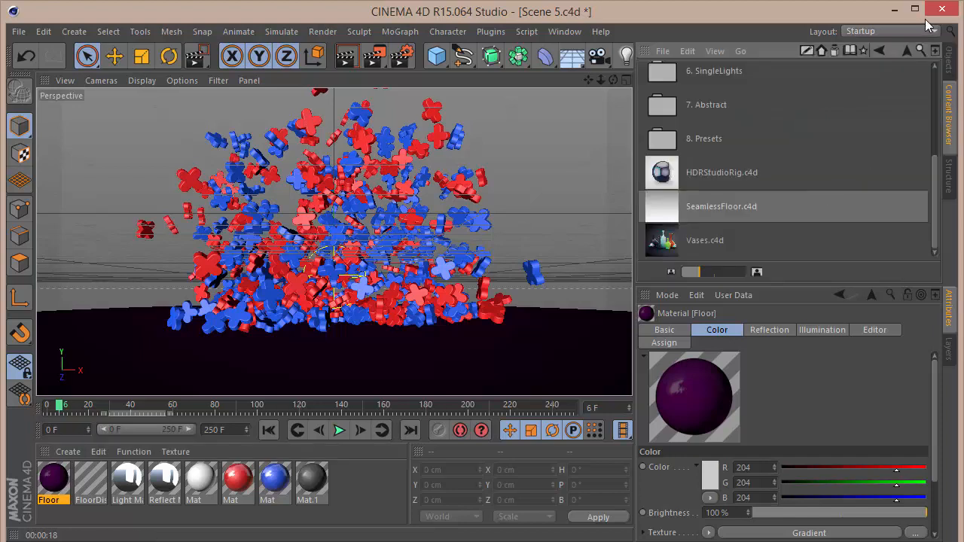
left_click(906, 49)
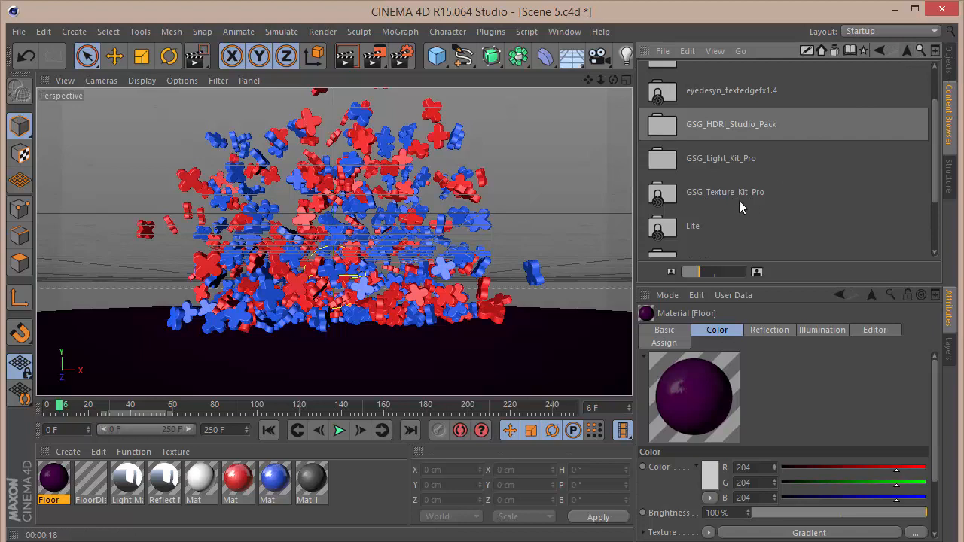
double_click(745, 166)
scroll(786, 199, "down", 4)
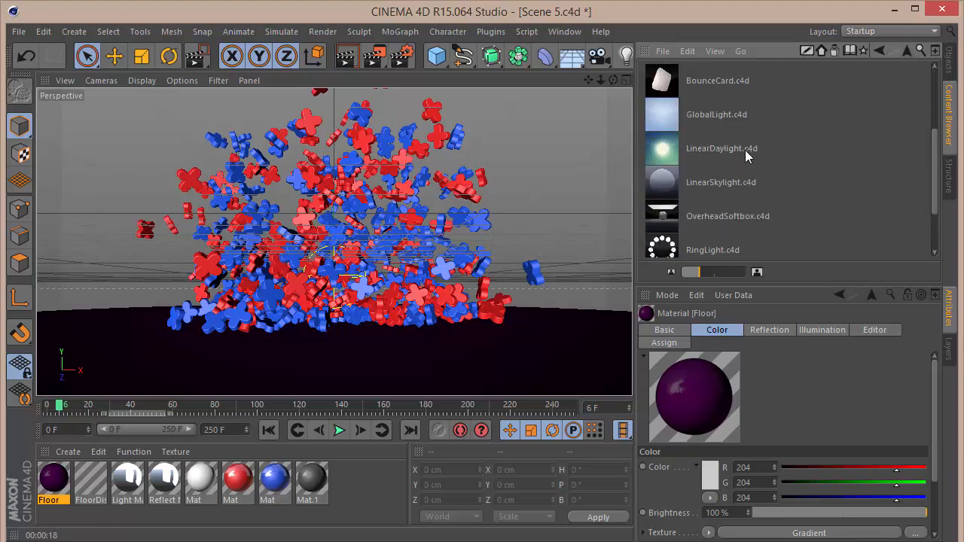
double_click(745, 150)
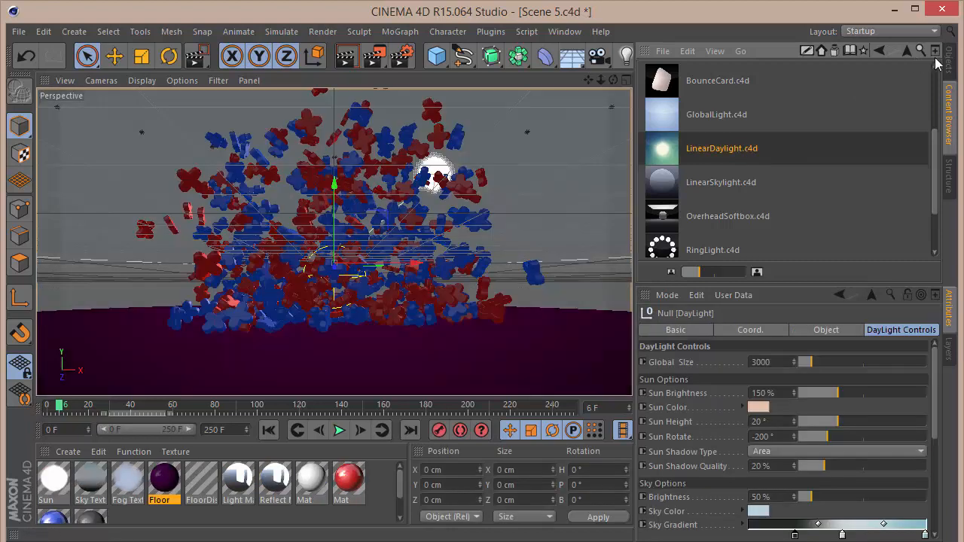
Delete the merged DayLight object from the scene.
left_click(948, 66)
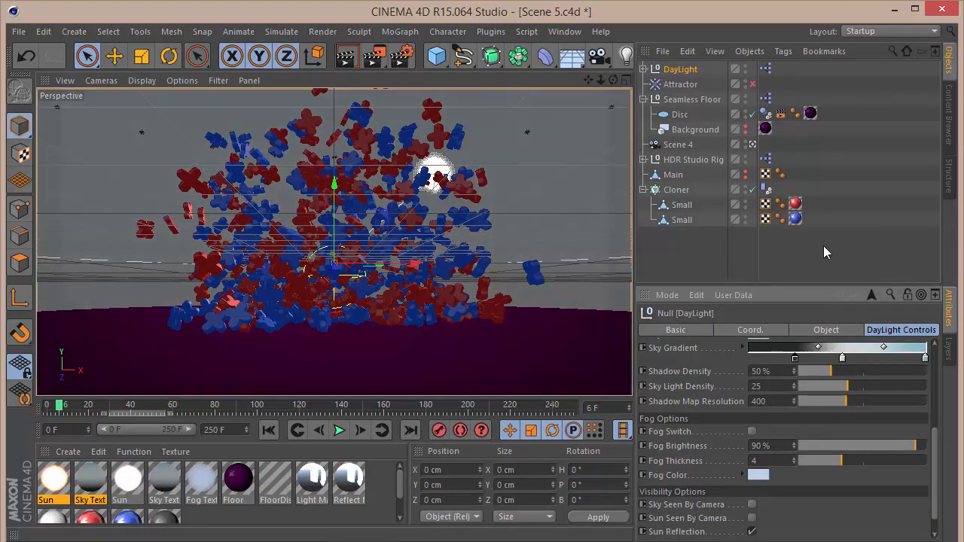
key("Delete")
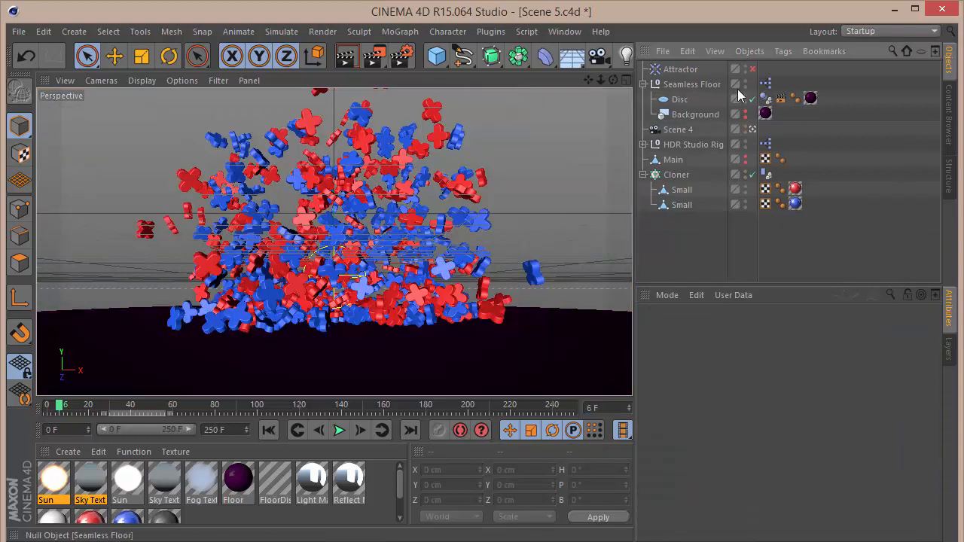
Browse the light preset scenes in the Content Browser.
left_click(949, 120)
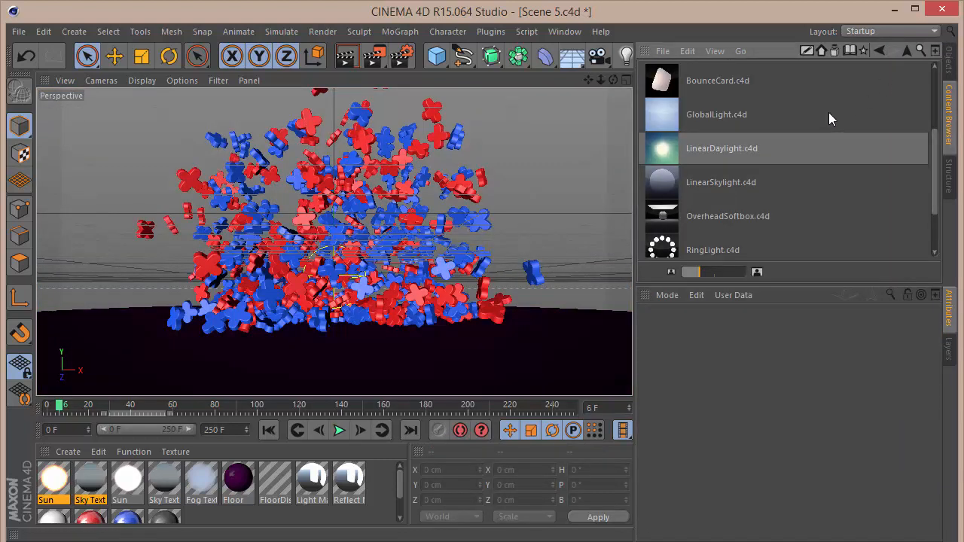
scroll(828, 119, "up", 3)
scroll(733, 175, "down", 10)
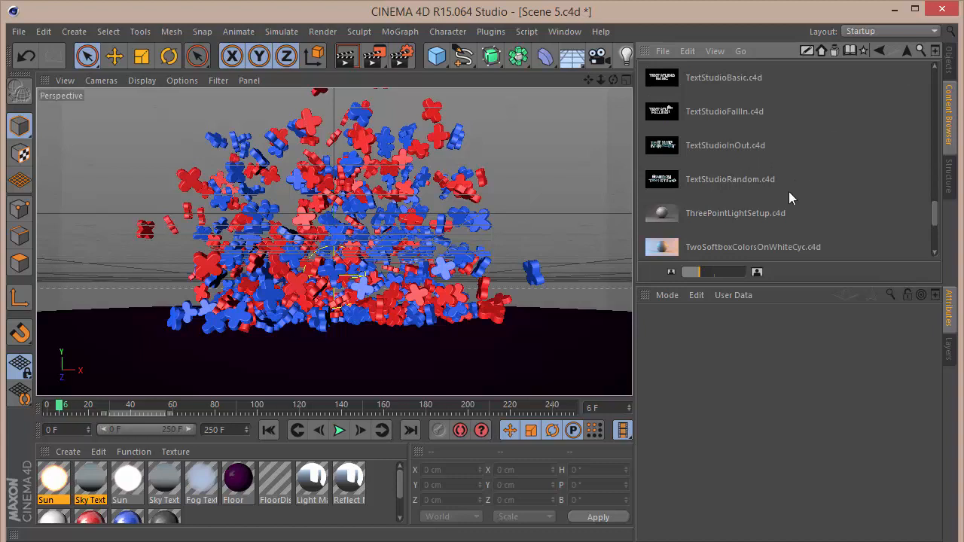
scroll(781, 201, "up", 10)
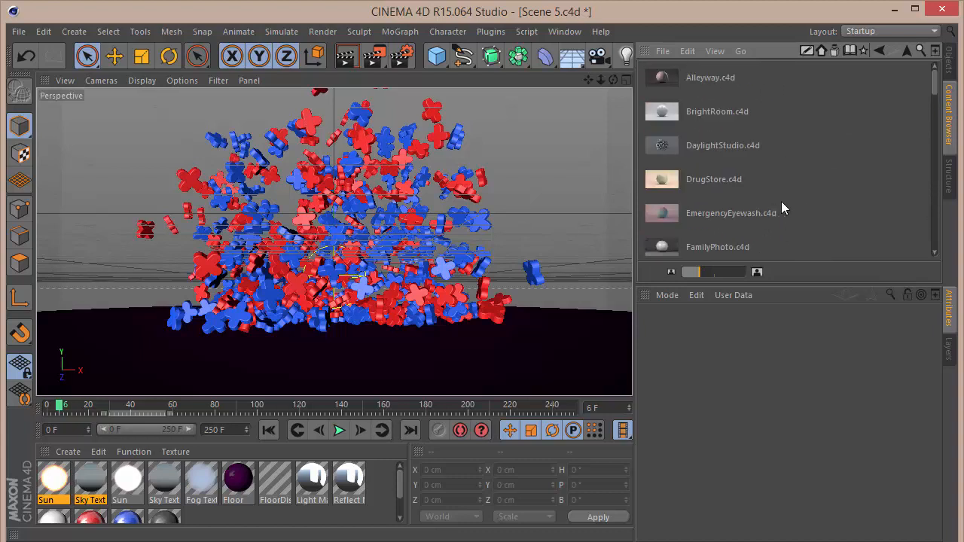
scroll(753, 193, "down", 5)
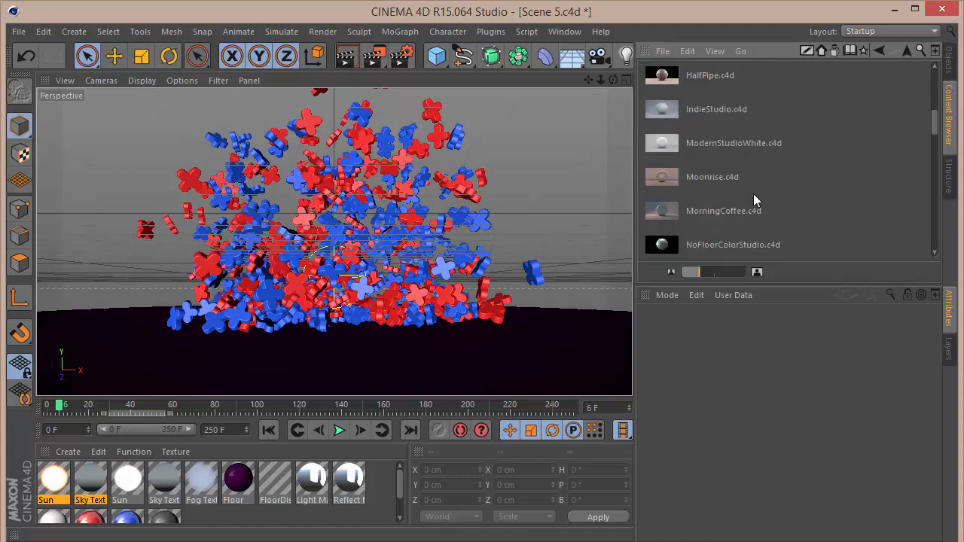
scroll(753, 194, "down", 3)
scroll(753, 193, "up", 10)
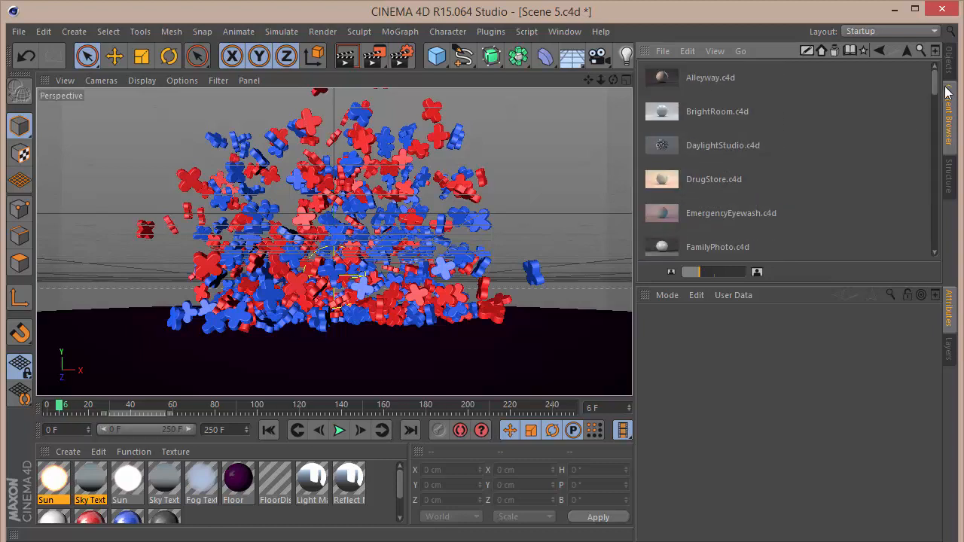
left_click_drag(936, 86, 916, 75)
Open the DaylightStudio.c4d preset scene and select its DayLight Lite object.
double_click(707, 150)
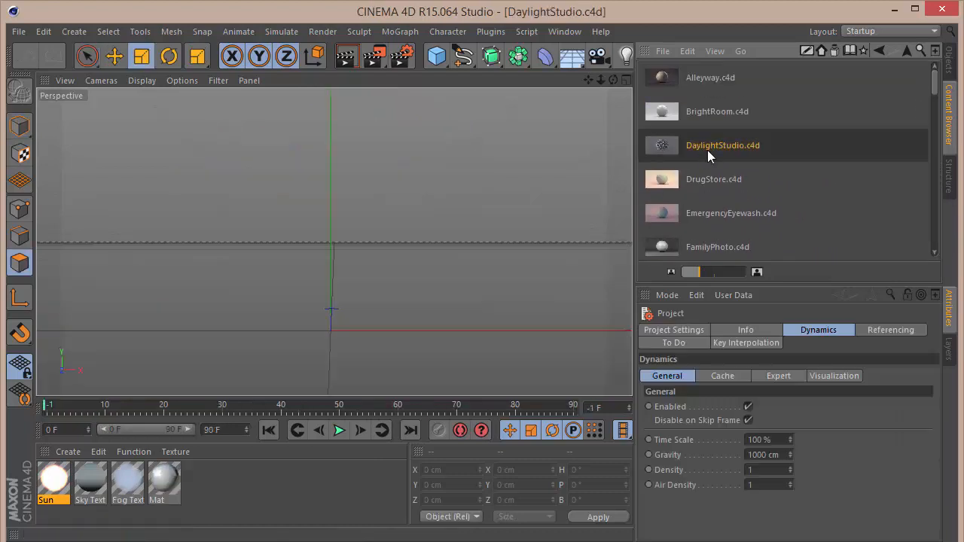
left_click(935, 51)
left_click(707, 8)
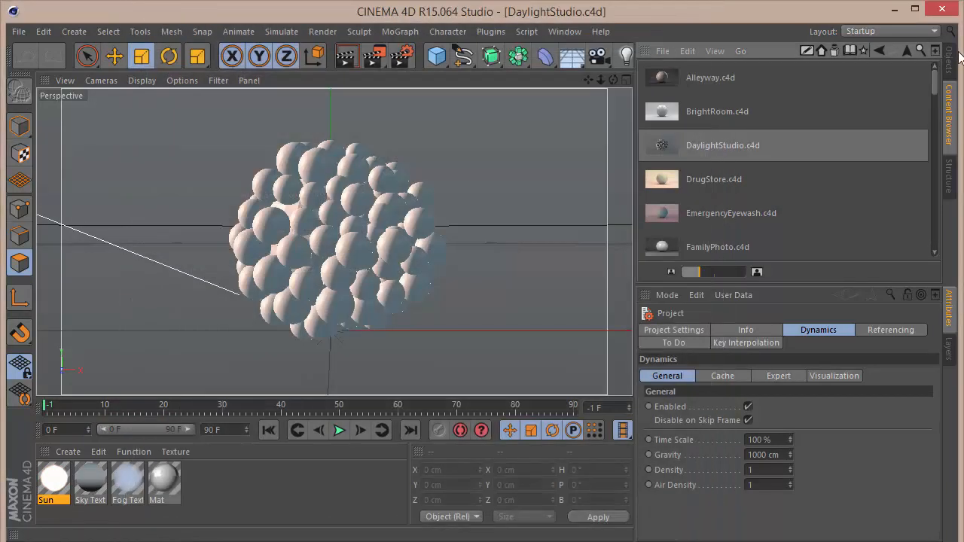
left_click(950, 60)
left_click(689, 84)
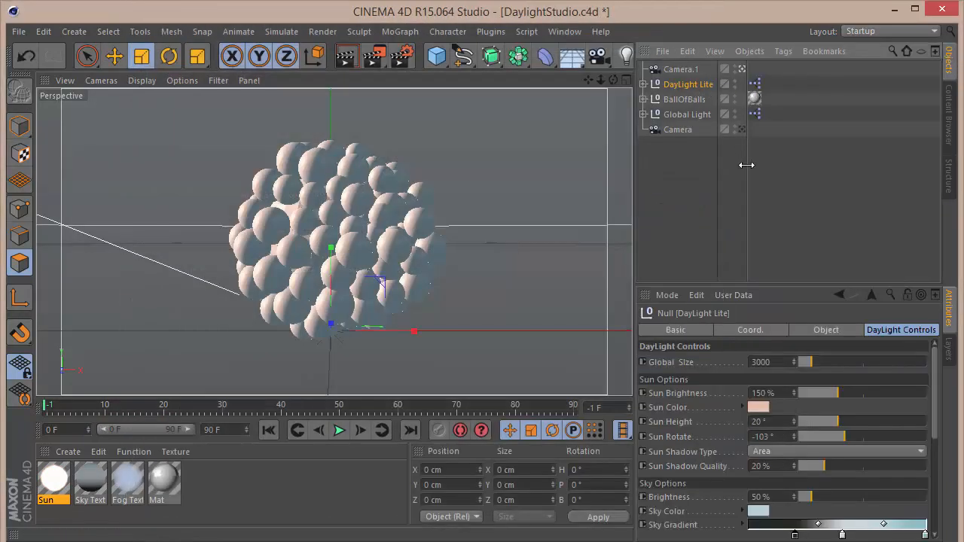
Switch back to Scene 5.c4d and paste the DayLight Lite object into it.
left_click(564, 31)
left_click(564, 31)
left_click(564, 31)
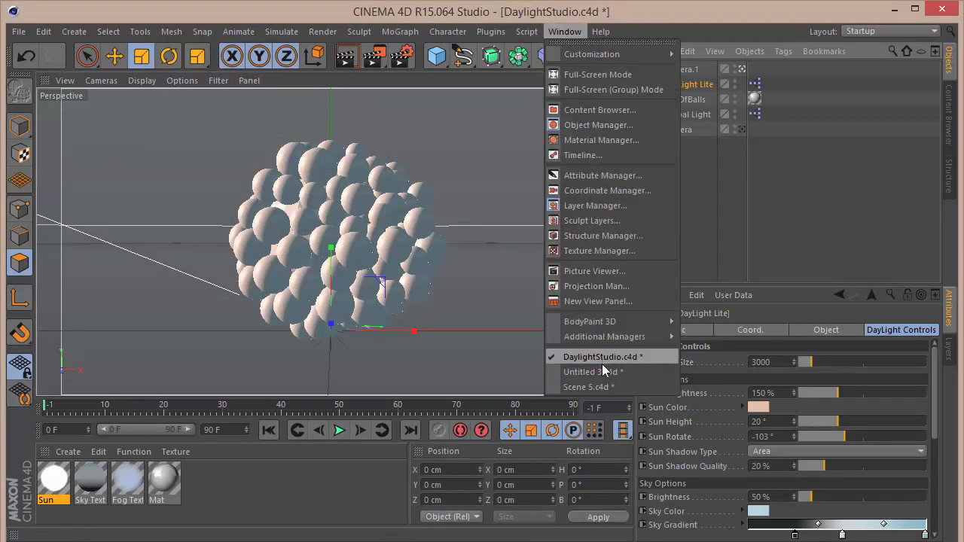
left_click(598, 391)
key("ctrl+v")
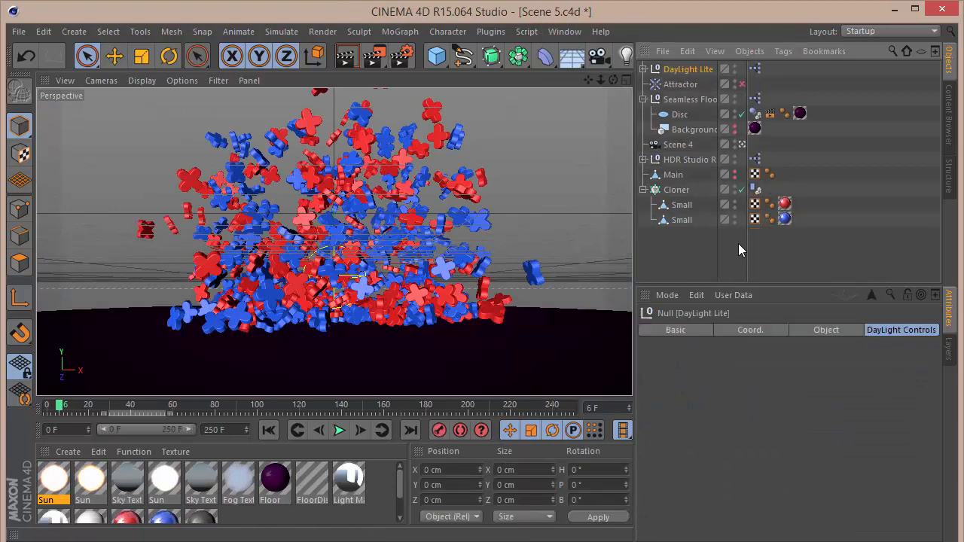
left_click(738, 243)
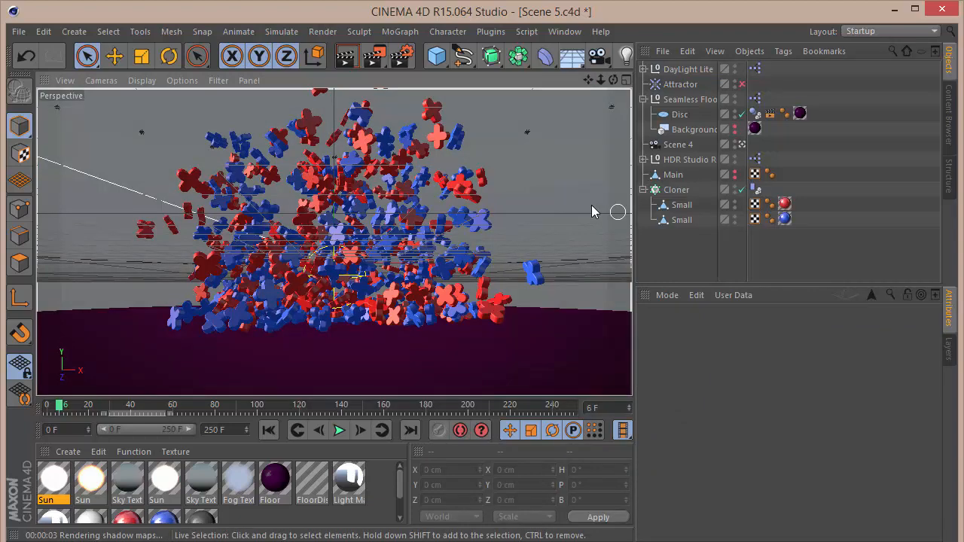
Review the Ambient Occlusion settings in the Render Settings.
left_click(407, 59)
left_click(84, 154)
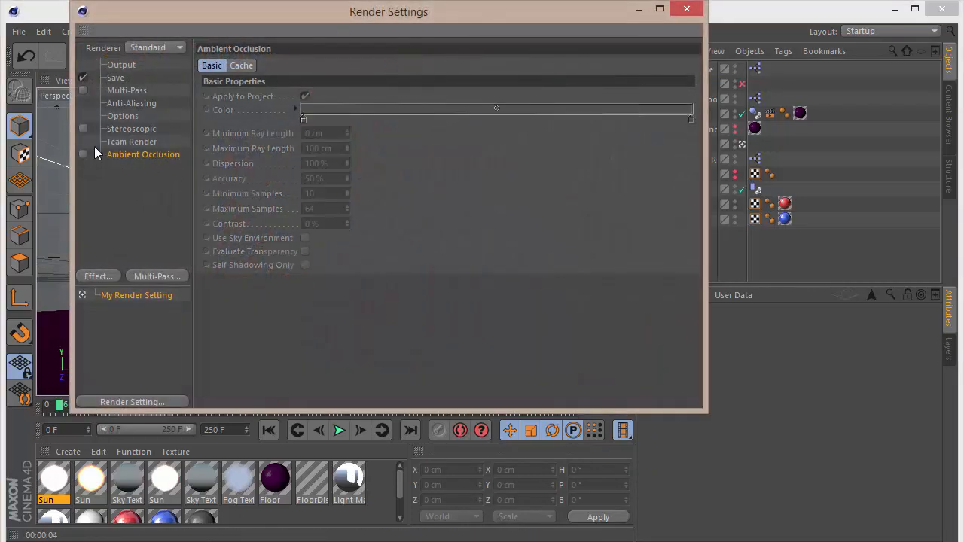
left_click(685, 11)
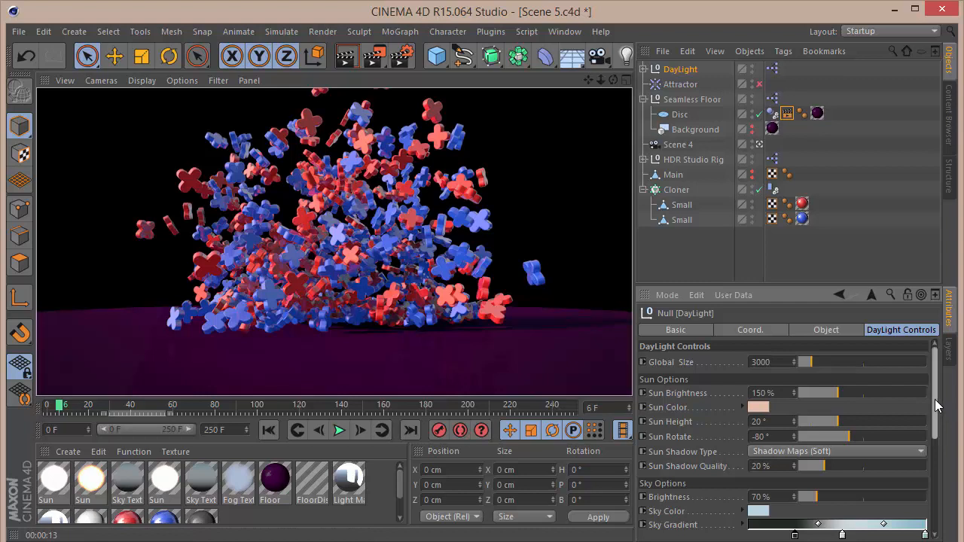
Scroll through the DayLight object's DayLight Controls to review its sun, sky and fog options.
left_click_drag(934, 407, 938, 445)
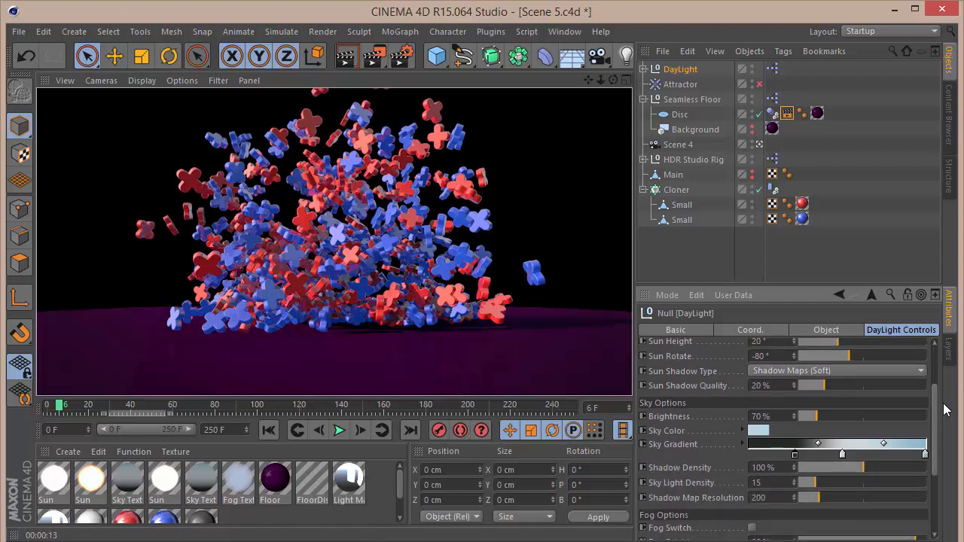
left_click_drag(940, 426, 939, 476)
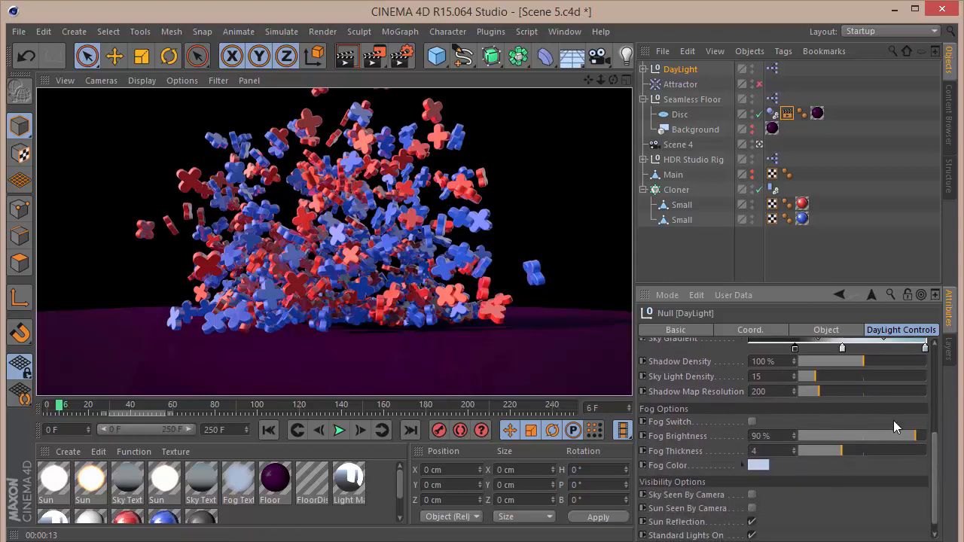
left_click_drag(940, 478, 942, 467)
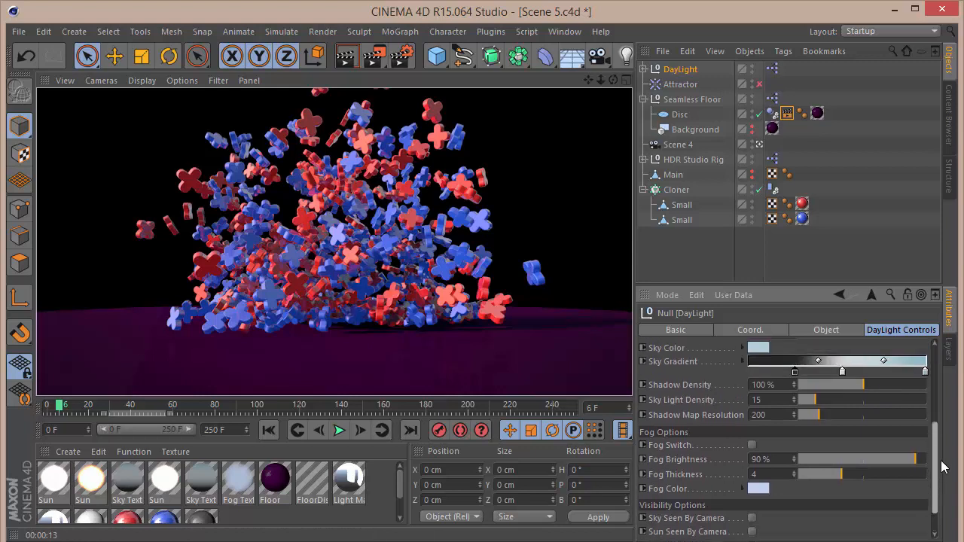
left_click(702, 243)
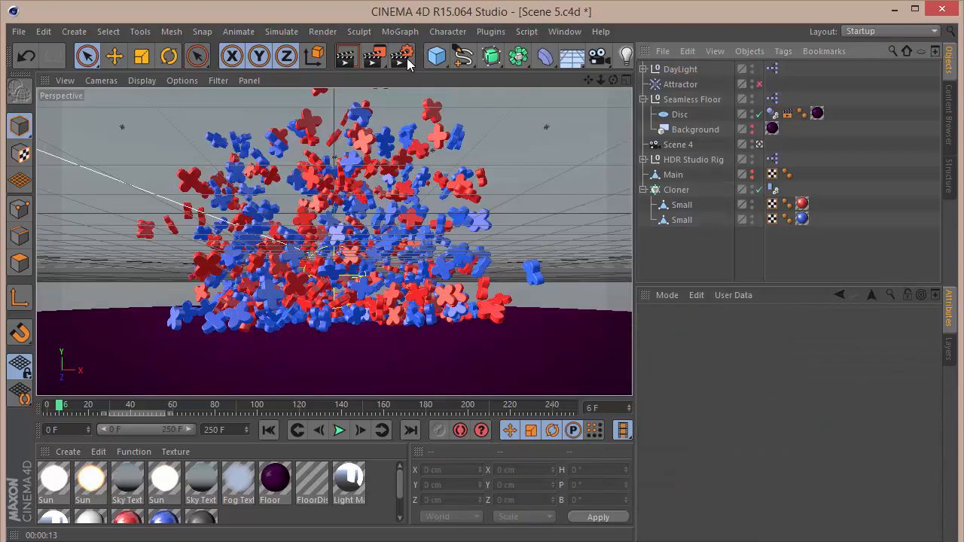
Open the Render Settings and enable Alpha Channel in the Save options.
left_click(405, 57)
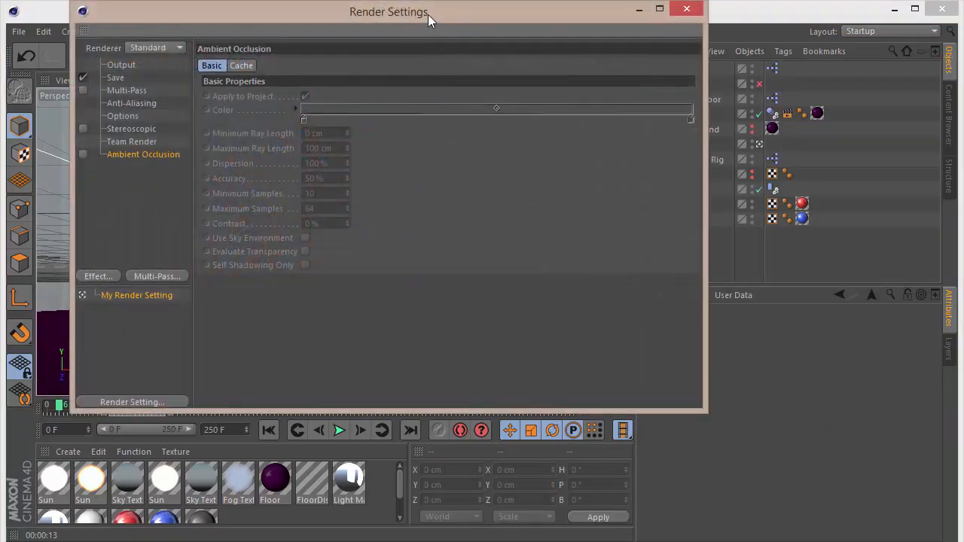
left_click_drag(427, 14, 532, 69)
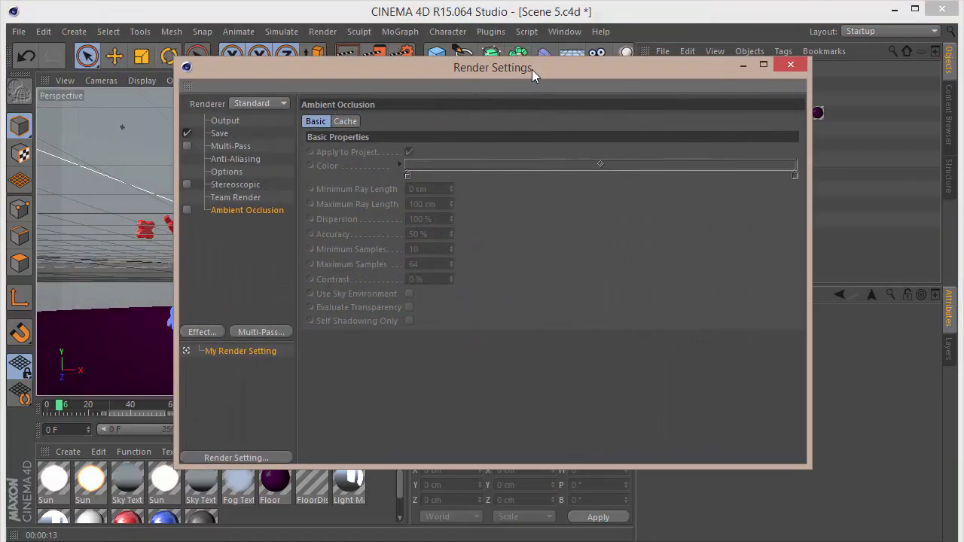
left_click(220, 133)
left_click(408, 221)
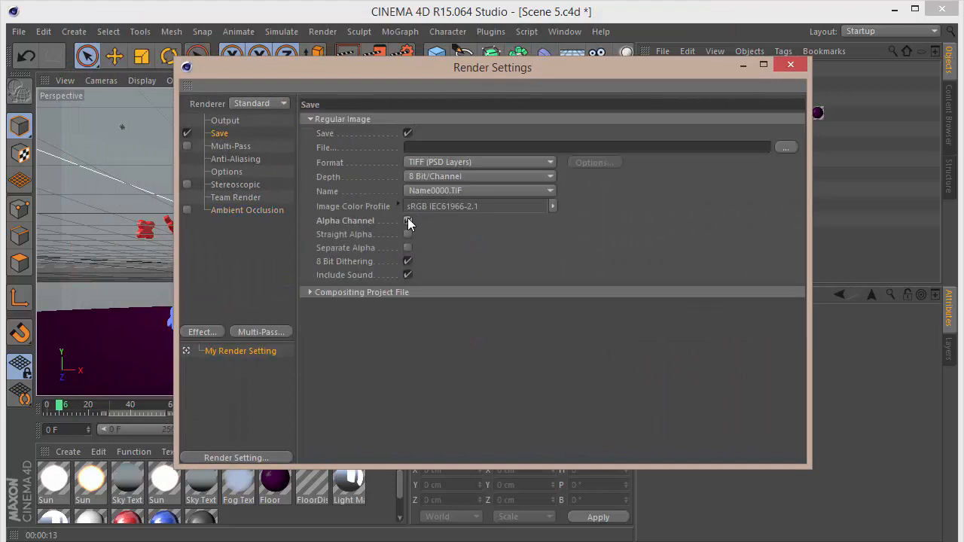
Set the save format to PNG with a depth of 16 Bit/Channel.
left_click(459, 161)
left_click(440, 314)
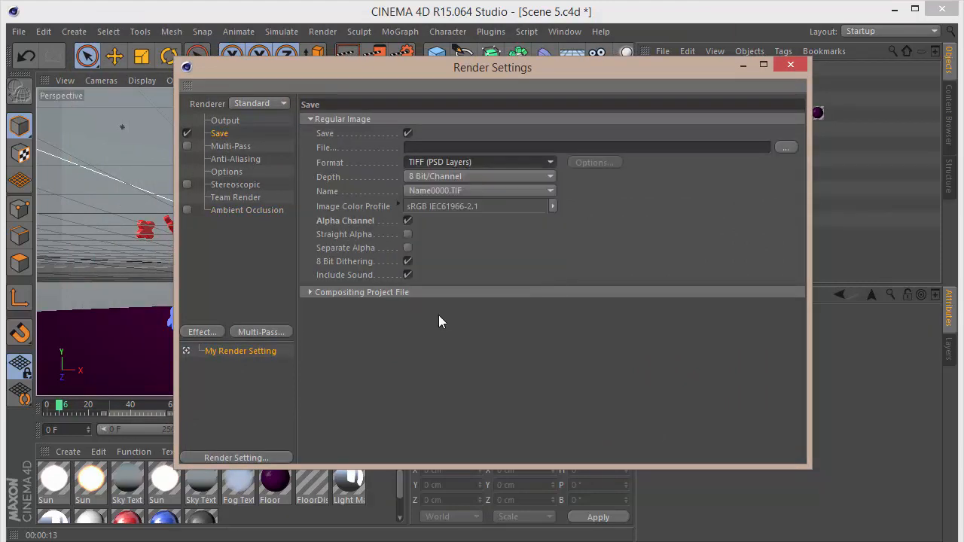
left_click(453, 175)
left_click(452, 200)
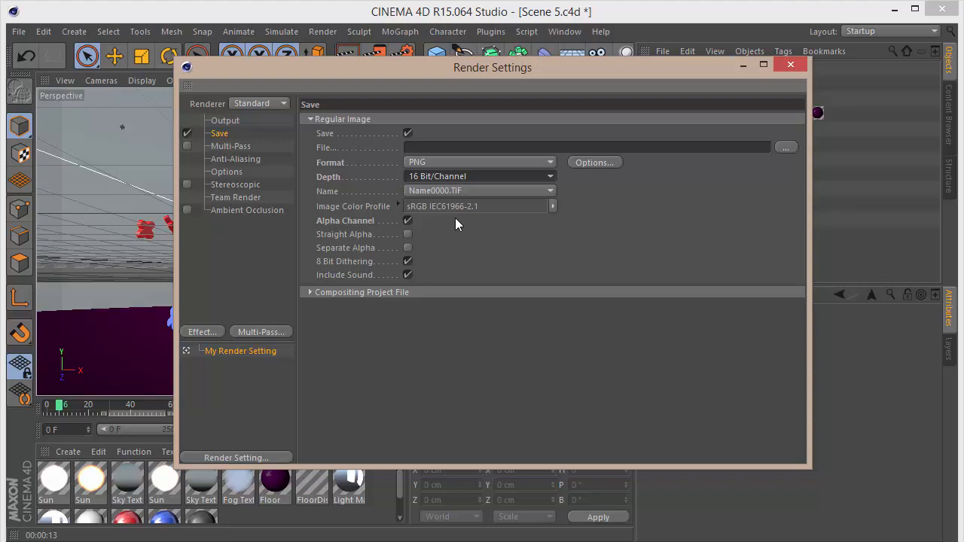
Check the Output settings and change the Anti-Aliasing mode.
left_click(226, 121)
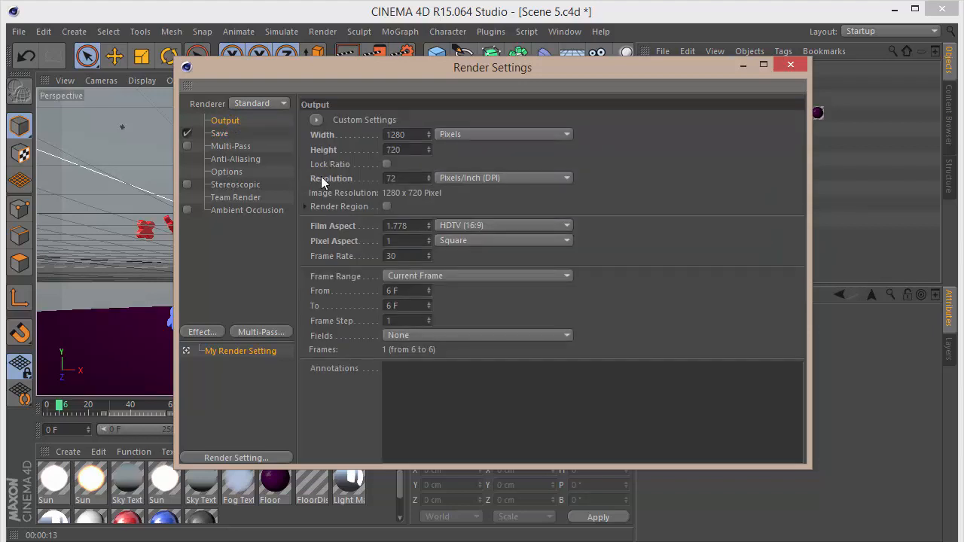
left_click(260, 160)
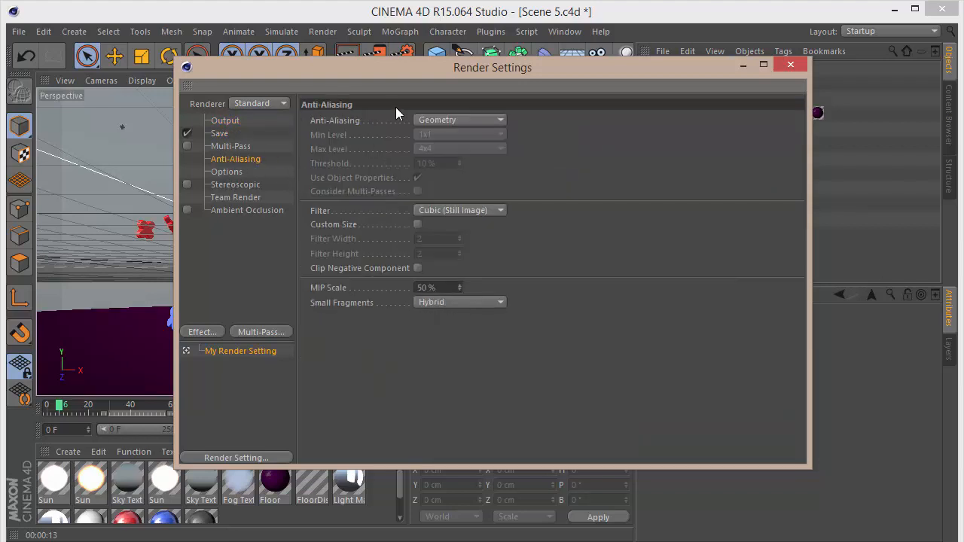
left_click(426, 120)
left_click(431, 165)
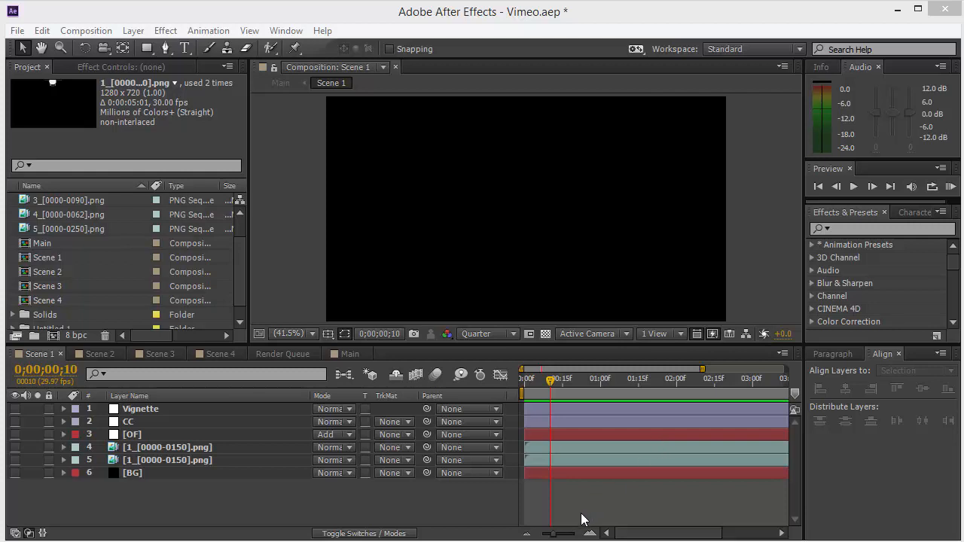
Turn on the visibility of the BG layer in the Scene 1 composition.
left_click_drag(552, 535, 535, 534)
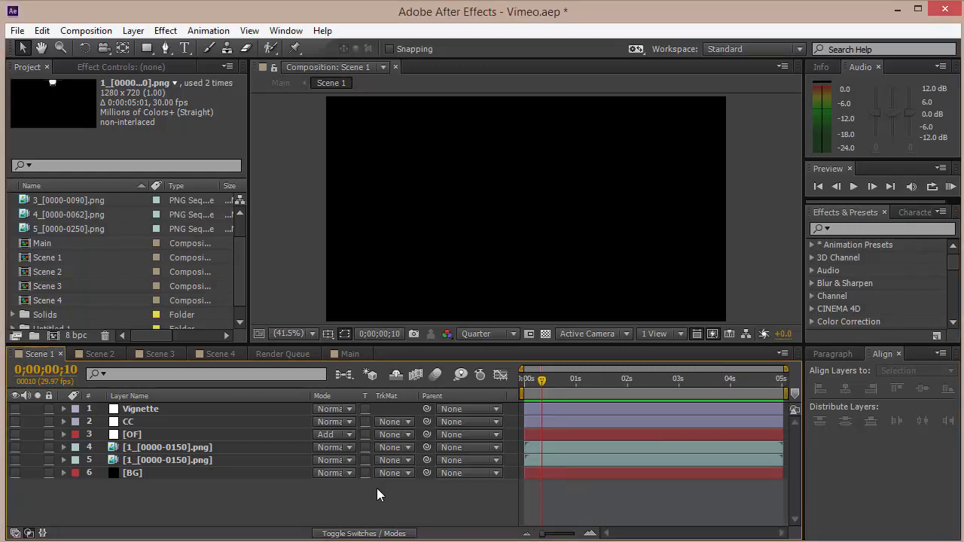
left_click(163, 472)
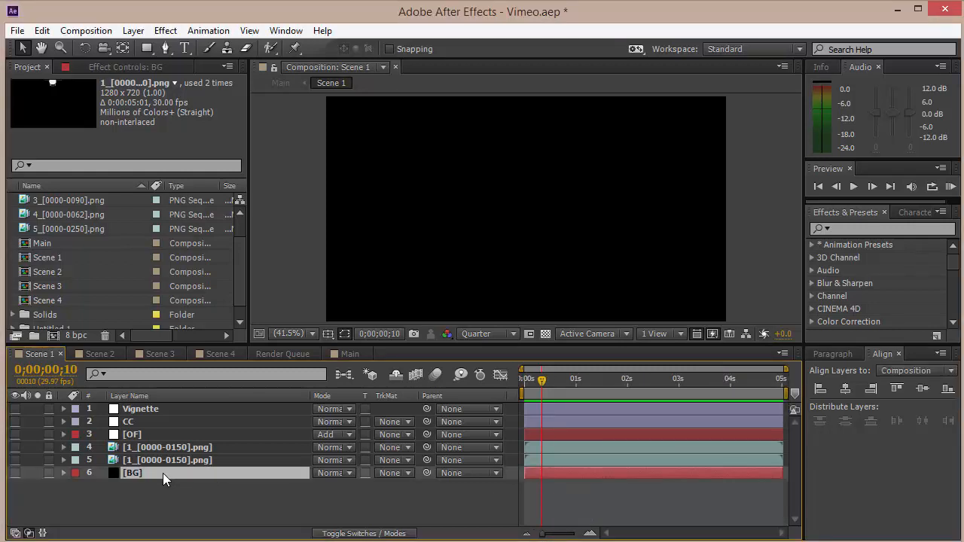
left_click(15, 473)
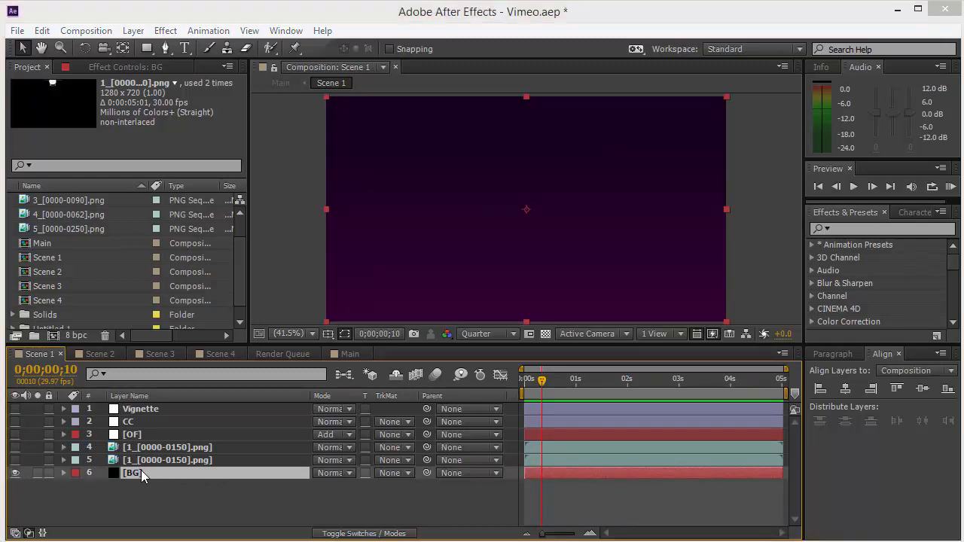
Open the BG layer's effect controls and nudge the Gradient Ramp's start point slightly.
key("ctrl+shift+y")
left_click(516, 160)
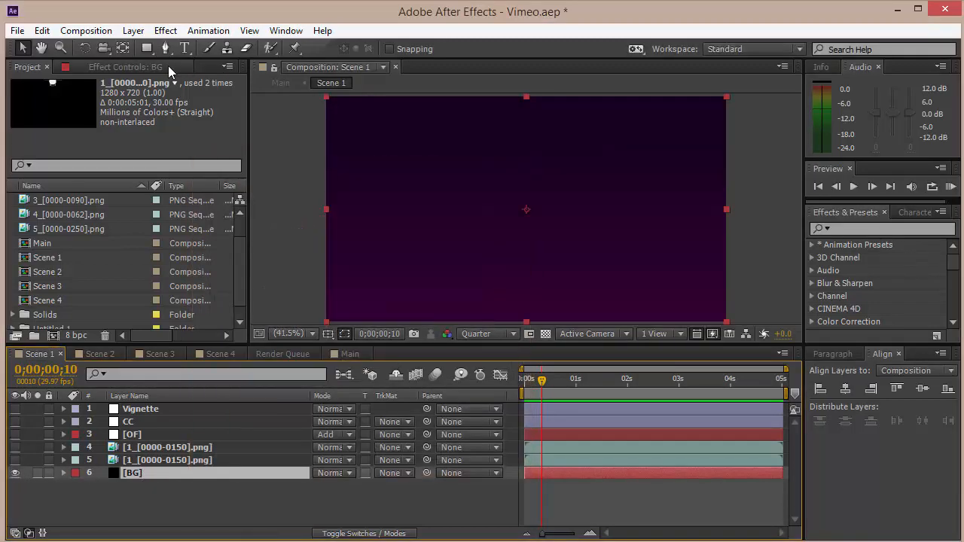
left_click(168, 66)
left_click(73, 99)
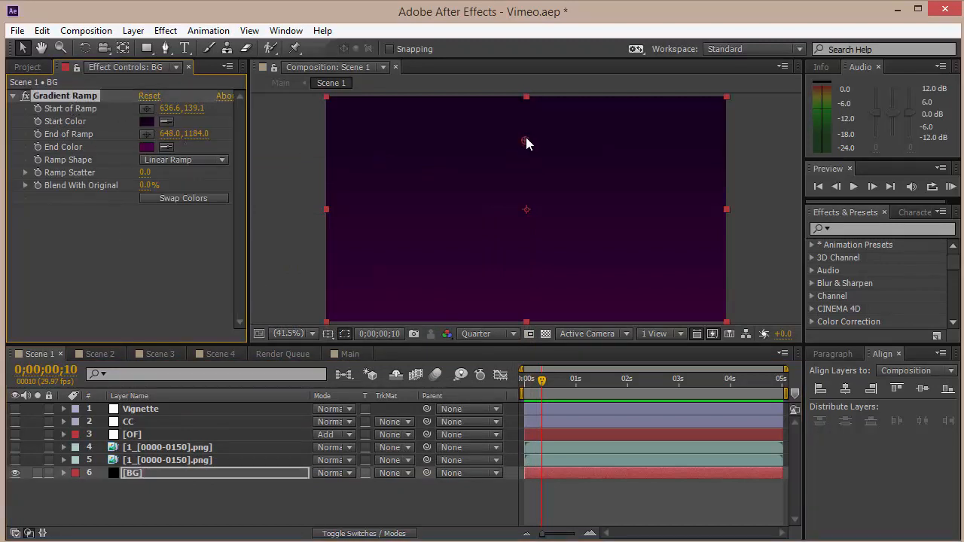
left_click_drag(526, 137, 528, 142)
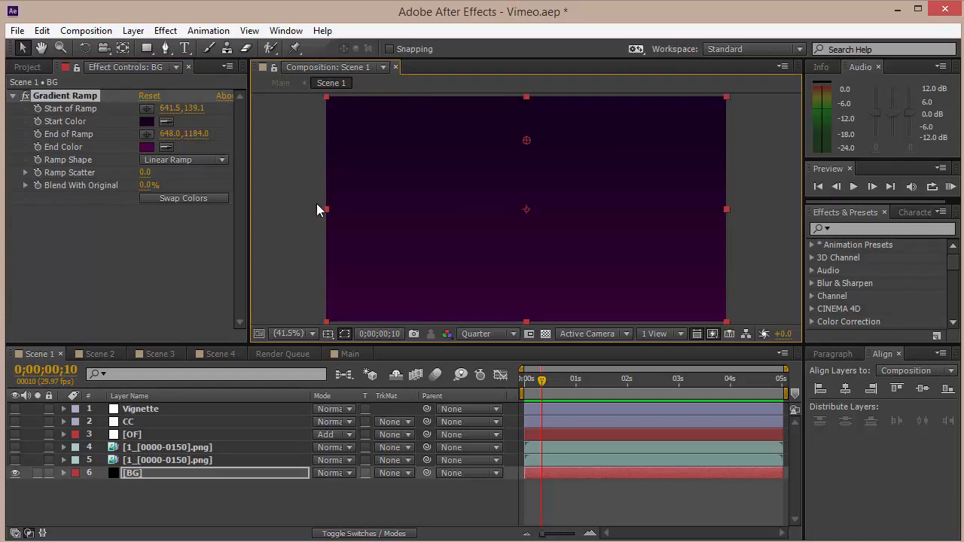
Review the Gradient Ramp's start and end colors.
scroll(396, 211, "up", 2)
scroll(396, 211, "down", 8)
scroll(397, 211, "up", 2)
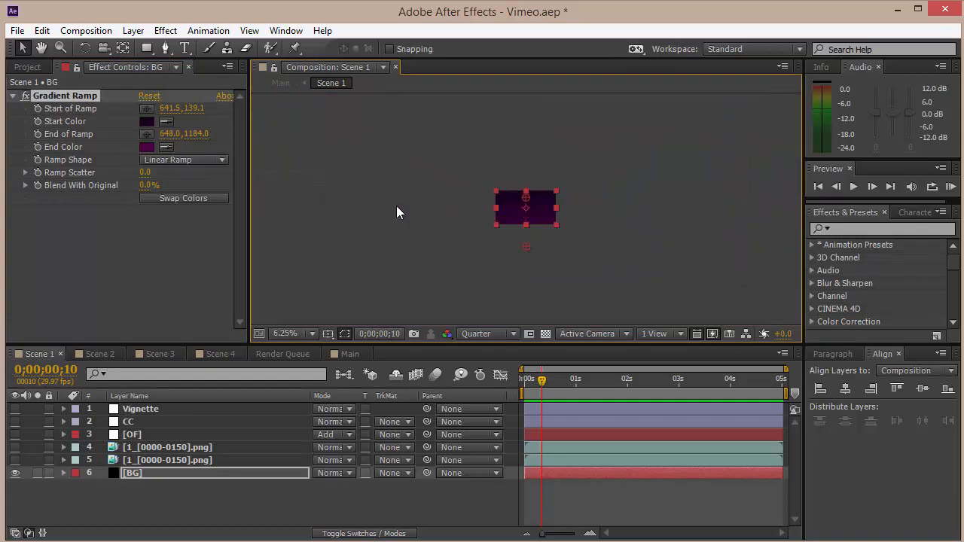
left_click(310, 334)
left_click(343, 89)
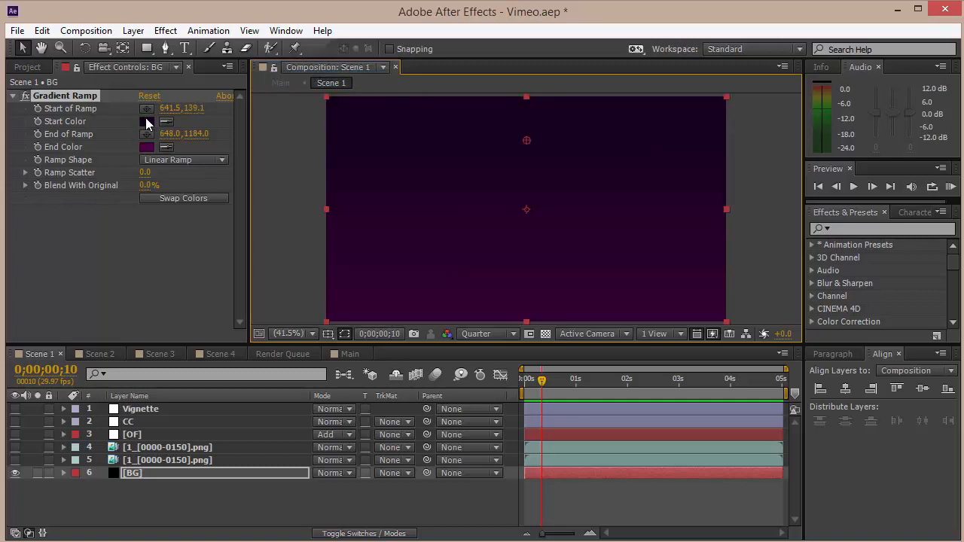
left_click(145, 122)
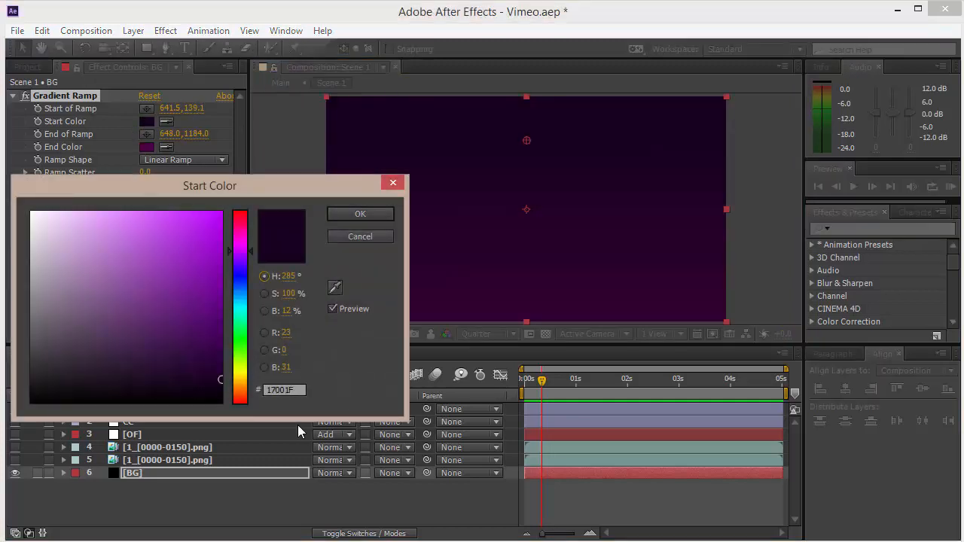
left_click(377, 214)
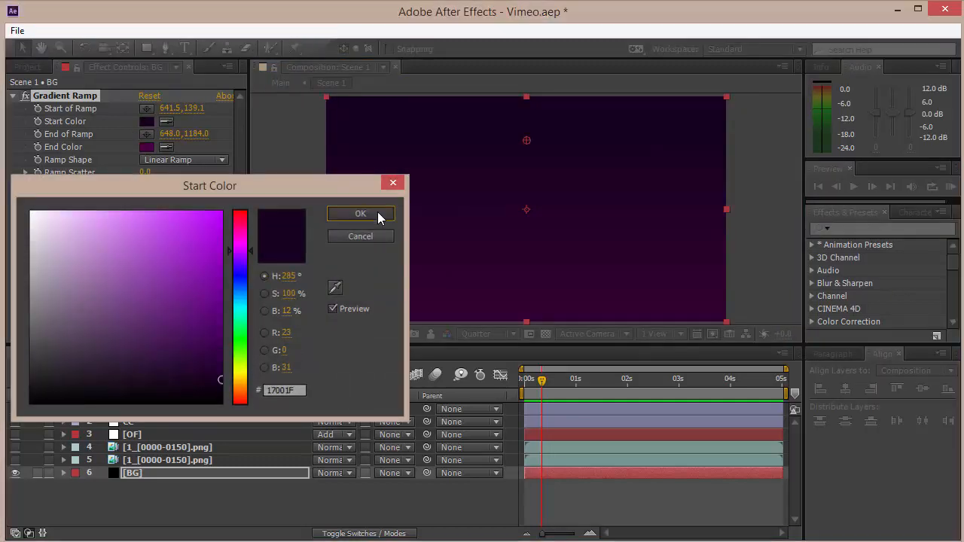
left_click(146, 147)
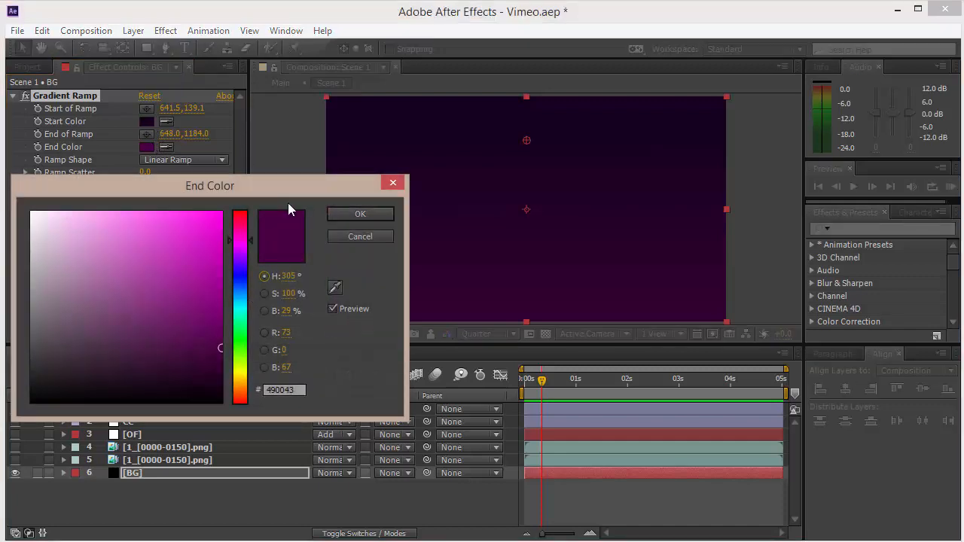
left_click(377, 214)
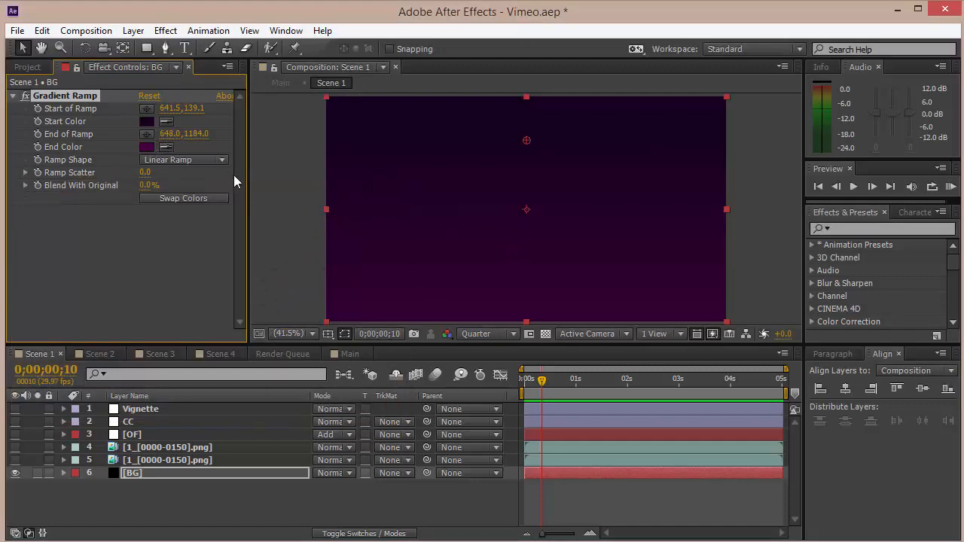
Toggle the two PNG sequence layers' visibility, leaving only the upper one shown.
left_click(214, 461)
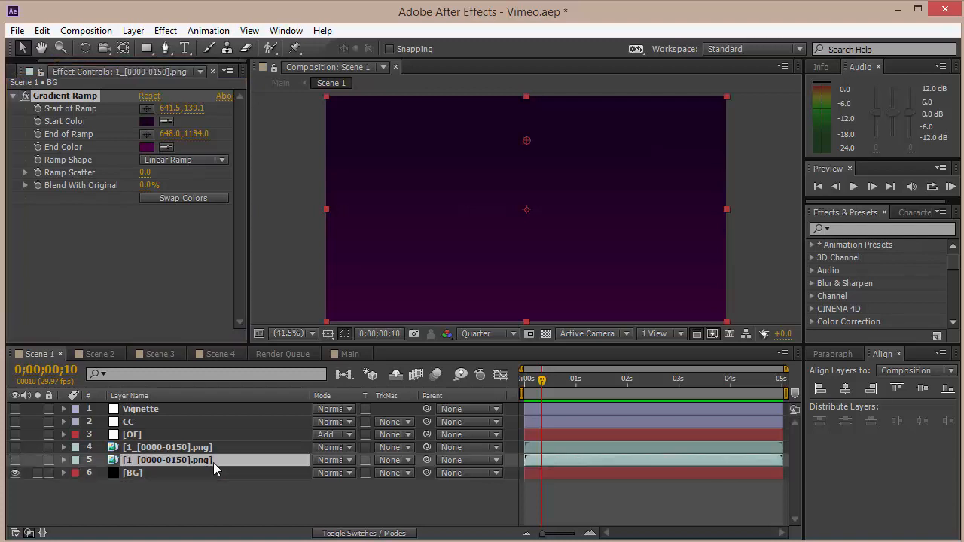
left_click(15, 460)
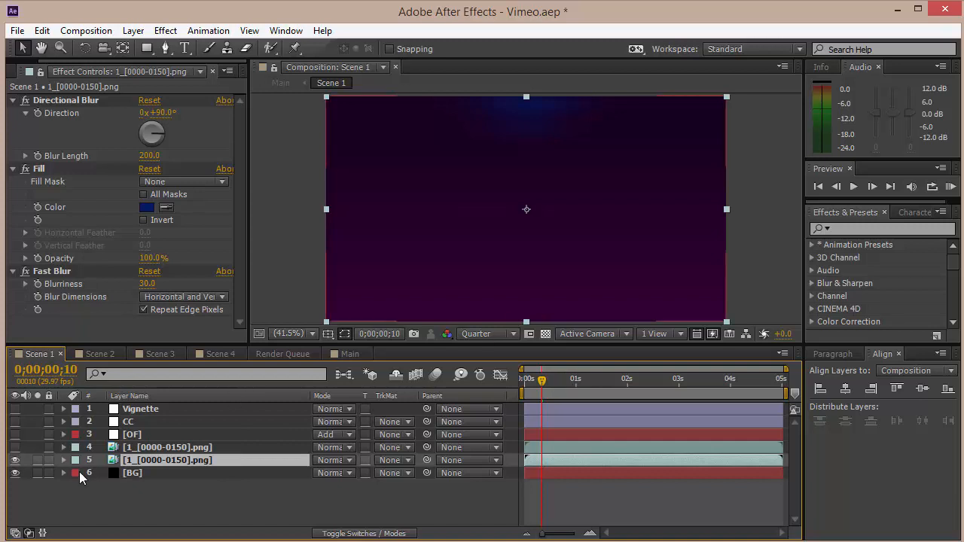
left_click(15, 460)
left_click(15, 448)
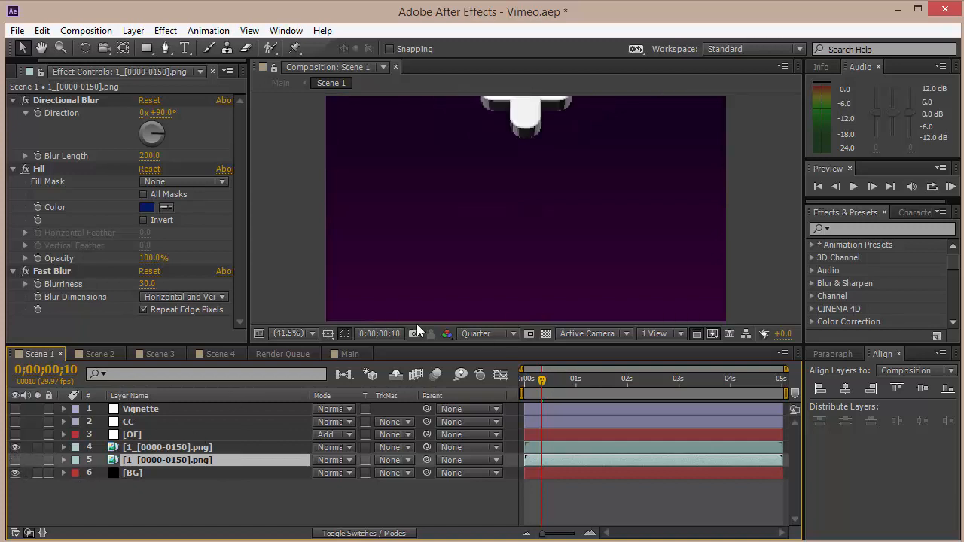
Set the preview resolution to Half and move the time indicator to about 3;25.
left_click(487, 333)
left_click(493, 387)
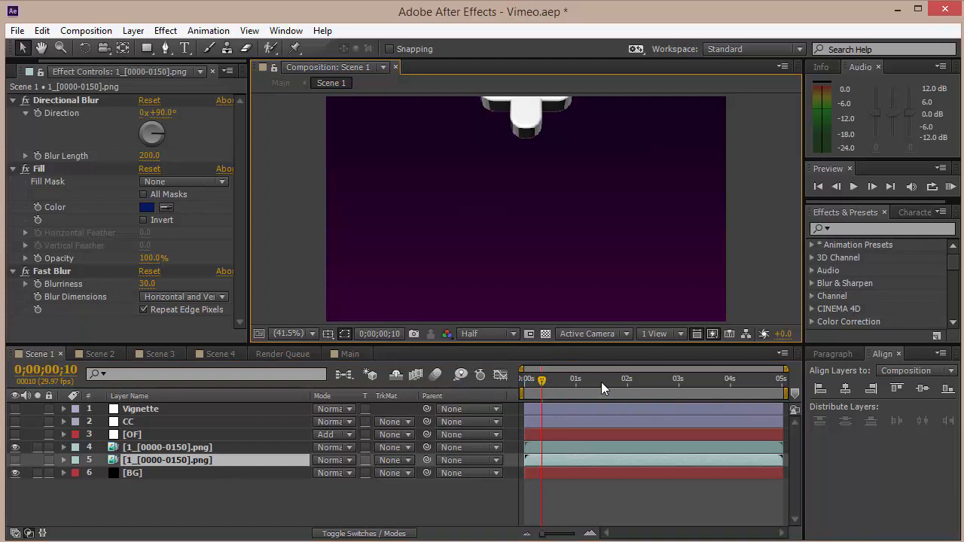
left_click_drag(601, 381, 721, 395)
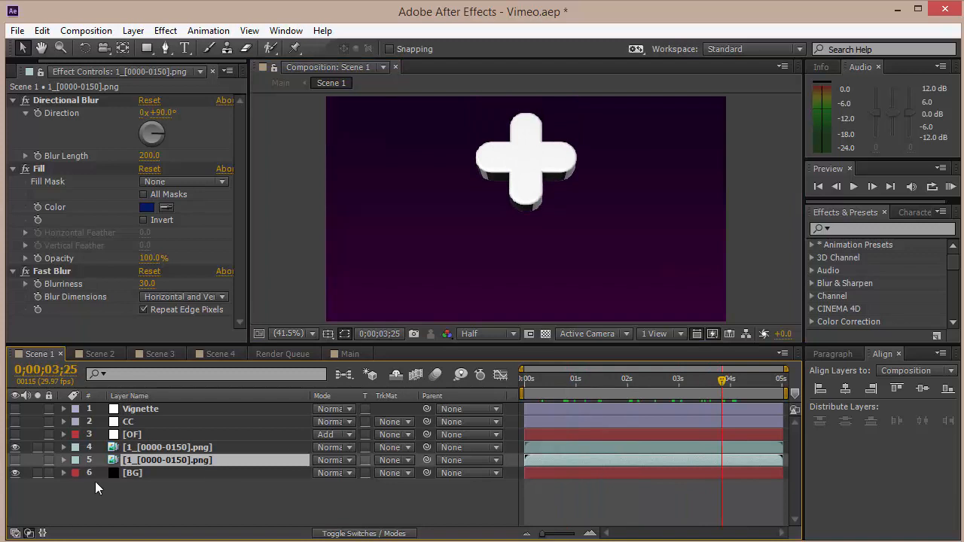
Toggle the Levels effect on the upper PNG sequence layer off and on to compare.
left_click(150, 447)
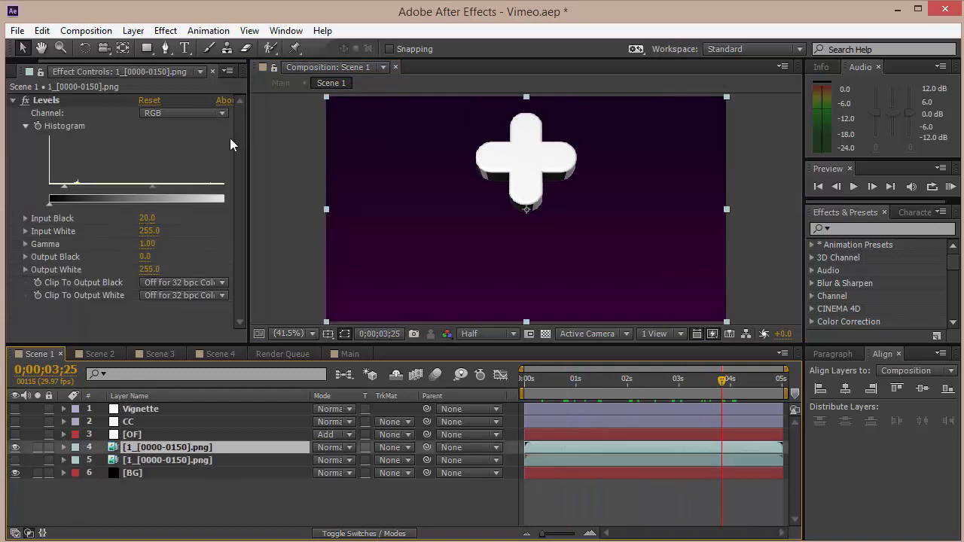
left_click(24, 105)
left_click(23, 106)
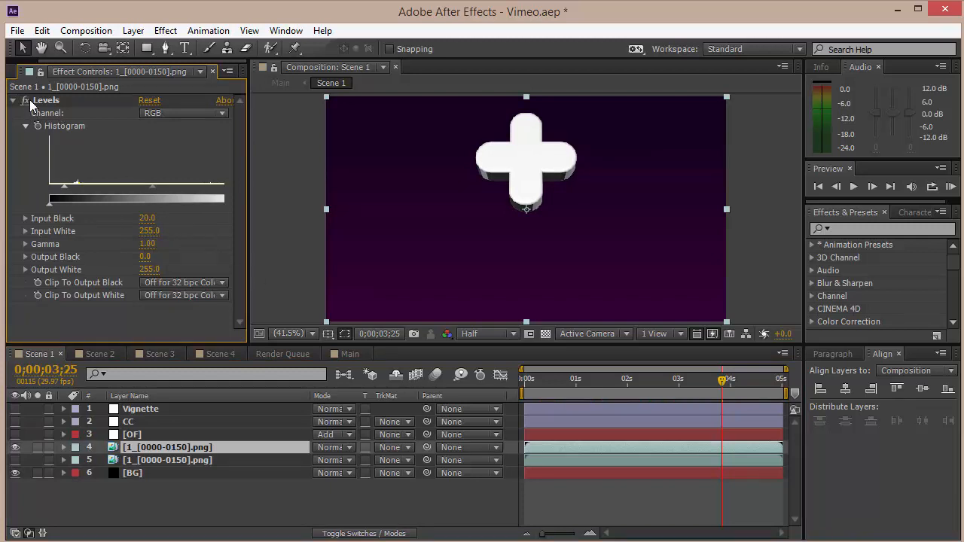
left_click(57, 104)
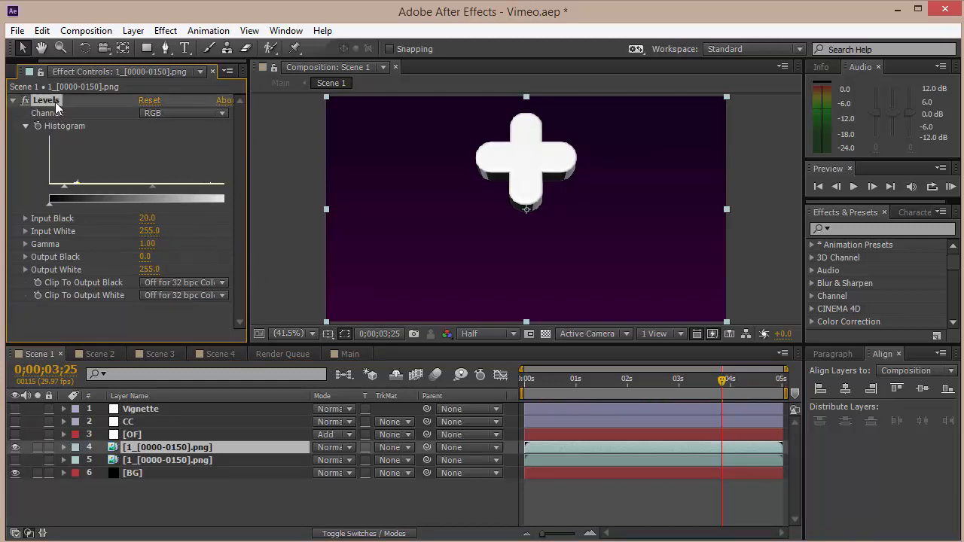
Turn on the visibility of the lower PNG sequence layer and select its Directional Blur effect.
left_click(179, 460)
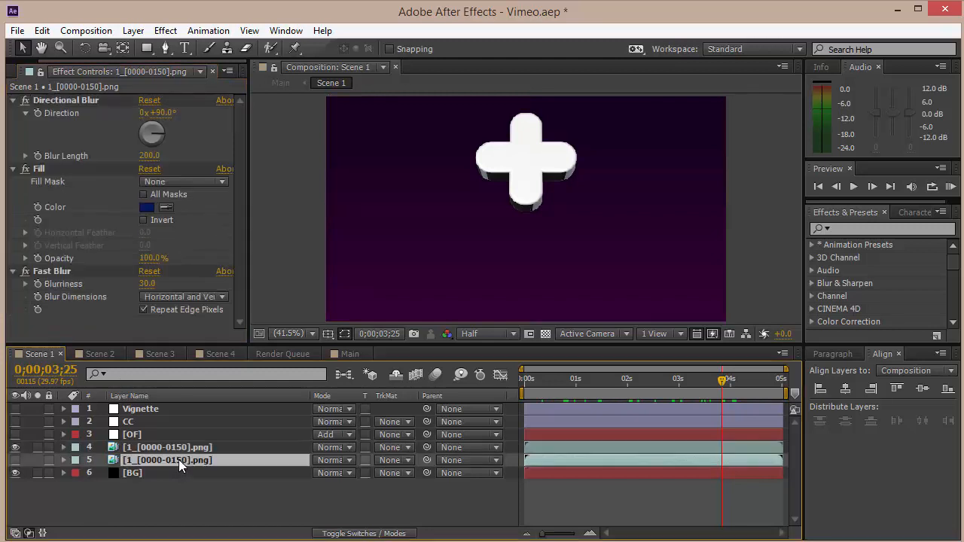
left_click(15, 460)
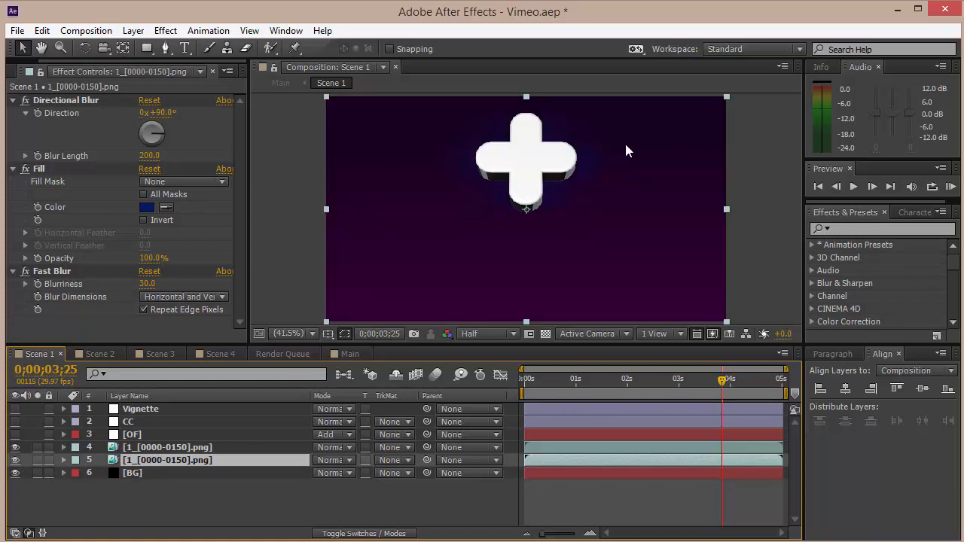
left_click(76, 100)
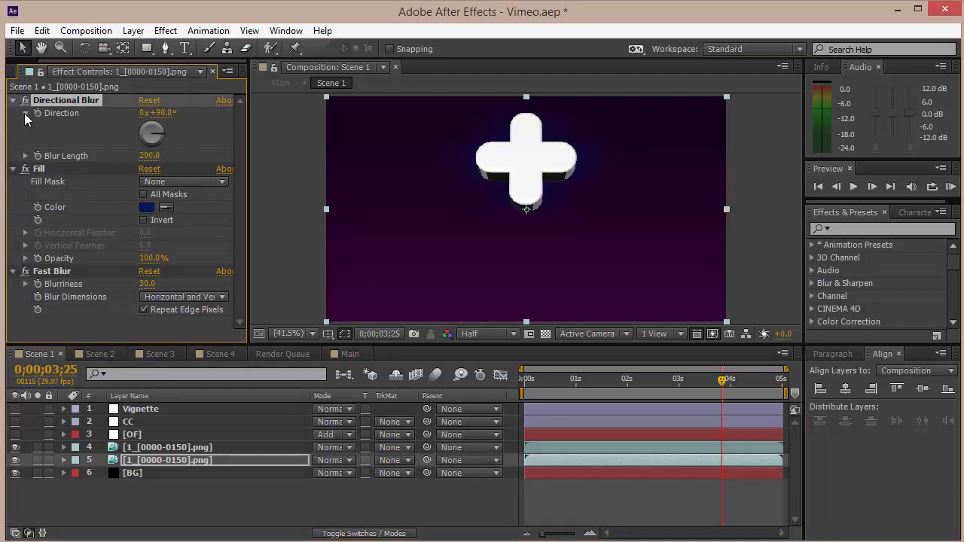
Toggle the Directional Blur, Fill and Fast Blur effects off and on to compare, and review the Fill color.
left_click(25, 100)
left_click(25, 168)
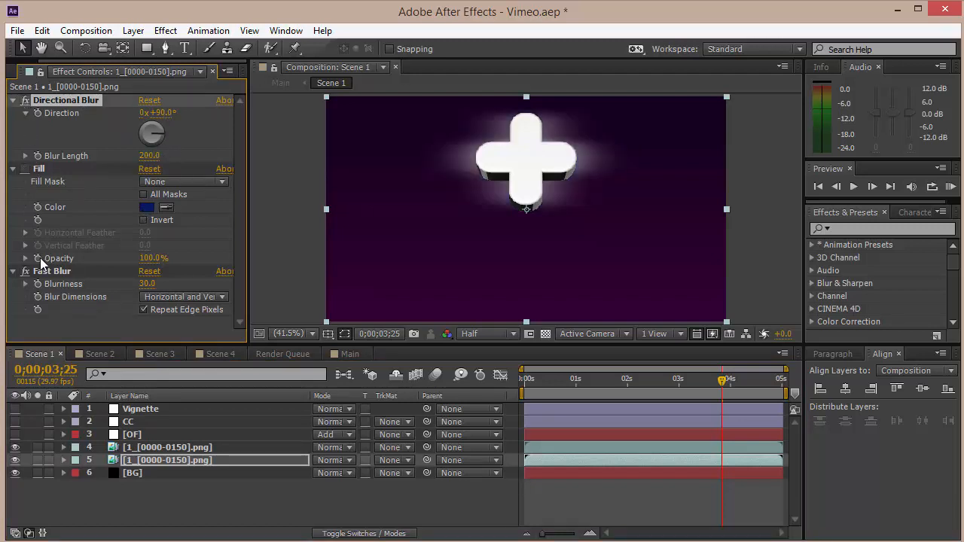
left_click(25, 271)
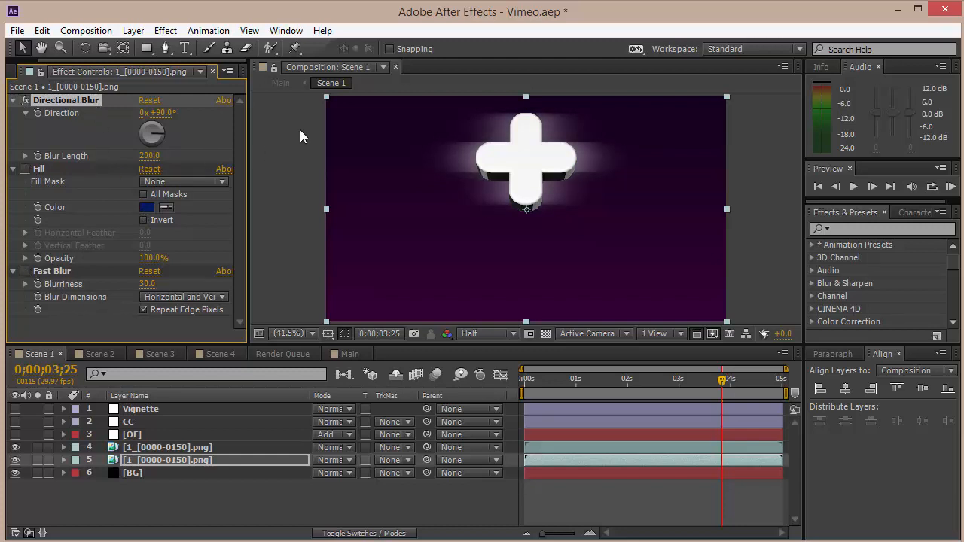
left_click(26, 168)
left_click(148, 208)
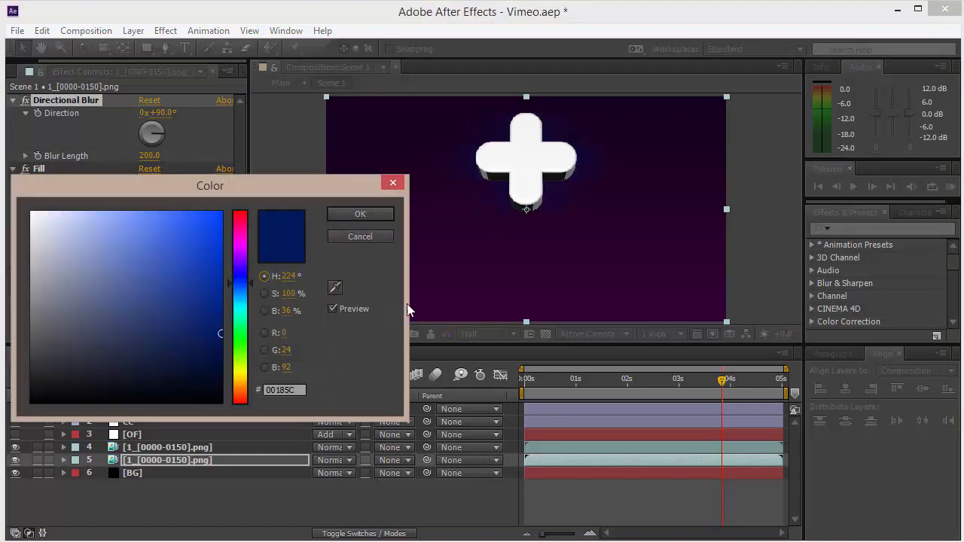
left_click(357, 215)
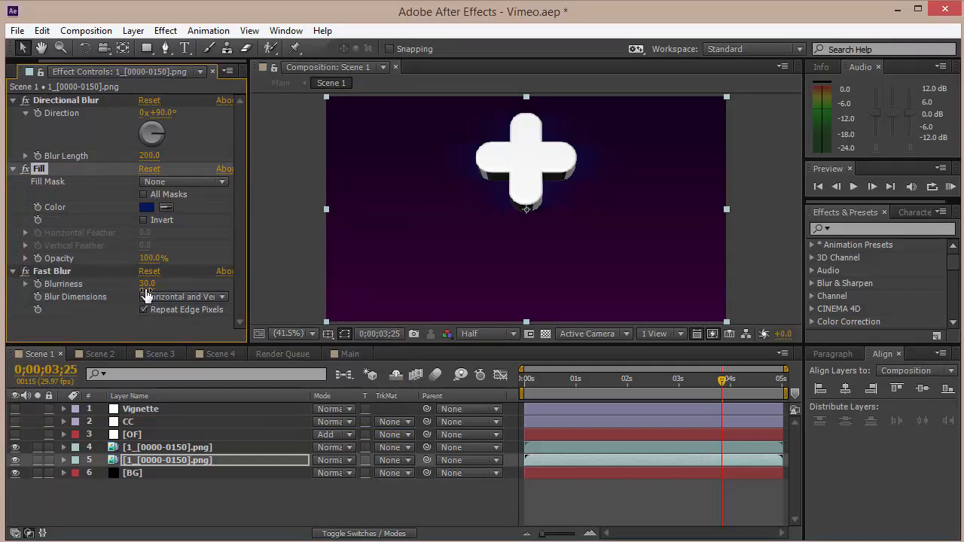
Show the OF optical flares layer and switch off its Fast Blur effect.
left_click(136, 434)
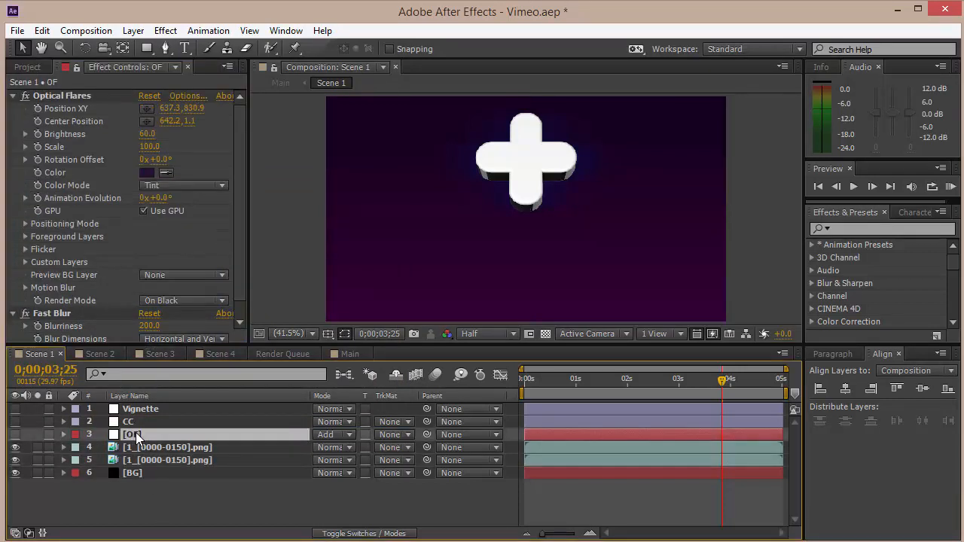
left_click(15, 434)
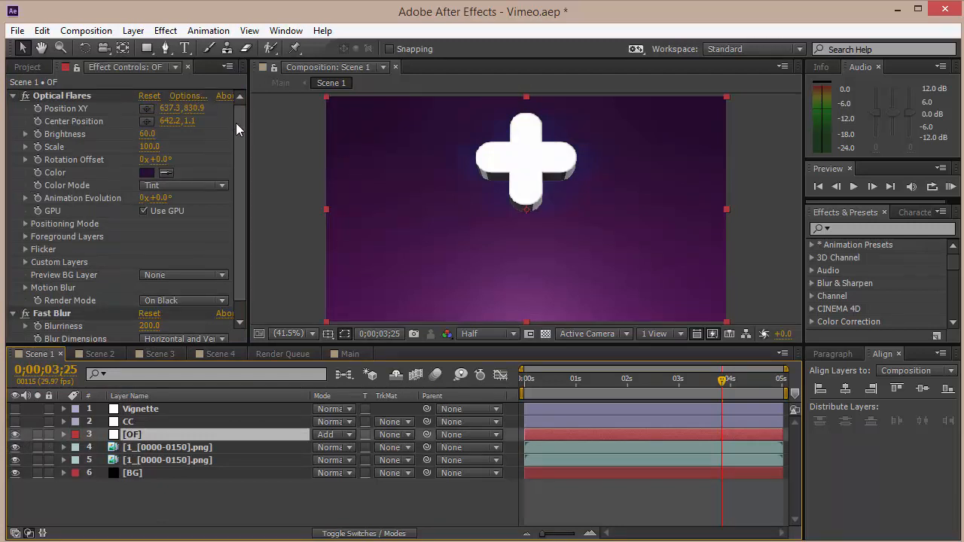
scroll(236, 122, "down", 1)
scroll(241, 152, "up", 1)
left_click(26, 314)
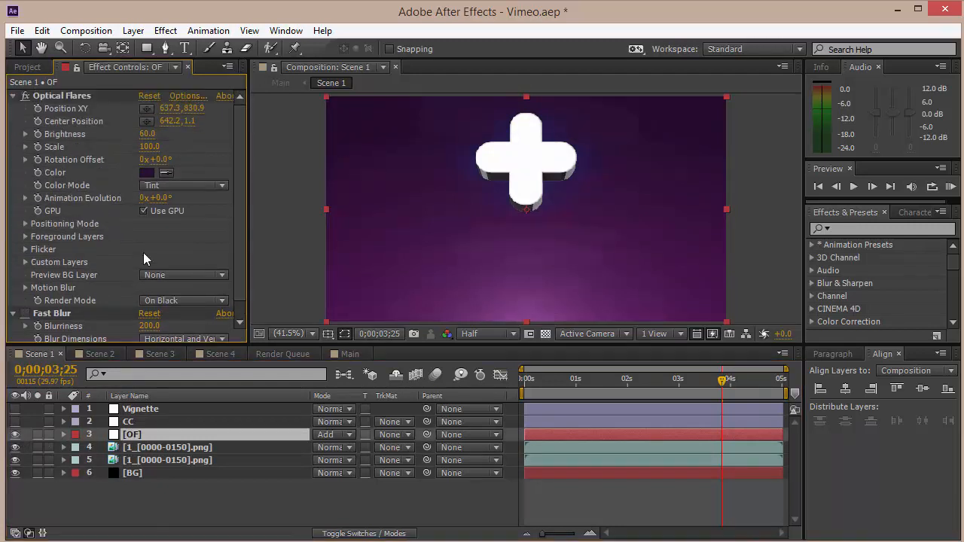
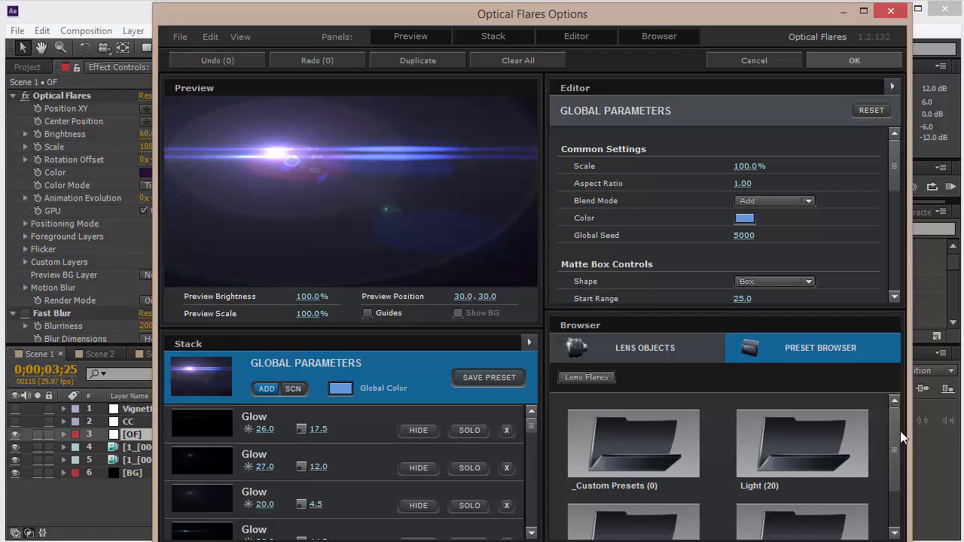
Browse the Optical Flares preset browser folders, including Natural Flares, and close the options dialog with OK.
left_click_drag(892, 455, 893, 513)
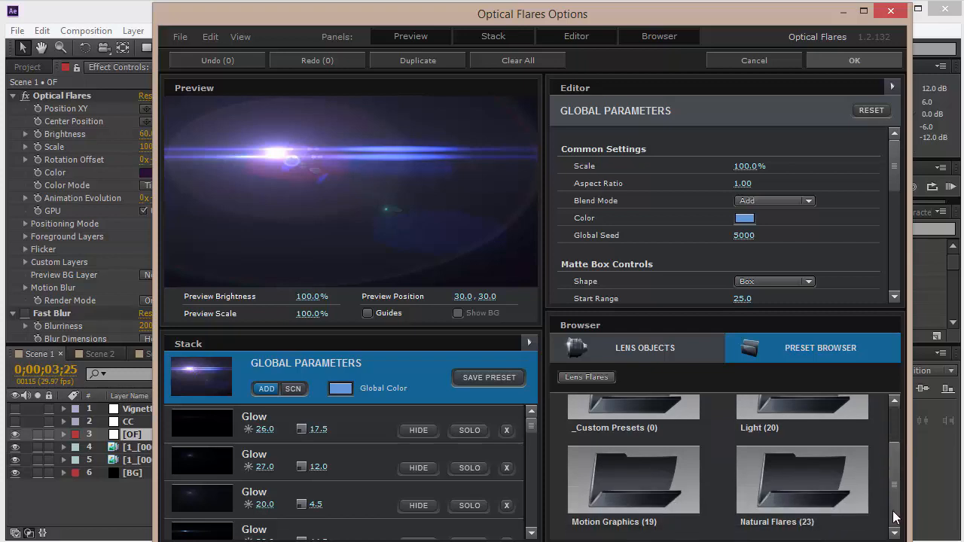
left_click(699, 444)
left_click(659, 443)
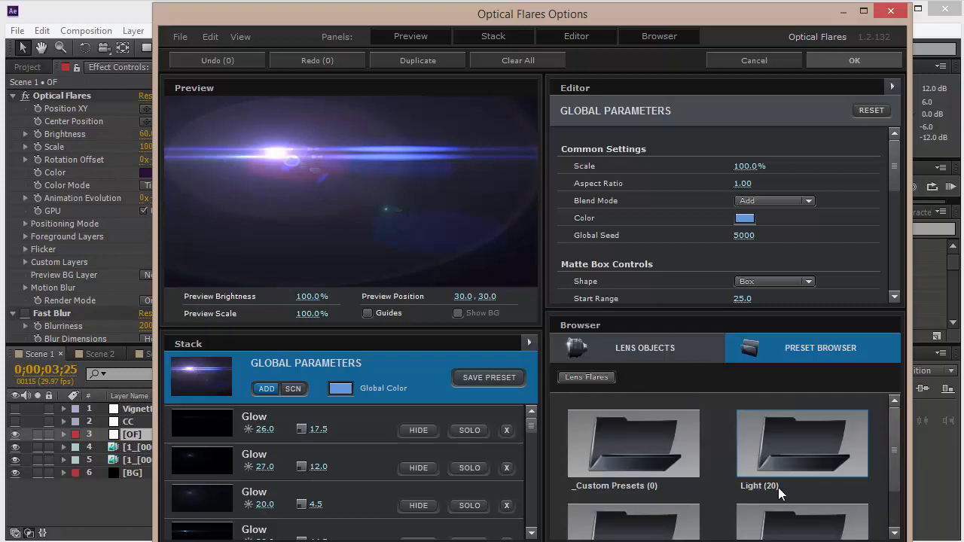
left_click(778, 486)
scroll(891, 426, "down", 5)
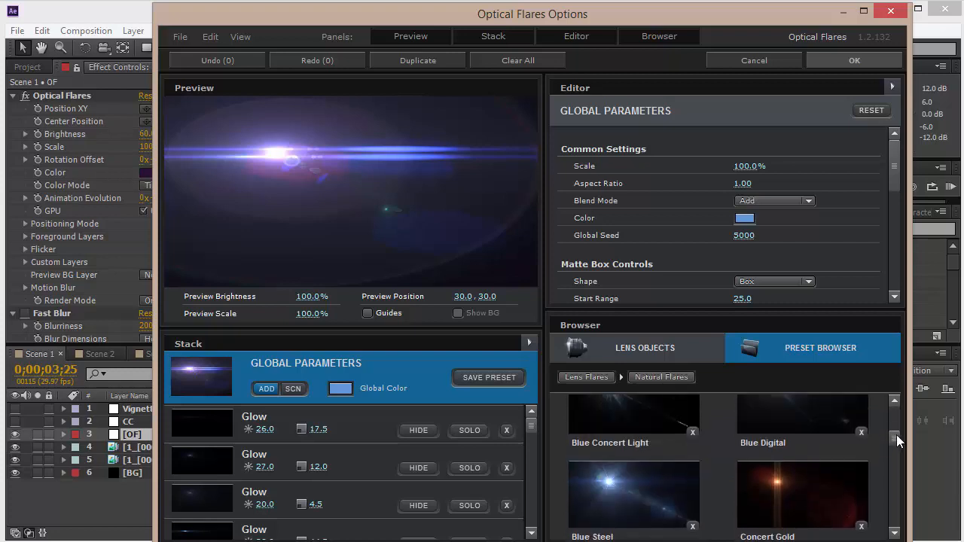
scroll(891, 425, "up", 5)
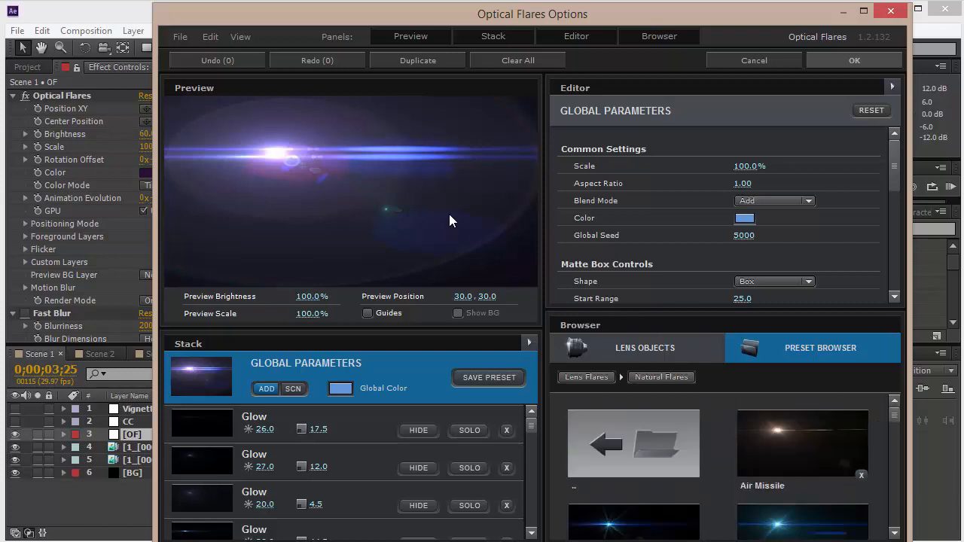
left_click_drag(892, 415, 896, 500)
left_click(853, 65)
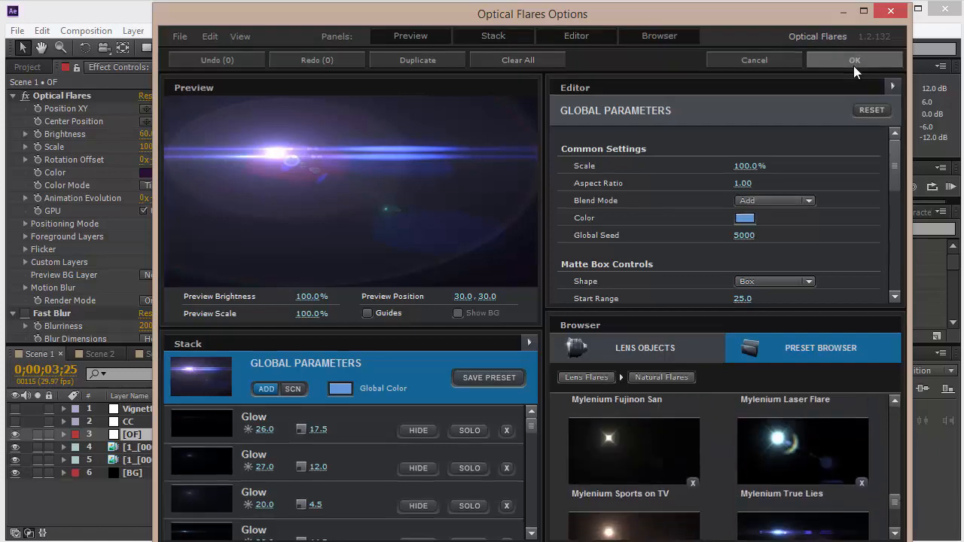
Open and review the Optical Flares tint Color setting, closing the picker without changes.
left_click(147, 173)
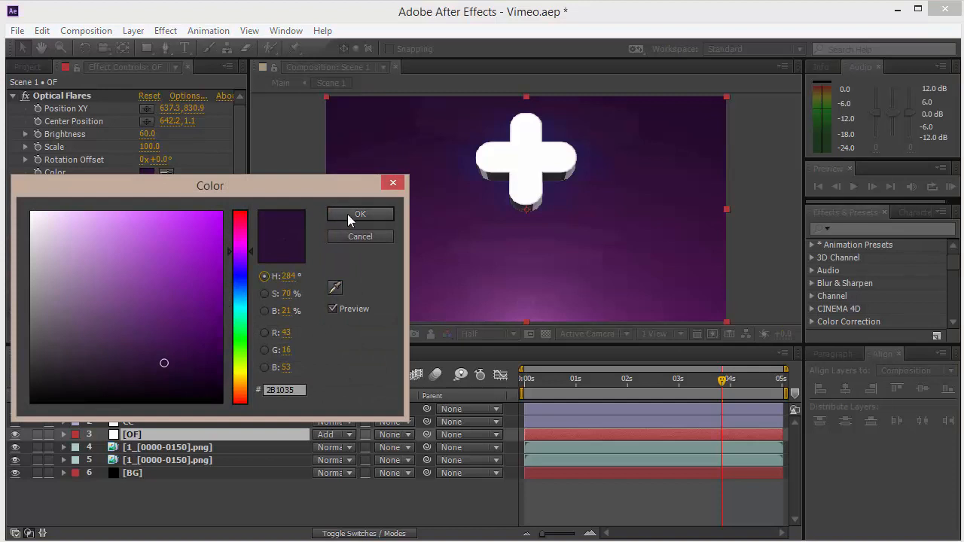
left_click(351, 214)
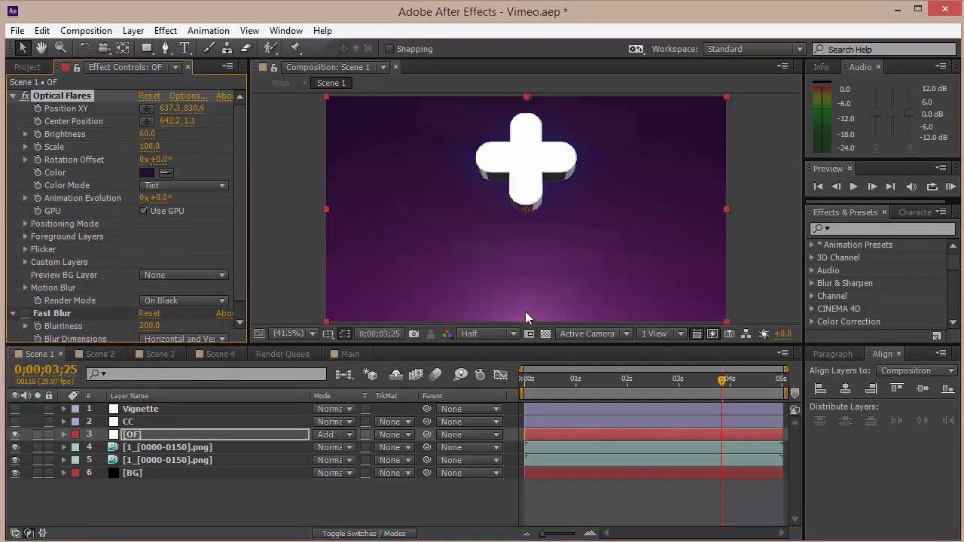
left_click(28, 313)
Select the CC adjustment layer, turn its visibility on to compare, and review its Tint and Levels effects.
left_click(126, 422)
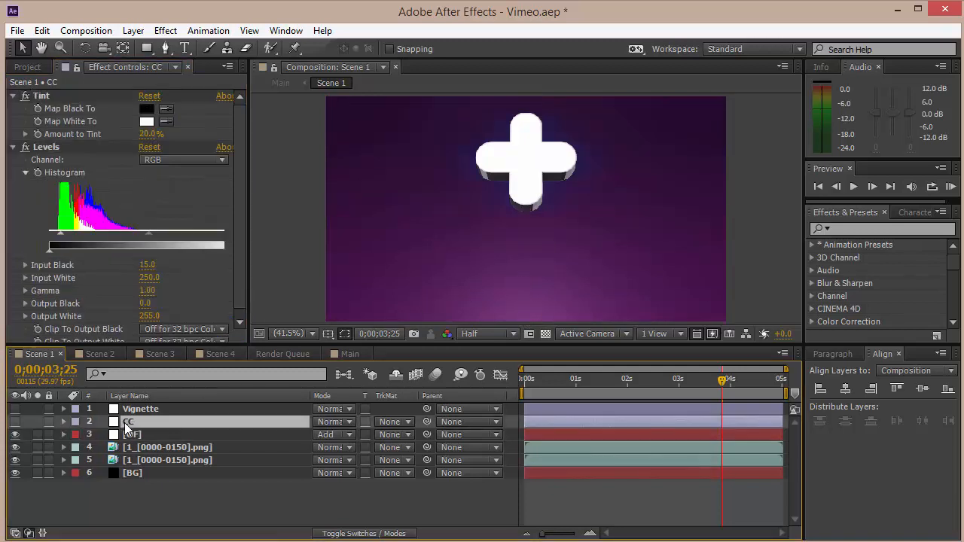
left_click(15, 422)
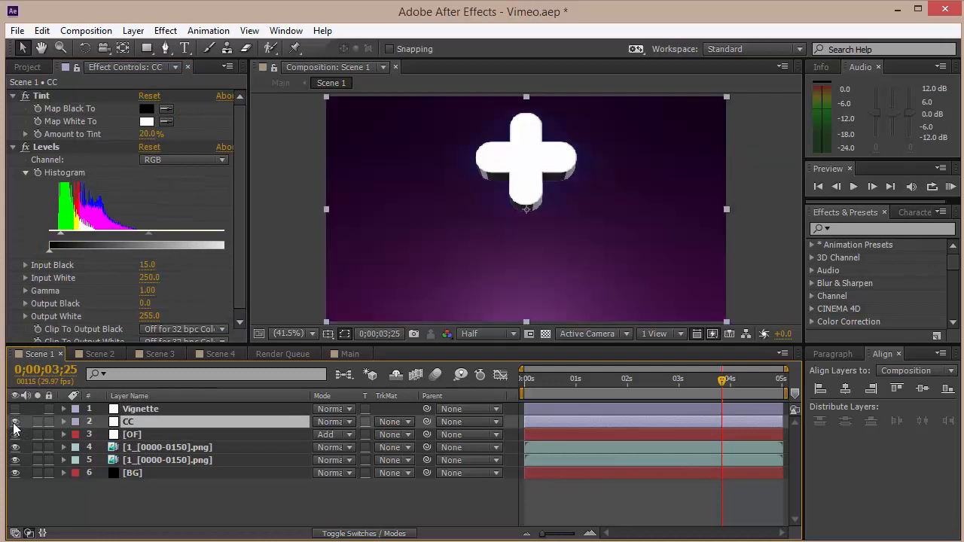
left_click(15, 422)
left_click(15, 422)
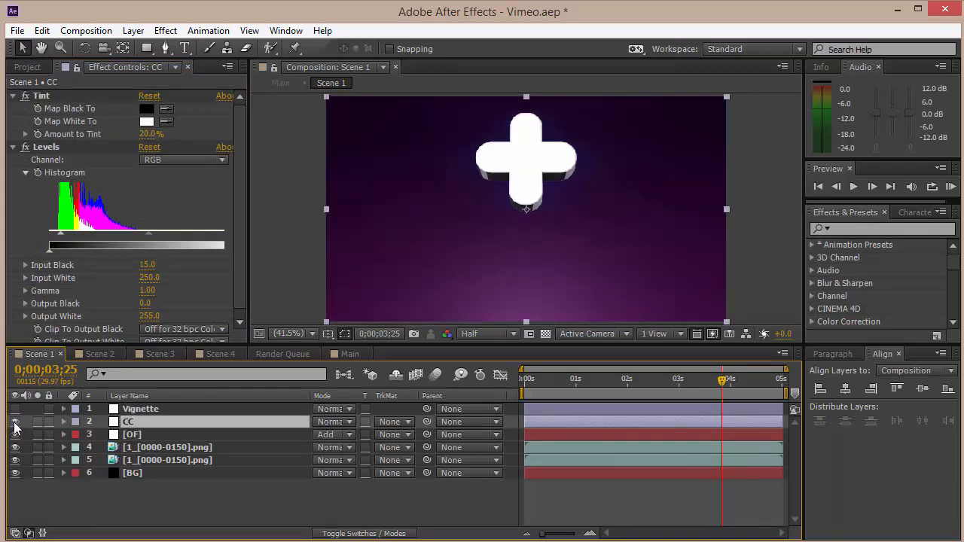
left_click(46, 97)
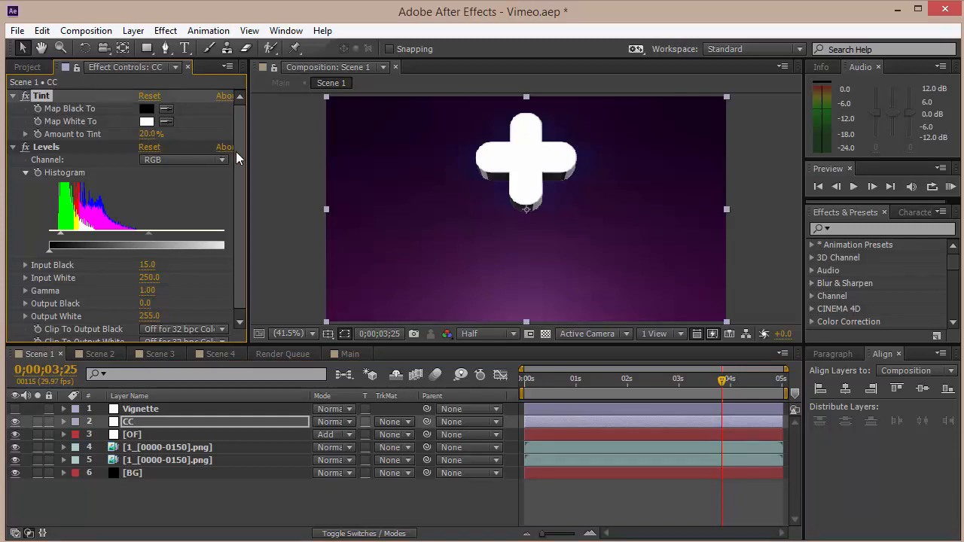
scroll(238, 179, "down", 1)
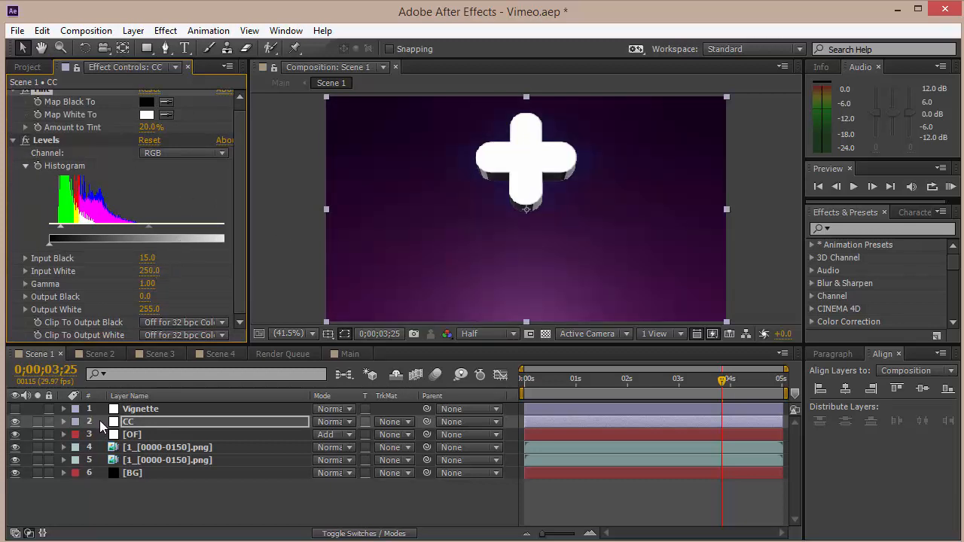
Show the Vignette layer, set its Levels Input Black to 30, and review its mask settings.
left_click(123, 410)
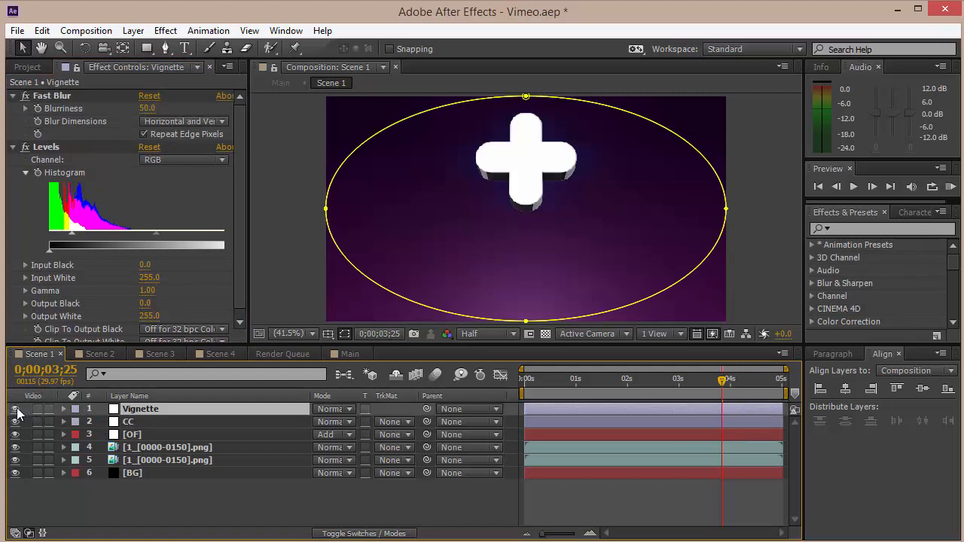
left_click(238, 191)
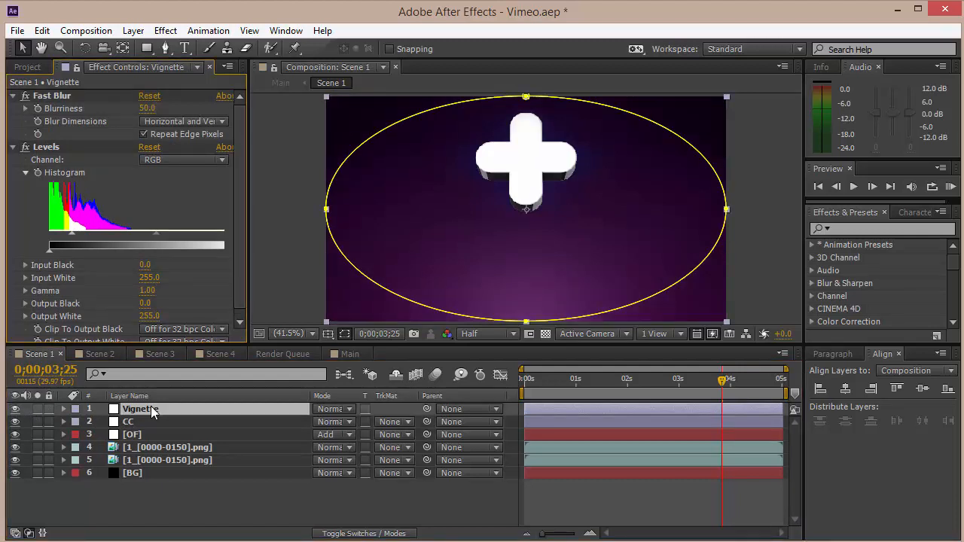
left_click(151, 407)
left_click_drag(237, 140, 239, 107)
key("m")
key("m")
key("m")
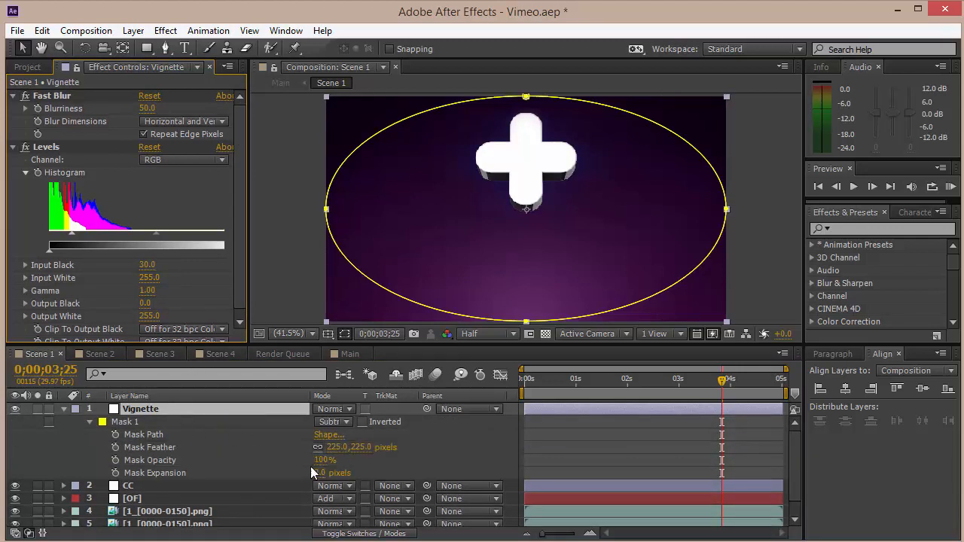
left_click(63, 409)
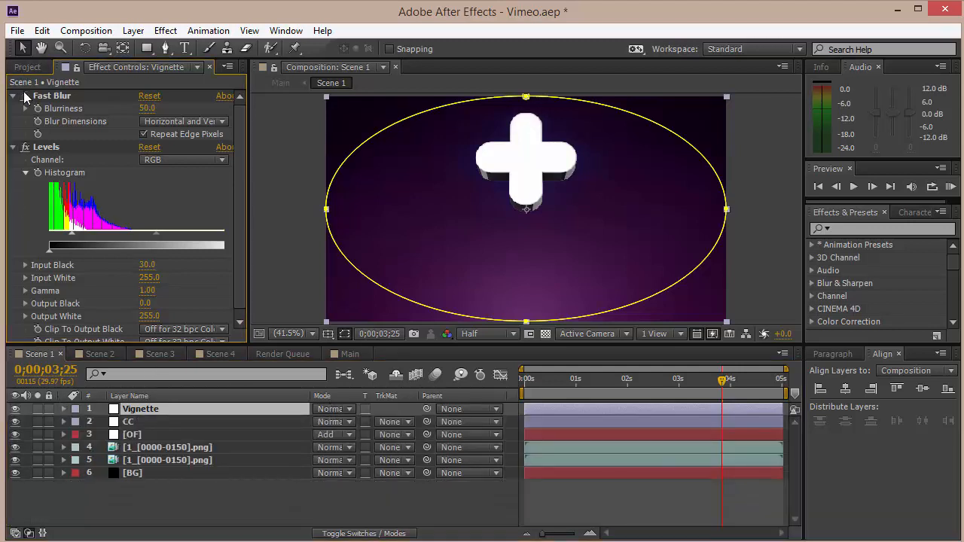
Delete the Levels and Fast Blur effects from the Vignette layer.
left_click(53, 147)
key("Delete")
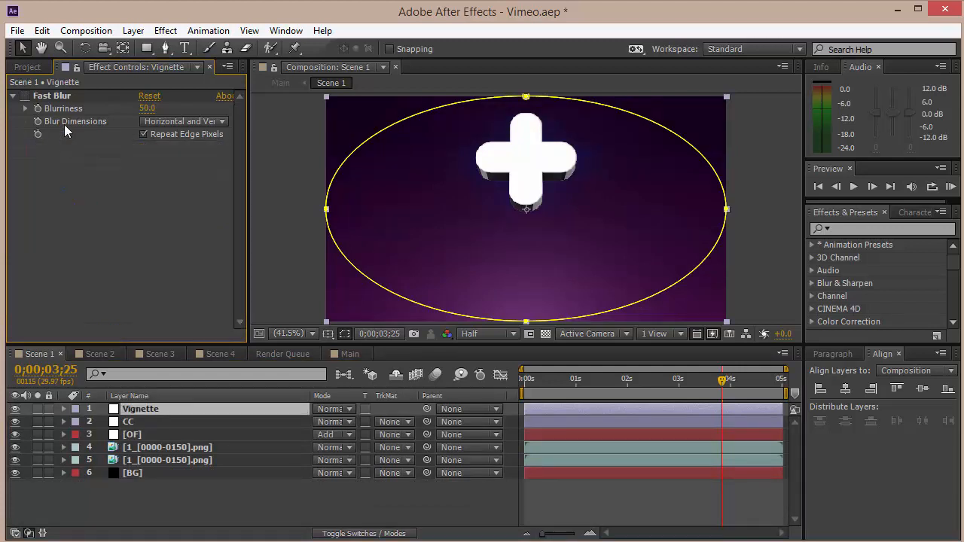
left_click(62, 98)
key("Delete")
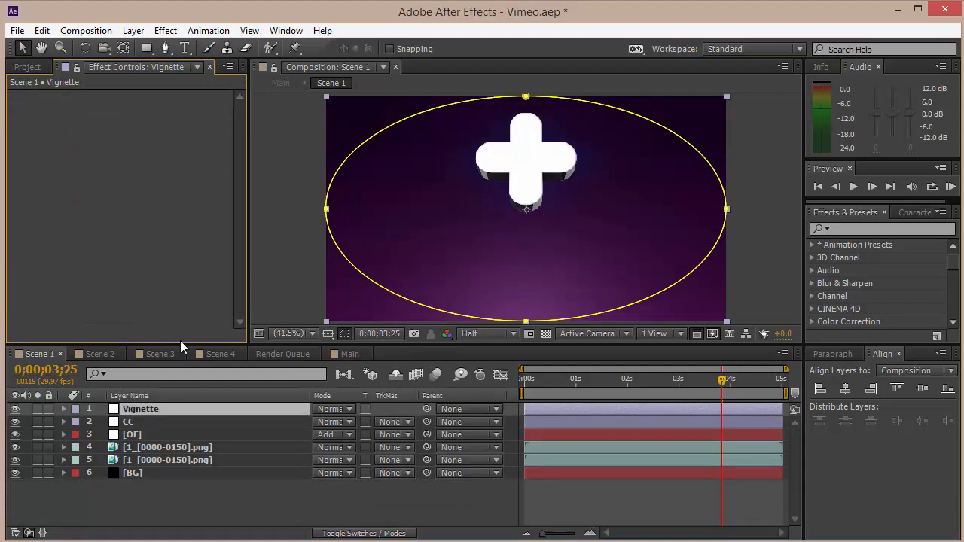
Hide the Vignette layer, then undo the hiding and both effect deletions.
left_click(19, 408)
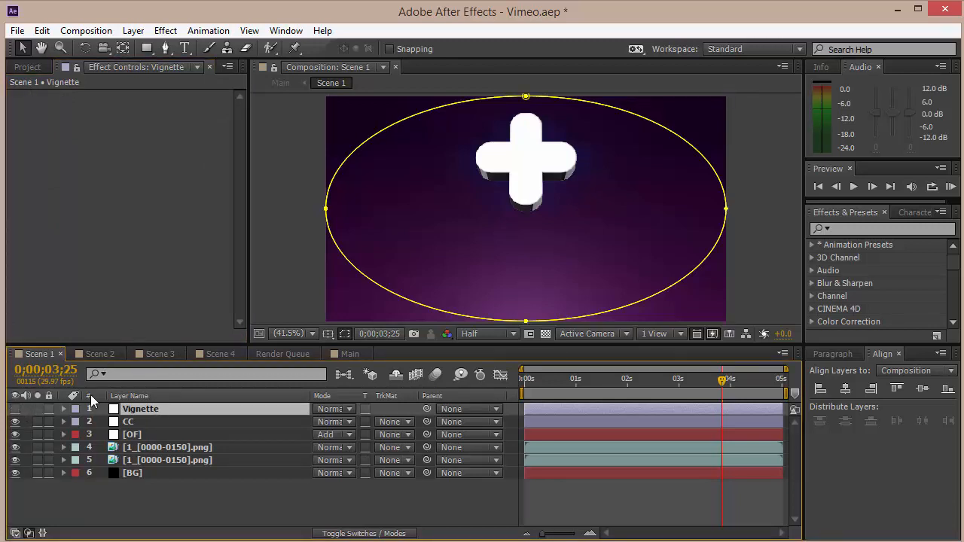
key("ctrl+z")
key("ctrl+z")
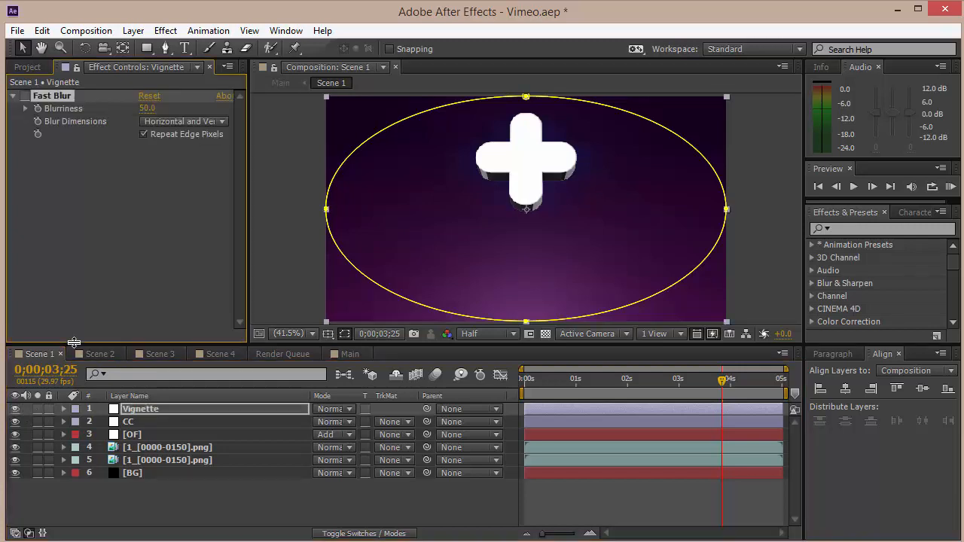
key("ctrl+z")
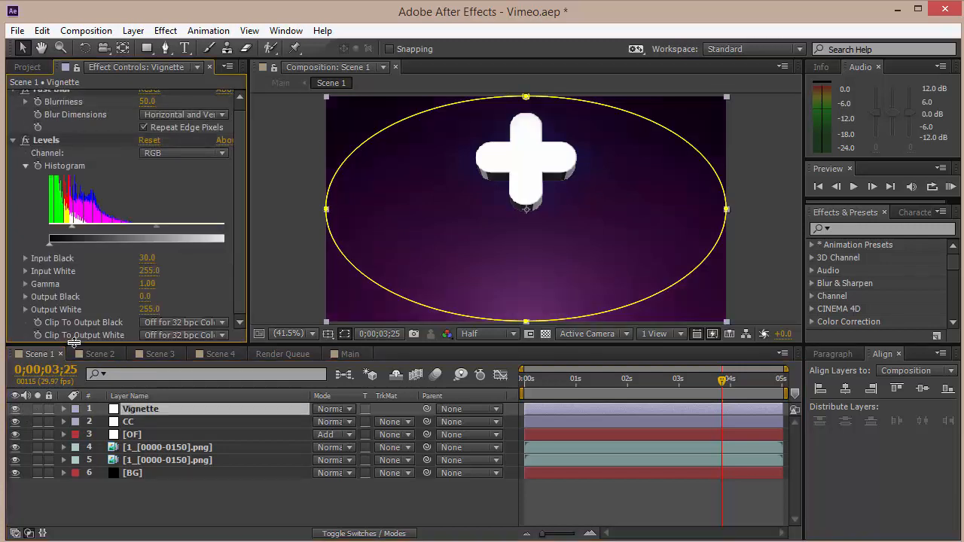
scroll(242, 150, "up", 1)
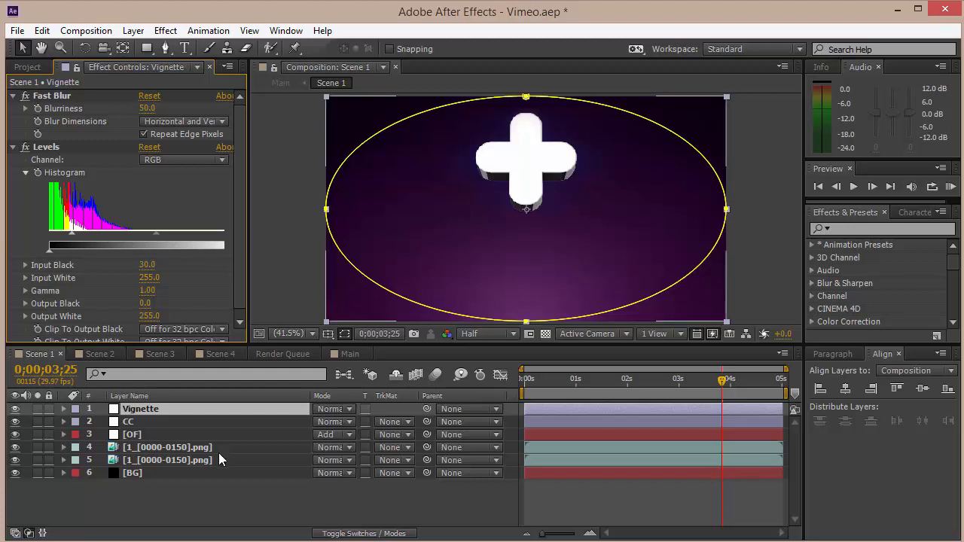
scroll(242, 245, "down", 1)
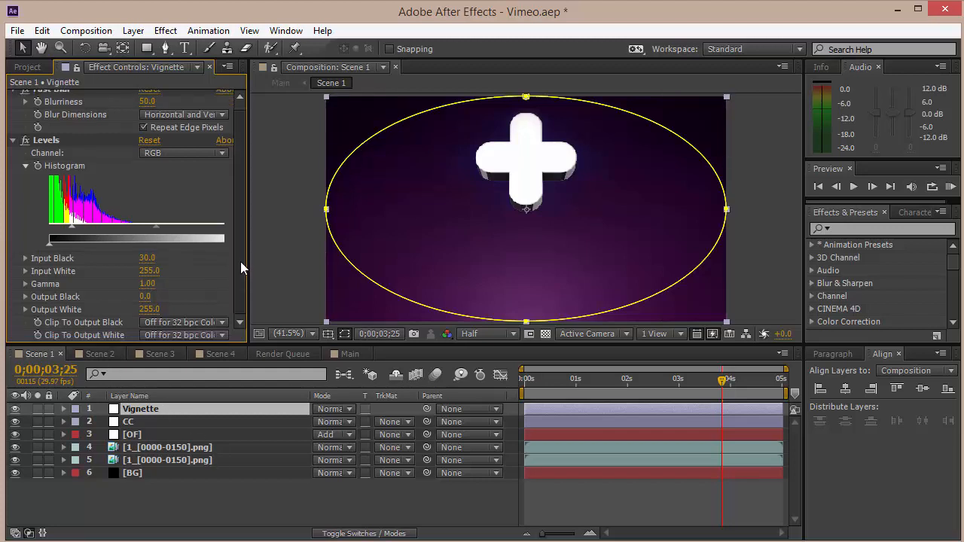
scroll(240, 261, "up", 1)
left_click(419, 504)
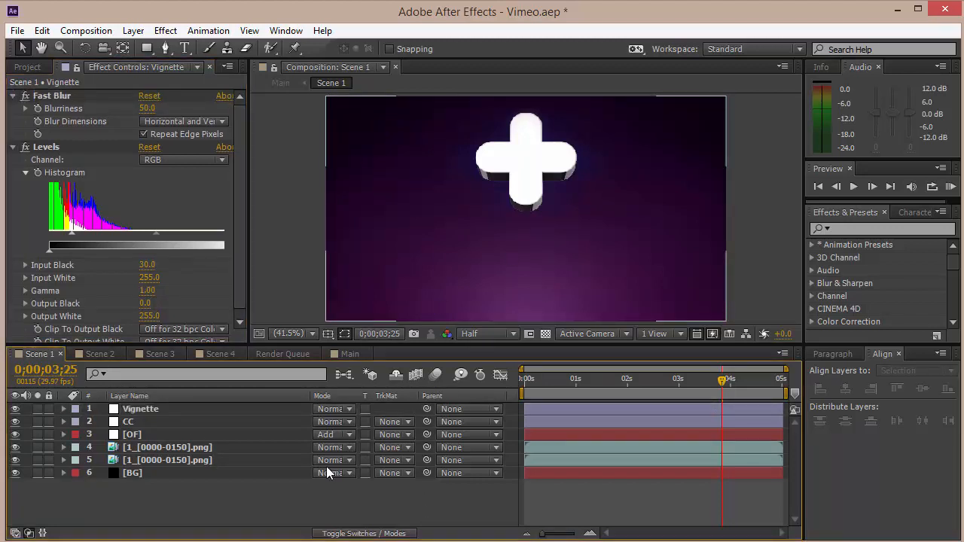
left_click(30, 67)
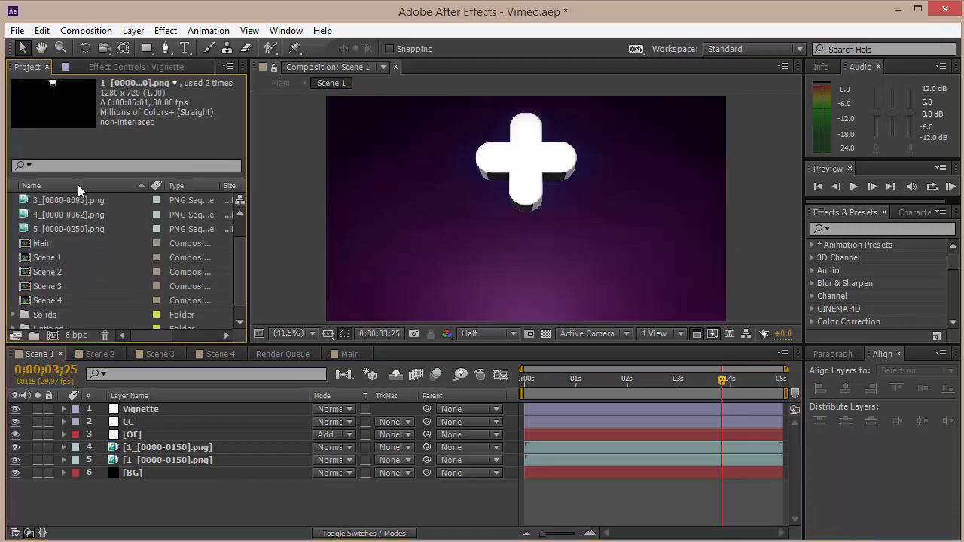
left_click(58, 258)
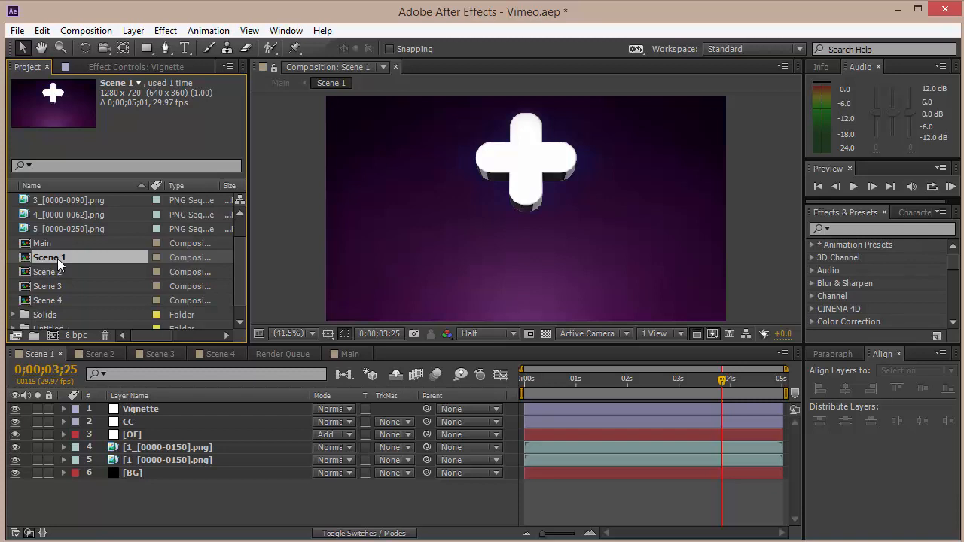
Switch to the Scene 2 composition, move to frame 6, and set the preview resolution to Third.
left_click(103, 354)
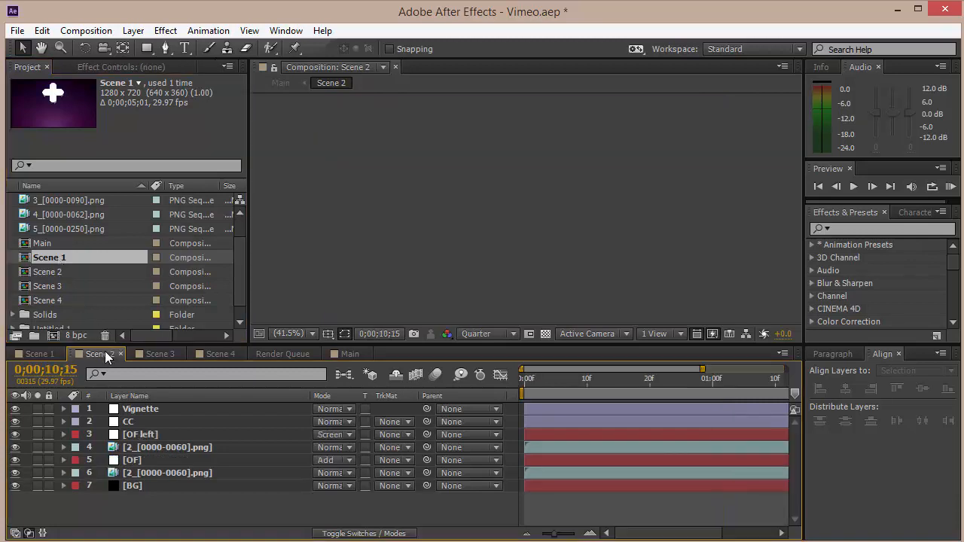
left_click_drag(557, 389, 563, 386)
left_click(493, 334)
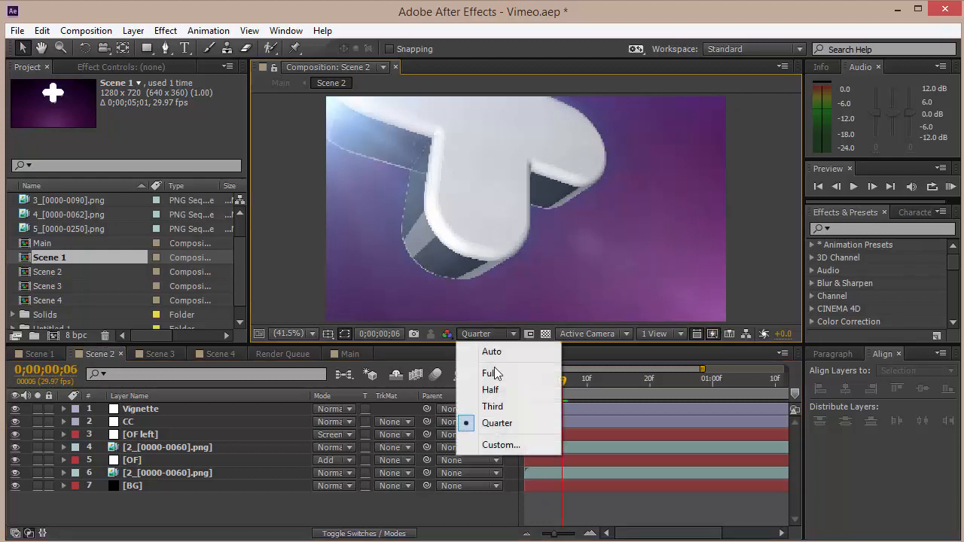
left_click(493, 403)
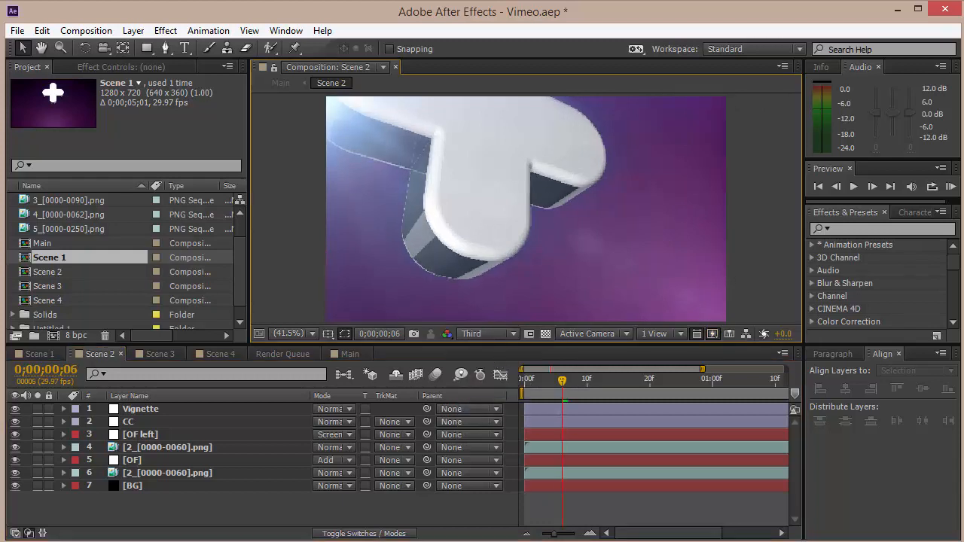
Solo the BG layer in Scene 2 and review its Gradient Ramp effect settings.
left_click(126, 486)
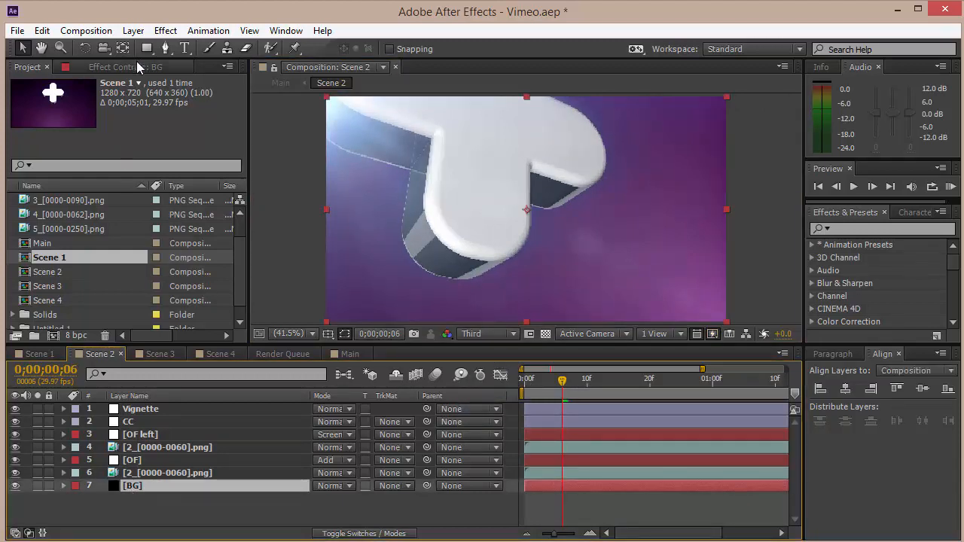
left_click(136, 63)
left_click(27, 66)
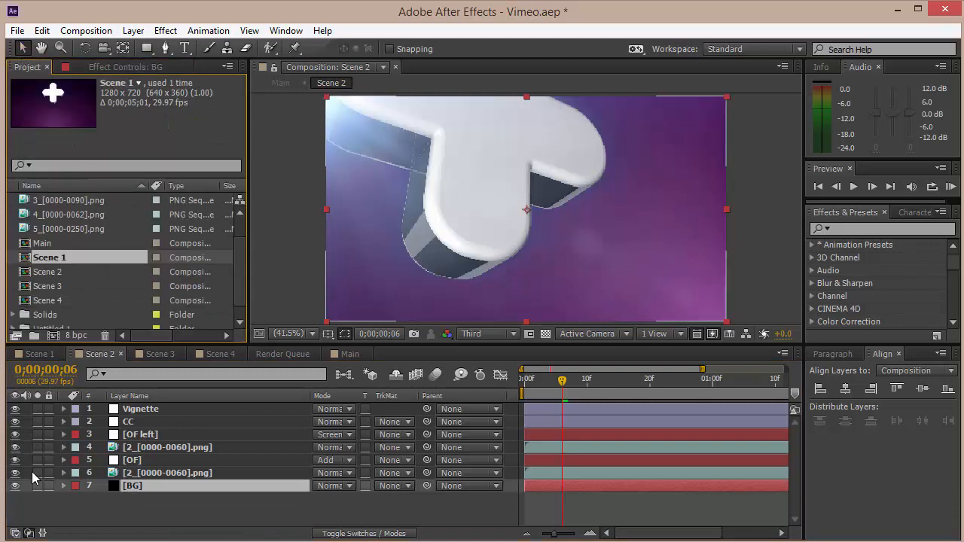
left_click(38, 486)
left_click(172, 69)
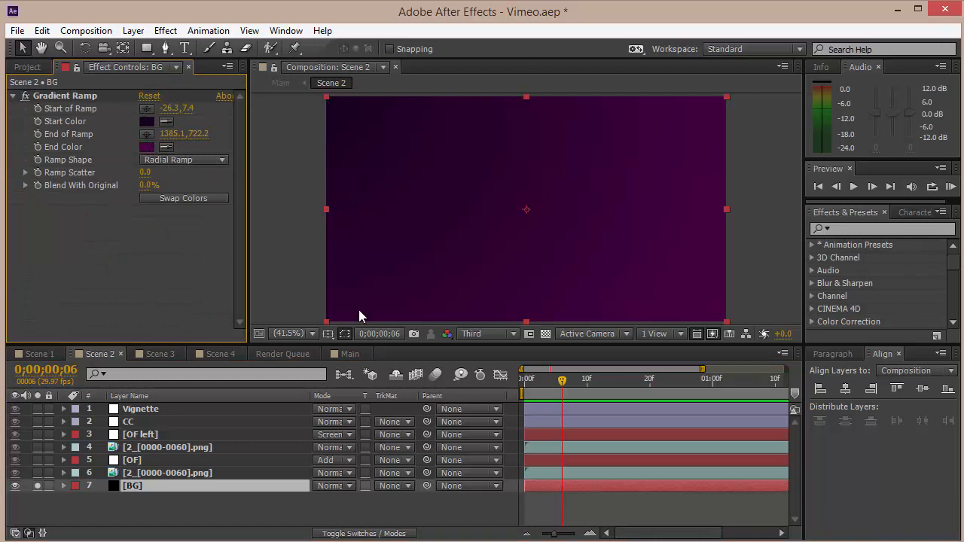
scroll(367, 226, "down", 6)
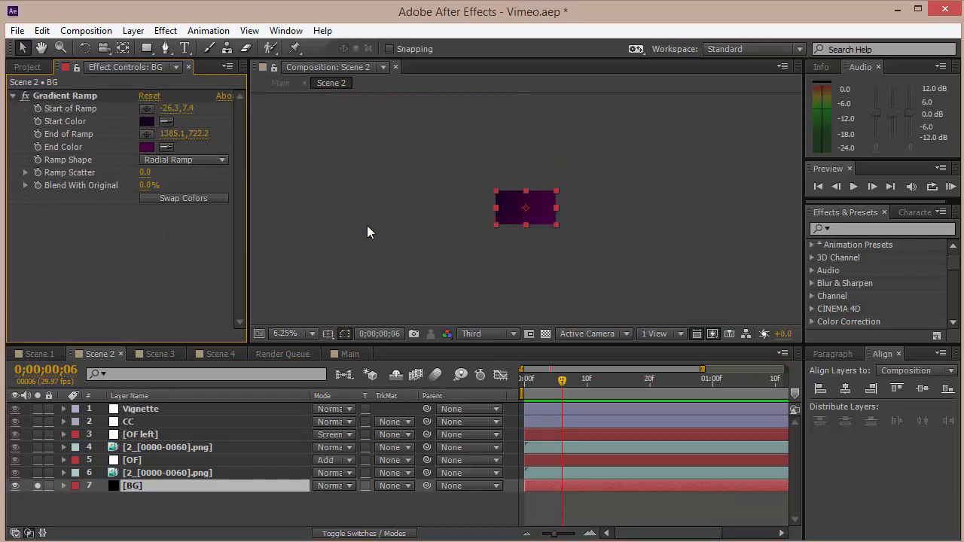
left_click(86, 95)
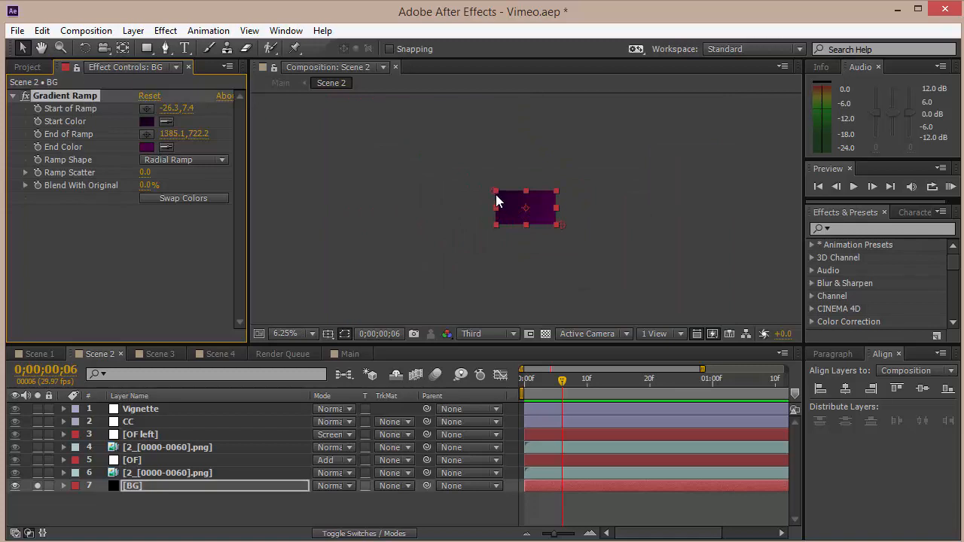
left_click(284, 333)
left_click(299, 62)
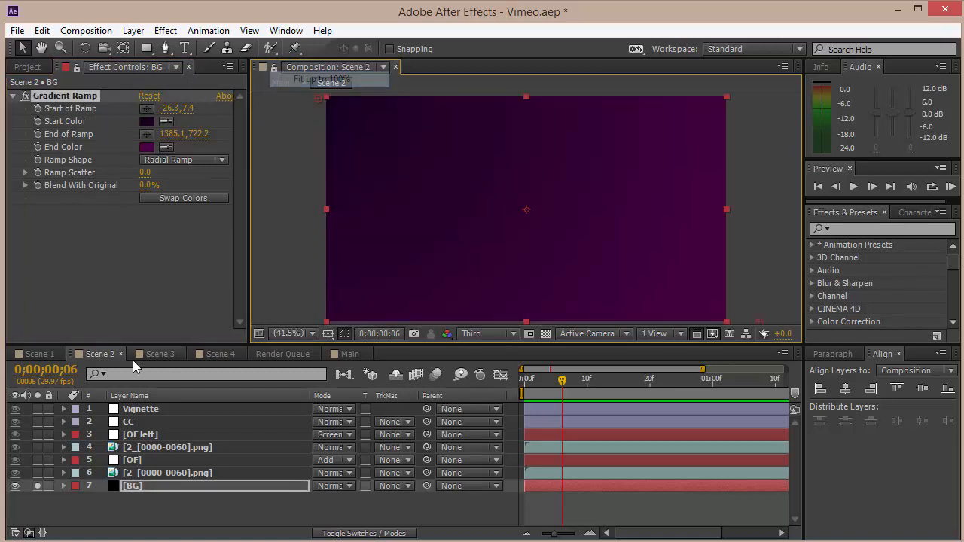
Inspect the effects on both Scene 2 render layers and solo the upper [2_[0000-0060].png] layer.
left_click(164, 473)
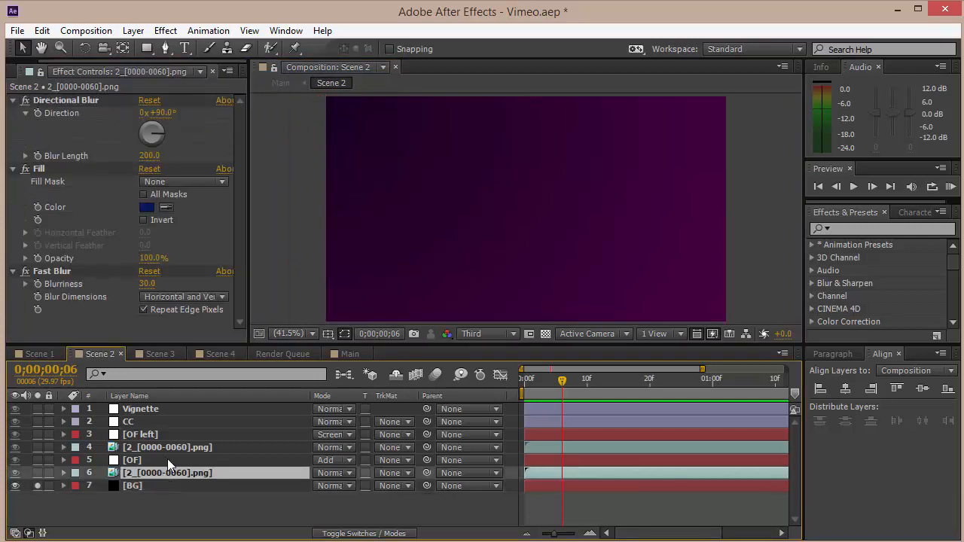
left_click(155, 448)
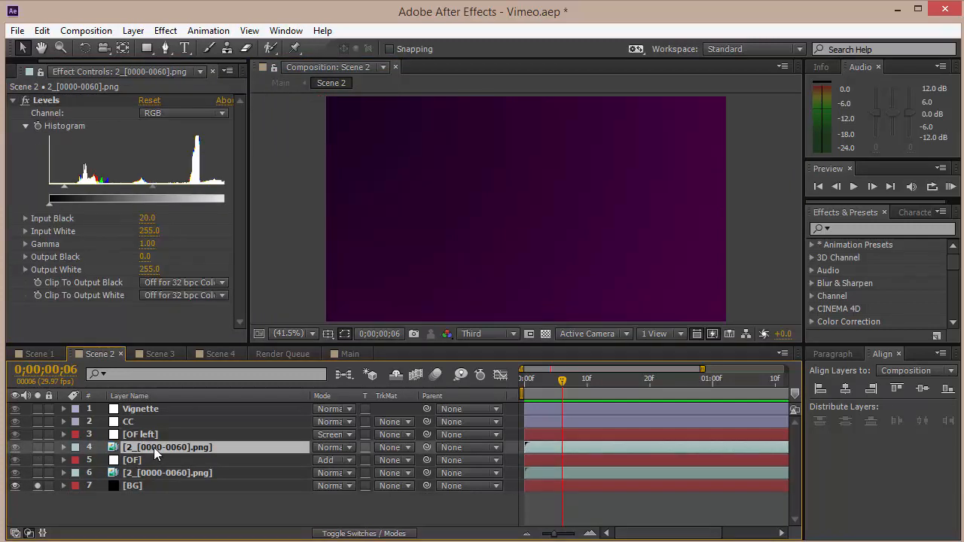
left_click(38, 447)
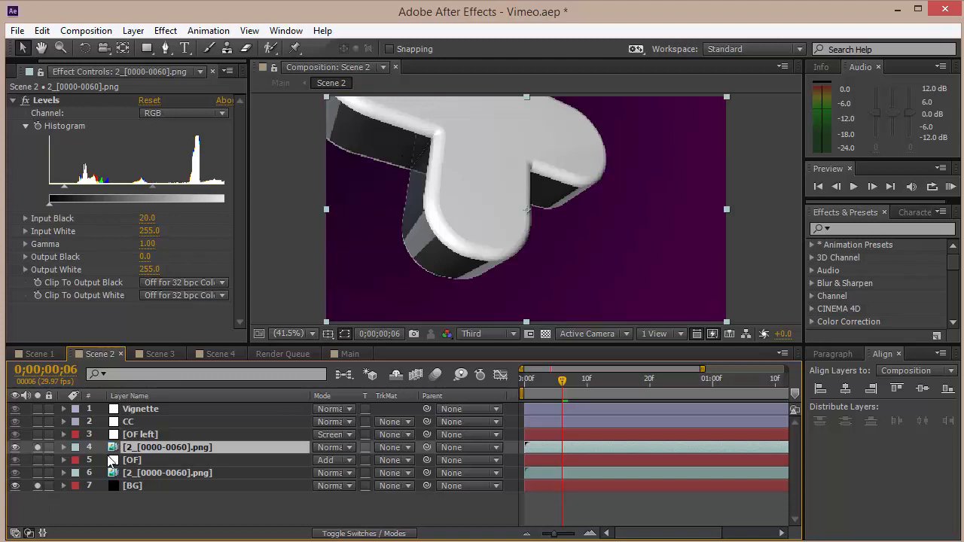
Solo the lower [2_[0000-0060].png] layer and the OF layer, reviewing their blur, fill and Optical Flares effects.
left_click(147, 474)
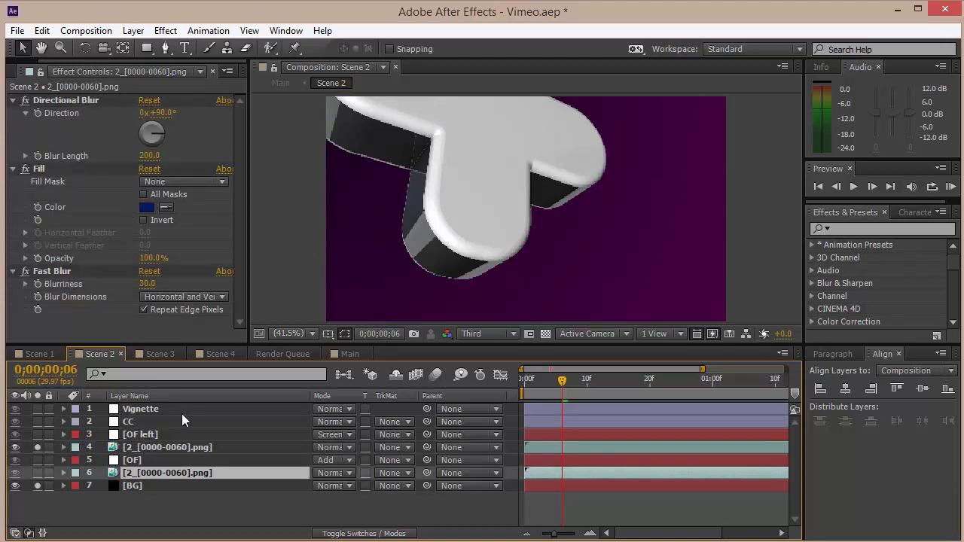
left_click(38, 473)
left_click(133, 461)
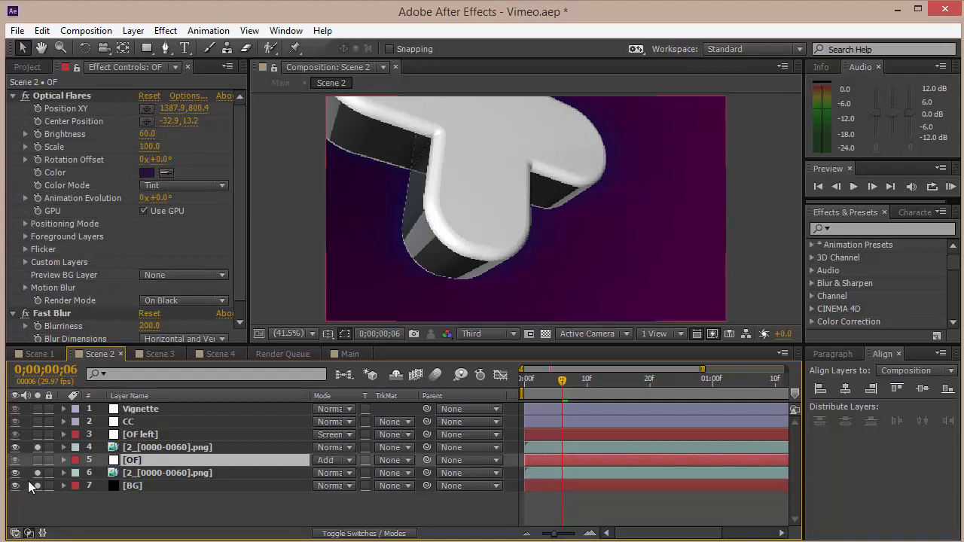
left_click(38, 460)
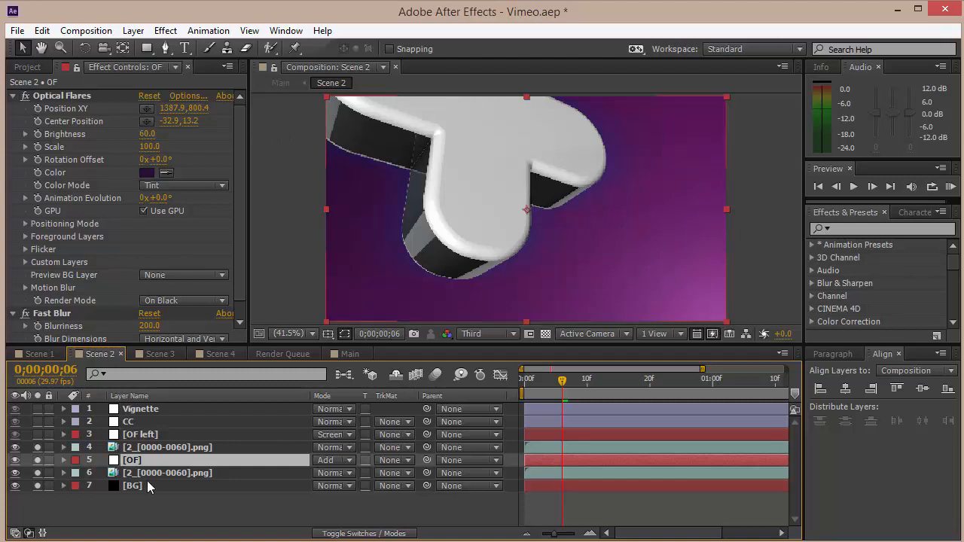
Solo the OF left layer and open its Optical Flares options to browse the Light presets, cancelling the dialog.
left_click(142, 434)
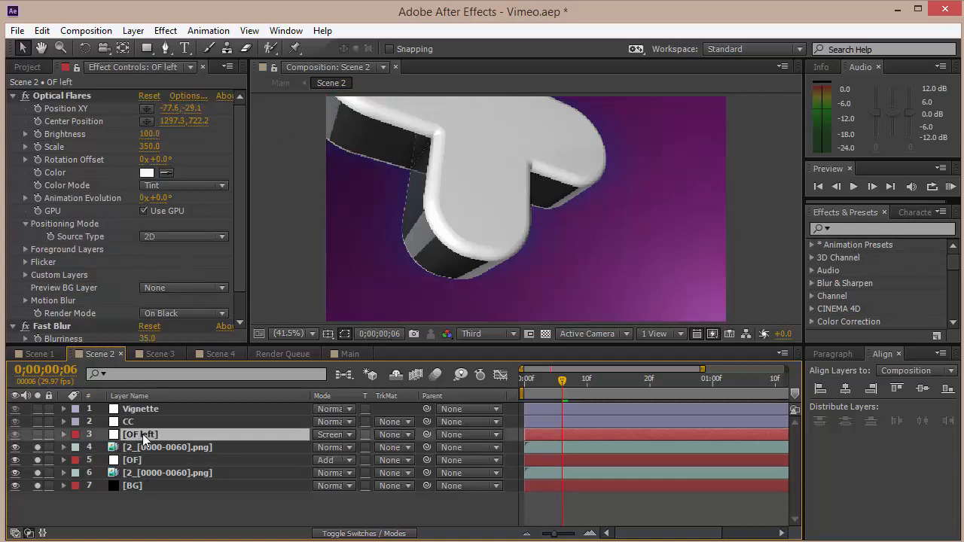
left_click(34, 434)
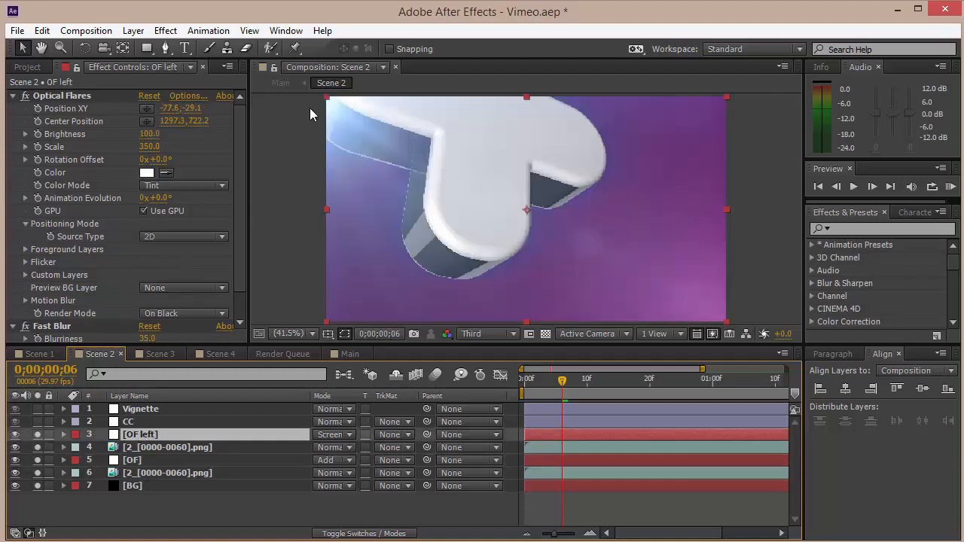
left_click(199, 96)
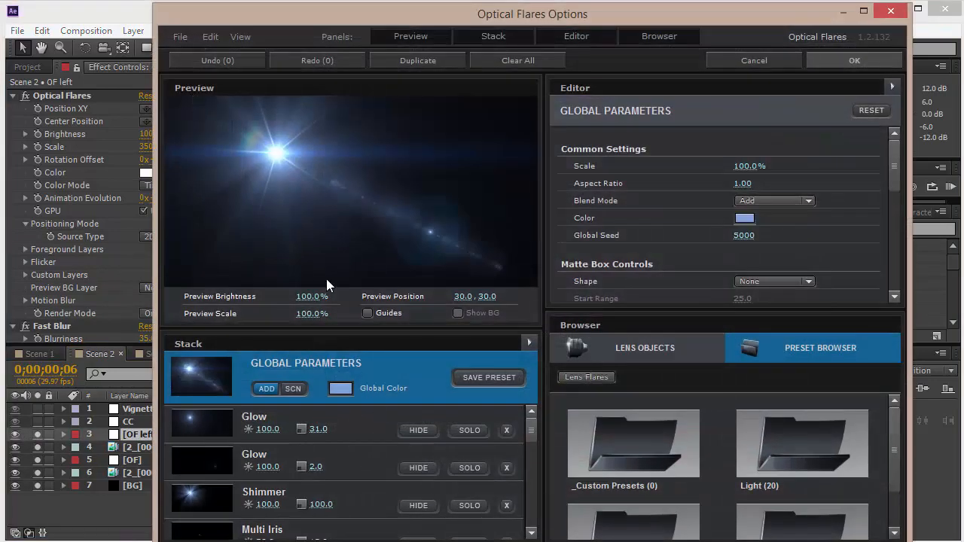
double_click(806, 449)
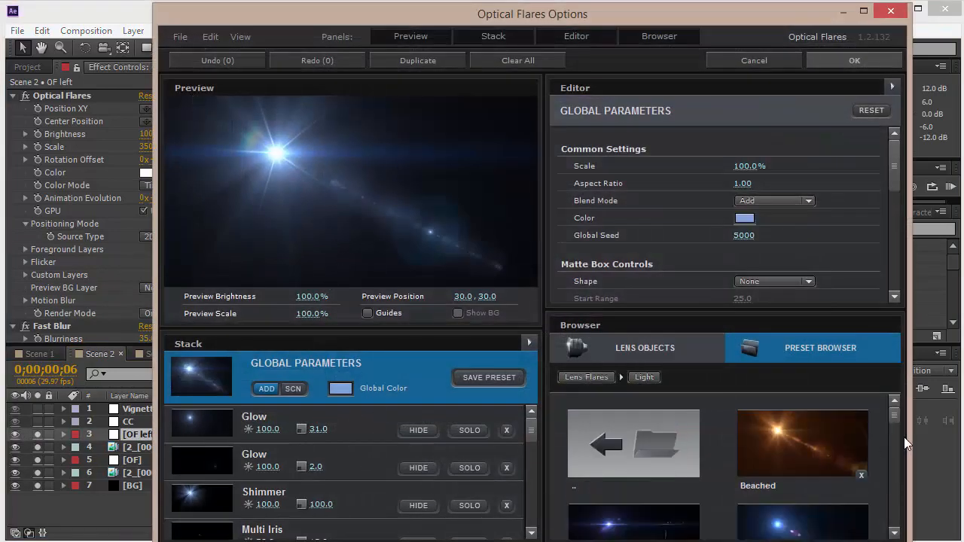
left_click_drag(899, 418, 900, 491)
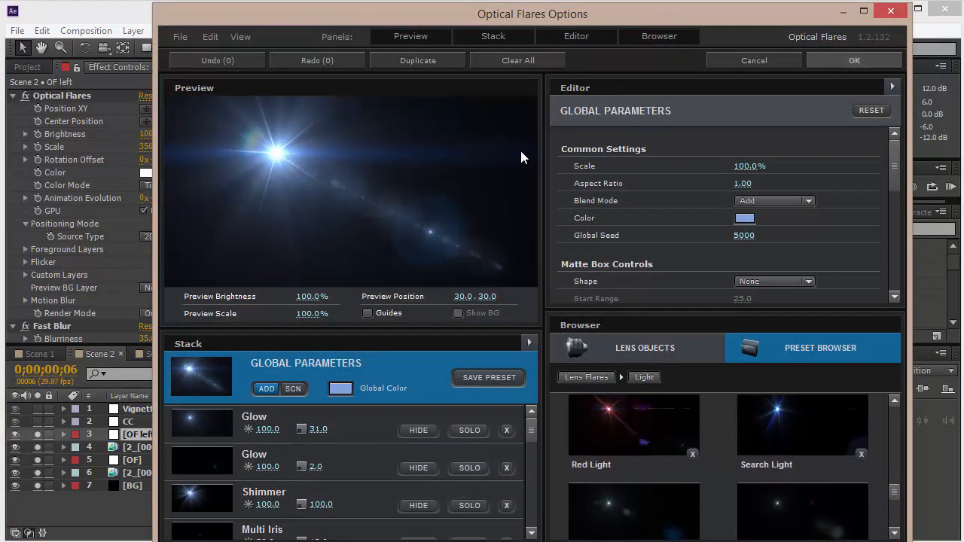
left_click(877, 60)
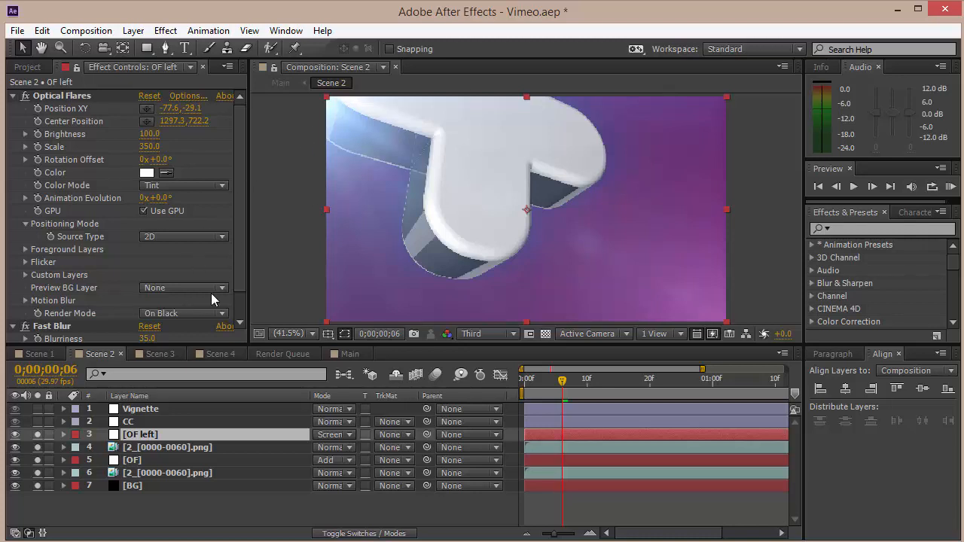
Review the effects on the CC and Vignette layers and solo both layers in Scene 2.
scroll(240, 279, "down", 2)
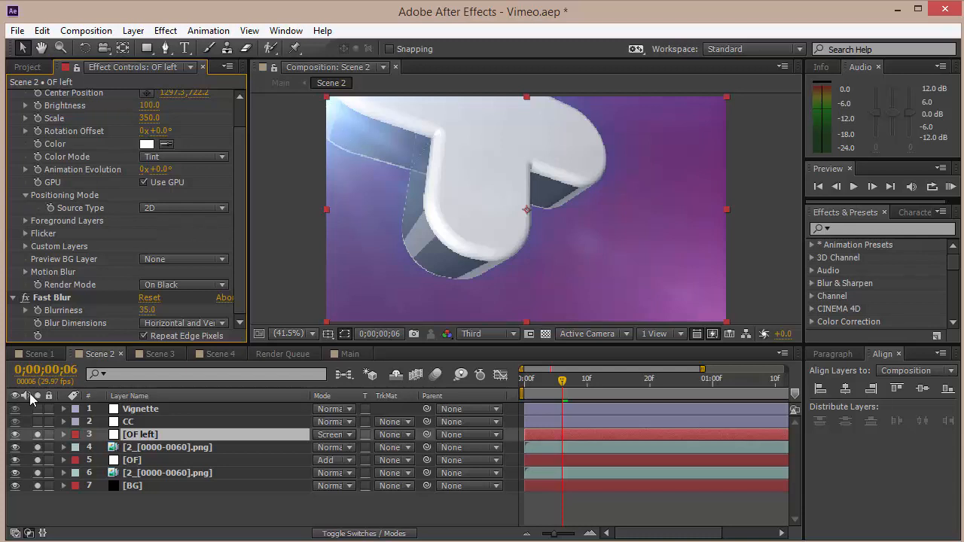
left_click(132, 422)
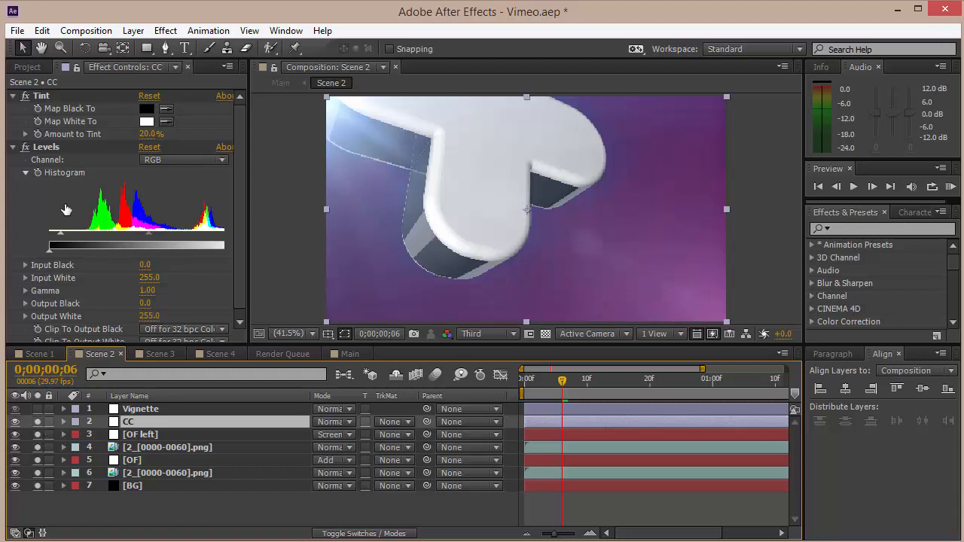
left_click(134, 409)
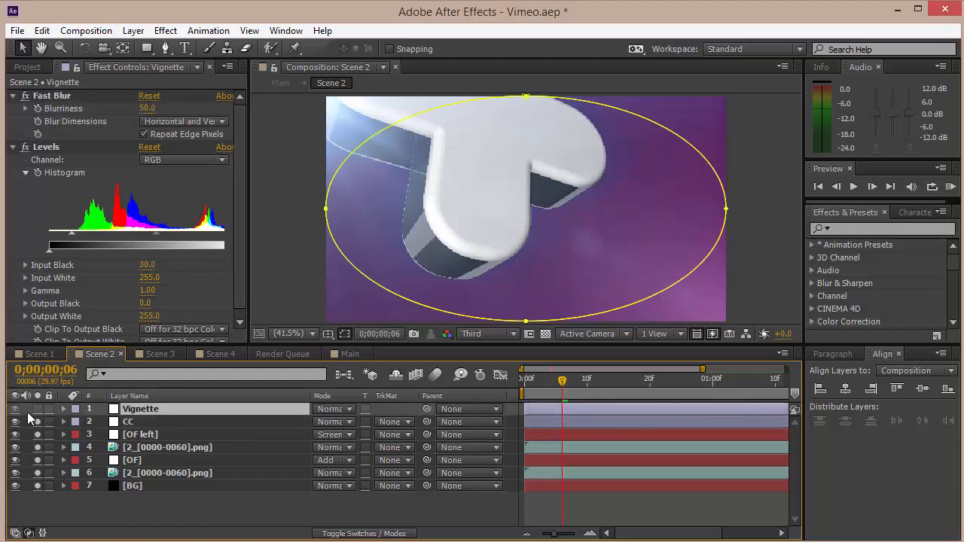
left_click(354, 521)
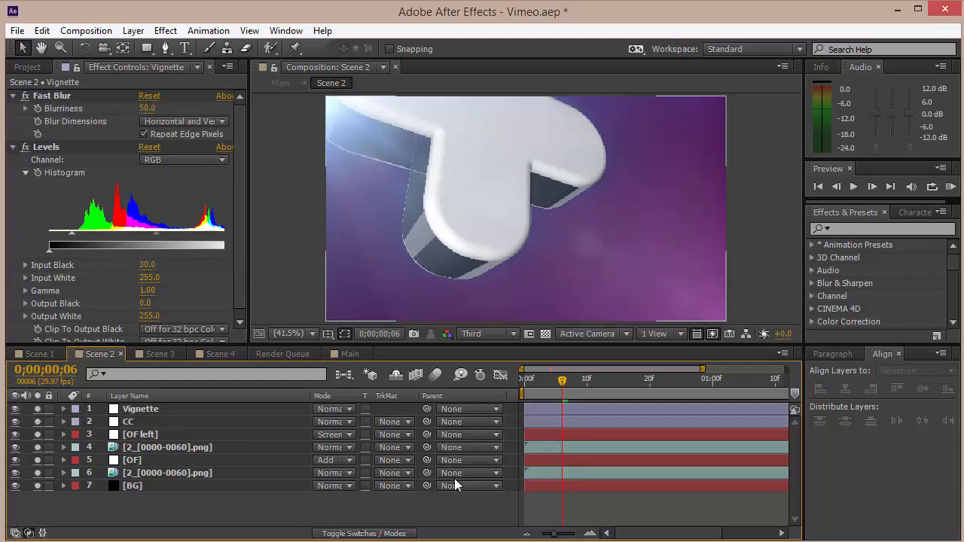
Switch to the Scene 3 composition, solo the BG layer and review its Gradient Ramp effect.
left_click(160, 354)
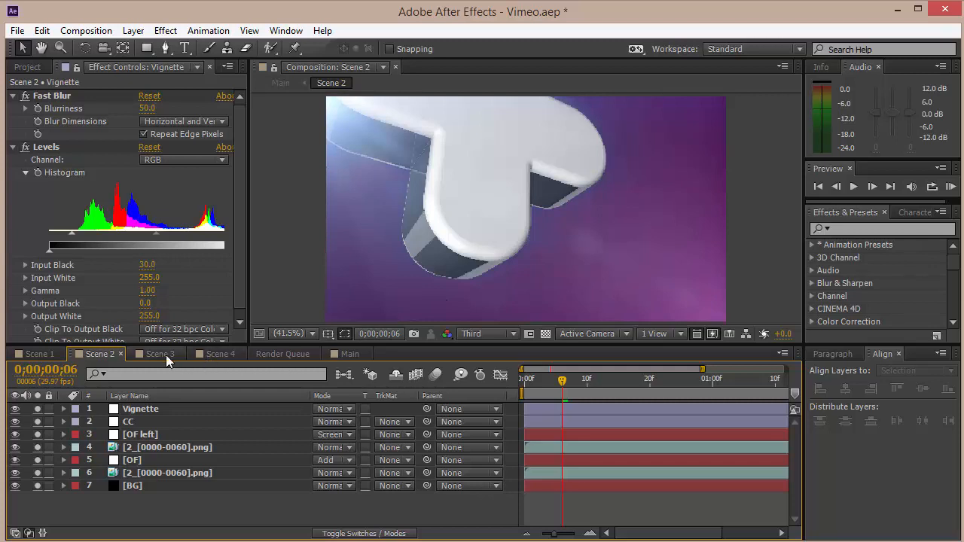
left_click_drag(648, 378, 618, 385)
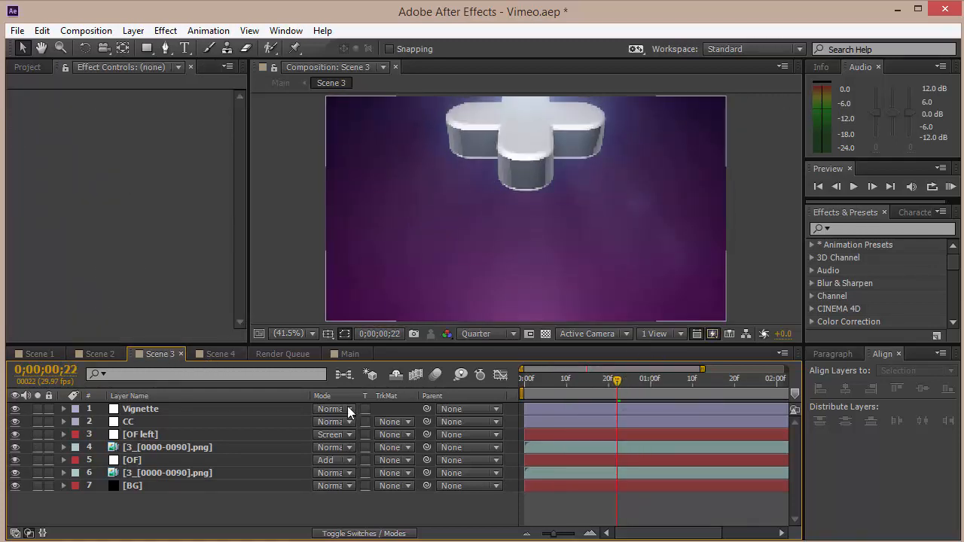
left_click(37, 486)
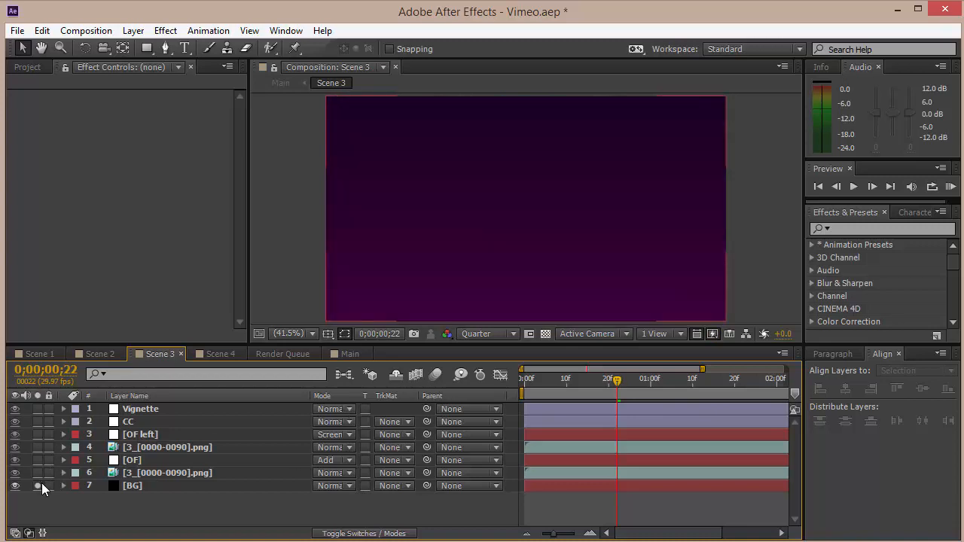
left_click(132, 486)
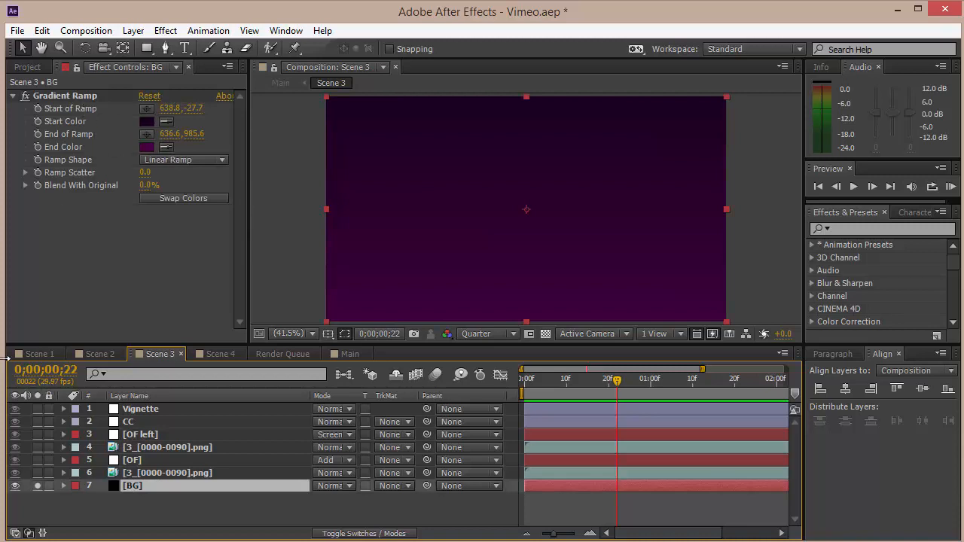
Review the OF and render layers' effects in Scene 3 and solo the upper [3_[0000-0090].png] layer.
left_click(164, 464)
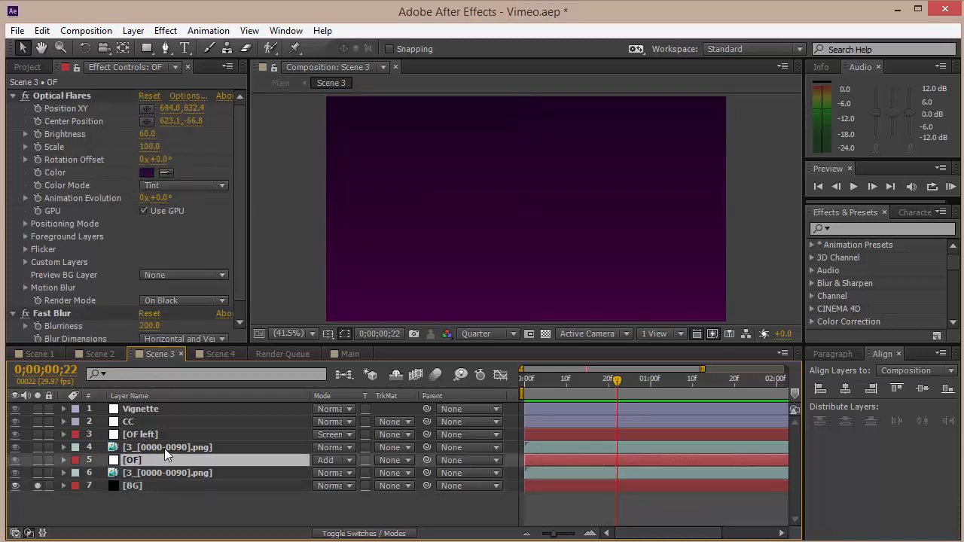
left_click(150, 473)
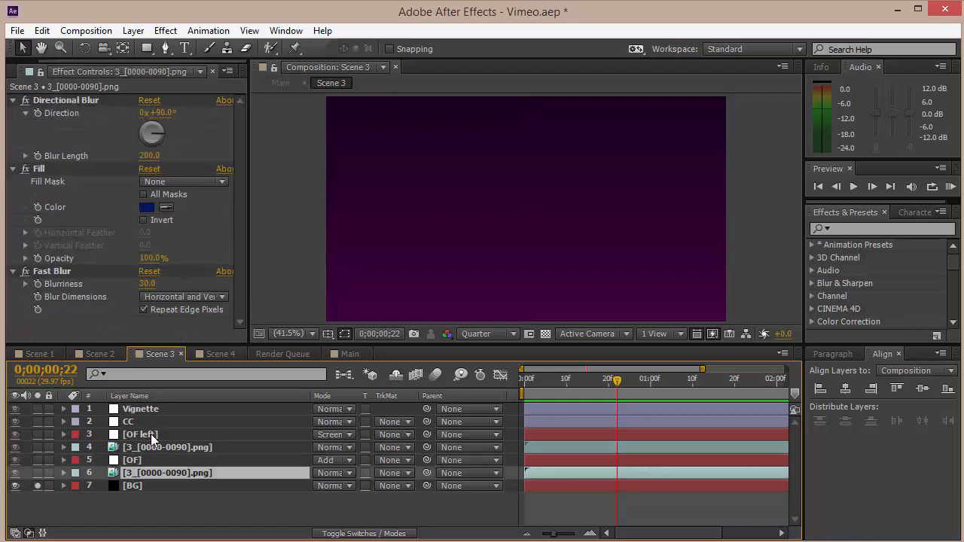
left_click(153, 447)
left_click(38, 447)
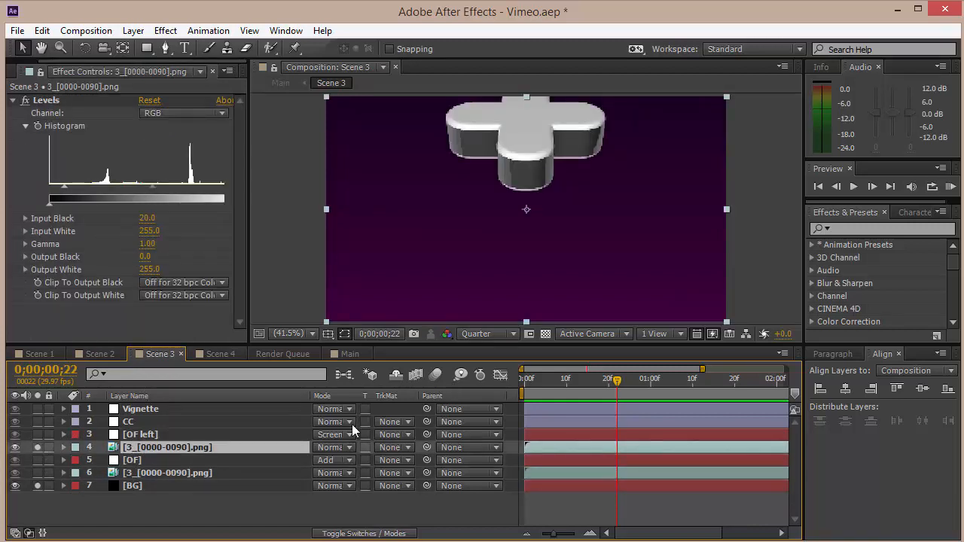
Solo the lower [3_[0000-0090].png] layer and the OF layer in Scene 3.
left_click(167, 472)
left_click(38, 472)
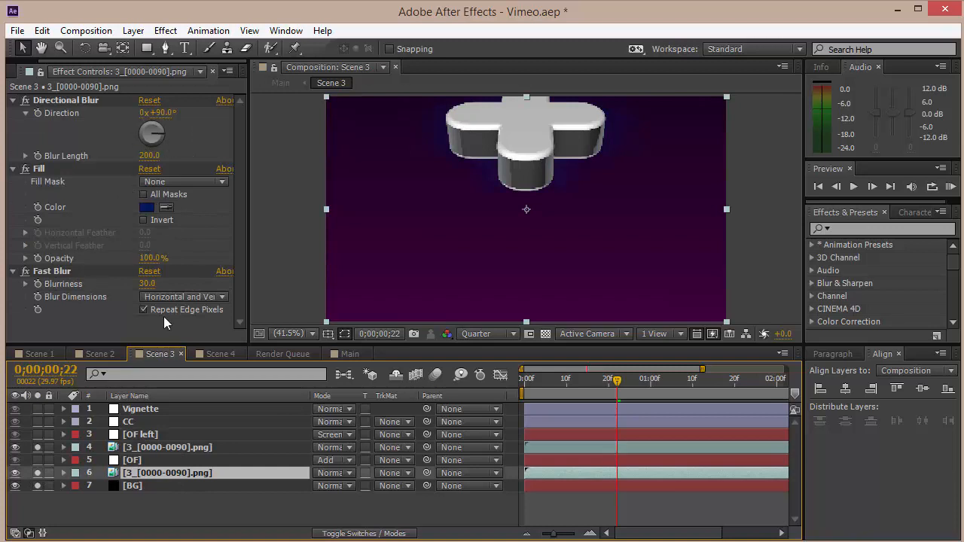
left_click(161, 461)
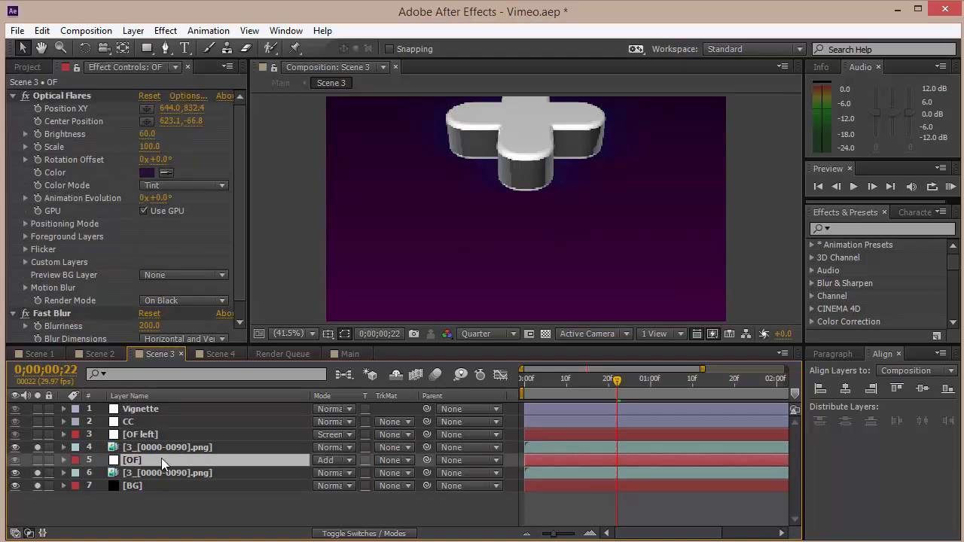
left_click(37, 459)
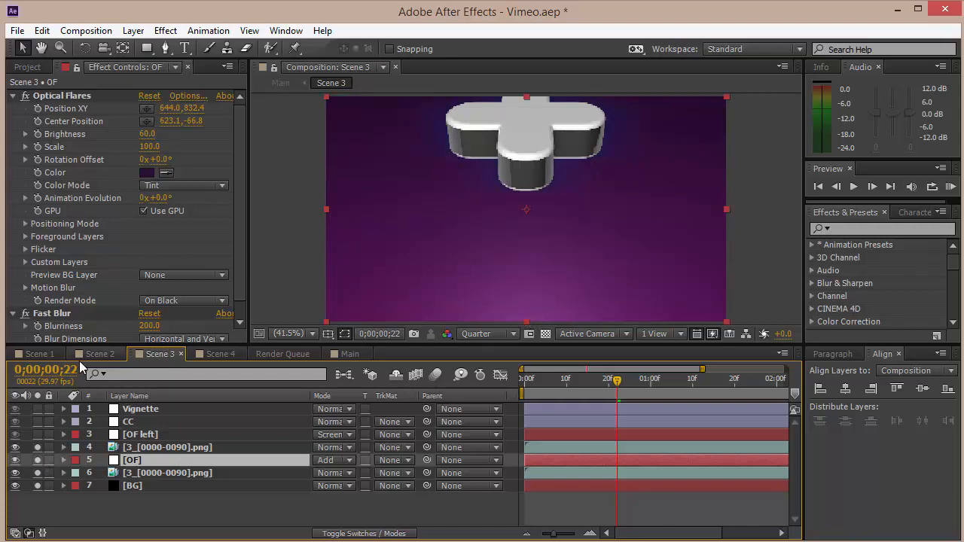
Solo the OF left layer in Scene 3 and review the effects on the OF and both render layers.
left_click(137, 435)
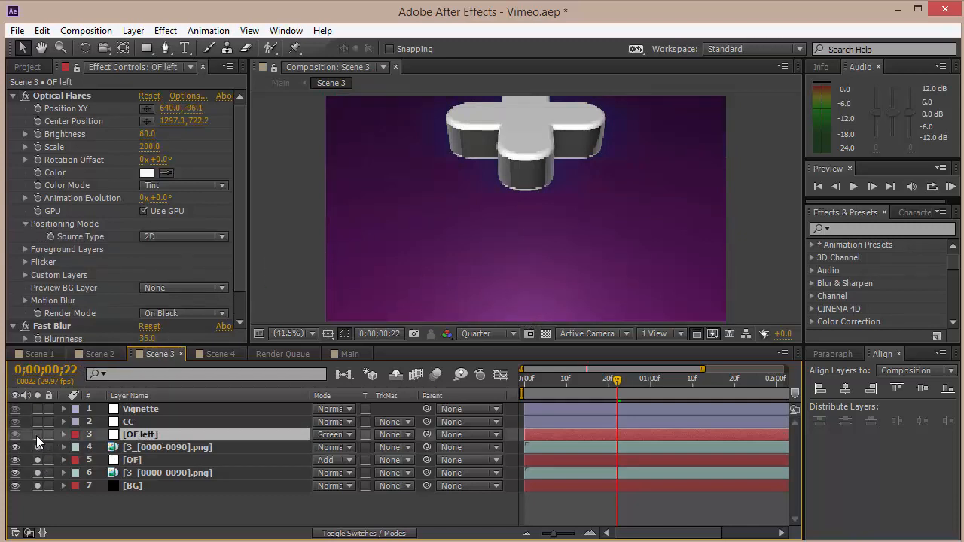
left_click(37, 435)
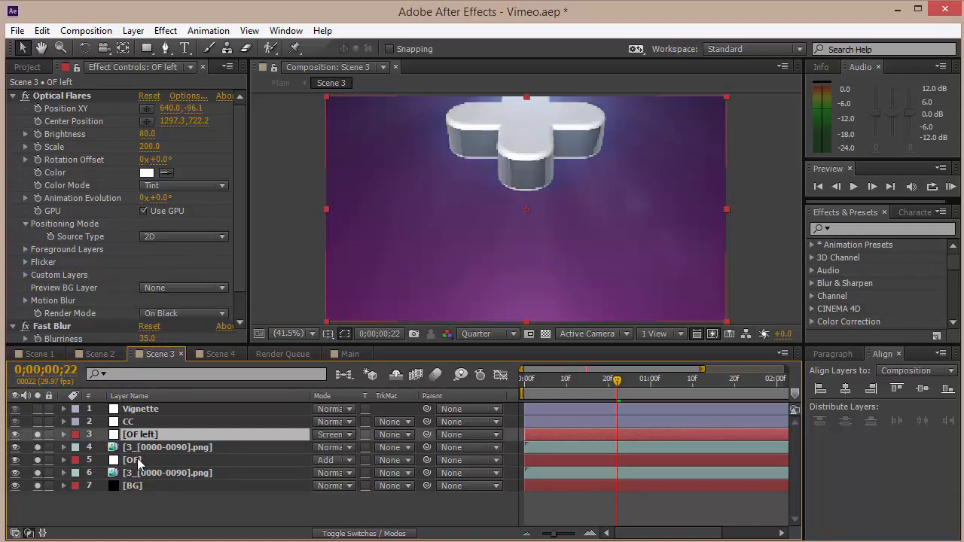
left_click(111, 354)
left_click(160, 352)
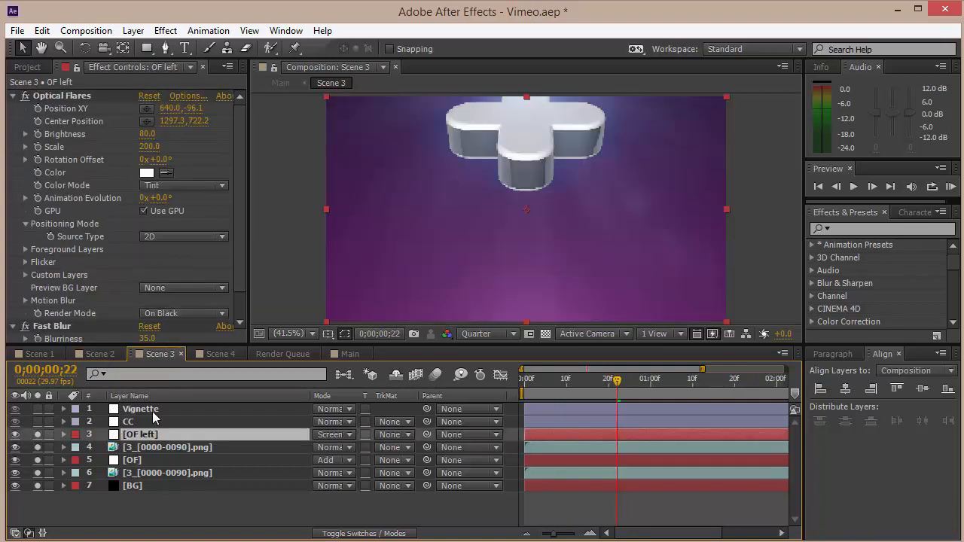
left_click(143, 461)
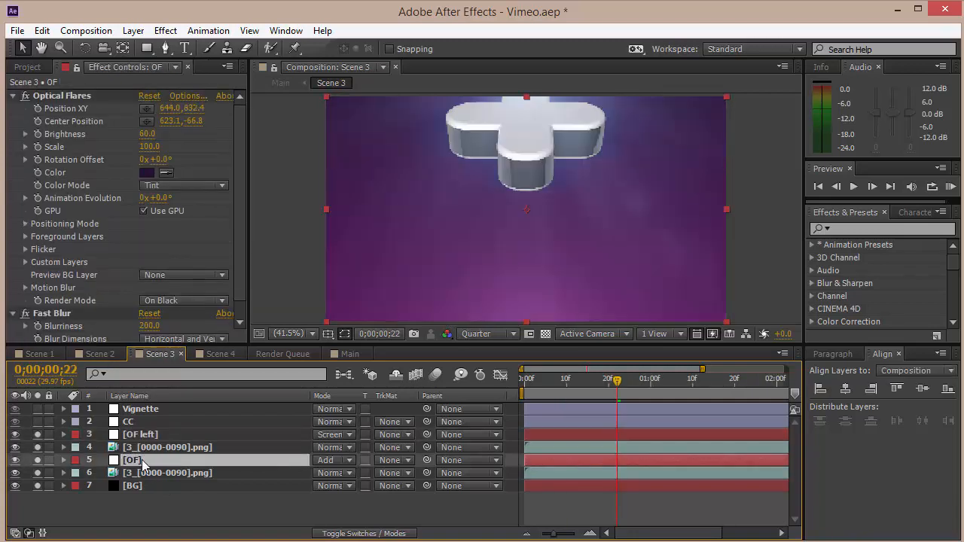
left_click(146, 448)
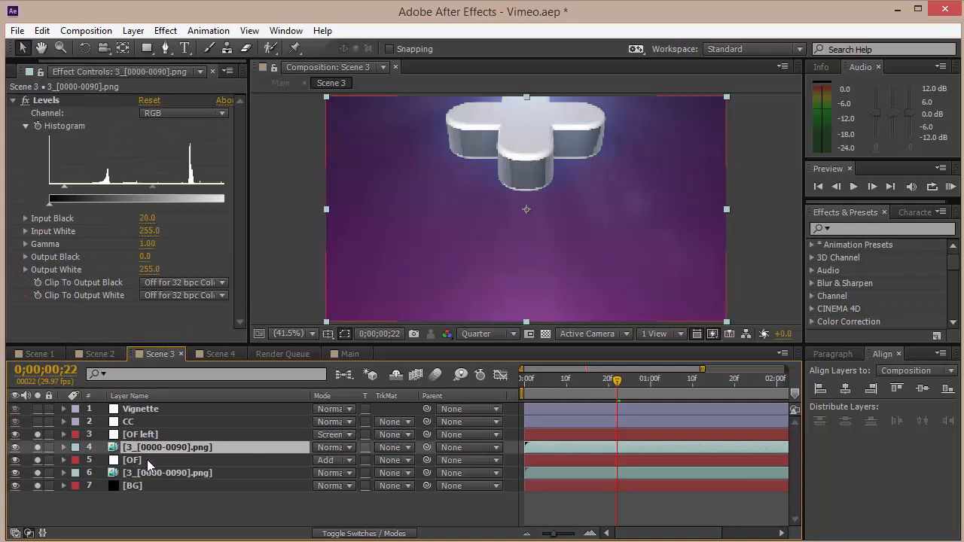
left_click(150, 473)
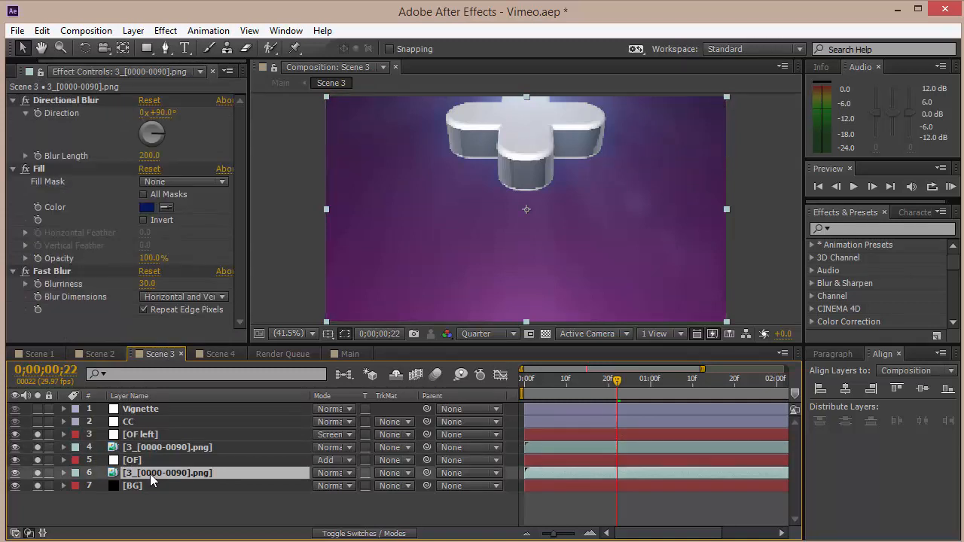
Solo the CC and Vignette layers in Scene 3 and switch to the Scene 4 composition.
left_click(150, 434)
left_click(147, 411)
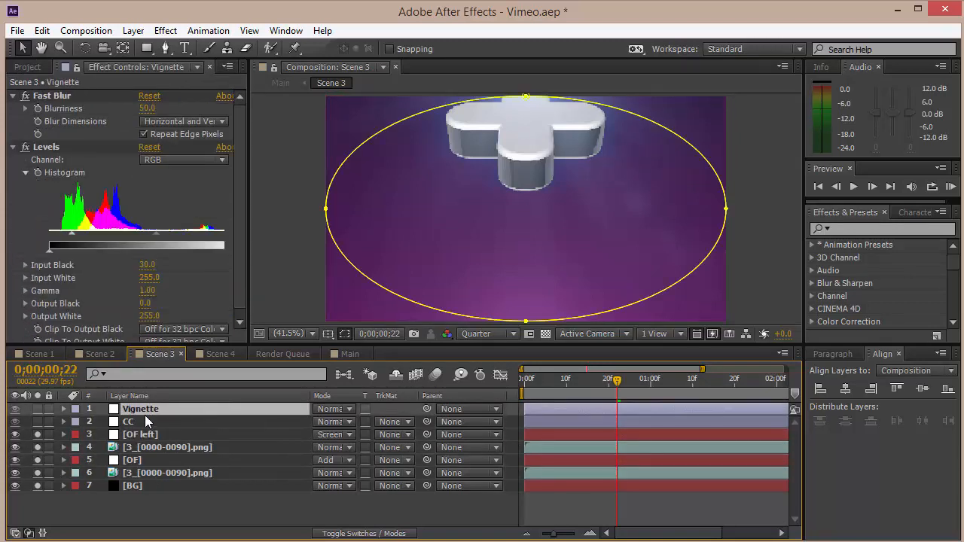
left_click(83, 420)
left_click_drag(37, 422, 39, 408)
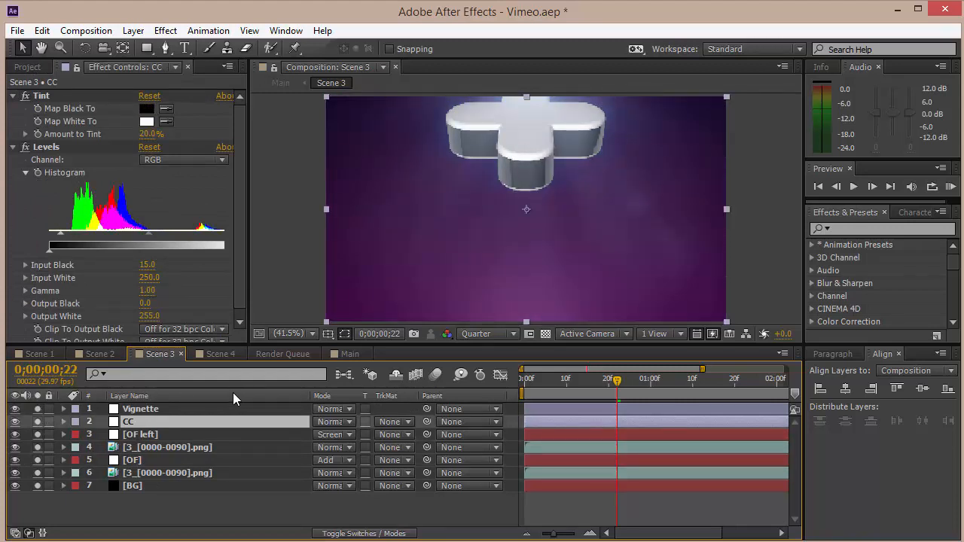
left_click(221, 355)
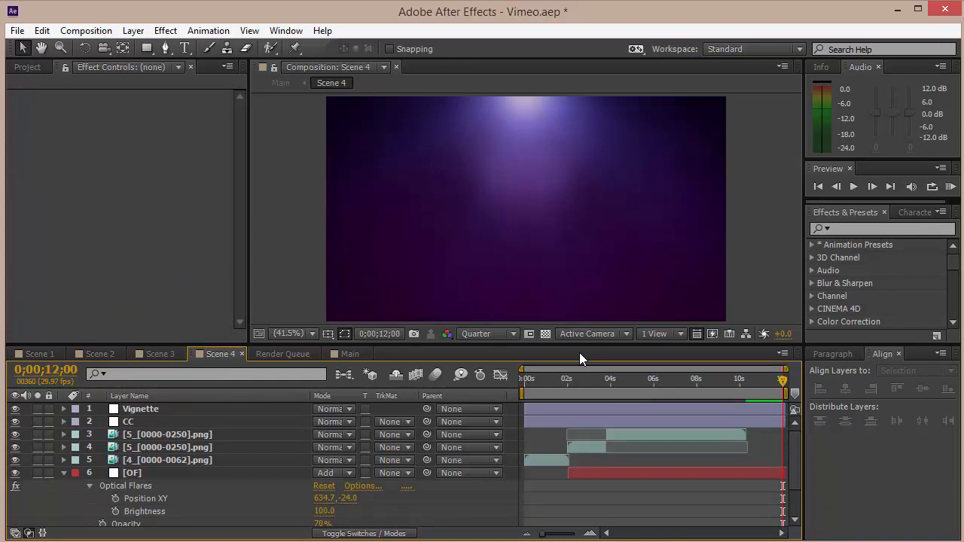
Collapse the two OF layers' expanded properties and scrub through the Scene 4 timeline.
left_click(64, 473)
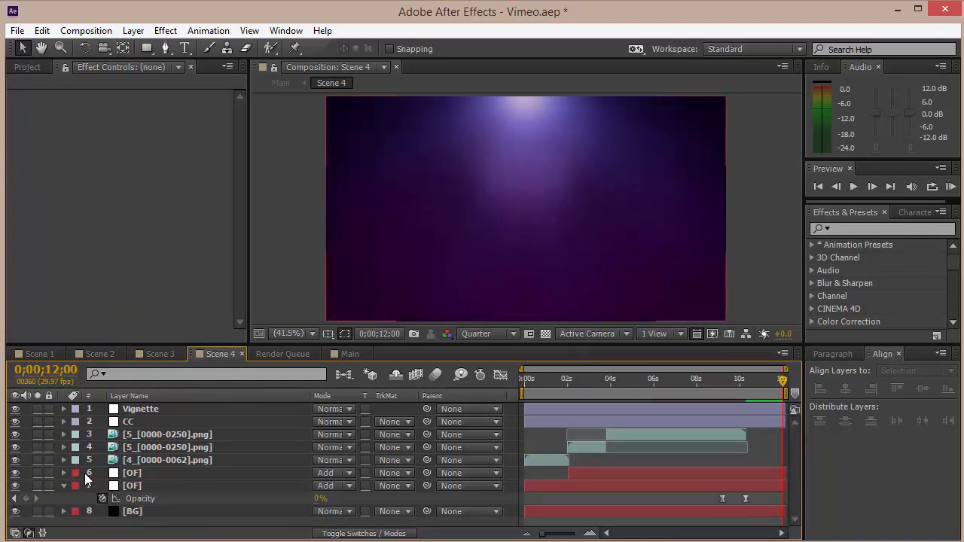
left_click(63, 486)
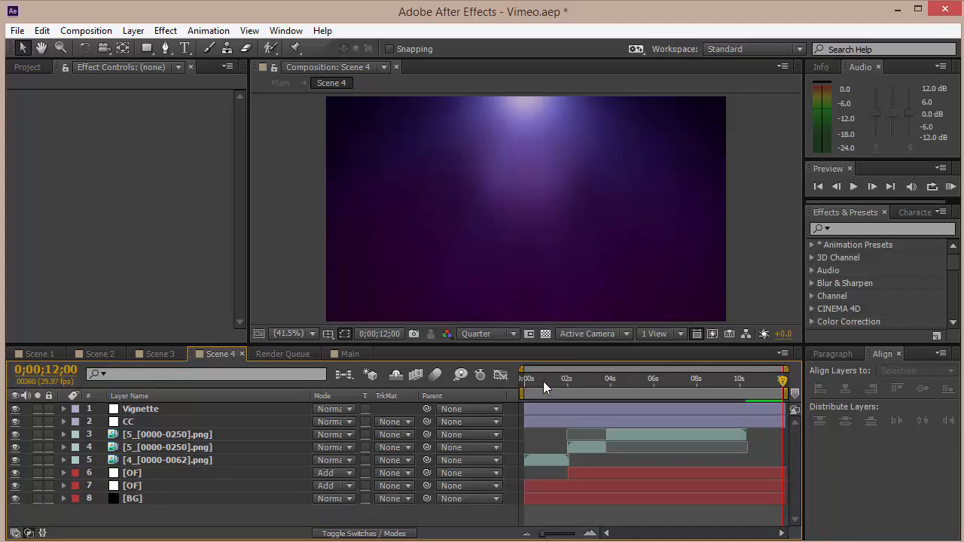
left_click_drag(543, 381, 555, 381)
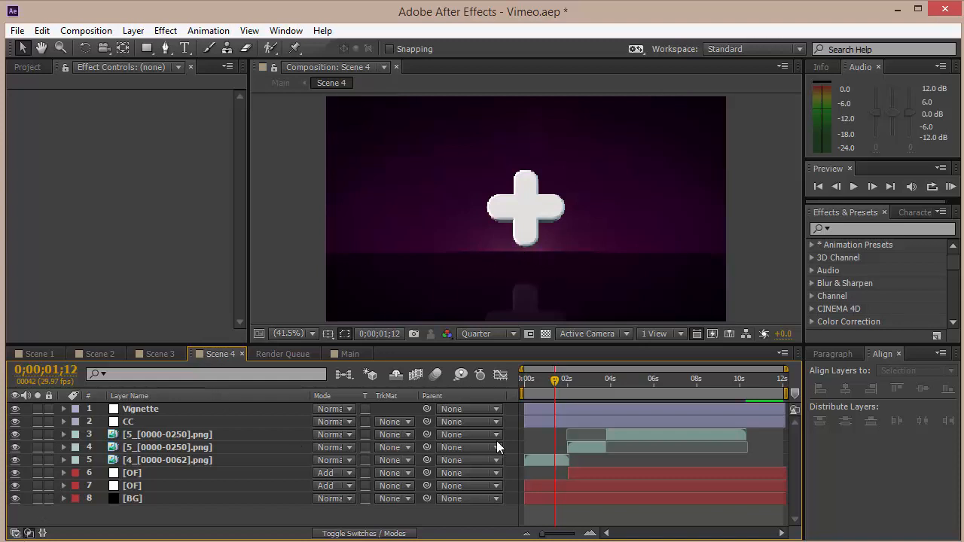
left_click_drag(542, 379, 513, 394)
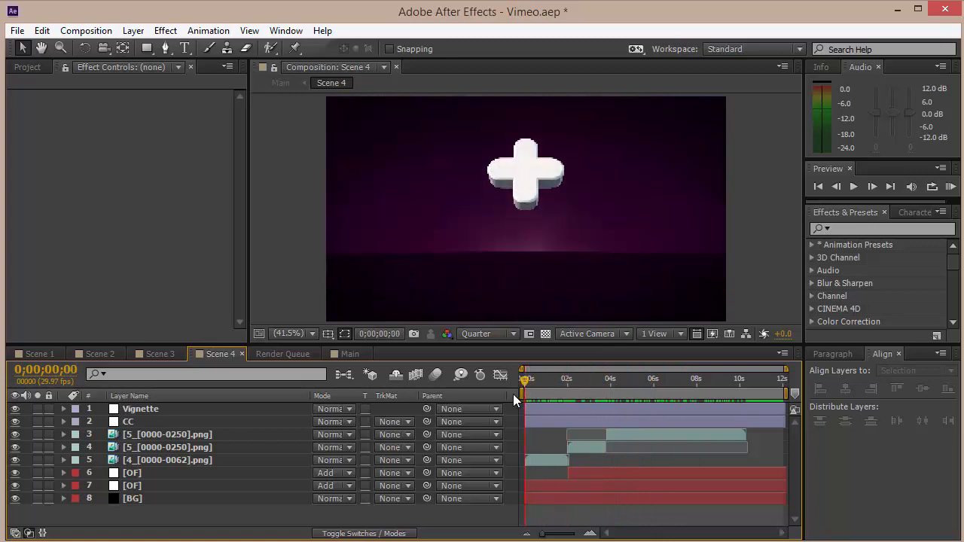
Select each Scene 4 layer in turn, from Vignette down to BG, to review its effects.
left_click(134, 408)
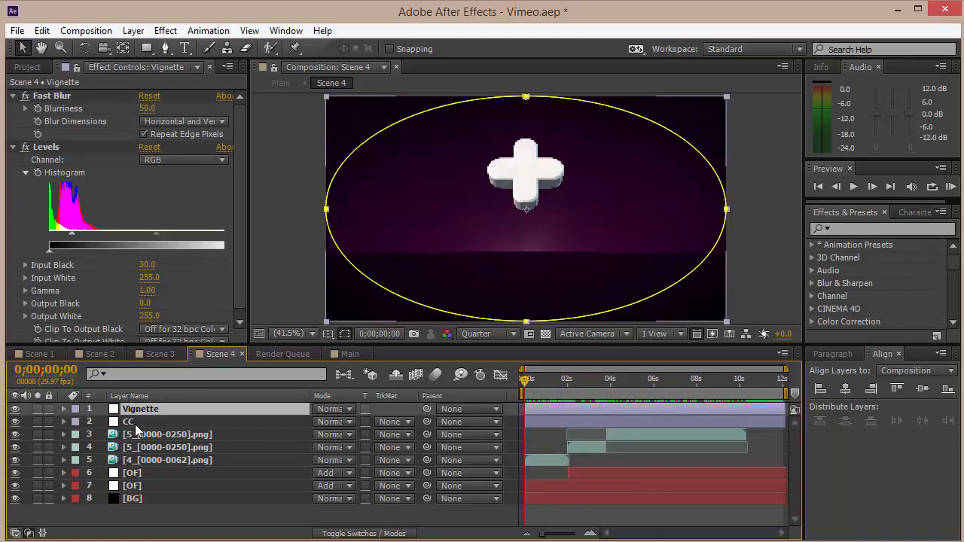
left_click(134, 424)
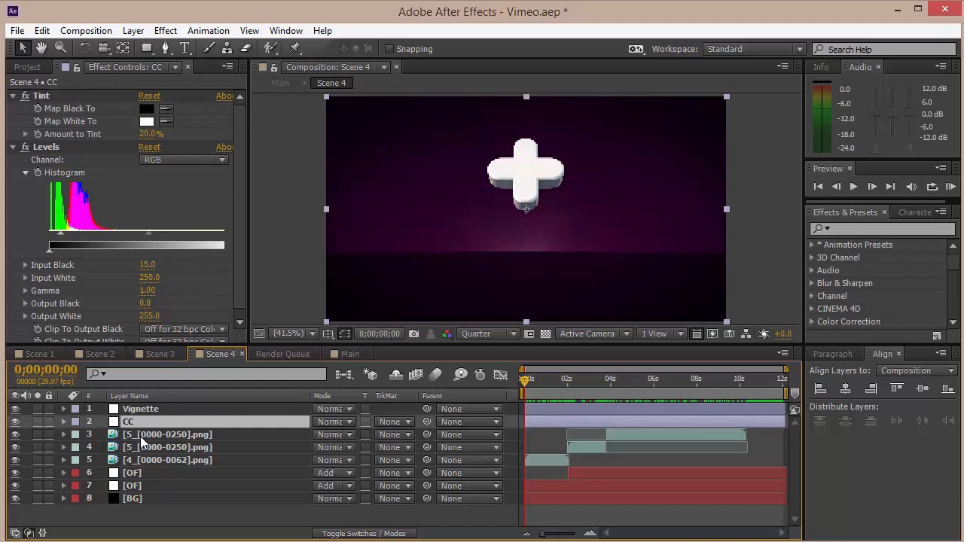
left_click(139, 435)
left_click(142, 448)
left_click(143, 459)
left_click(149, 451)
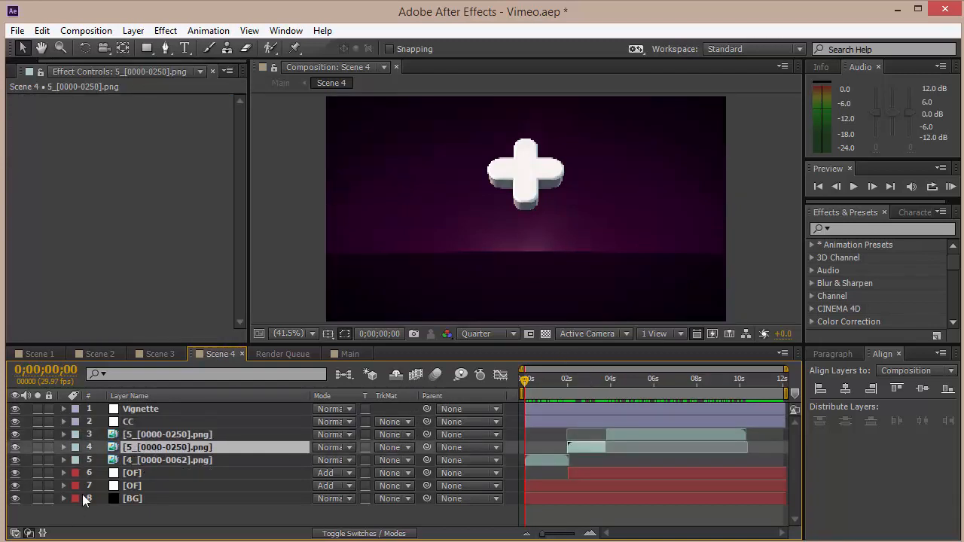
left_click(155, 470)
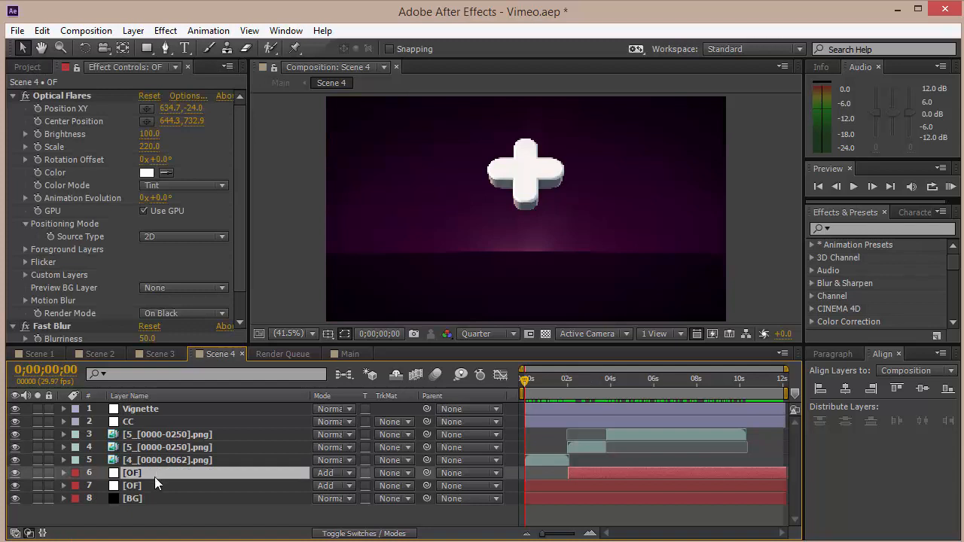
left_click(153, 482)
left_click(153, 499)
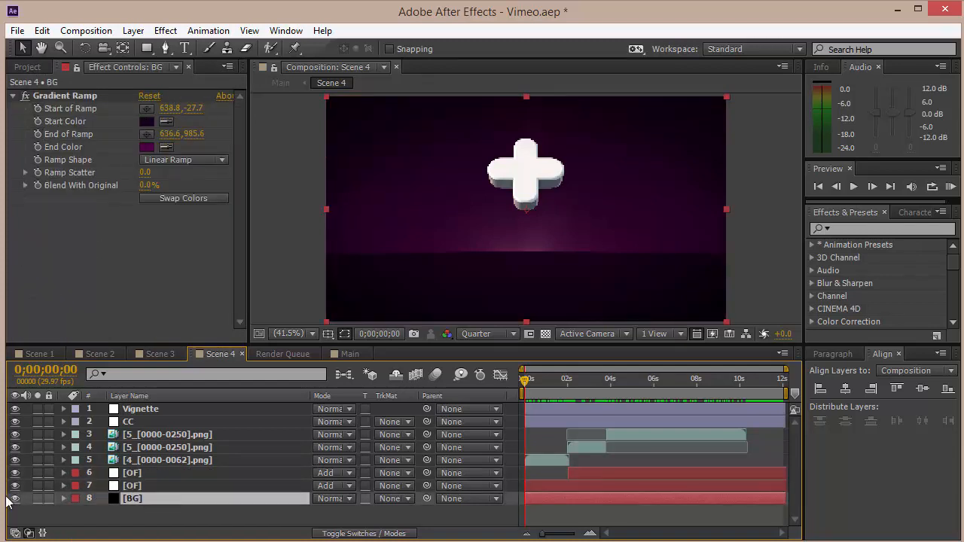
Solo the BG layer, the lower OF layer and the [4_[0000-0062].png] layer in Scene 4.
left_click(37, 499)
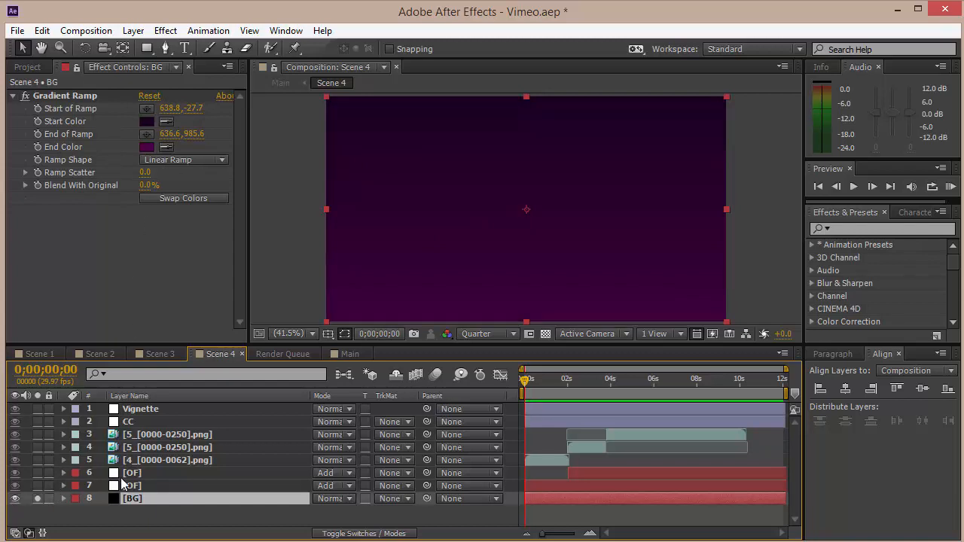
left_click(153, 486)
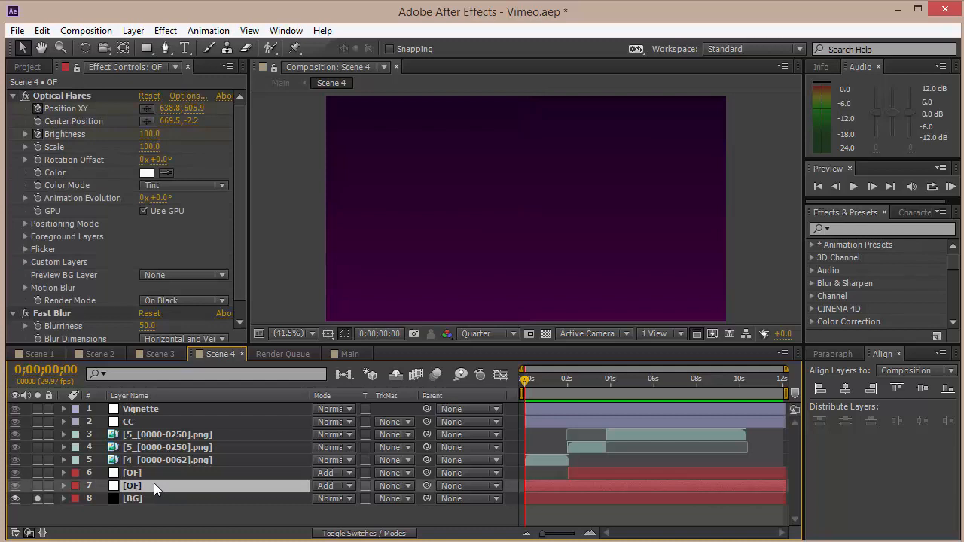
left_click(38, 486)
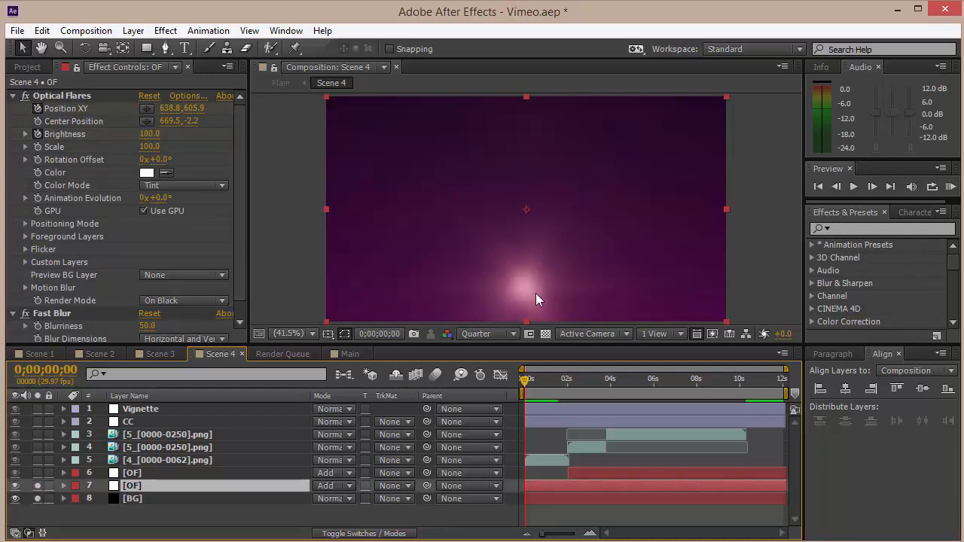
left_click(37, 461)
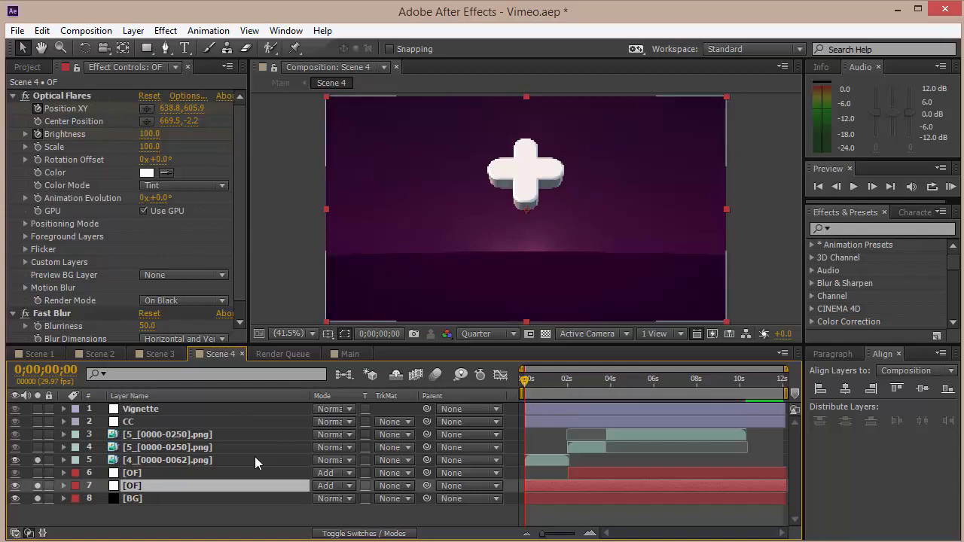
Reveal the lower OF layer's keyframes and scrub through its Position XY and Brightness animation.
key("u")
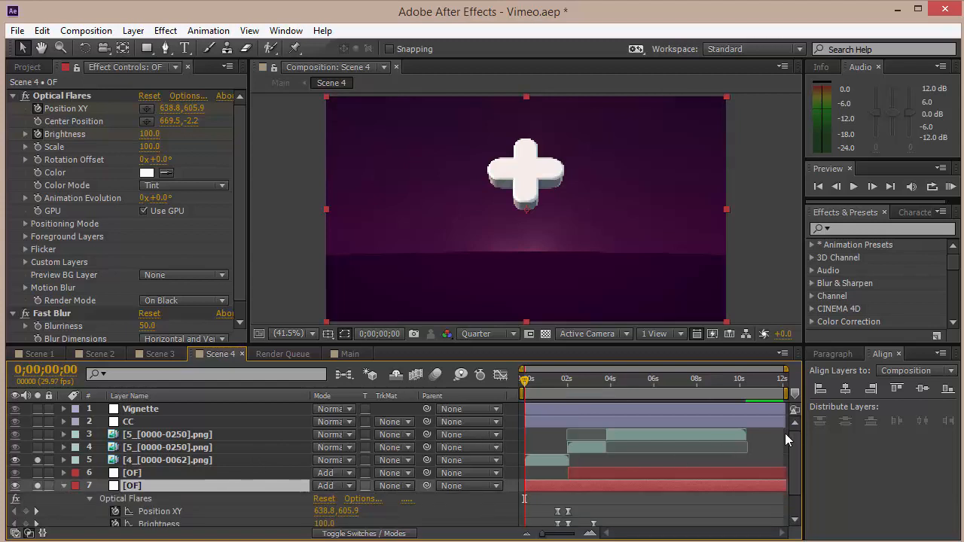
left_click_drag(796, 451, 794, 473)
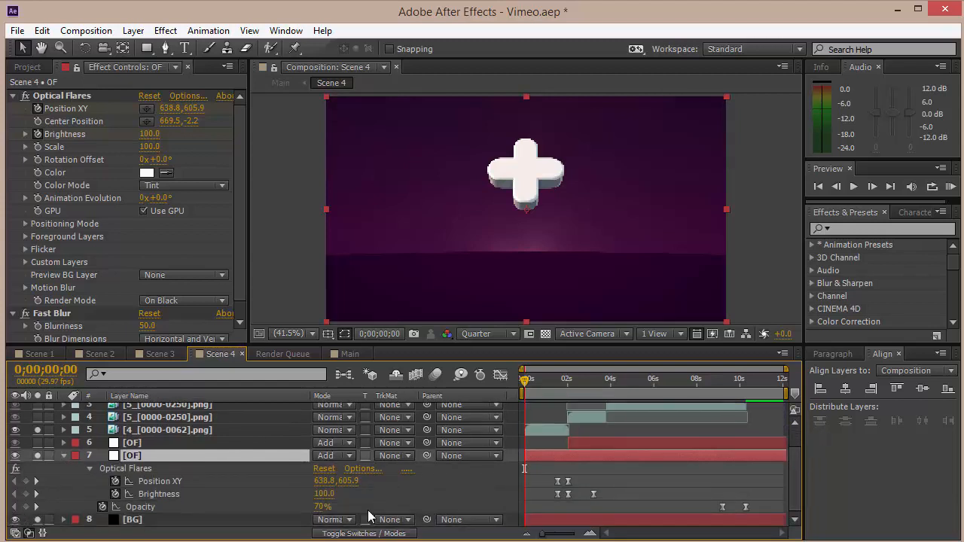
left_click_drag(551, 383, 567, 389)
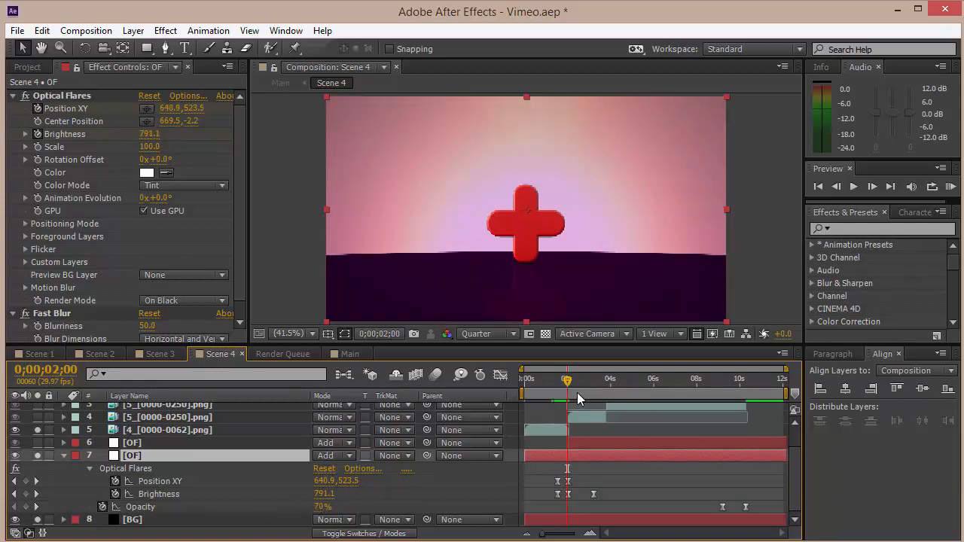
left_click_drag(567, 386, 596, 392)
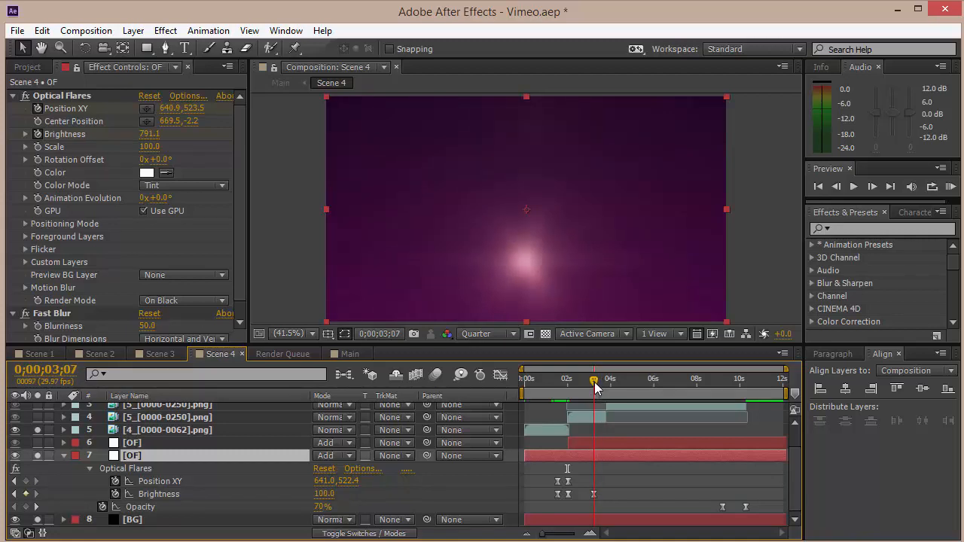
left_click_drag(595, 386, 561, 386)
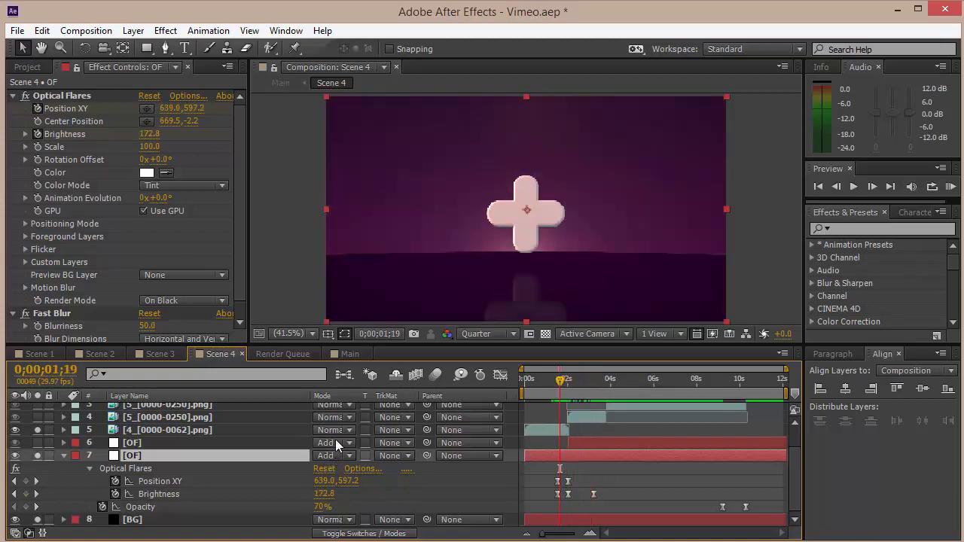
mouse_move(560, 381)
left_mouse_down()
mouse_move(605, 384)
mouse_move(558, 384)
left_mouse_up()
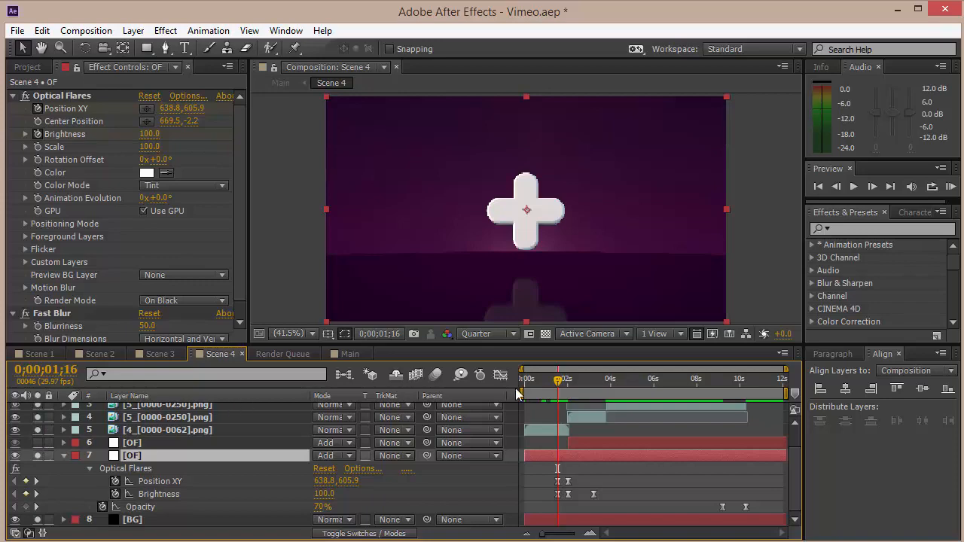
mouse_move(559, 380)
left_mouse_down()
mouse_move(591, 386)
mouse_move(546, 381)
mouse_move(557, 380)
left_mouse_up()
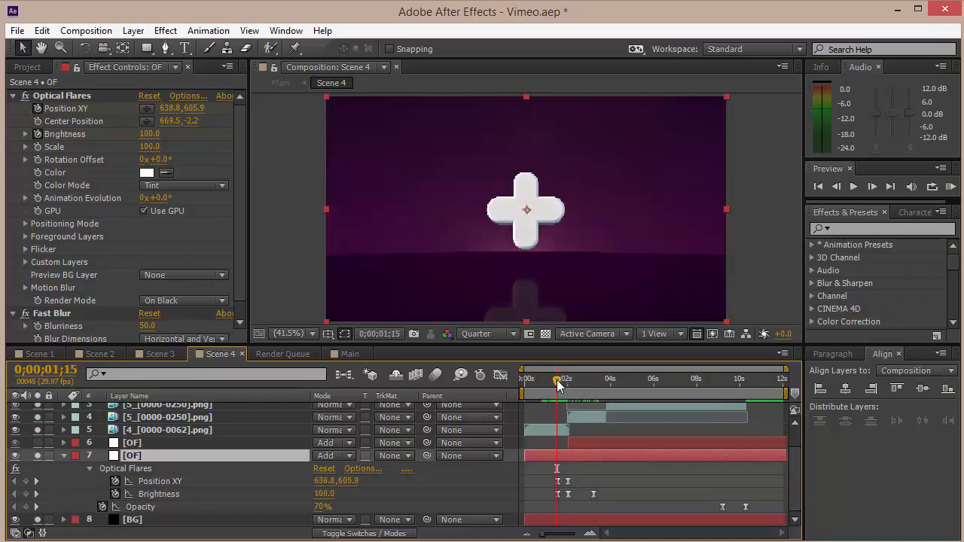
Select the upper OF layer and inspect its Optical Flares setup in the Optical Flares Options window.
left_click(135, 442)
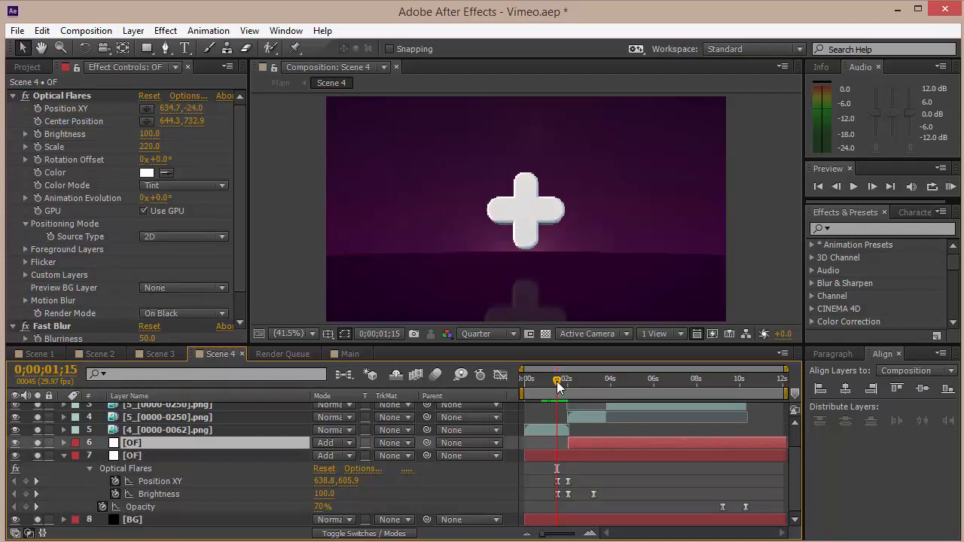
left_click_drag(558, 381, 569, 387)
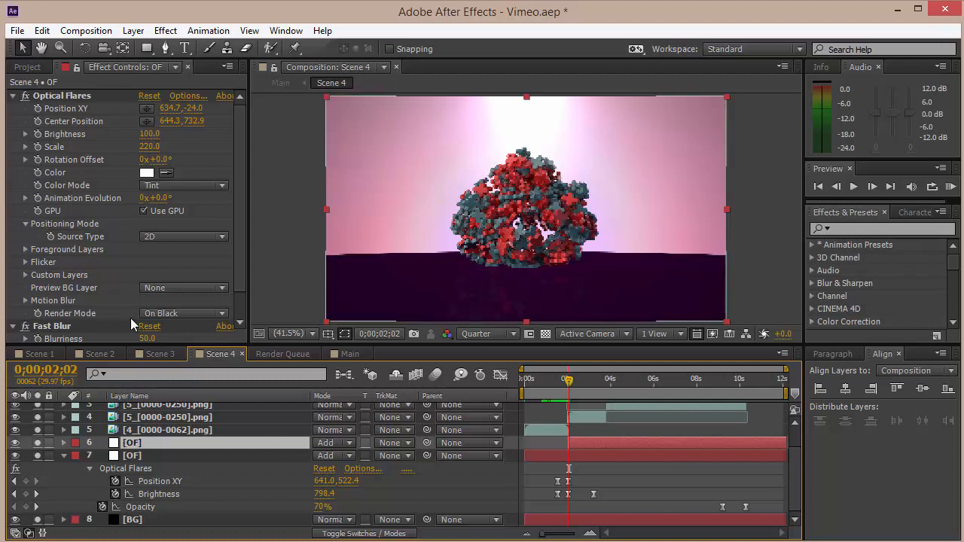
left_click_drag(241, 269, 237, 192)
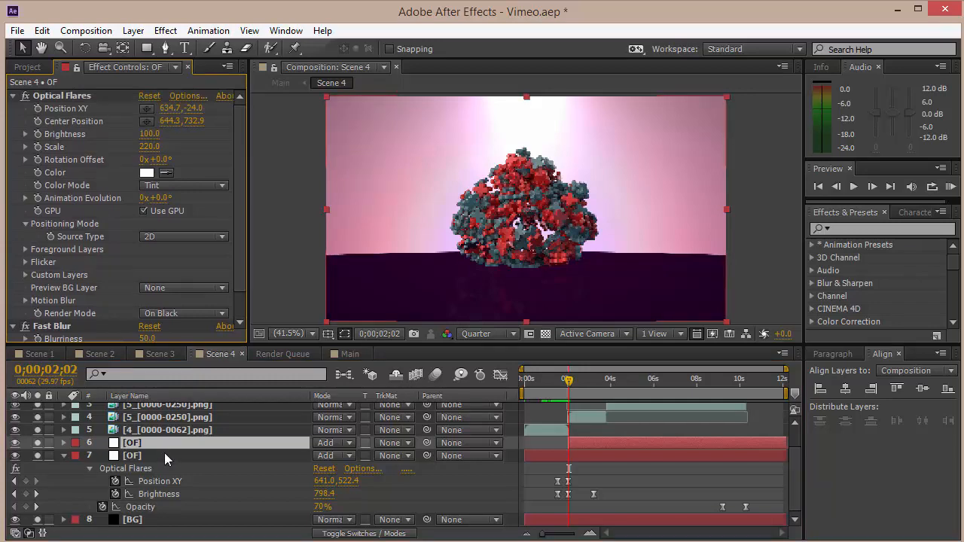
left_click(179, 96)
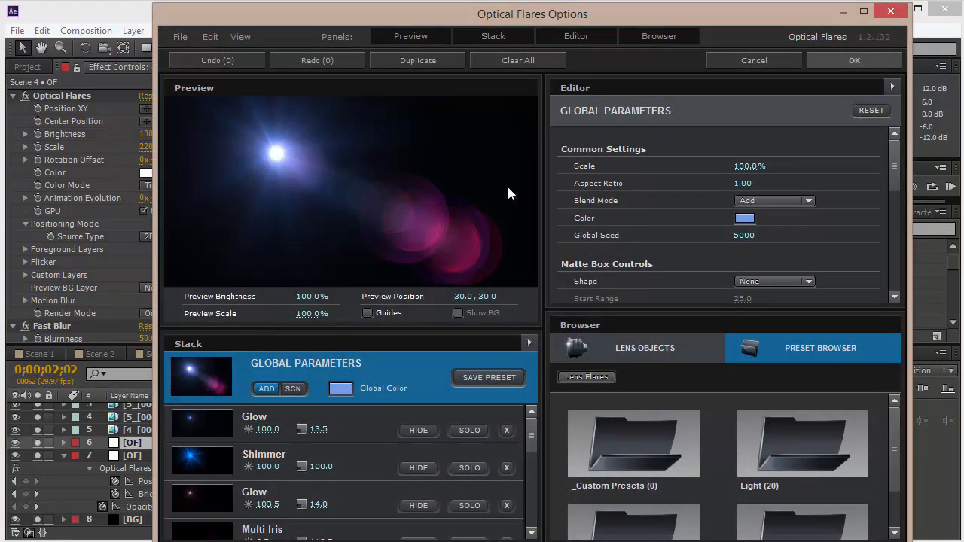
left_click(866, 57)
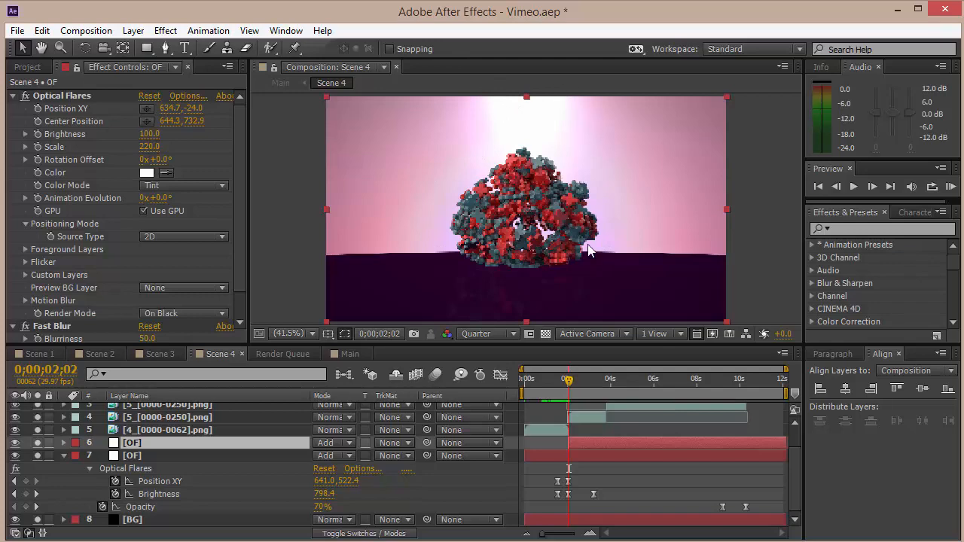
Scrub to the end of Scene 4, then switch to the Main composition and scrub through it.
left_click_drag(569, 386, 785, 392)
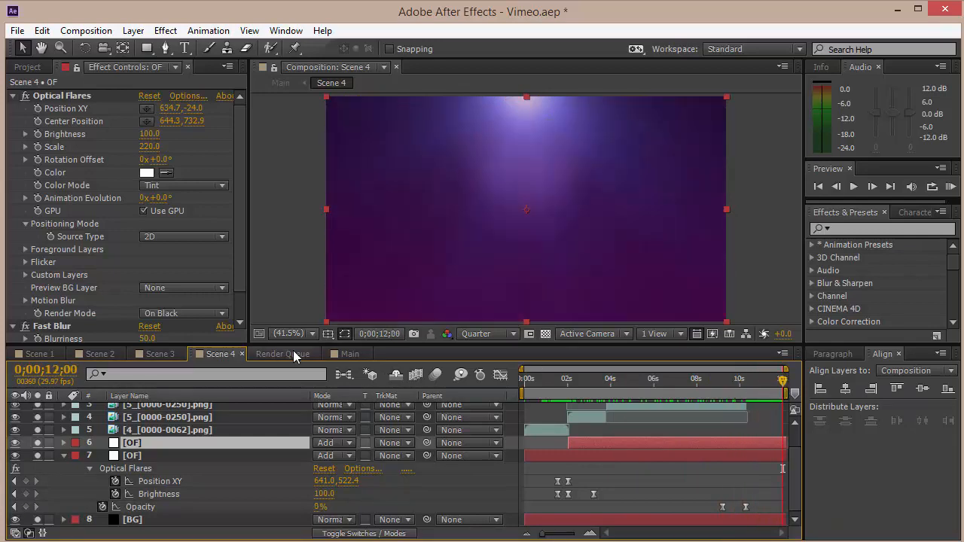
left_click(338, 355)
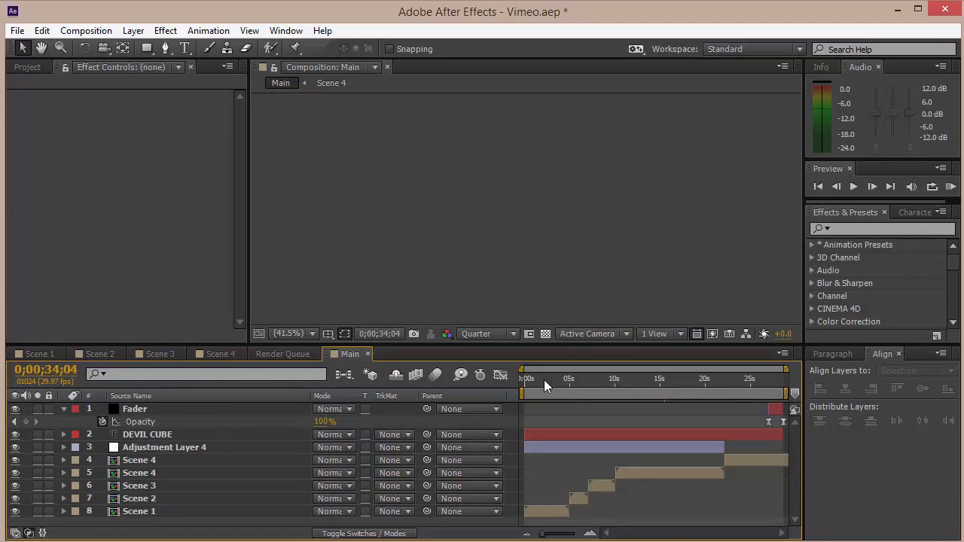
left_click_drag(542, 379, 758, 392)
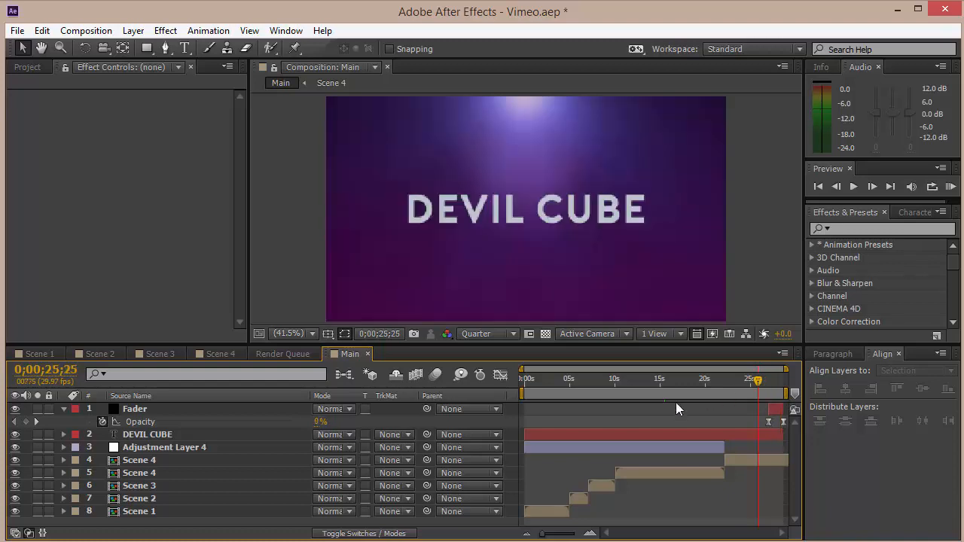
left_click(669, 393)
Select Adjustment Layer 4 in Main to review its RSMB motion blur effect and scrub the timeline.
left_click(186, 447)
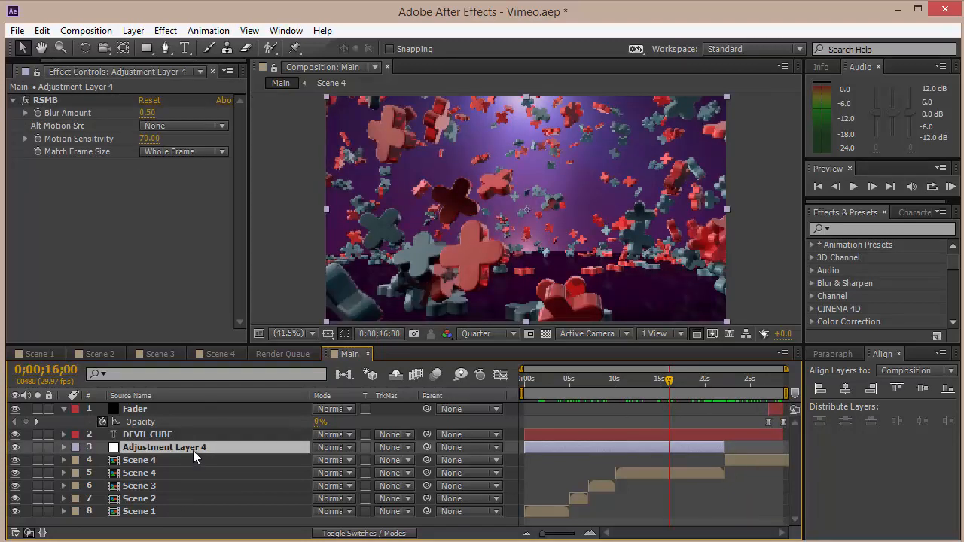
left_click(46, 101)
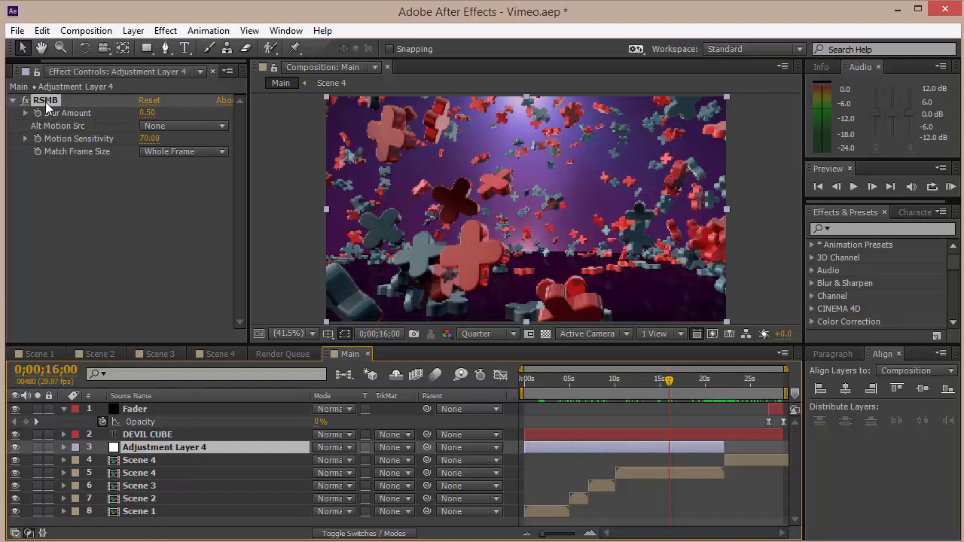
left_click(126, 316)
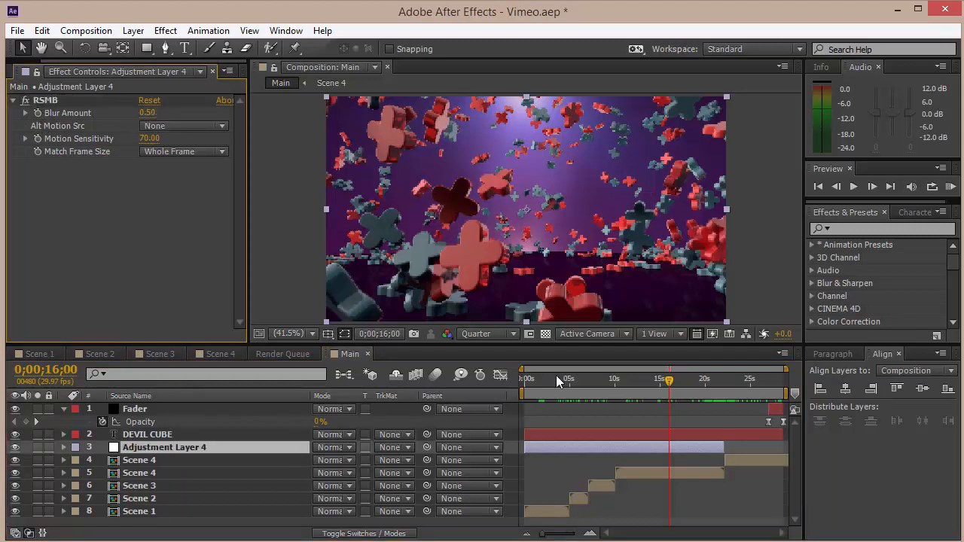
left_click_drag(768, 383, 671, 384)
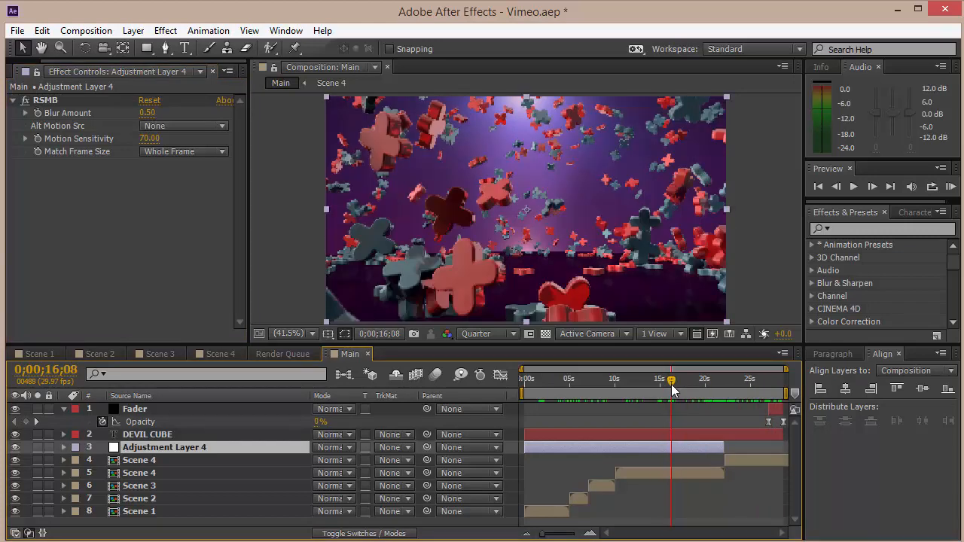